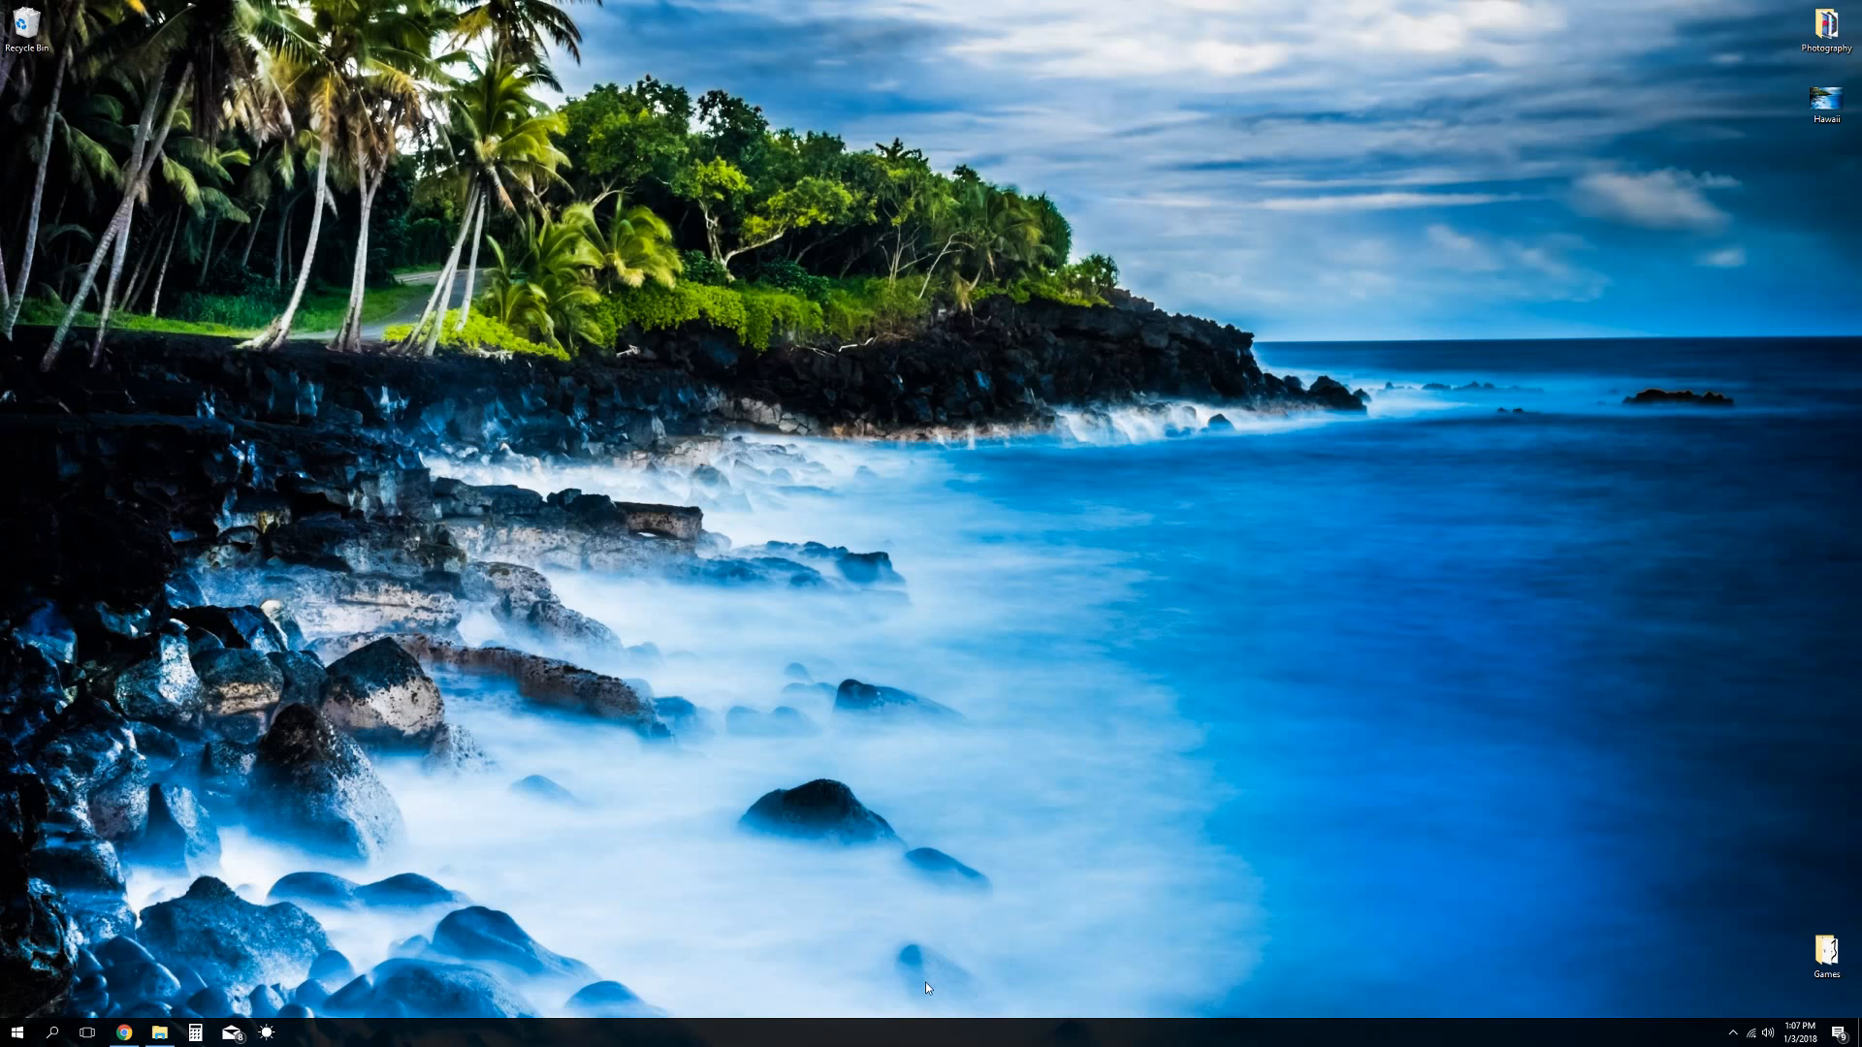
Switch to Chrome to view the Photologo website and its Facebook page, and close the browser
{"action": "left_click", "coordinate": [116, 1037]}
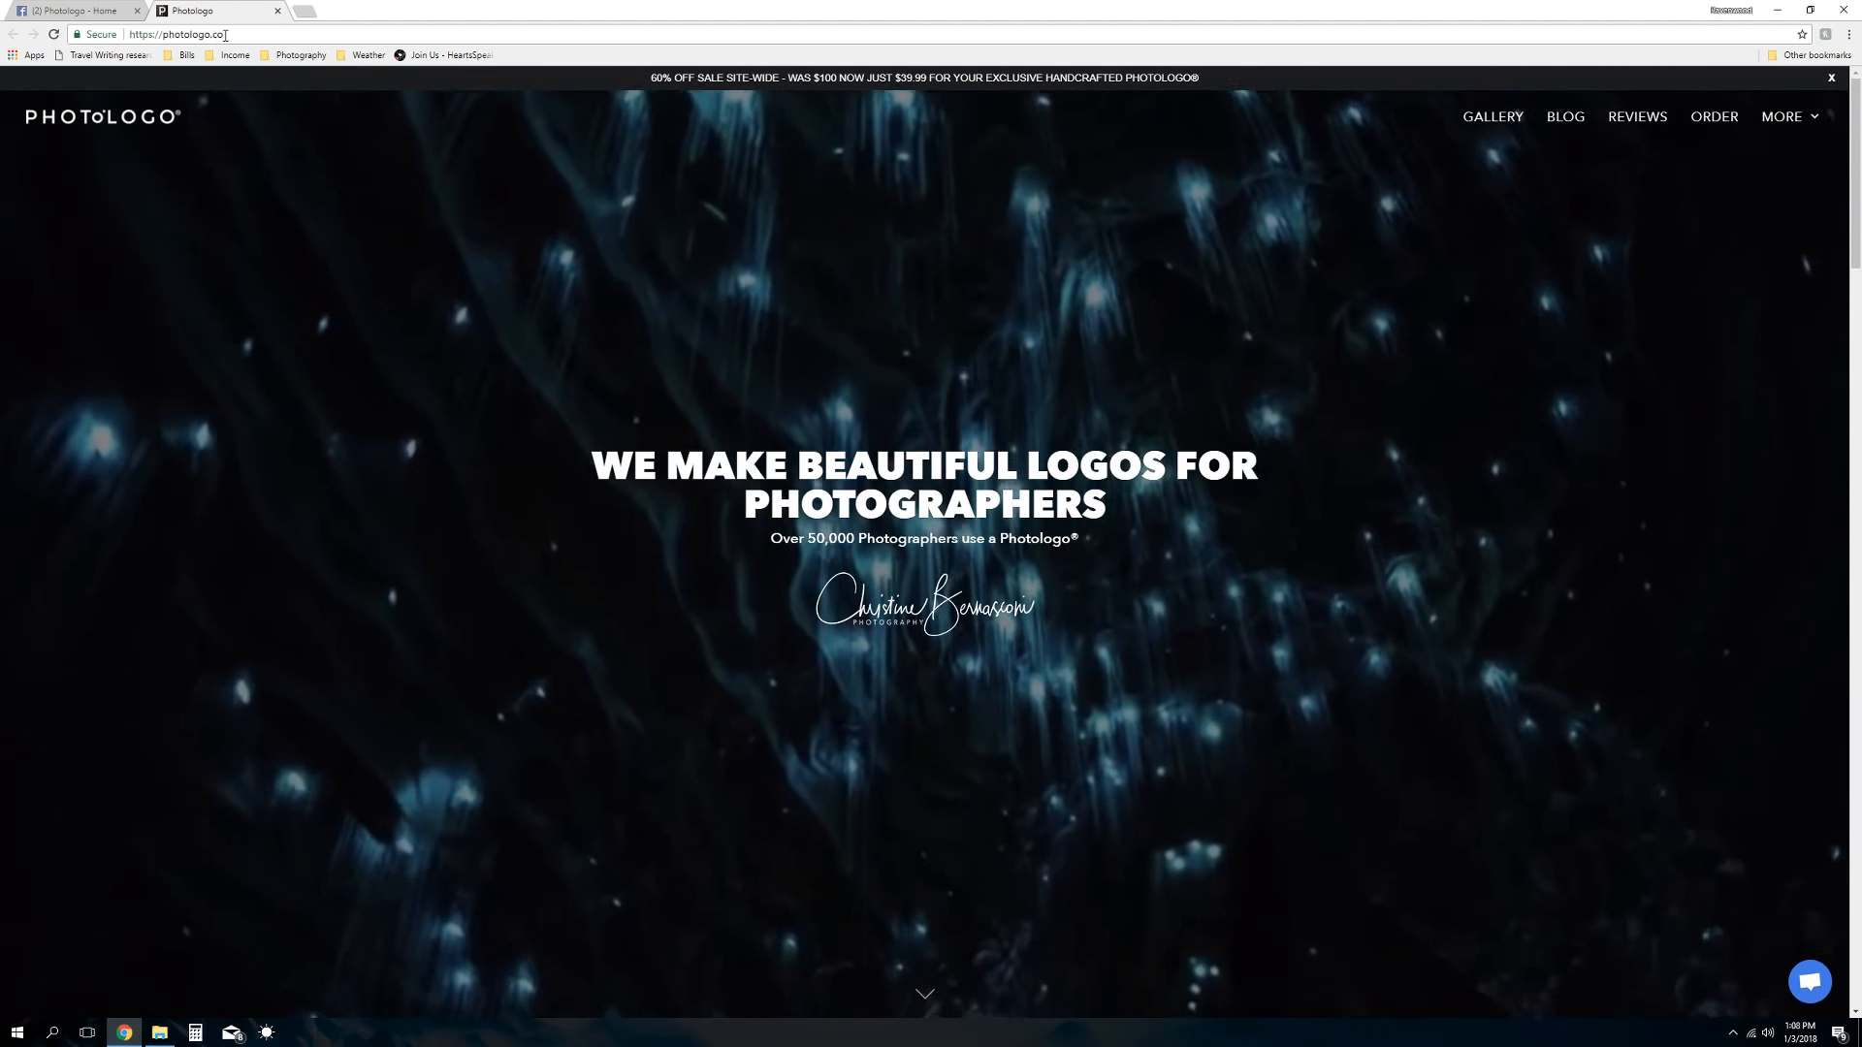
{"action": "left_click", "coordinate": [77, 10]}
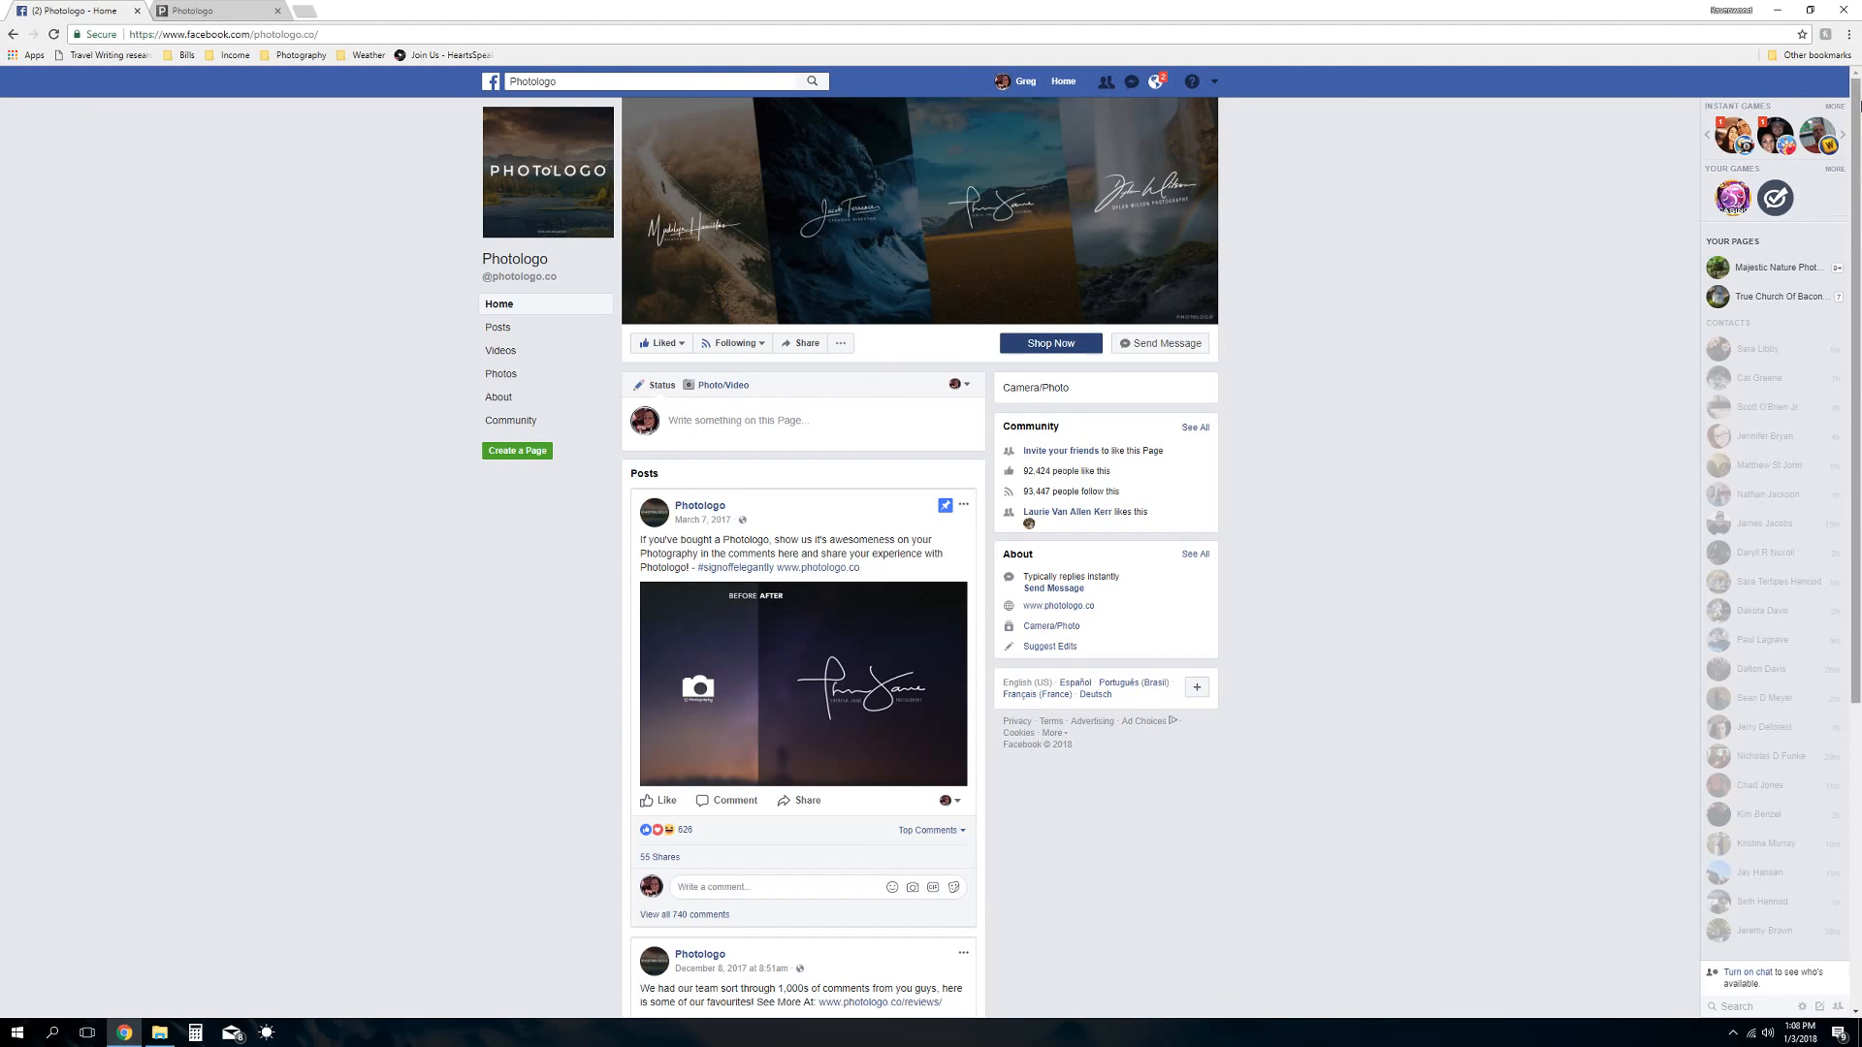
{"action": "left_click", "coordinate": [1844, 10]}
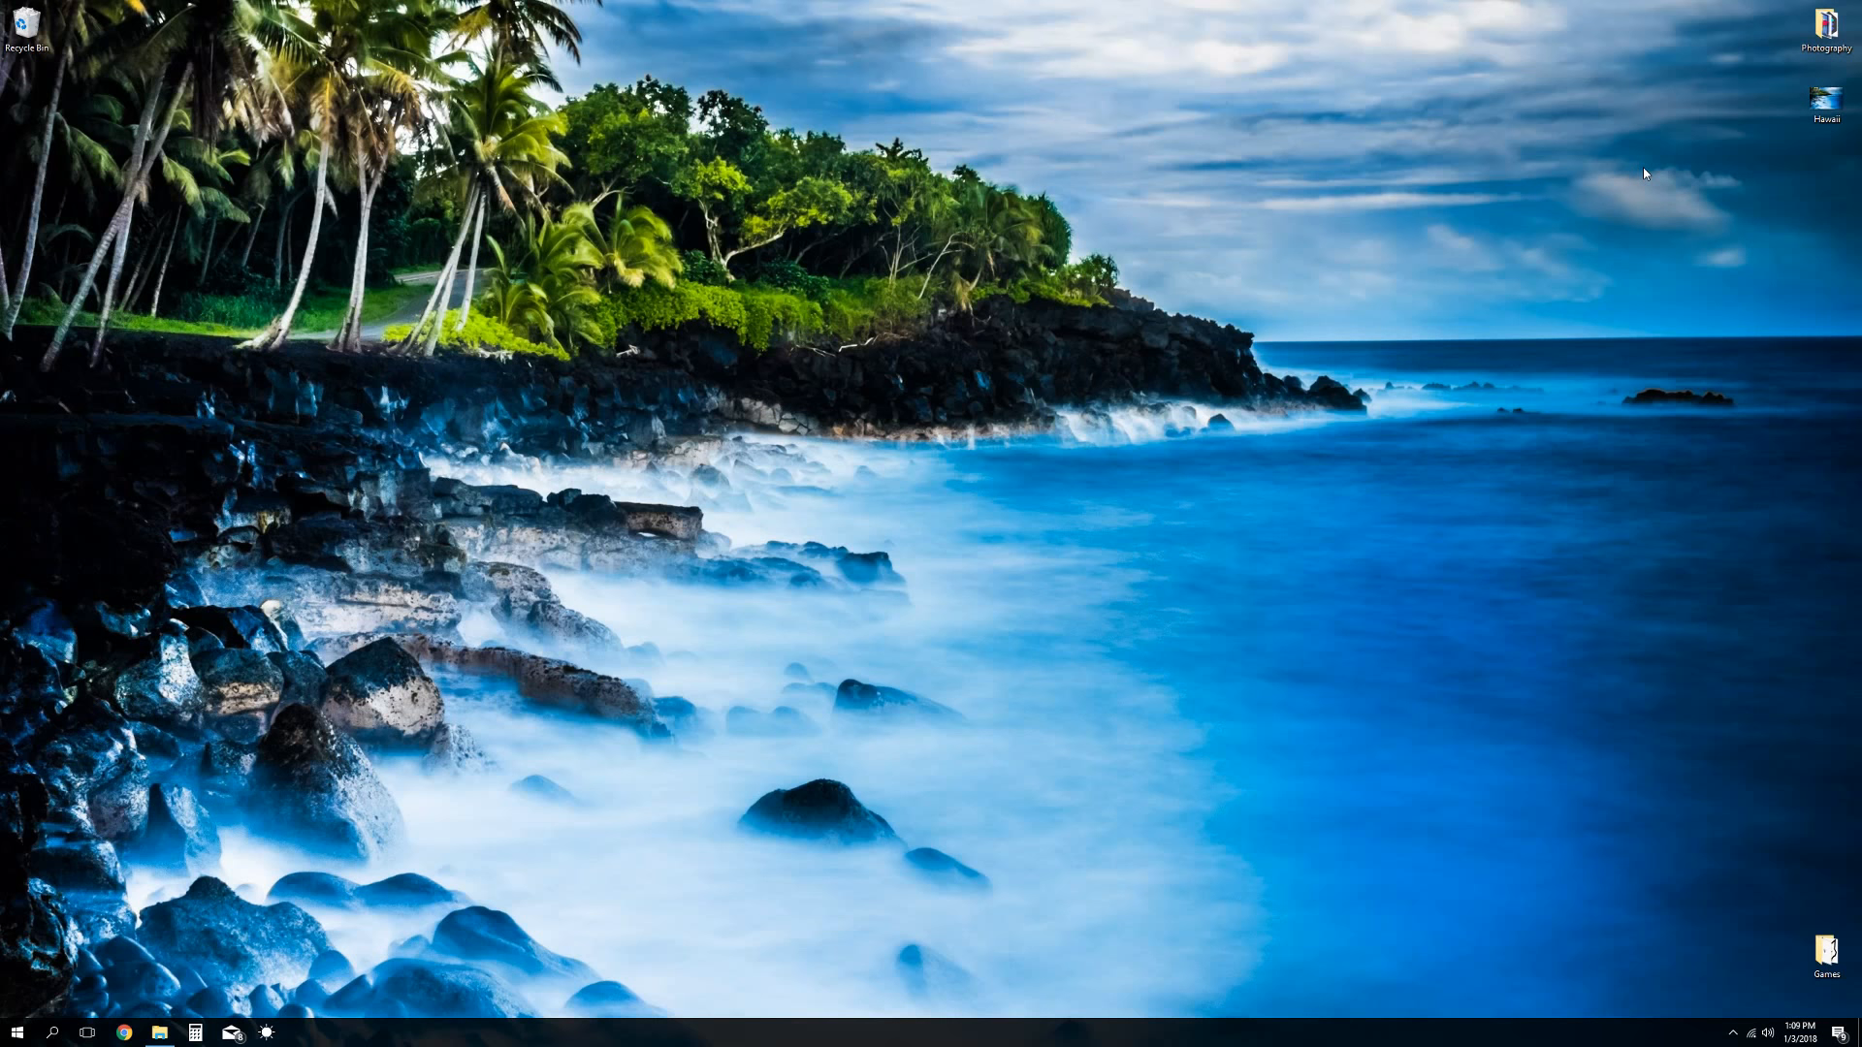
Launch Adobe Lightroom from the Photography folder on the desktop
{"action": "double_click", "coordinate": [1821, 29]}
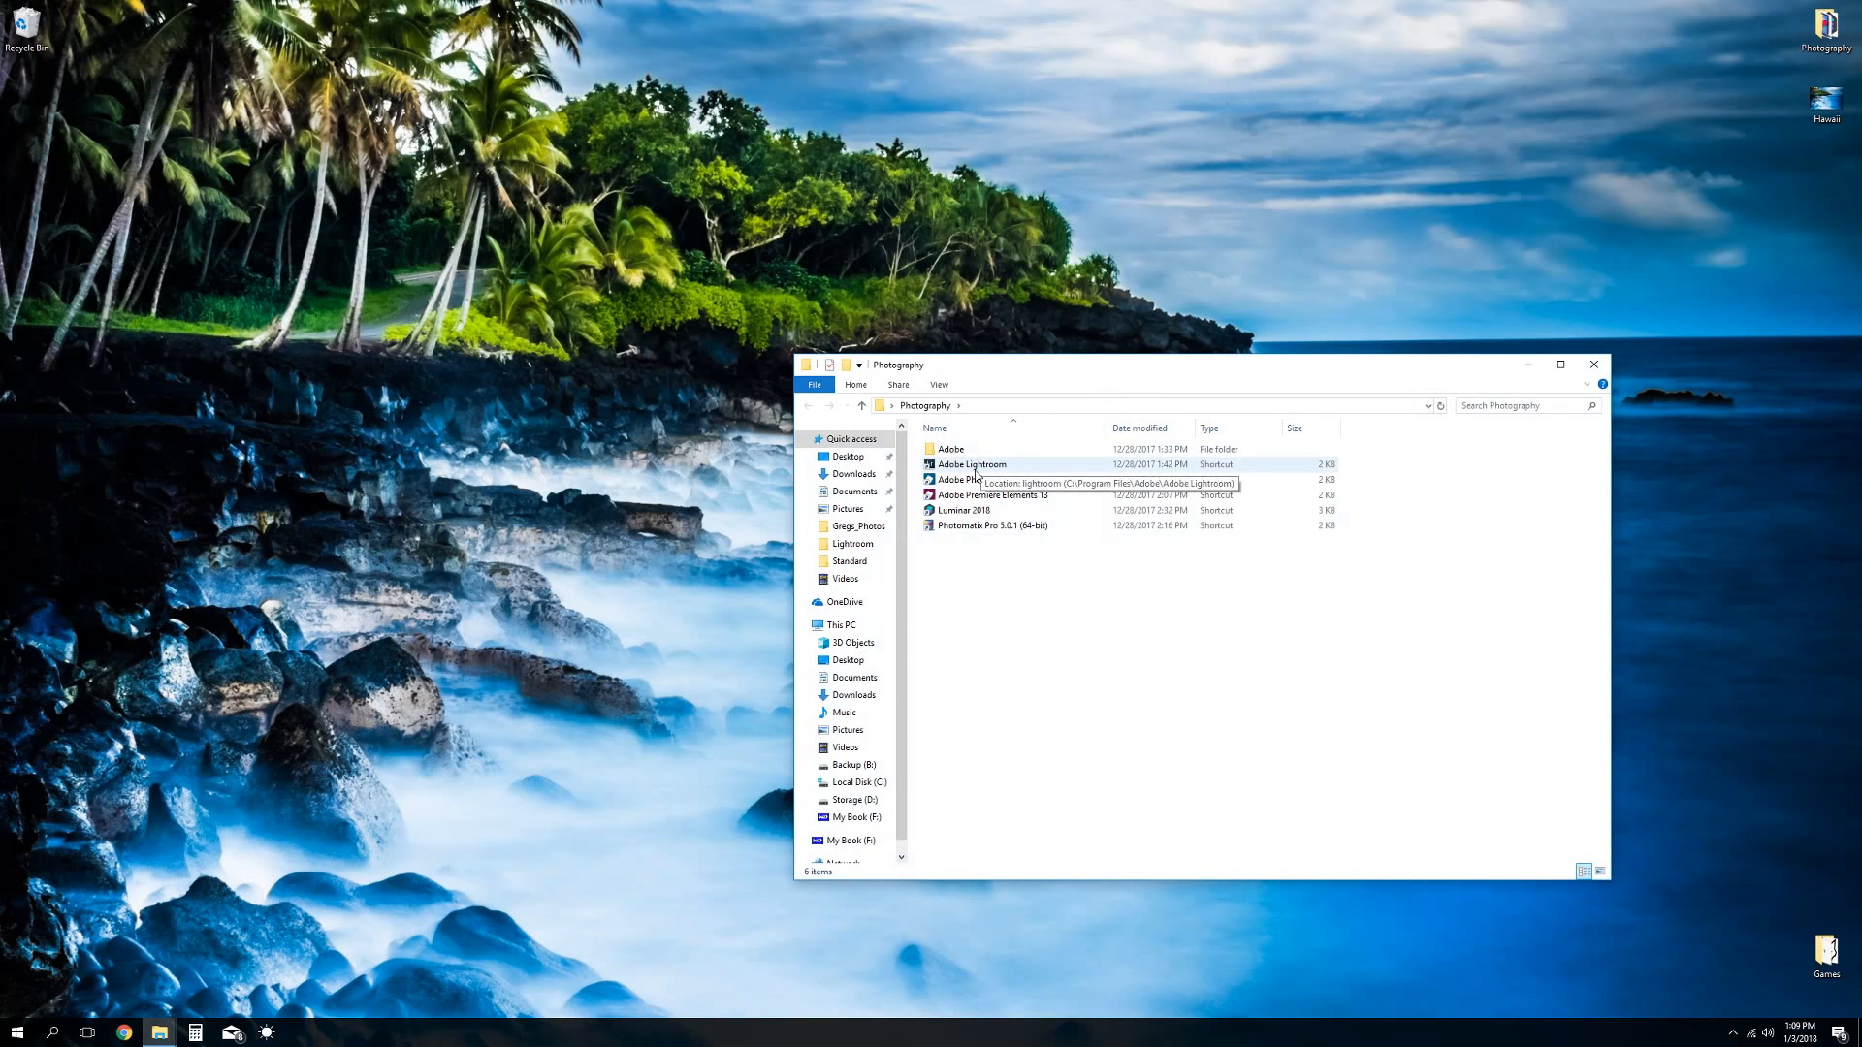
{"action": "left_click", "coordinate": [968, 467]}
{"action": "left_click", "coordinate": [969, 471]}
{"action": "left_click", "coordinate": [928, 468]}
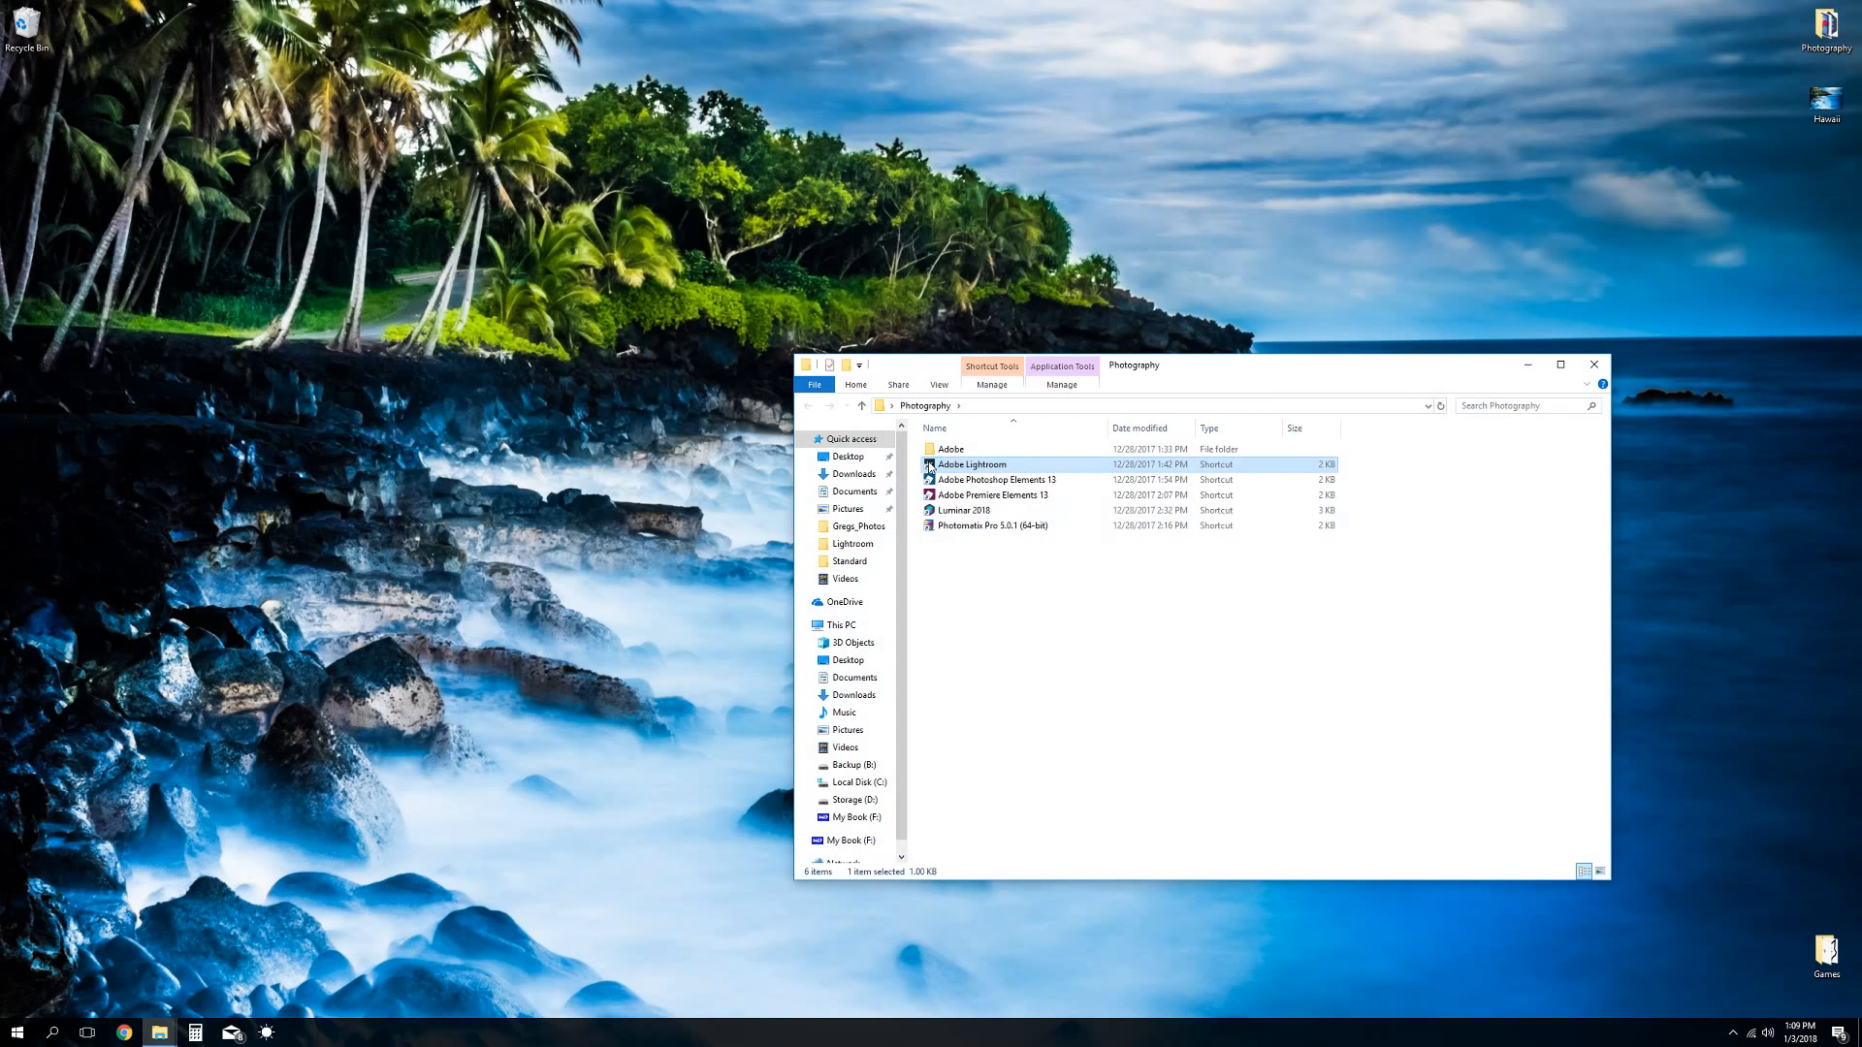
{"action": "double_click", "coordinate": [930, 468]}
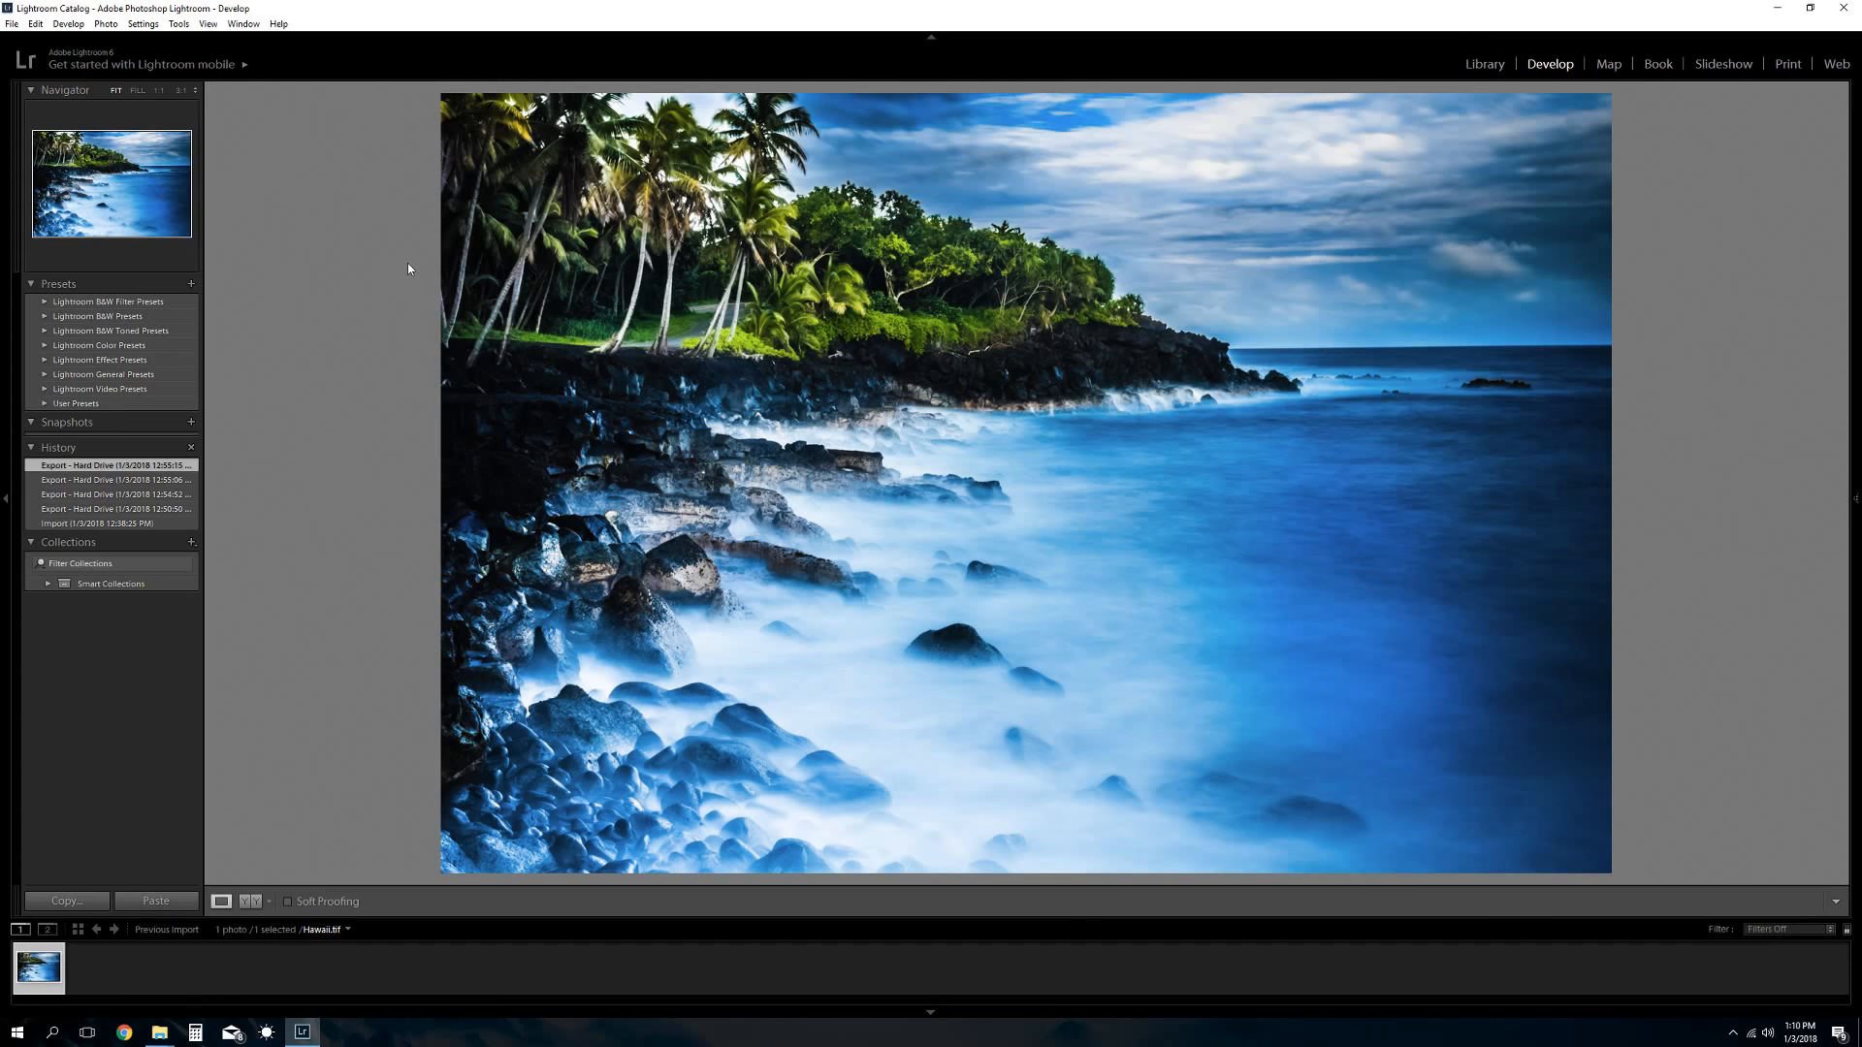
Start a graphic watermark in the Watermark Editor using the Majestic-Nature_white-high-res image from the Standard folder
{"action": "left_click", "coordinate": [36, 24]}
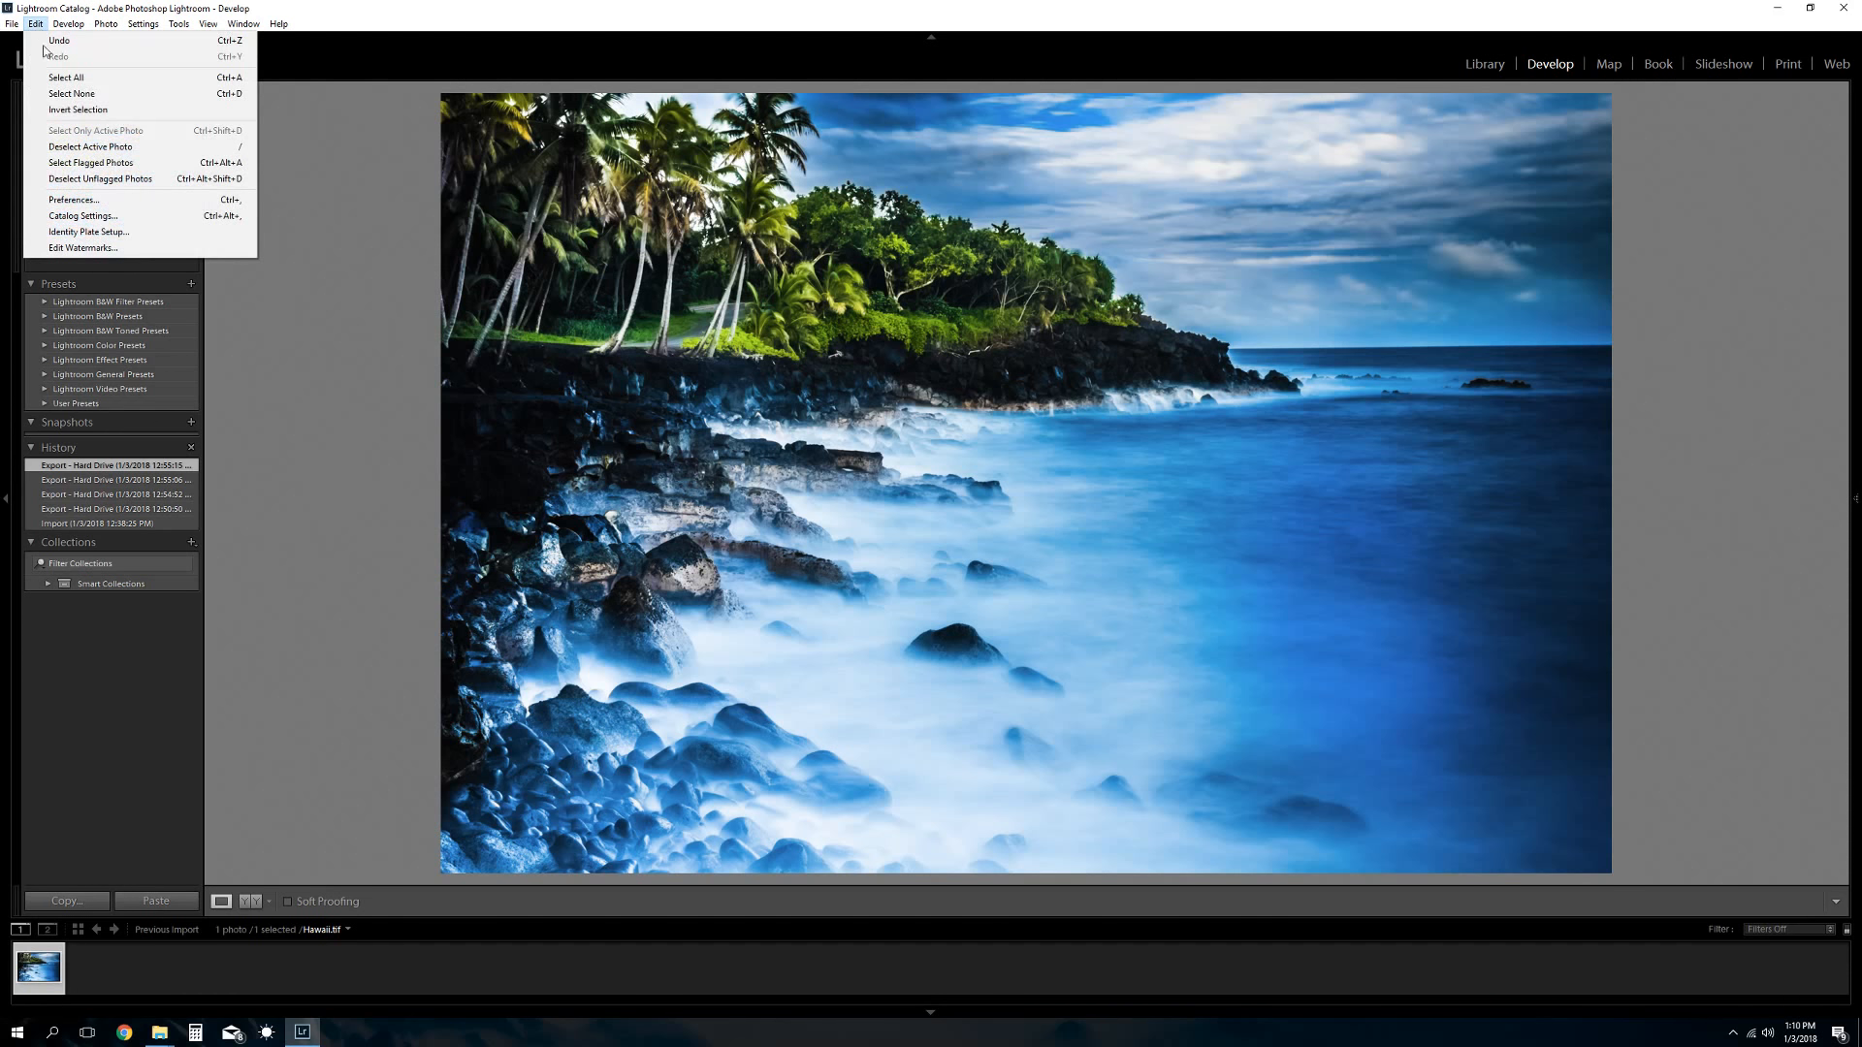
{"action": "left_click", "coordinate": [84, 248]}
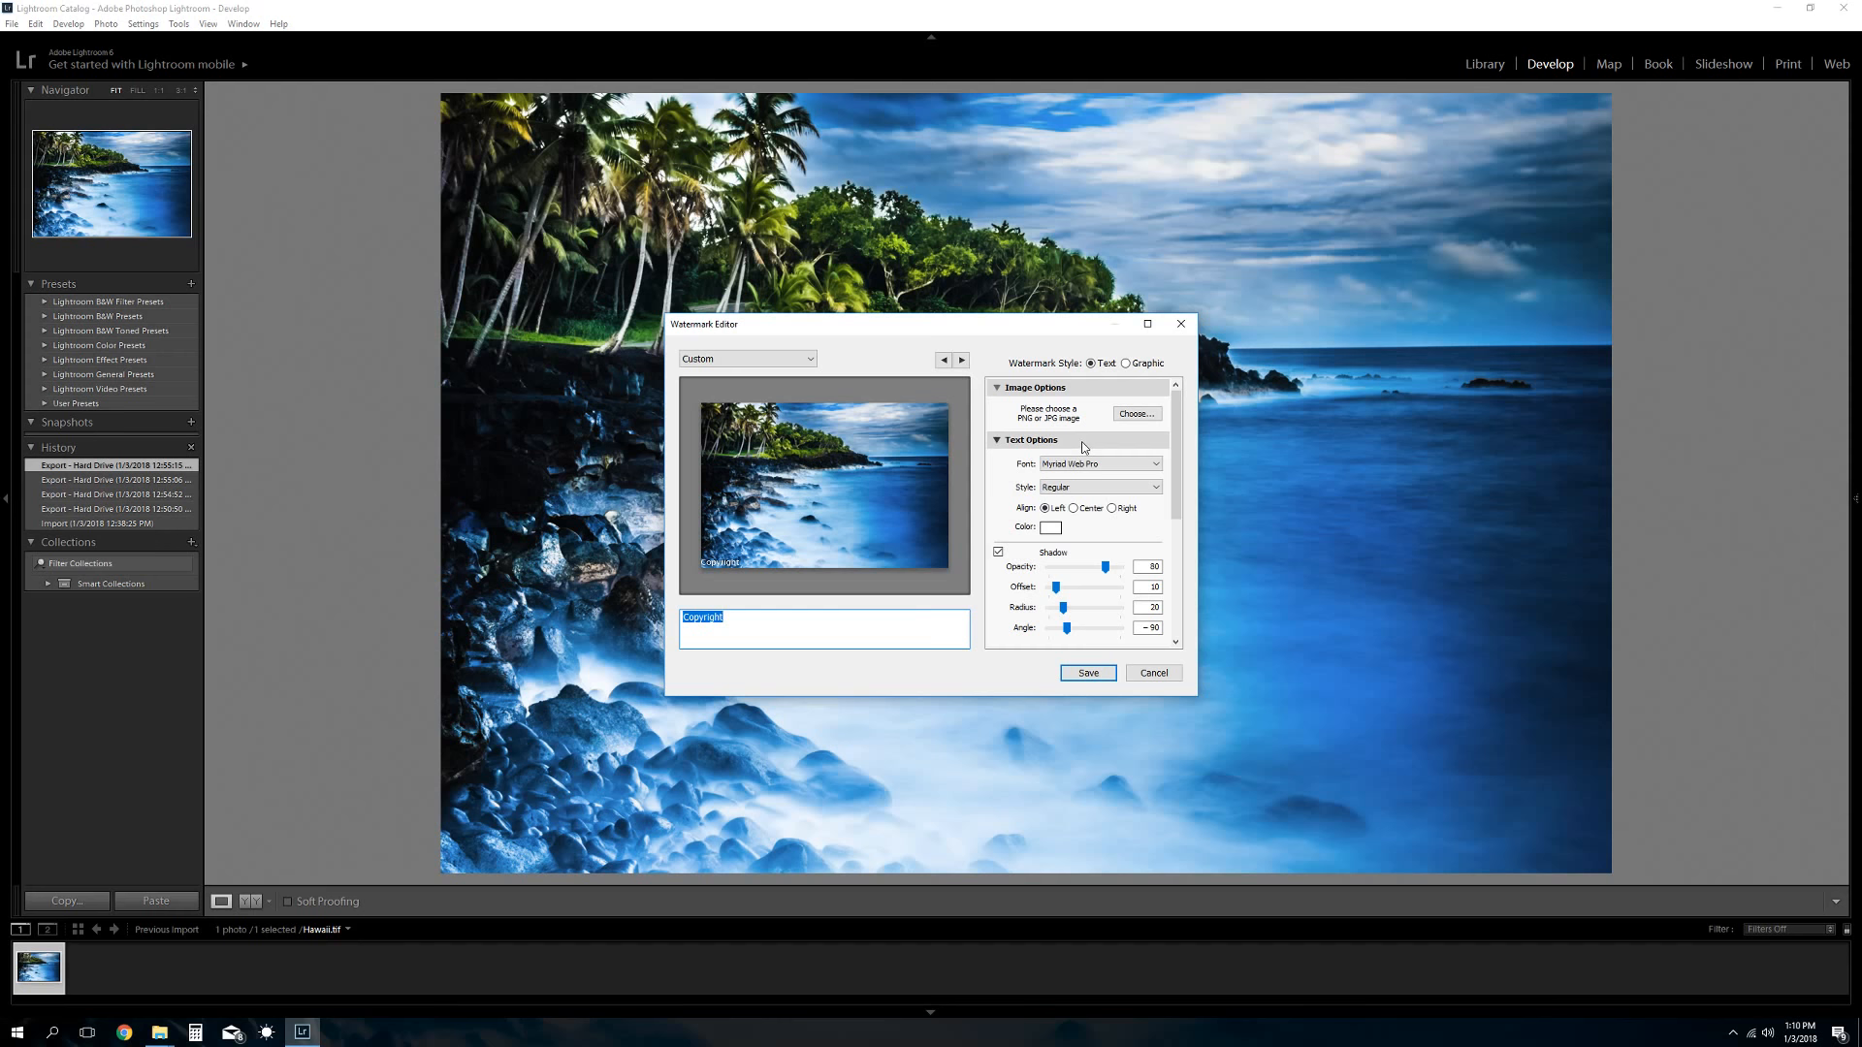
{"action": "left_click", "coordinate": [1125, 364]}
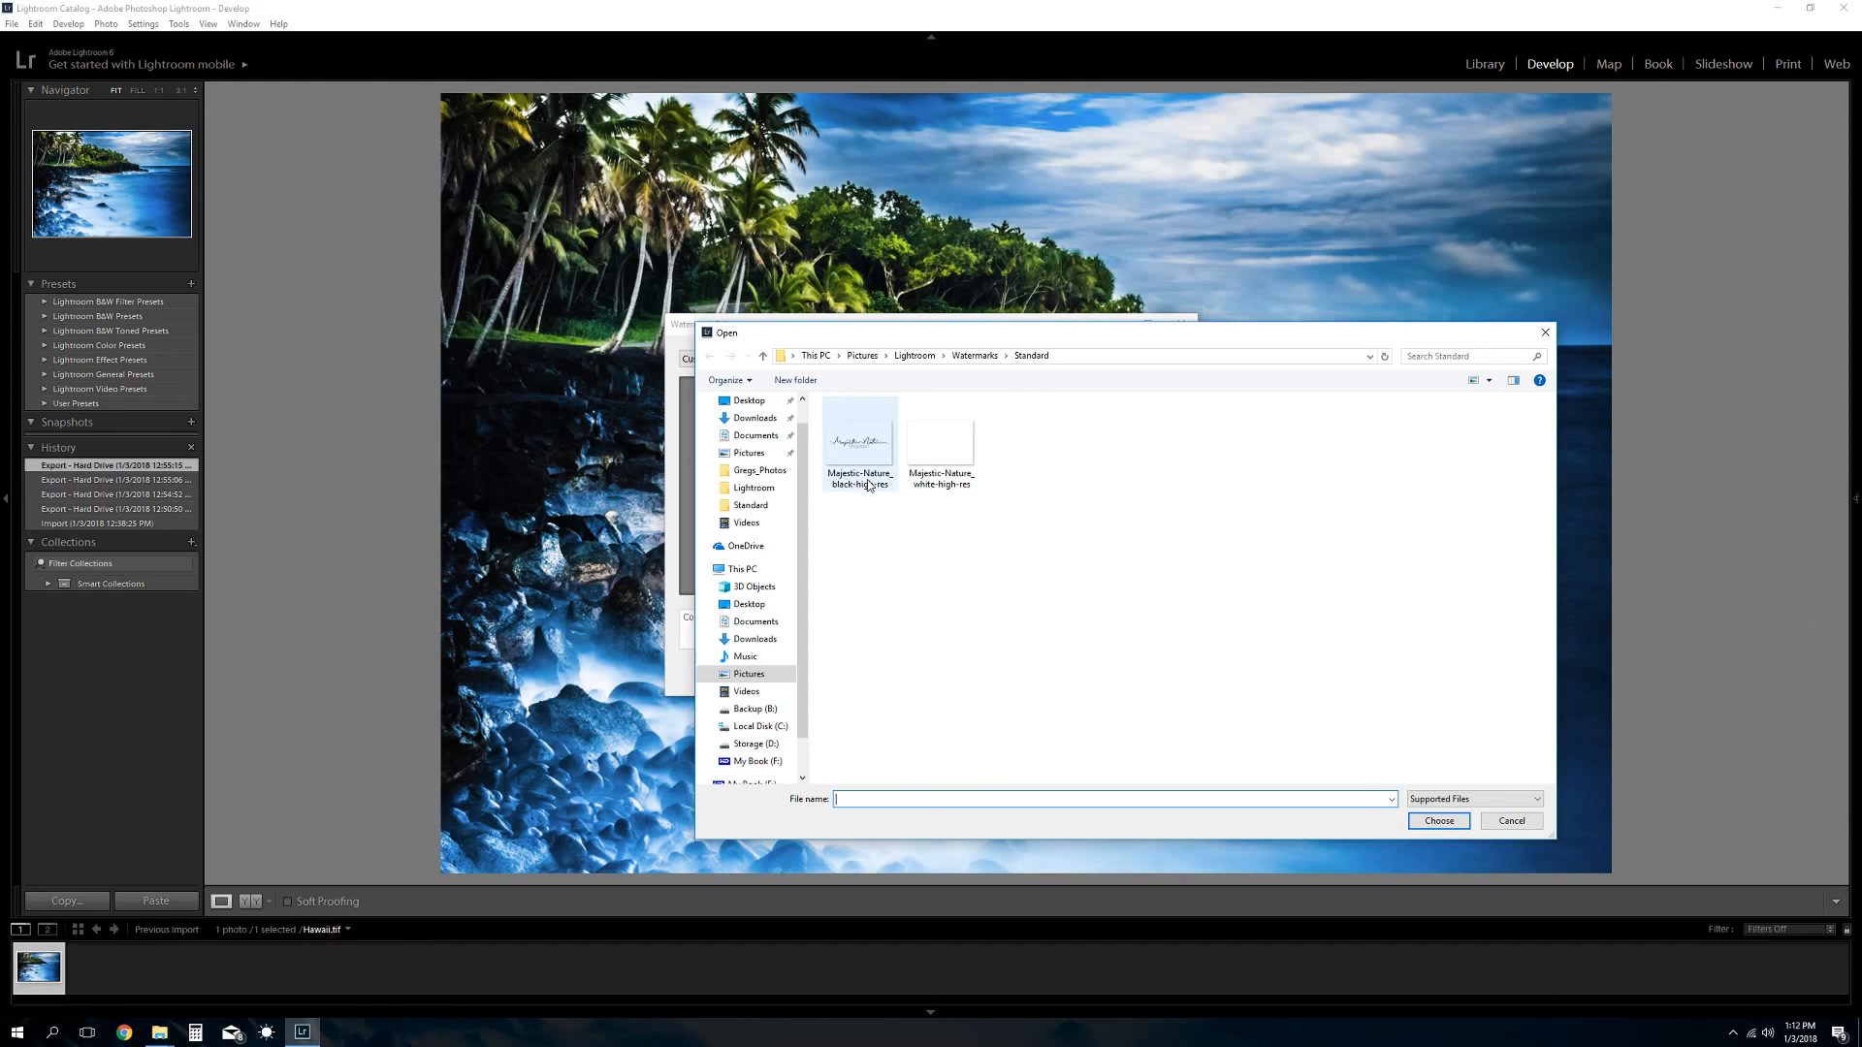
{"action": "left_click", "coordinate": [941, 466]}
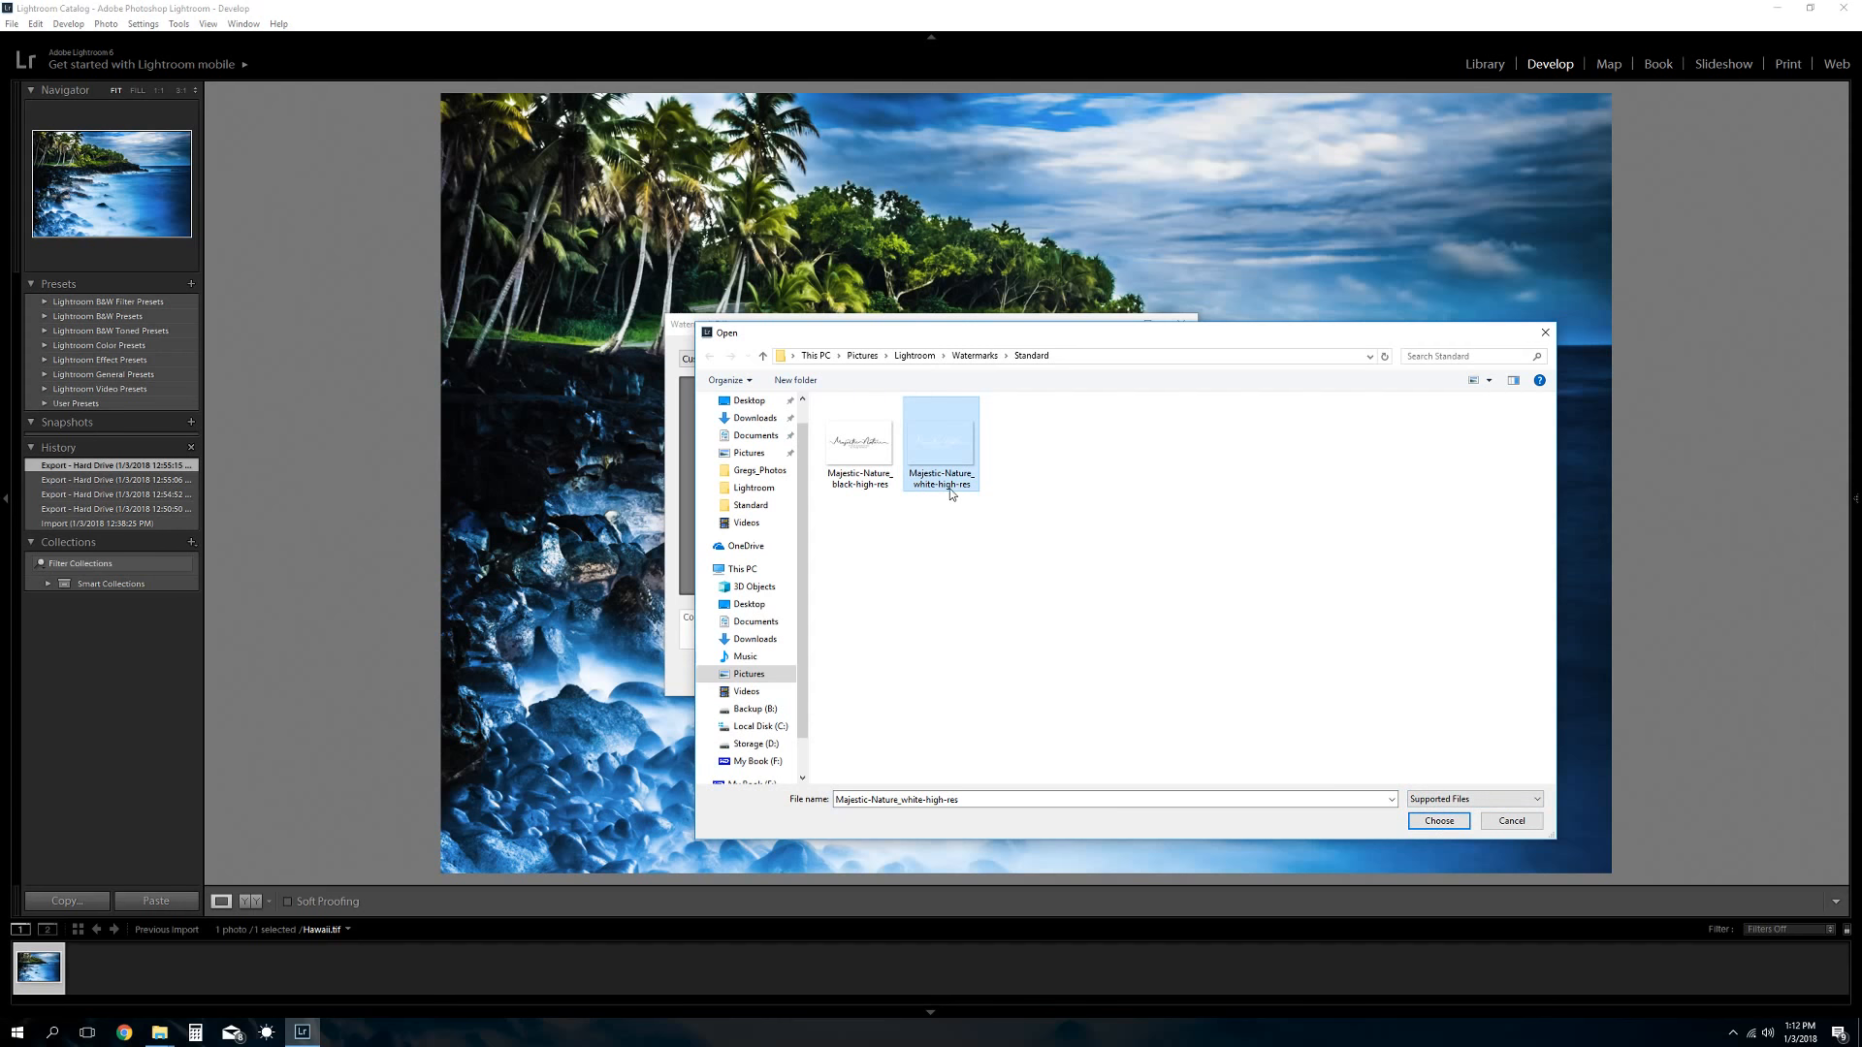
{"action": "left_click", "coordinate": [1439, 820]}
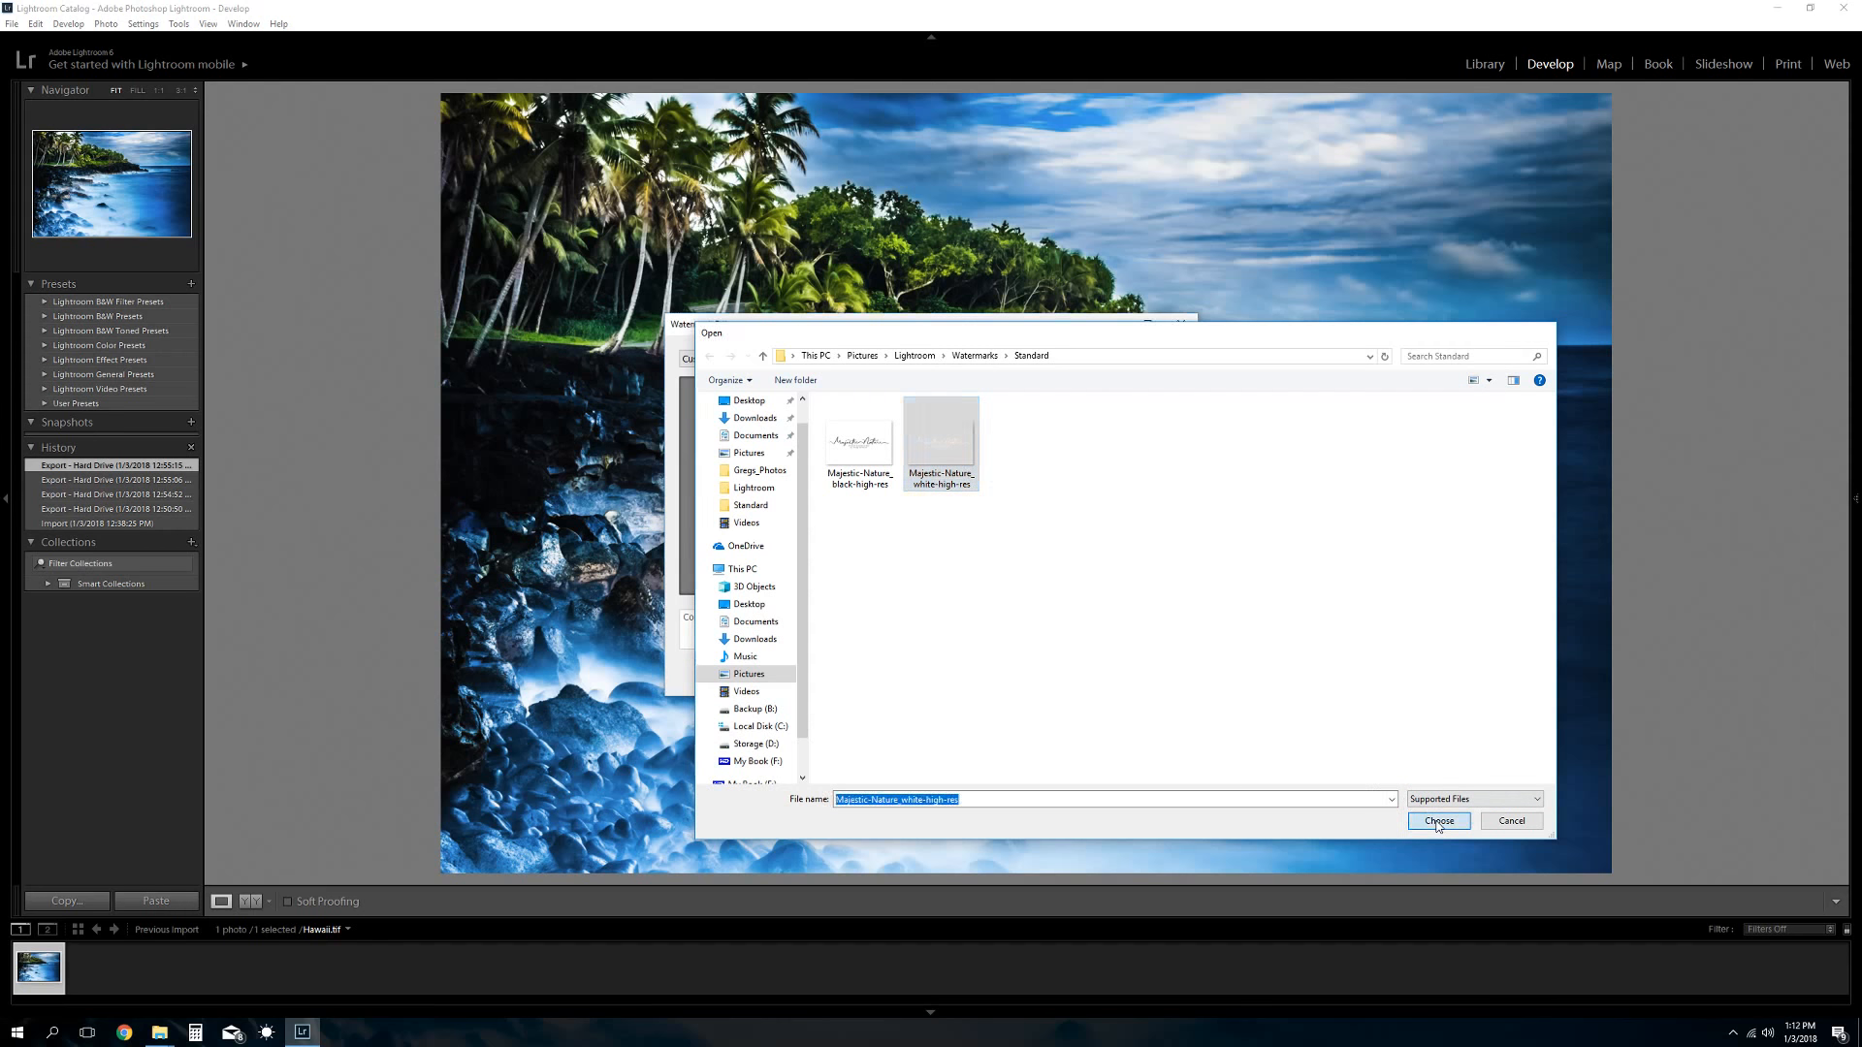
Try the Fit and Fill watermark sizes, and set a proportional size of 25
{"action": "scroll", "coordinate": [1143, 533], "scroll_direction": "down", "scroll_amount": 3}
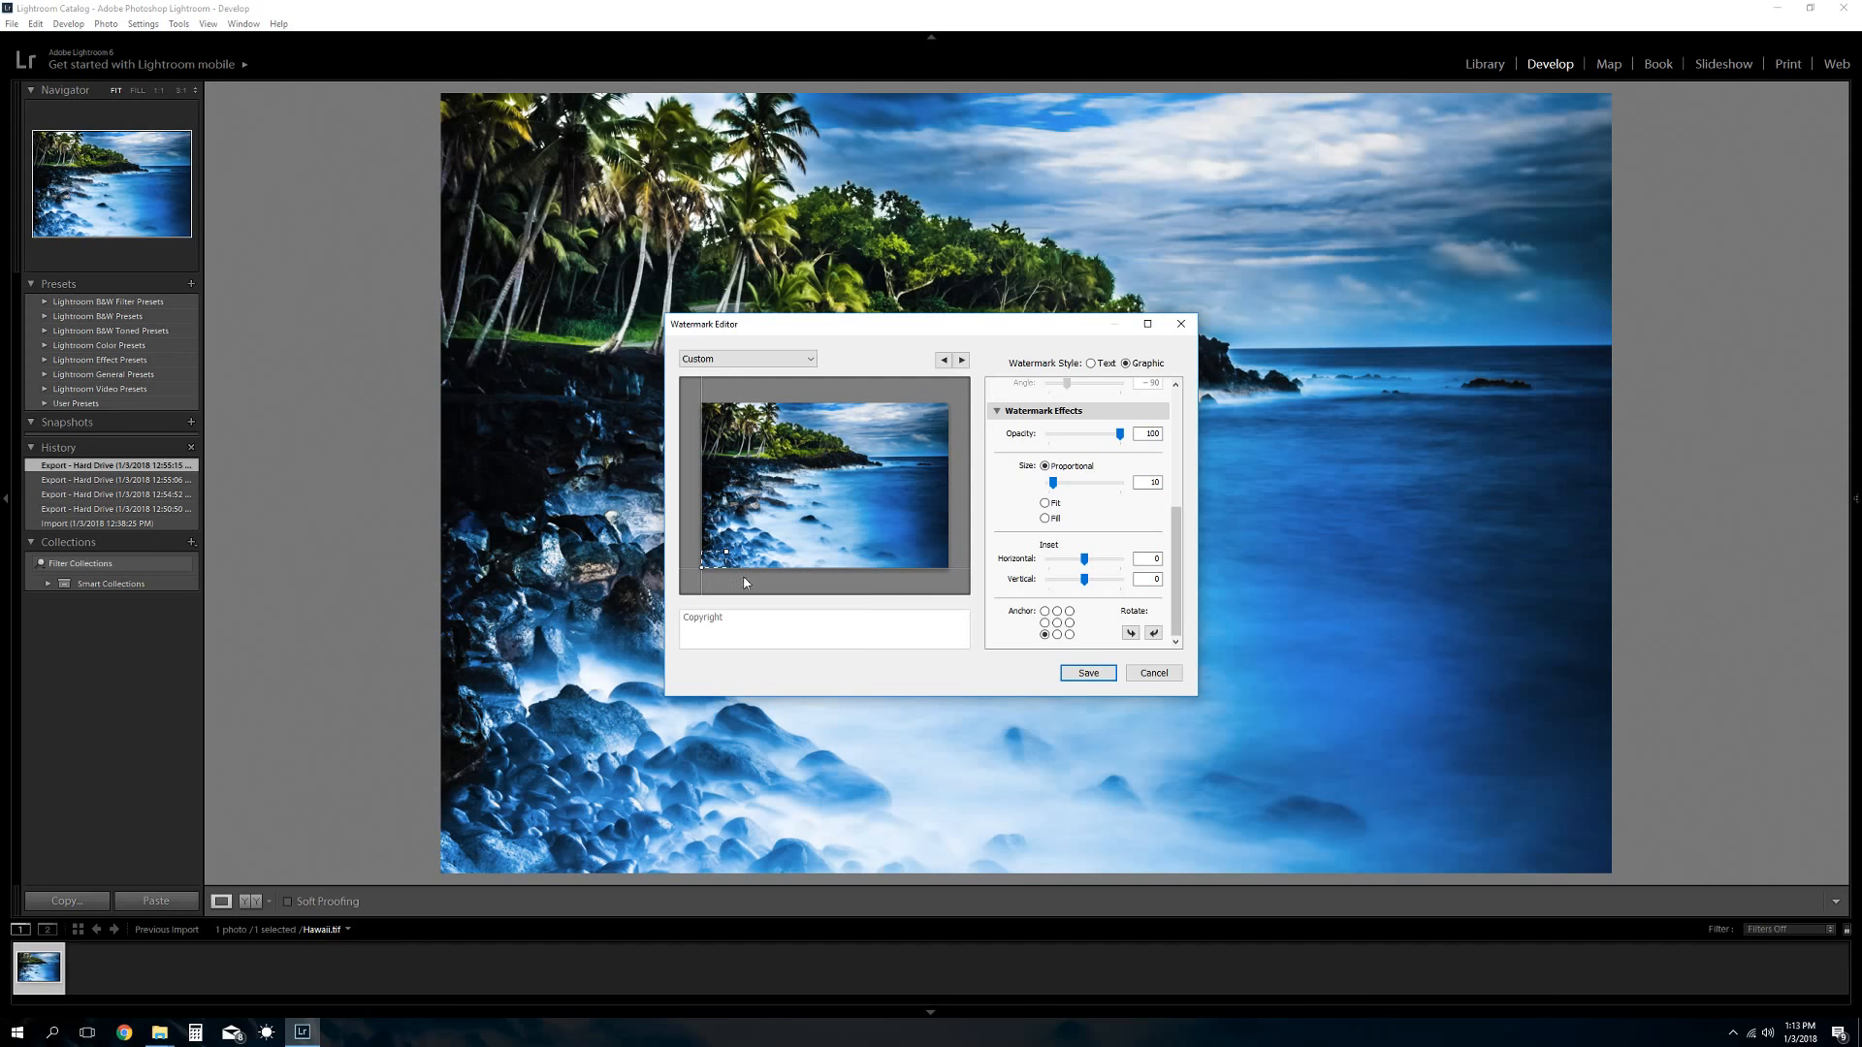
{"action": "left_click", "coordinate": [1045, 504]}
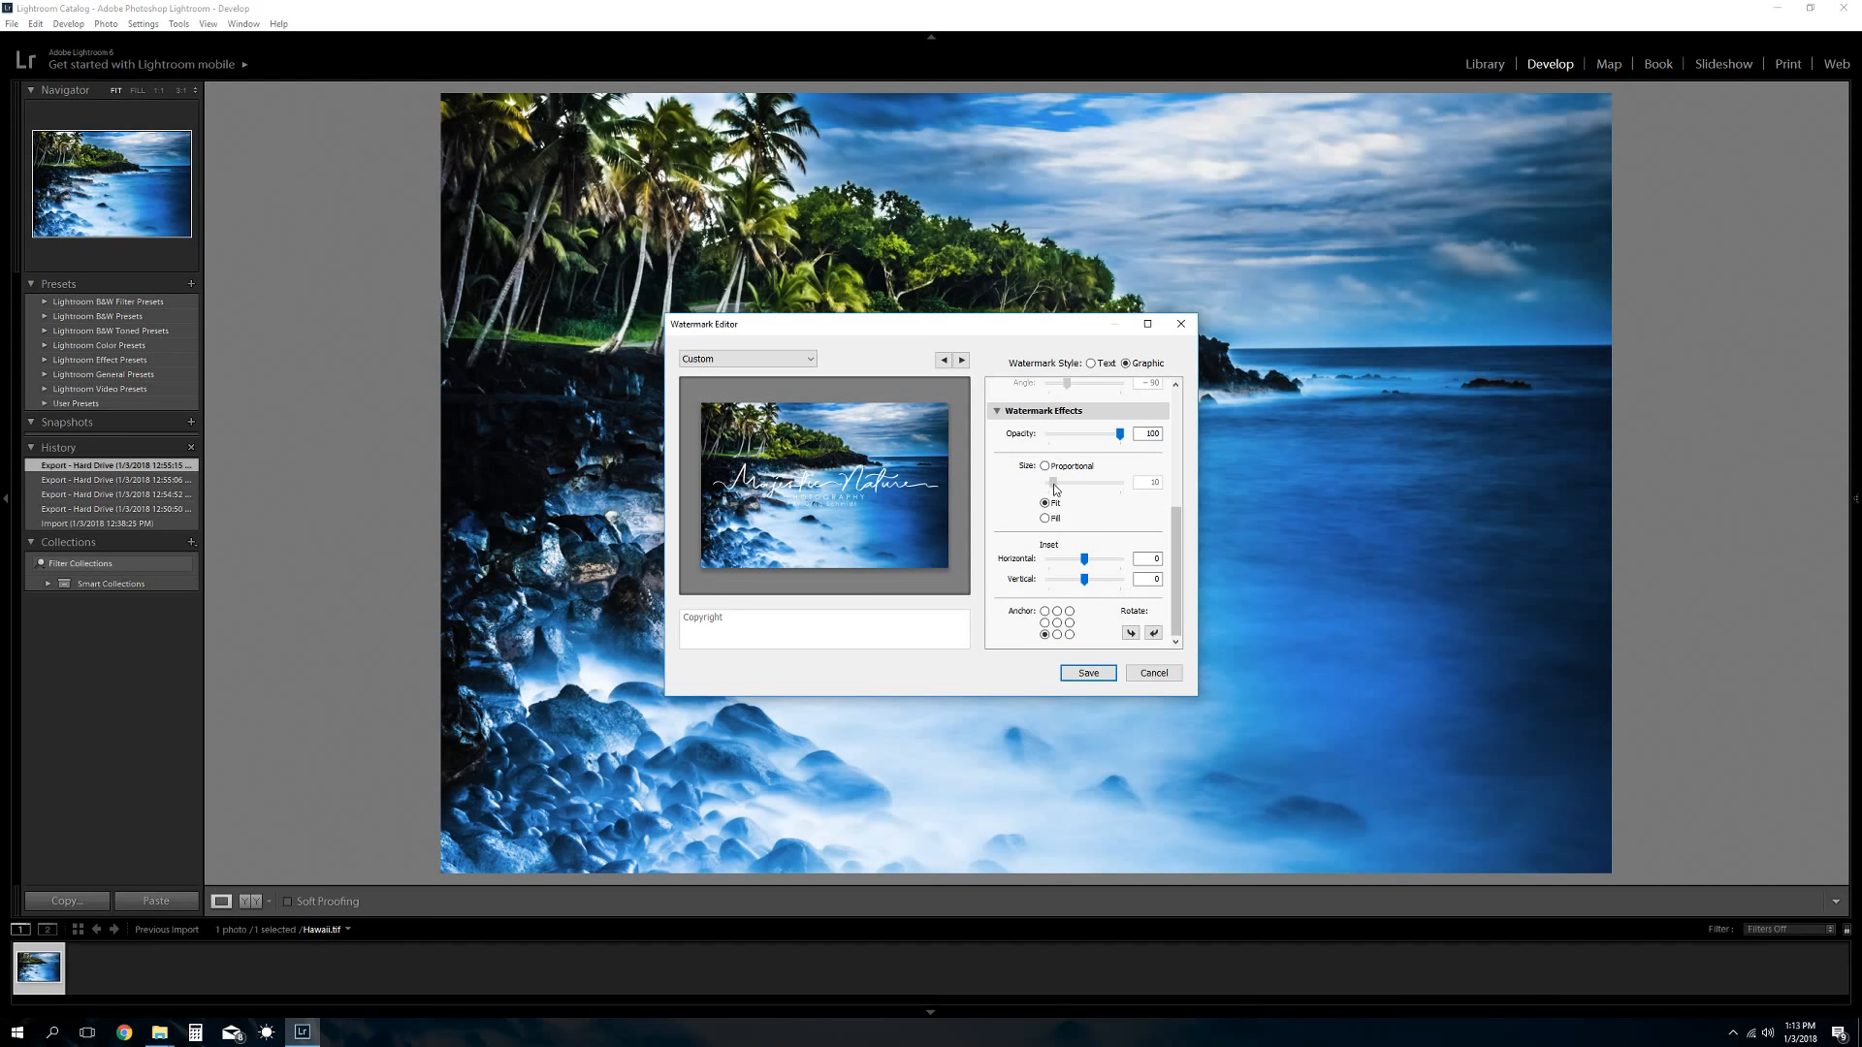
{"action": "left_click", "coordinate": [1053, 522]}
{"action": "left_click", "coordinate": [1045, 467]}
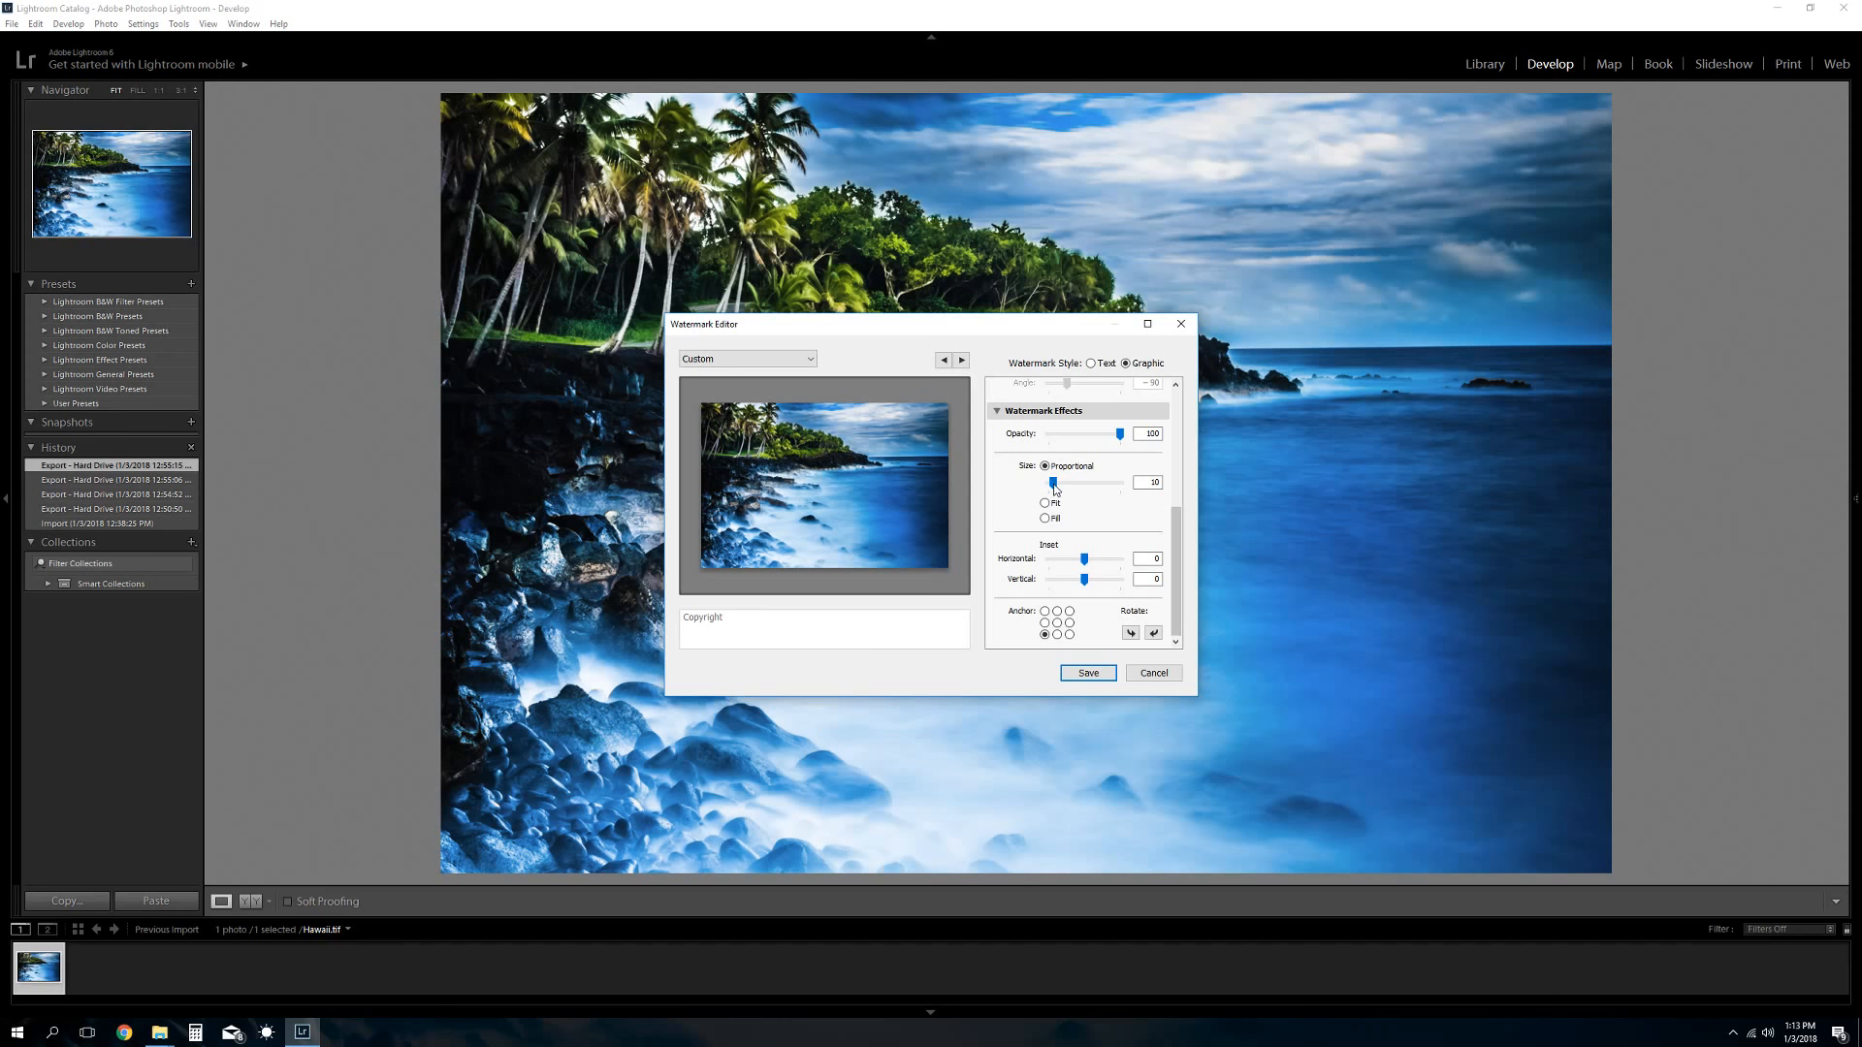
{"action": "left_click_drag", "start_coordinate": [1055, 488], "coordinate": [1062, 489]}
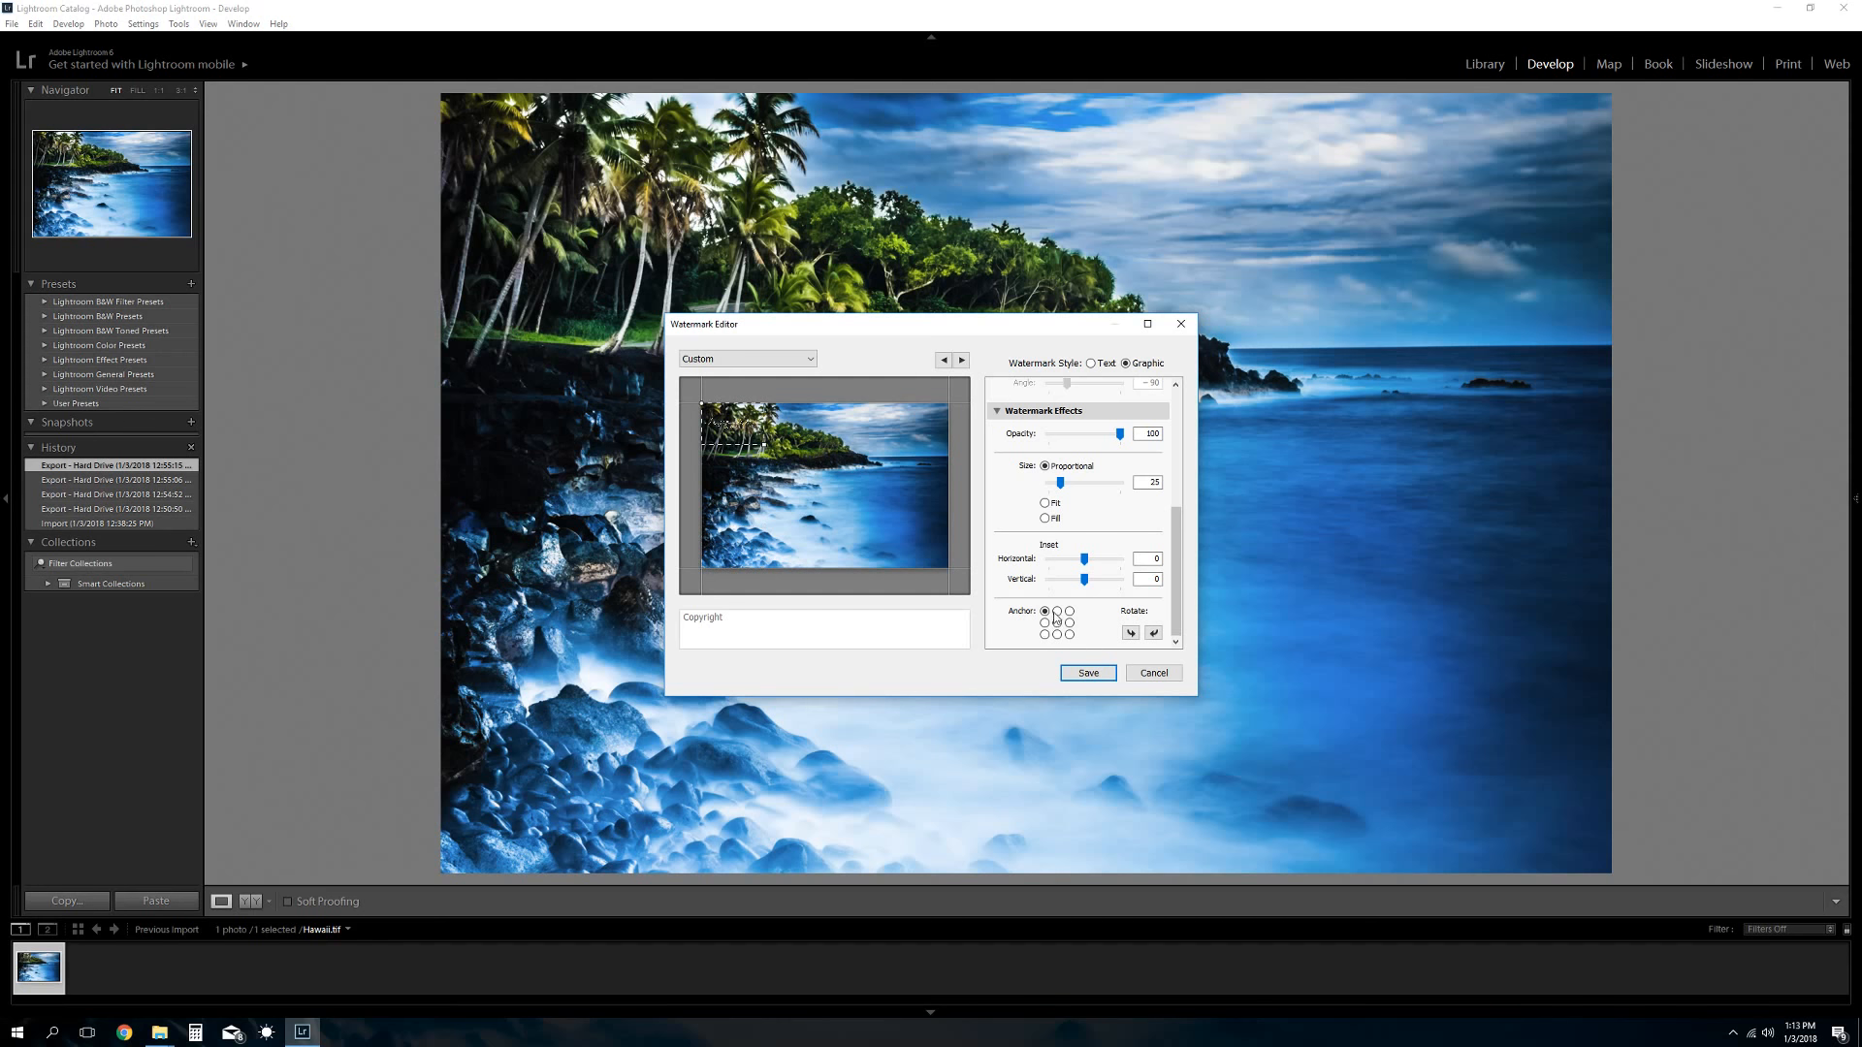
Try the different watermark anchor positions and settle on the bottom-left corner of the photo
{"action": "left_click", "coordinate": [1069, 611]}
{"action": "left_click", "coordinate": [1070, 635]}
{"action": "left_click", "coordinate": [1057, 635]}
{"action": "left_click", "coordinate": [1044, 635]}
{"action": "left_click", "coordinate": [1044, 623]}
{"action": "left_click", "coordinate": [1057, 622]}
{"action": "left_click", "coordinate": [1070, 622]}
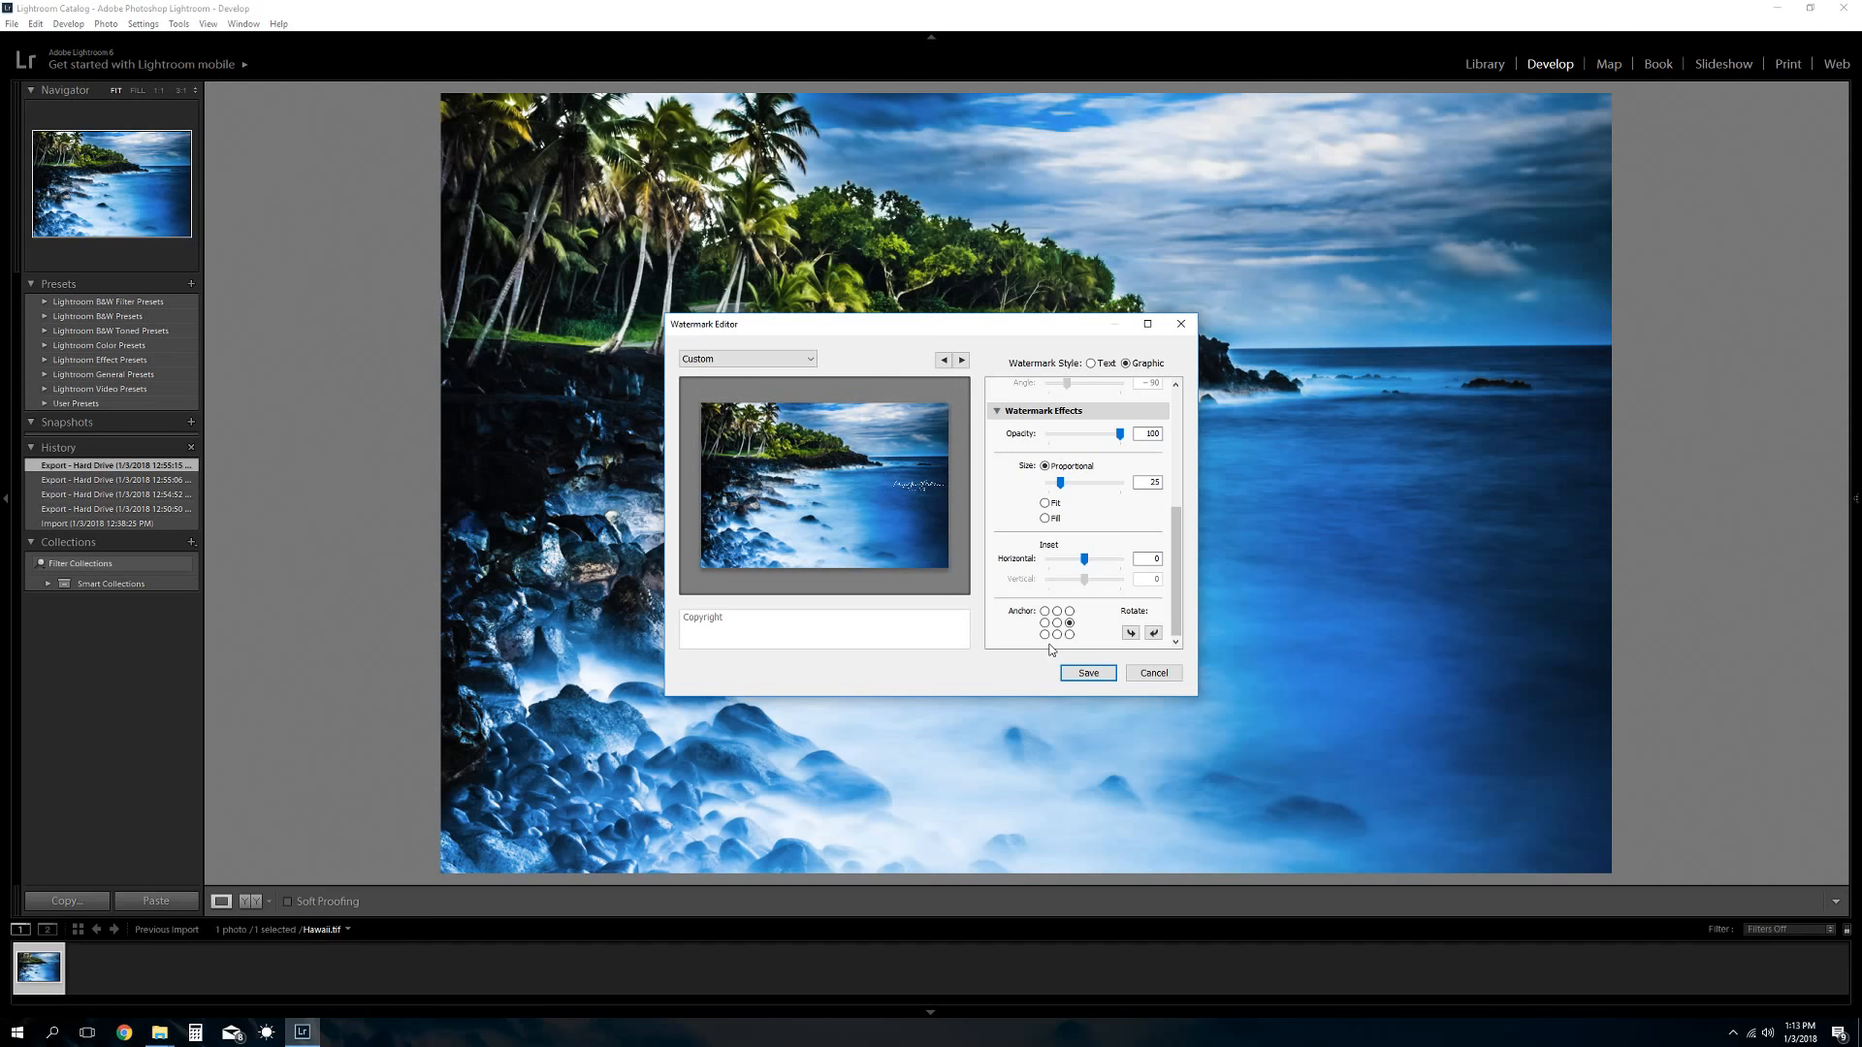
{"action": "left_click", "coordinate": [1044, 635]}
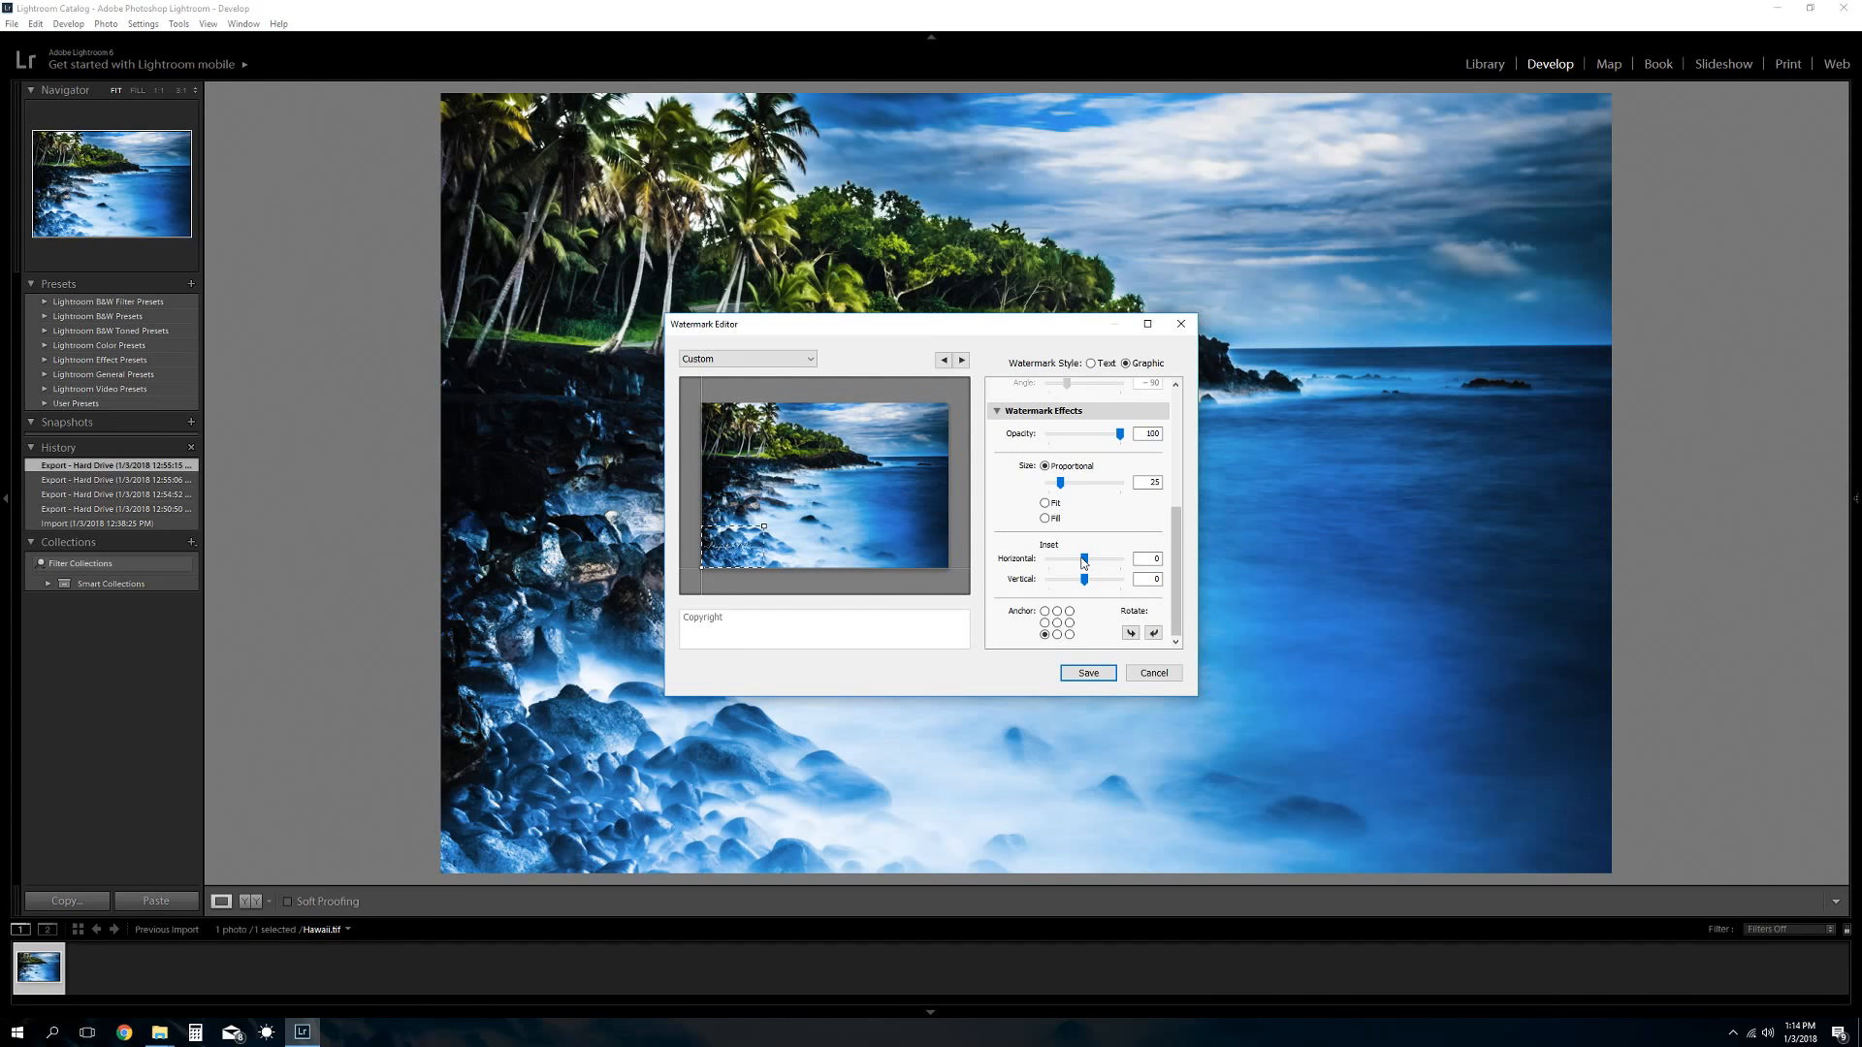
Set the watermark's inset to 1 horizontally and -5 vertically
{"action": "left_click_drag", "start_coordinate": [1083, 563], "coordinate": [1081, 562]}
{"action": "left_click_drag", "start_coordinate": [1082, 562], "coordinate": [1079, 565]}
{"action": "left_click_drag", "start_coordinate": [1081, 563], "coordinate": [1088, 564]}
{"action": "left_click_drag", "start_coordinate": [1083, 583], "coordinate": [1069, 582]}
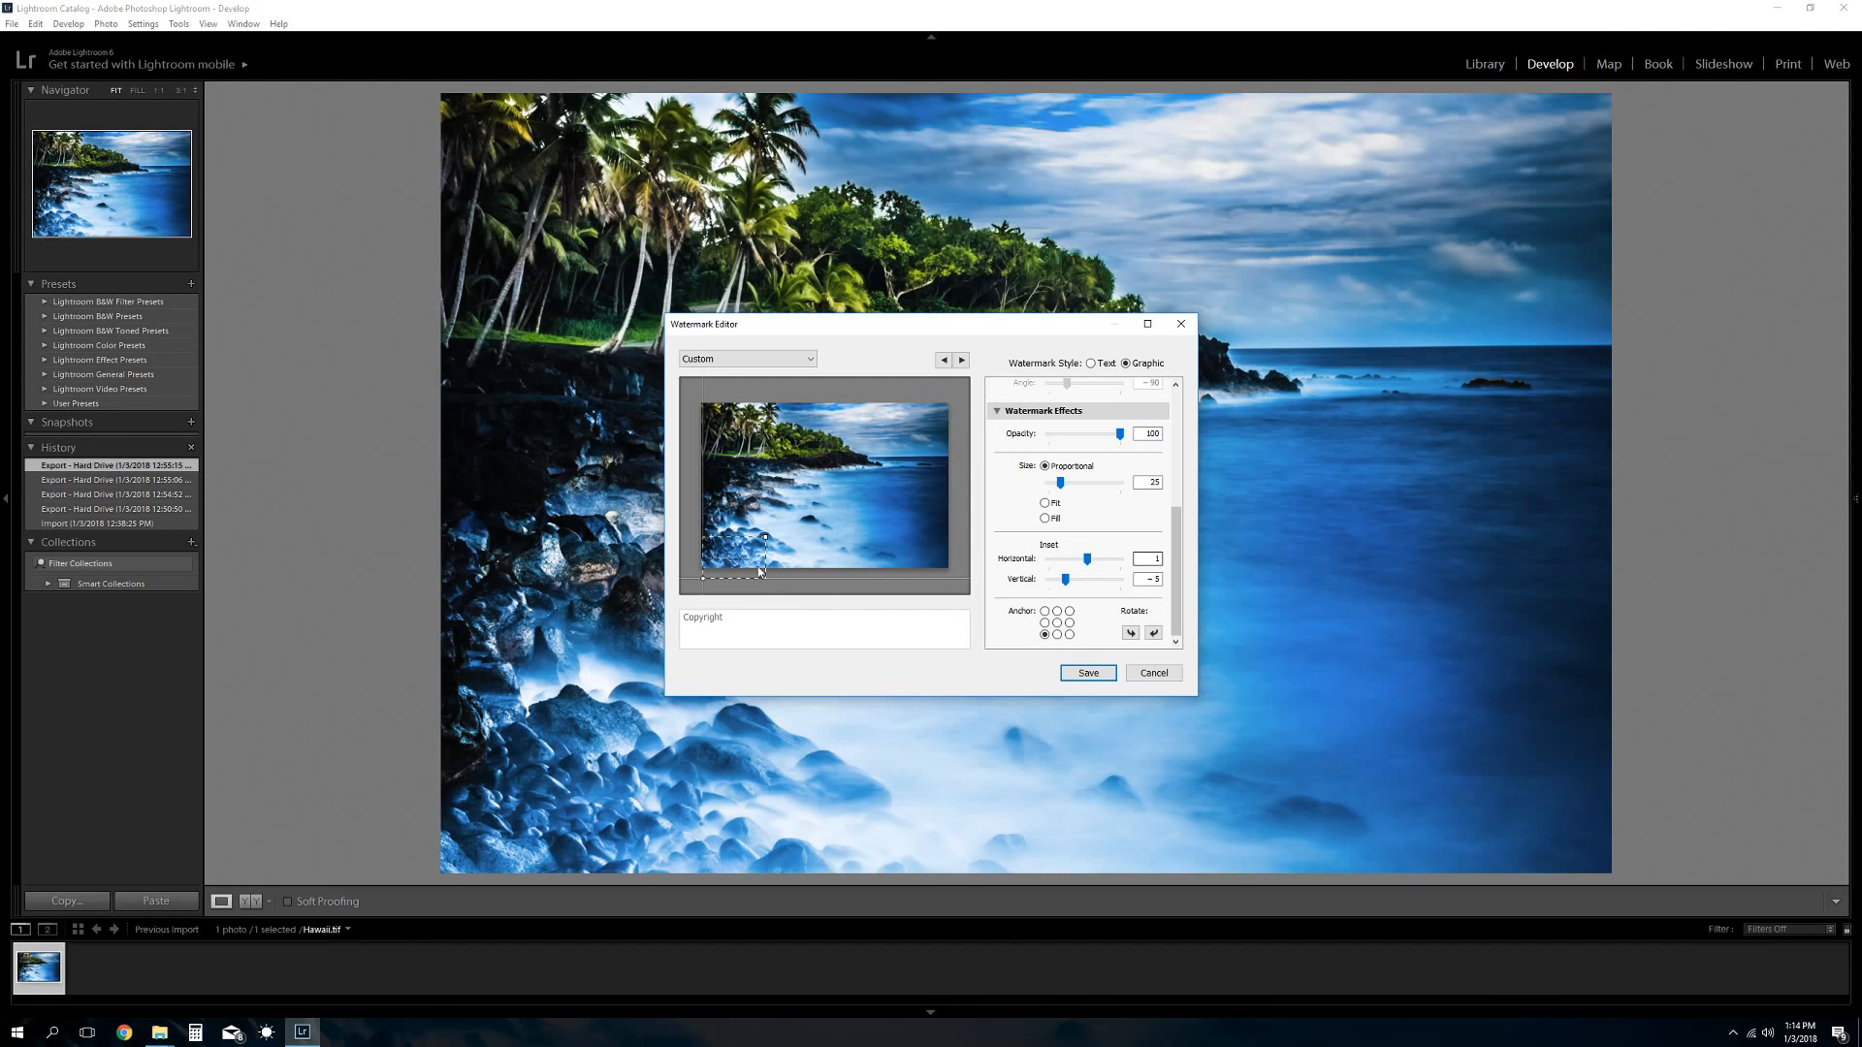
Save the watermark settings as a new preset named White Left
{"action": "left_click", "coordinate": [1088, 673]}
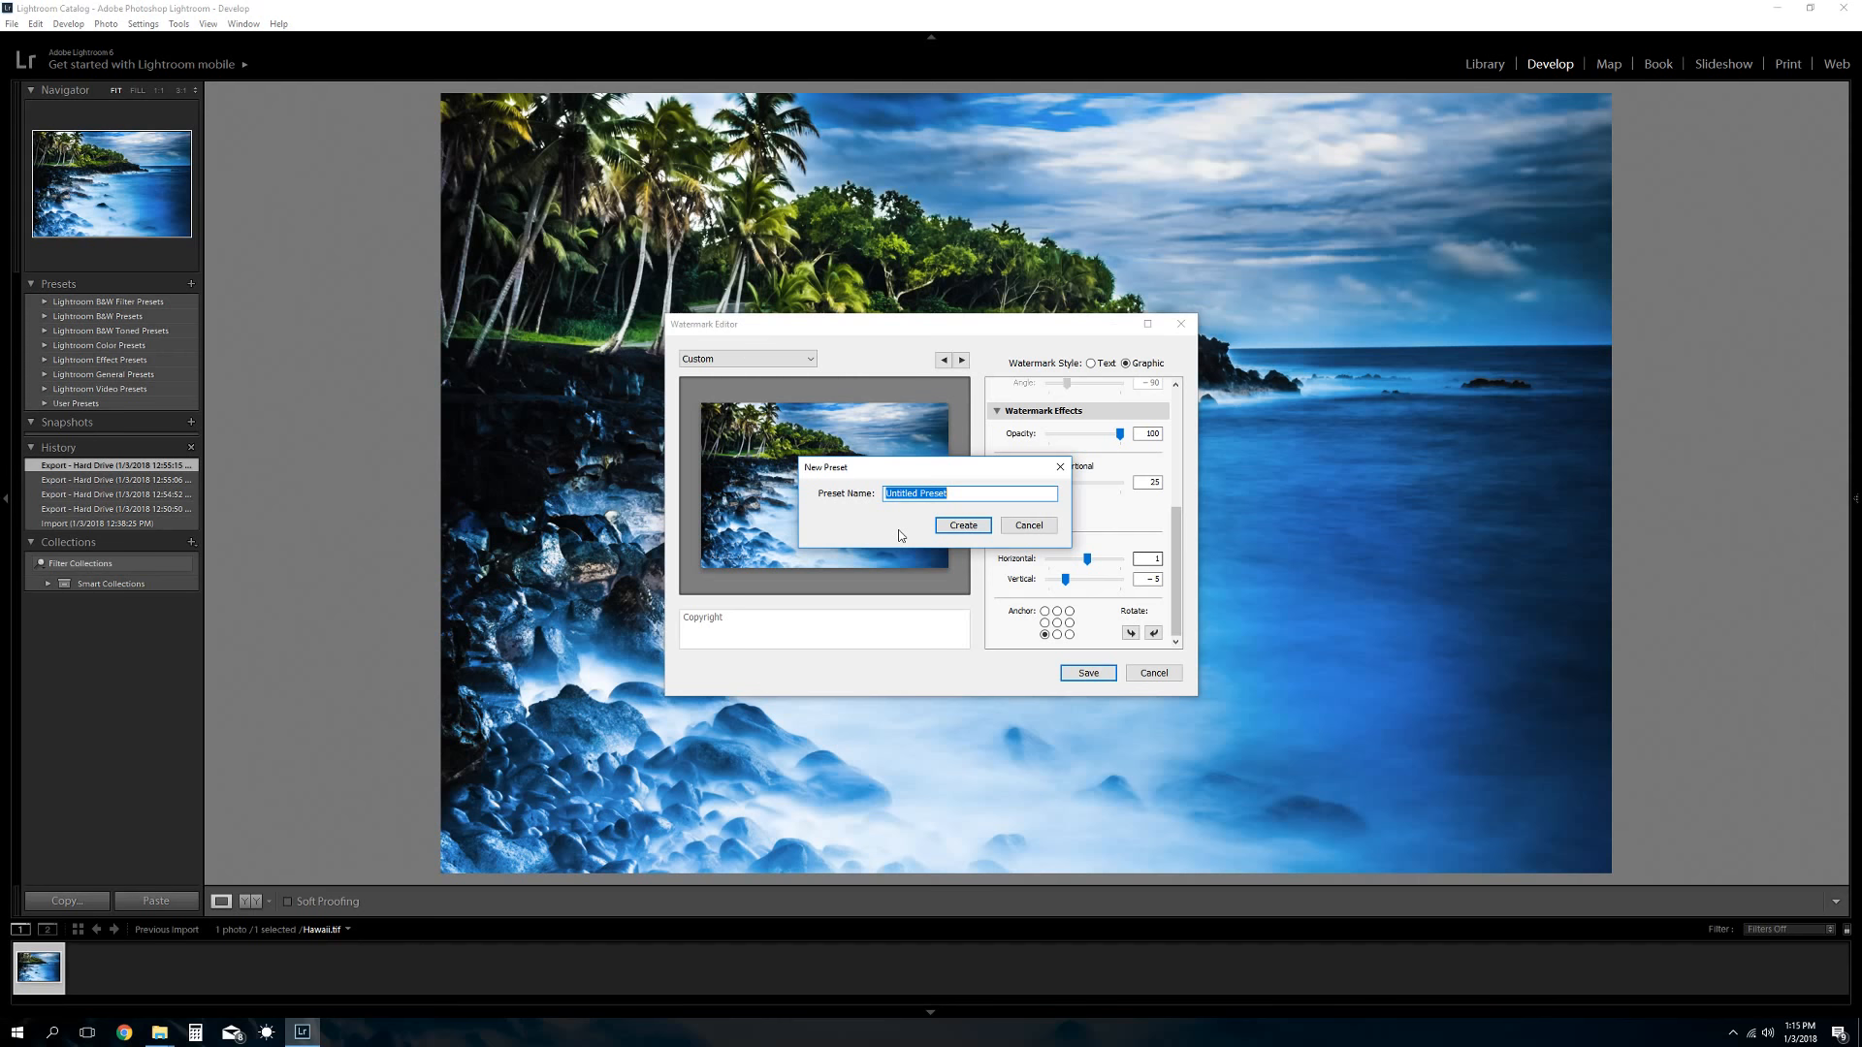
{"action": "type", "text": "Whi"}
{"action": "type", "text": "te Left"}
{"action": "left_click", "coordinate": [953, 526]}
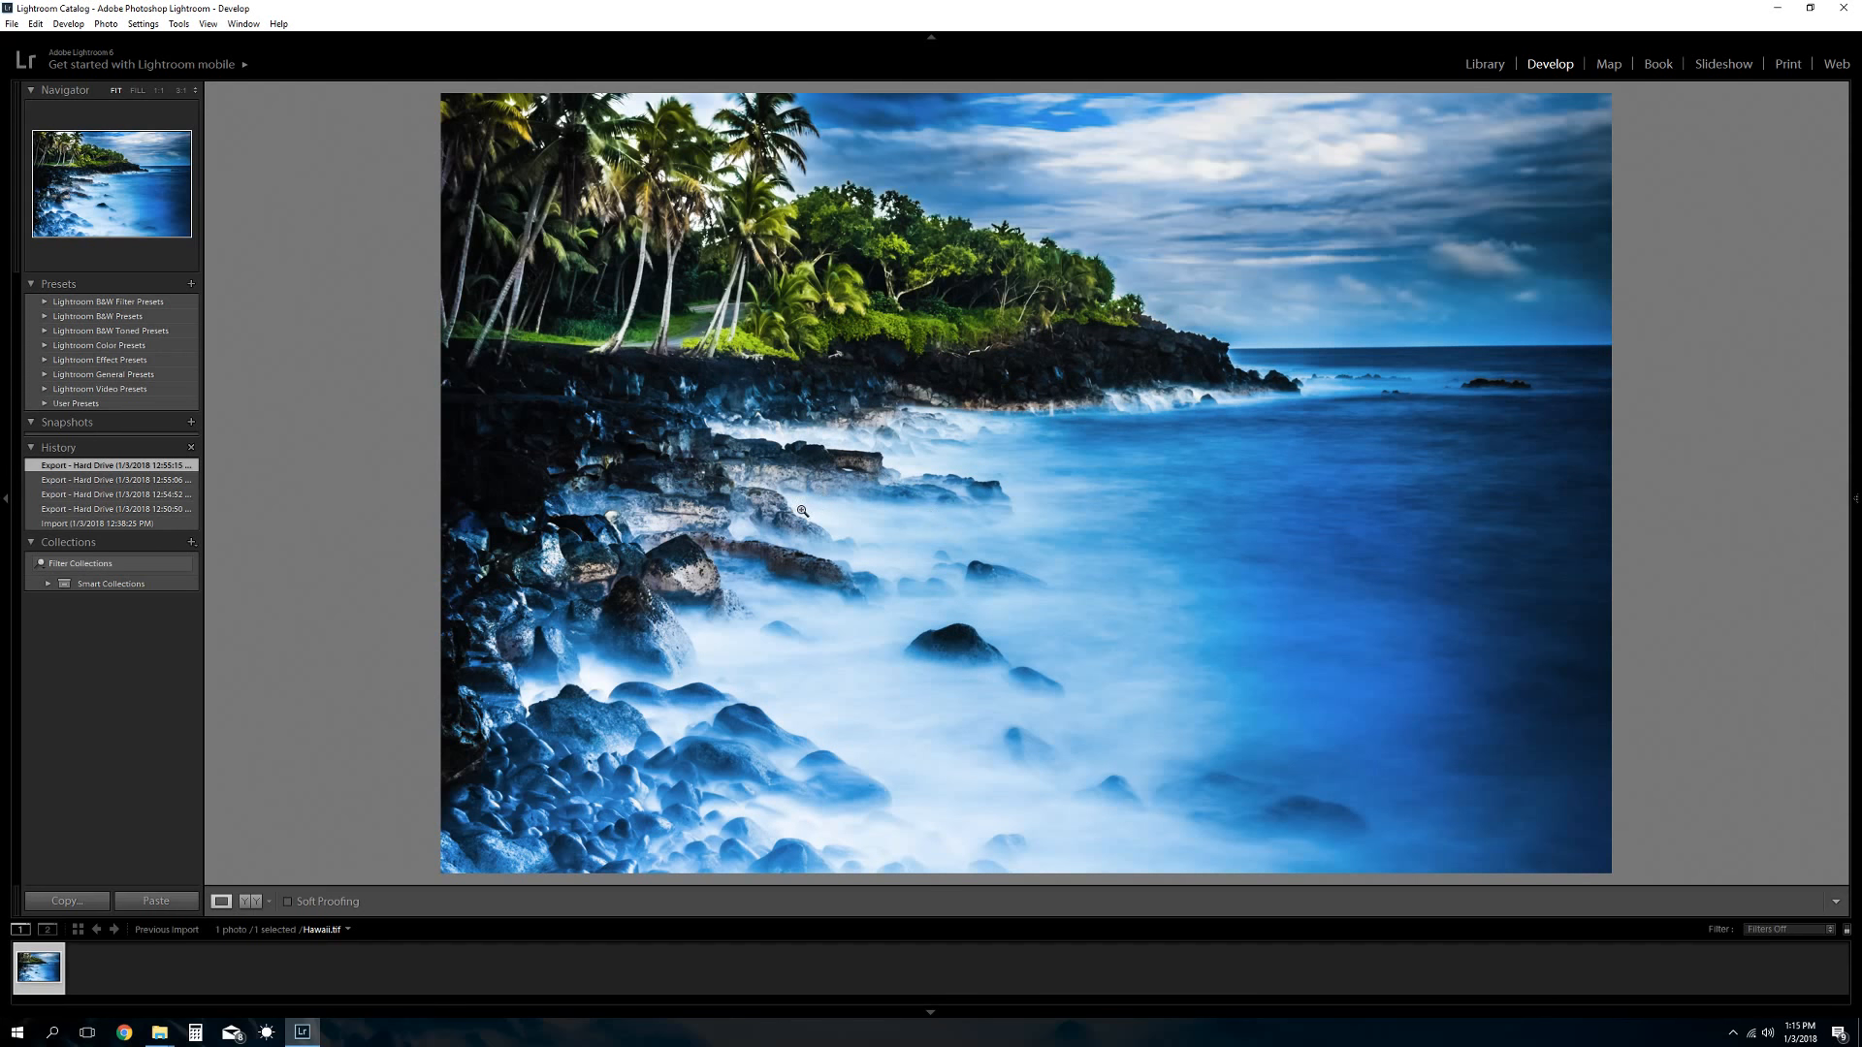
Export the Hawaii photo to the hard drive with the White Left watermark, using a unique file name
{"action": "right_click", "coordinate": [914, 532]}
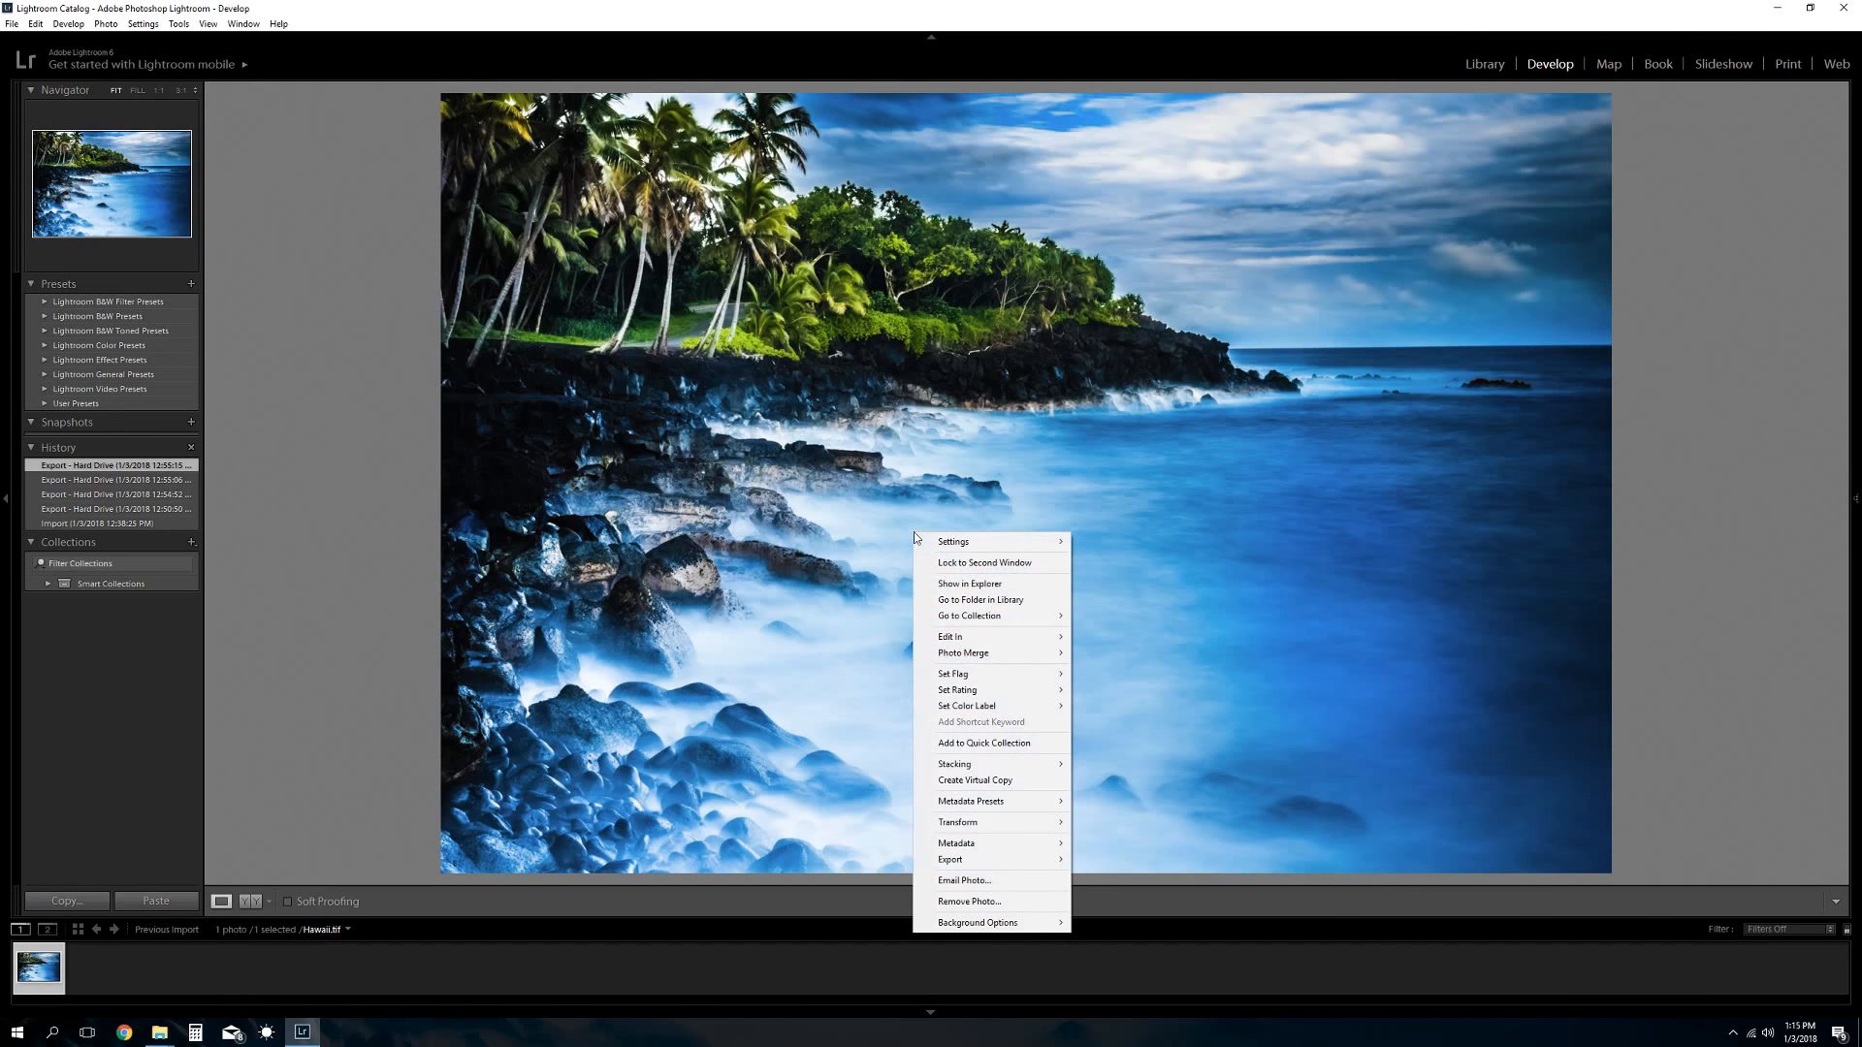
{"action": "mouse_move", "coordinate": [968, 859]}
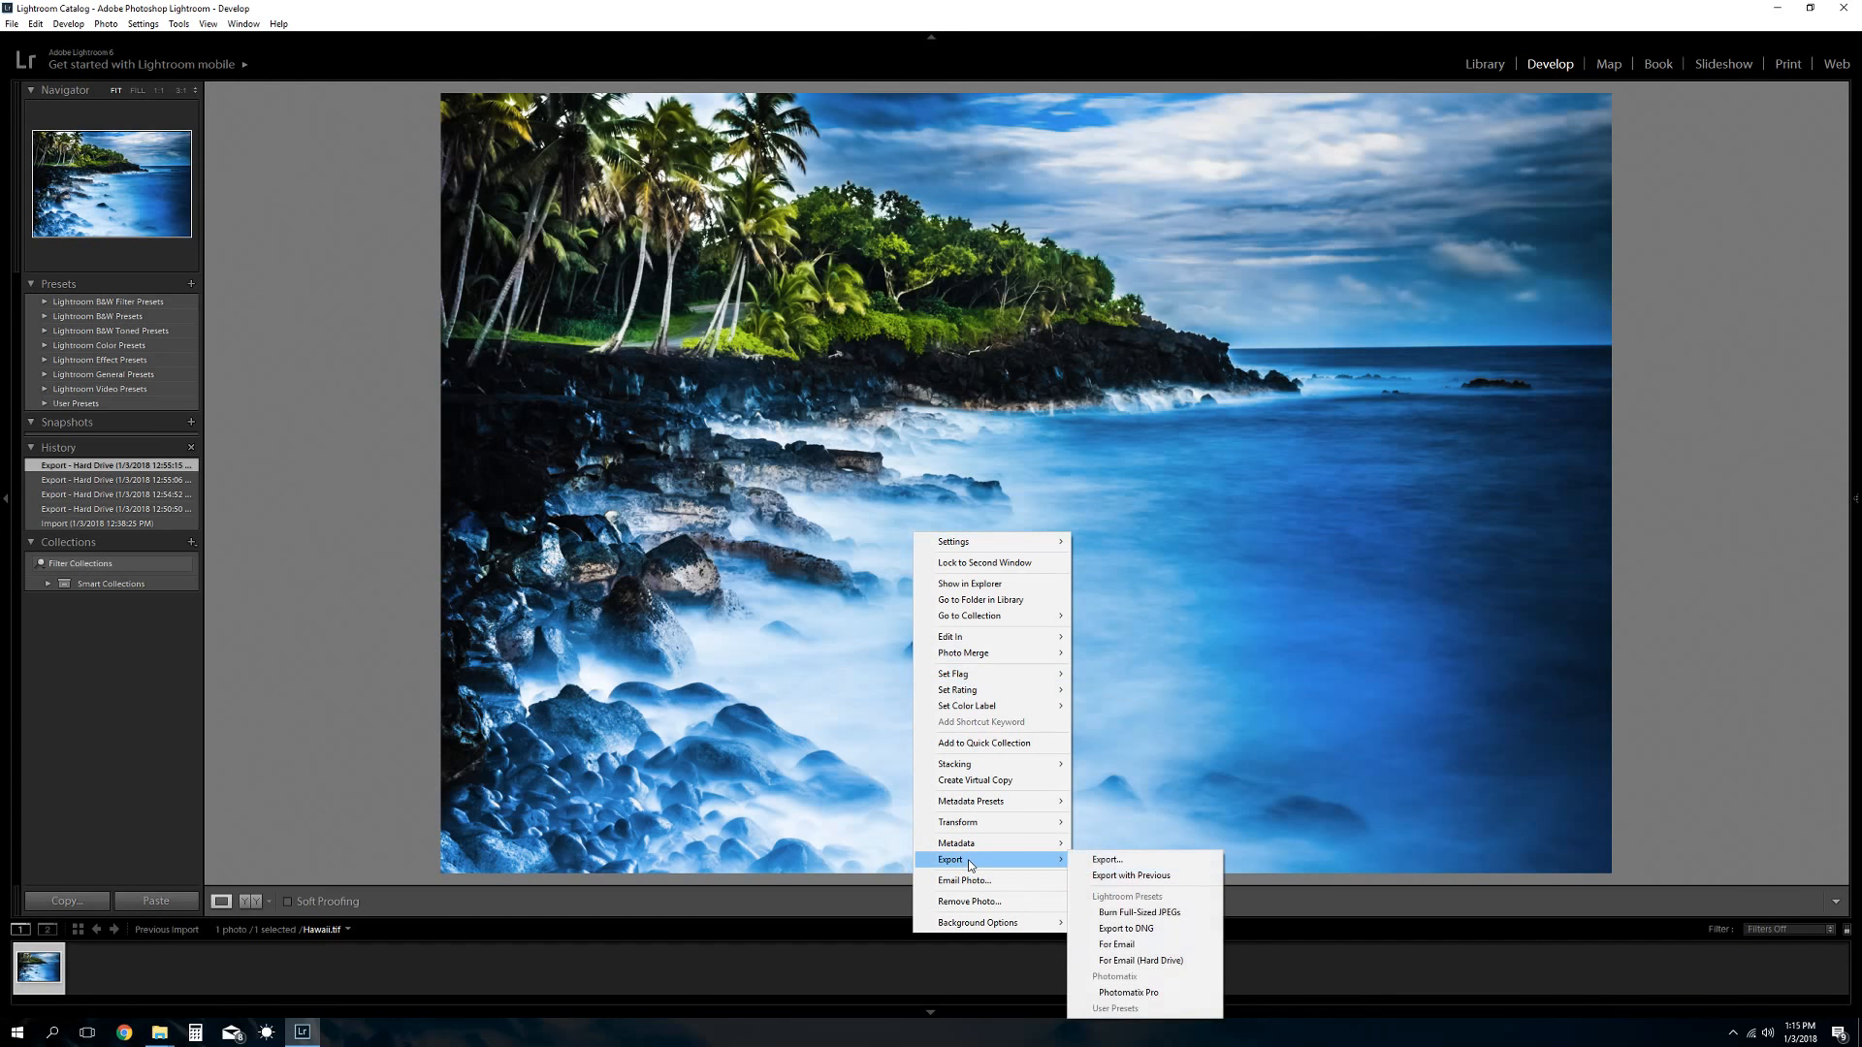
{"action": "left_click", "coordinate": [1101, 860]}
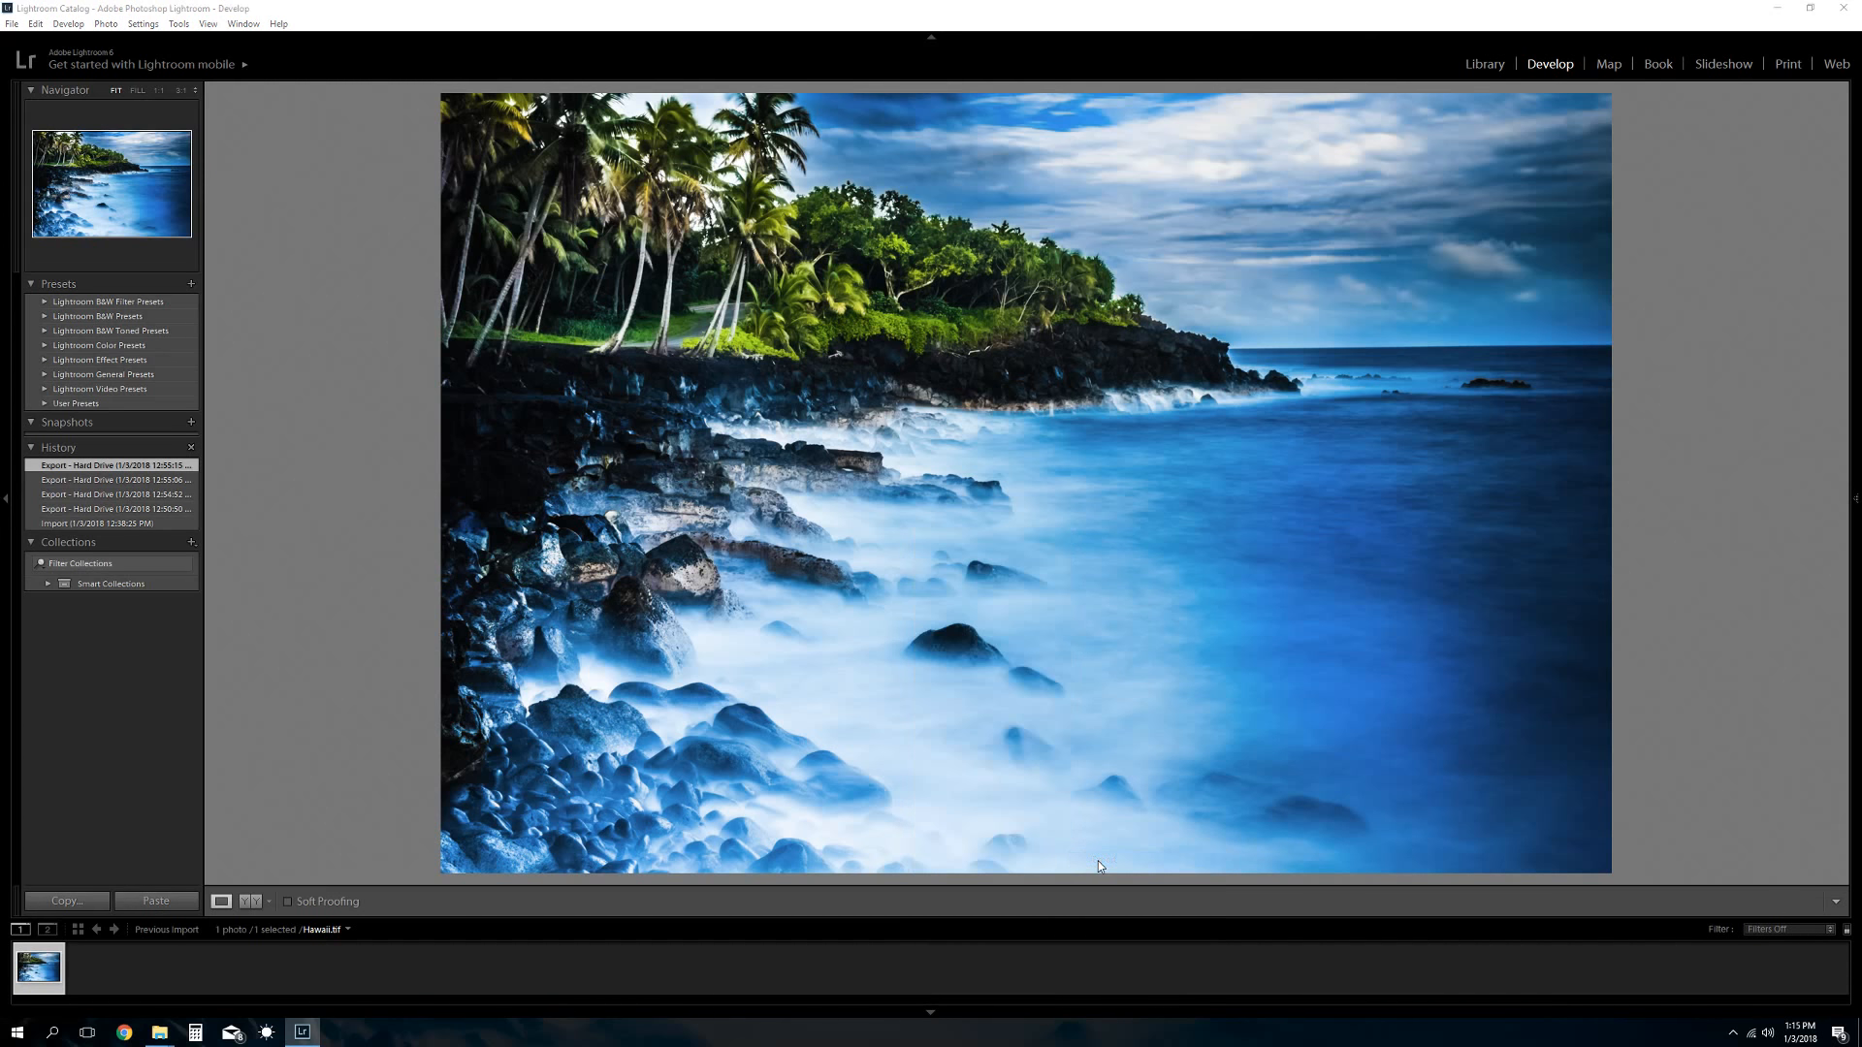
{"action": "scroll", "coordinate": [1100, 555], "scroll_direction": "down", "scroll_amount": 10}
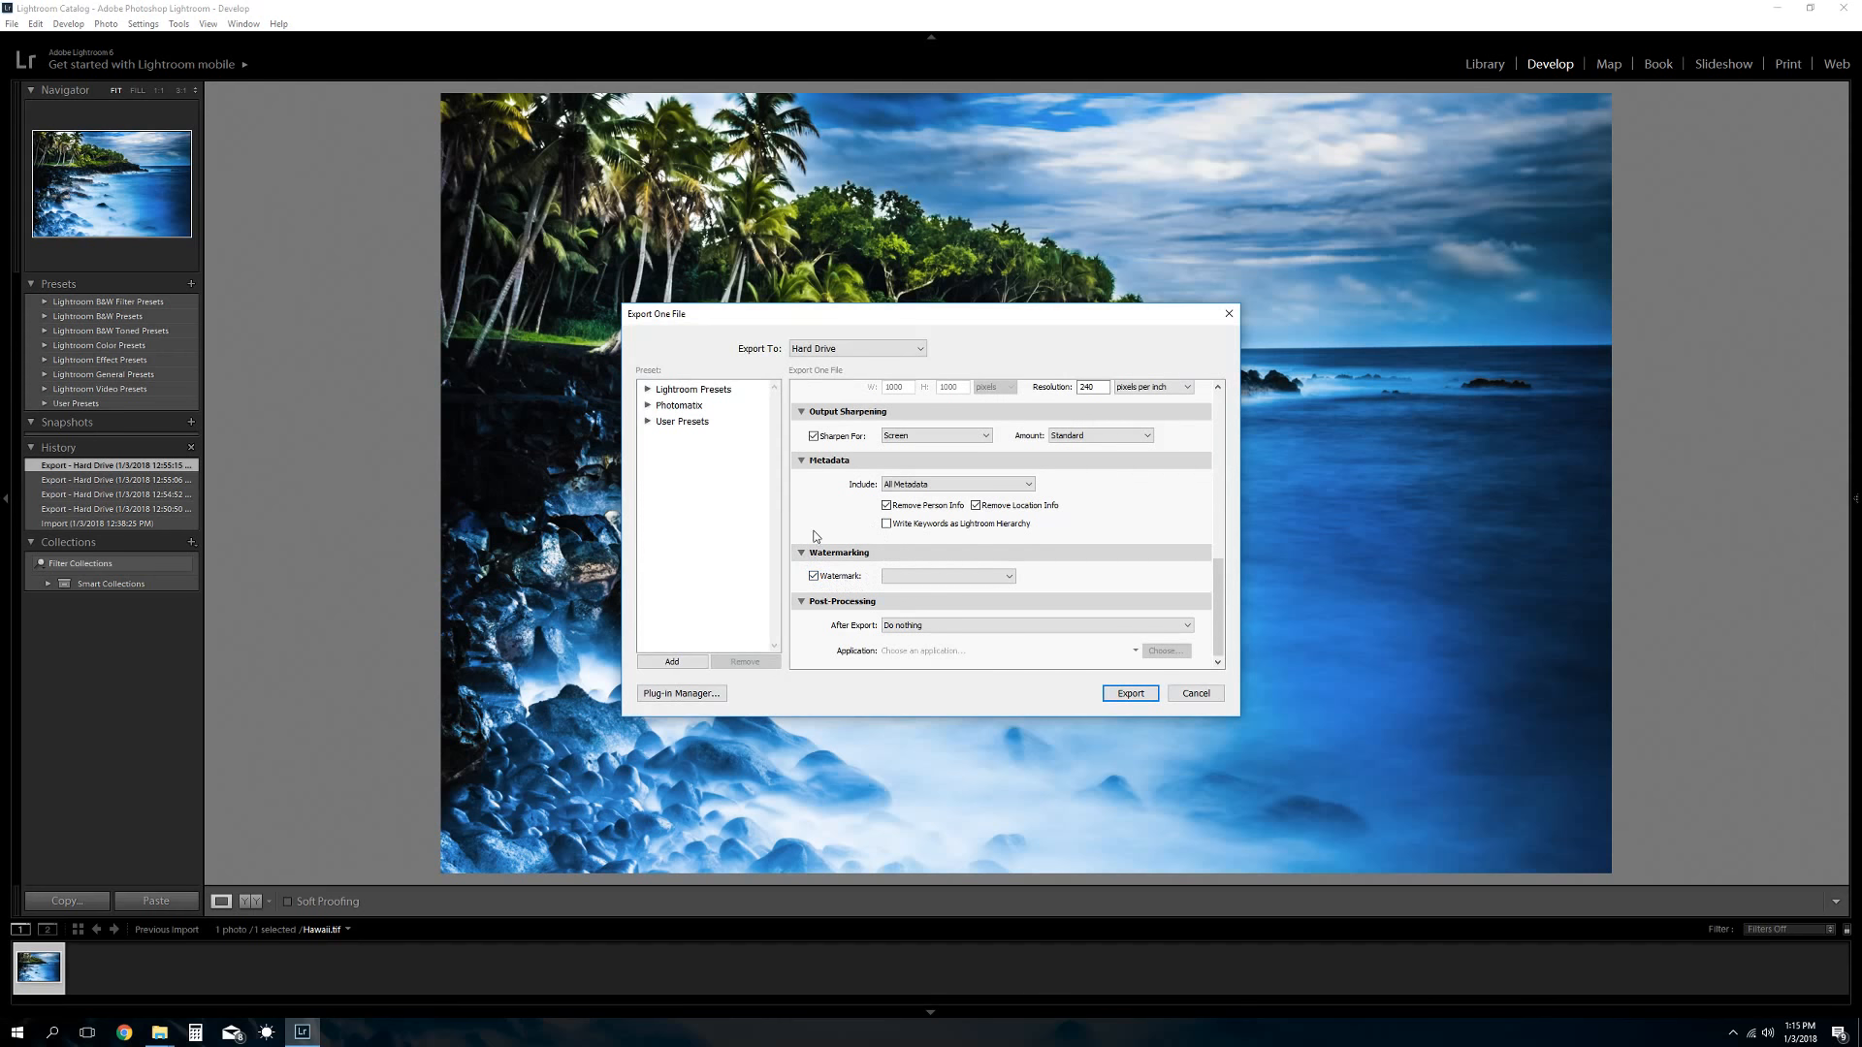
{"action": "left_click", "coordinate": [941, 578]}
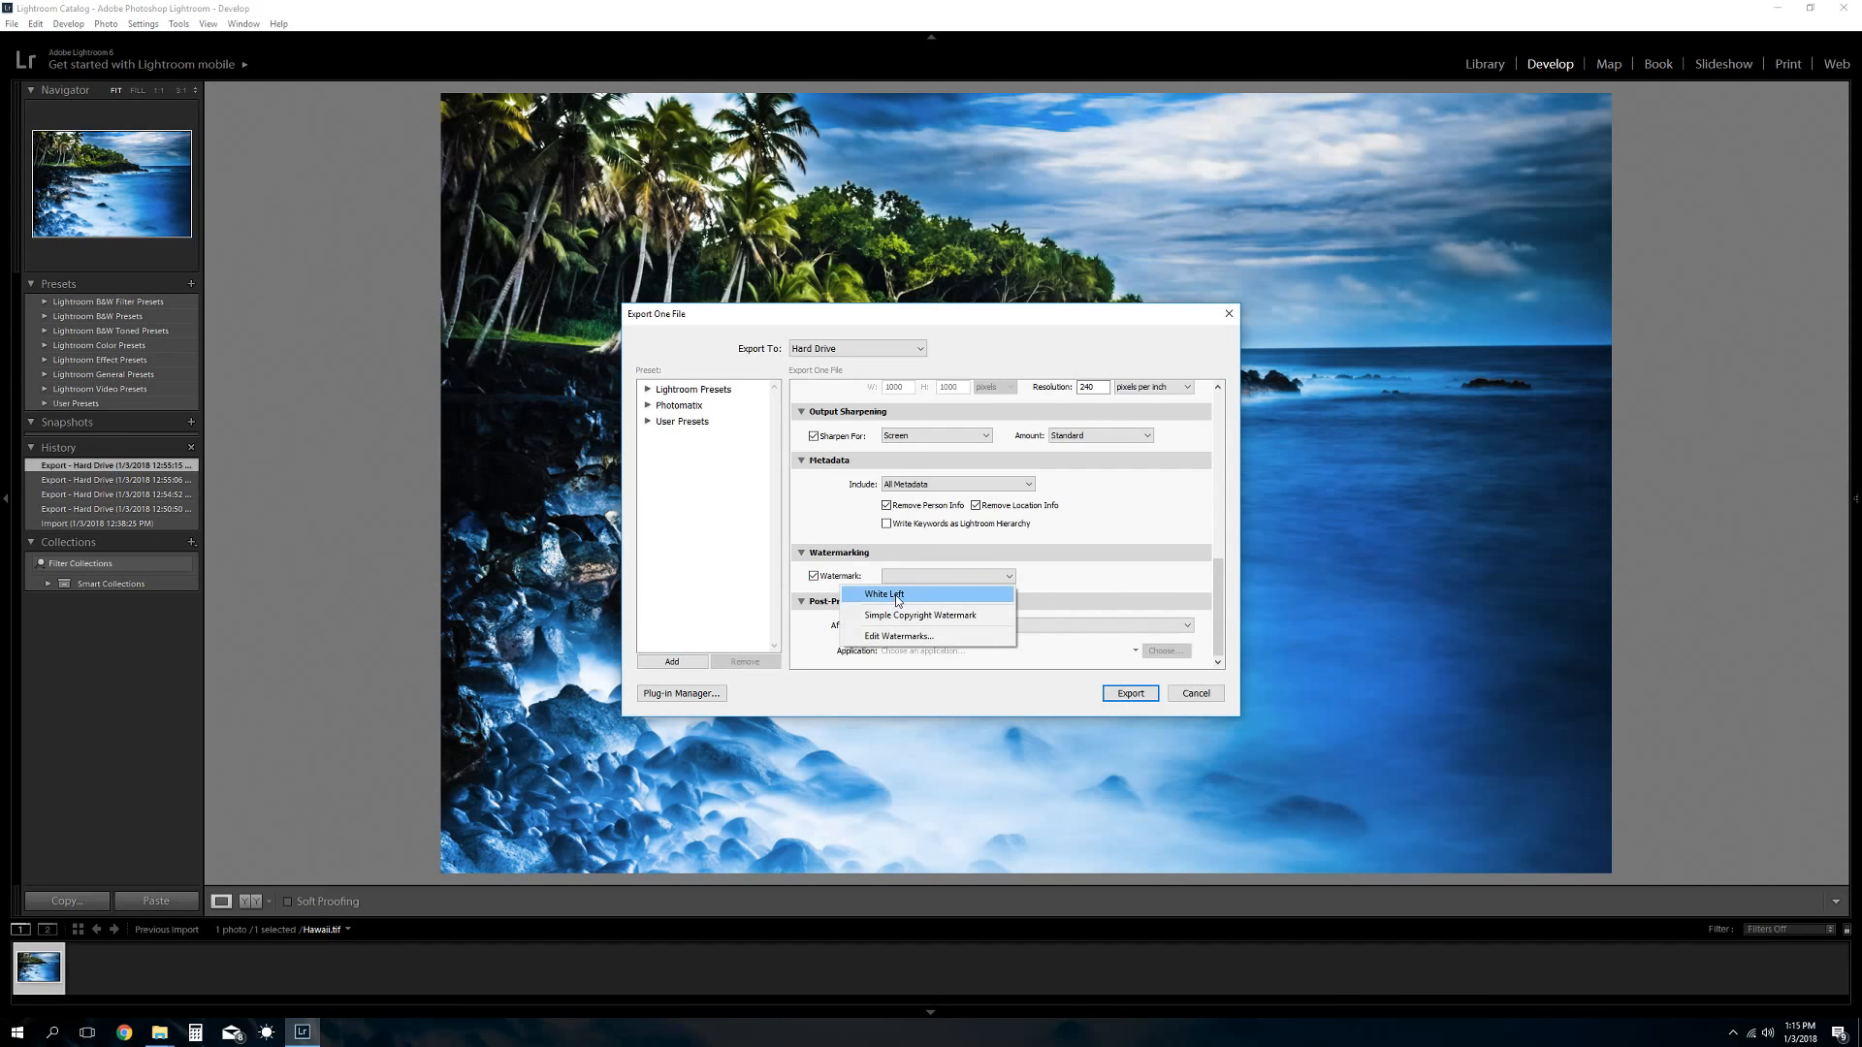
{"action": "left_click", "coordinate": [906, 595]}
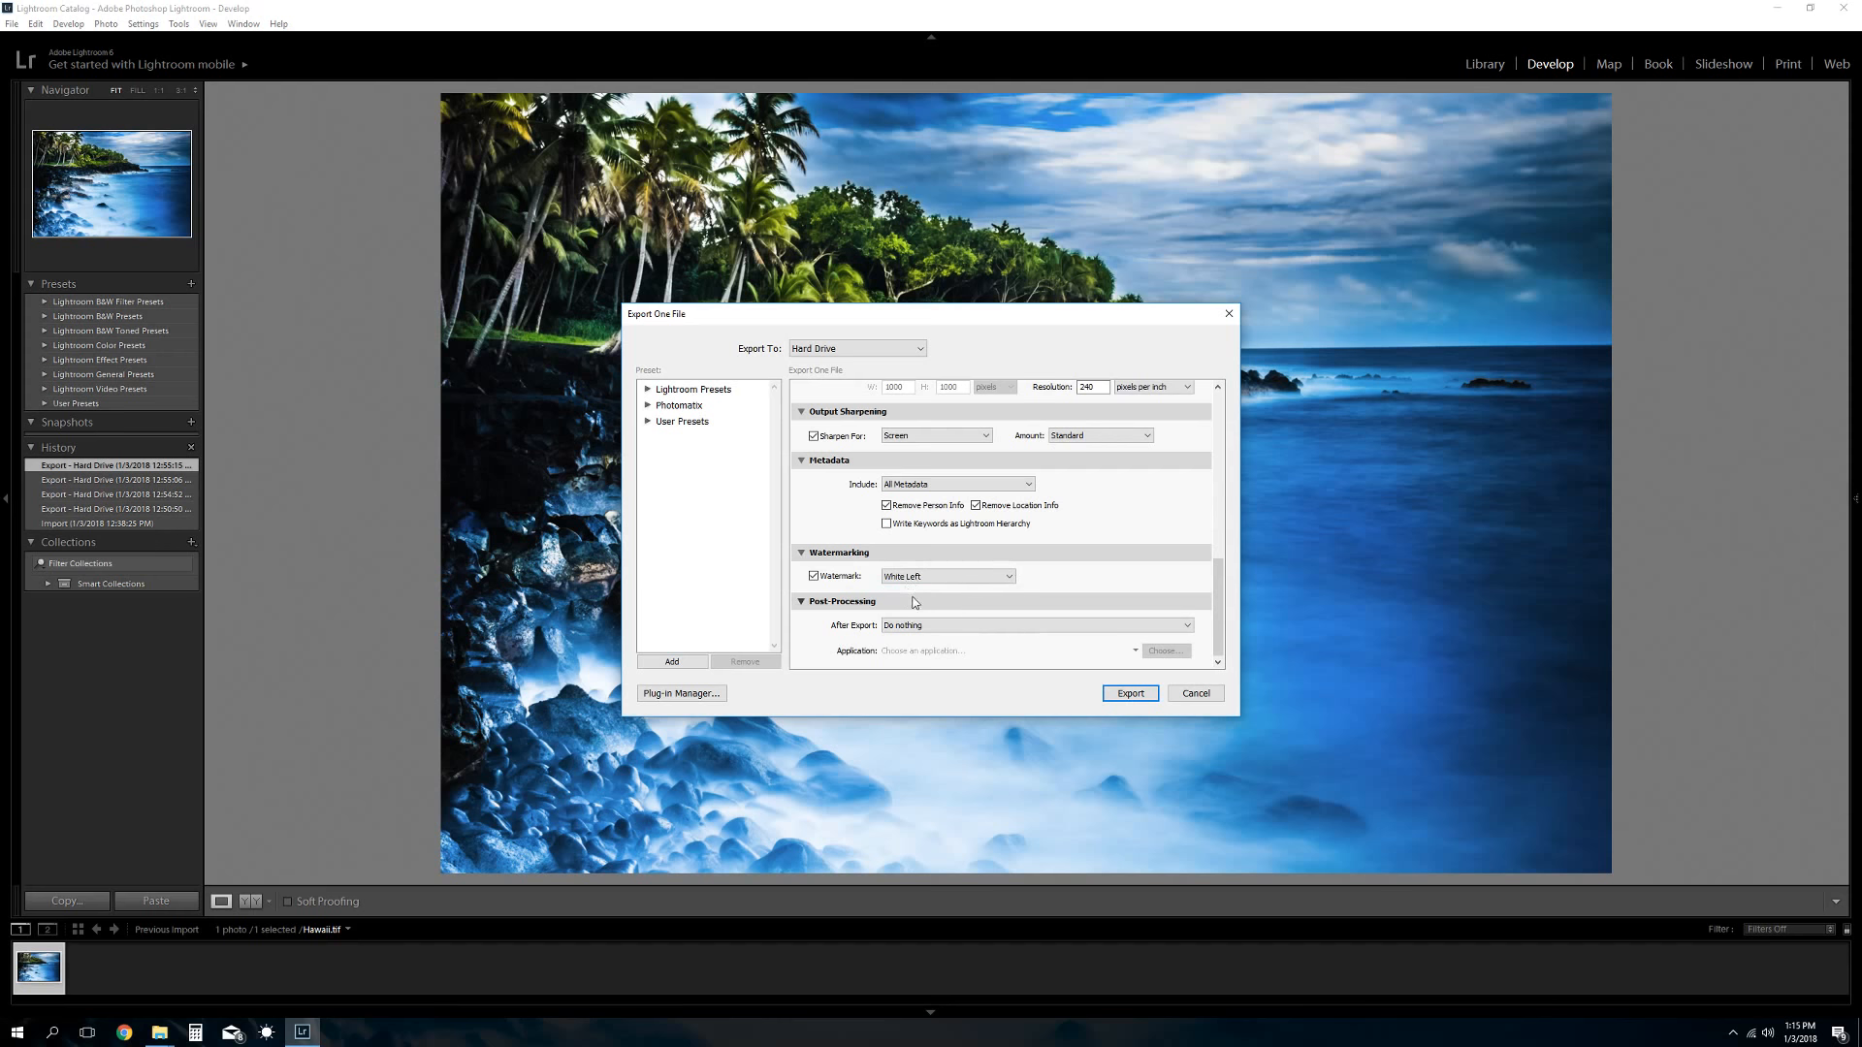
{"action": "left_click", "coordinate": [1125, 695]}
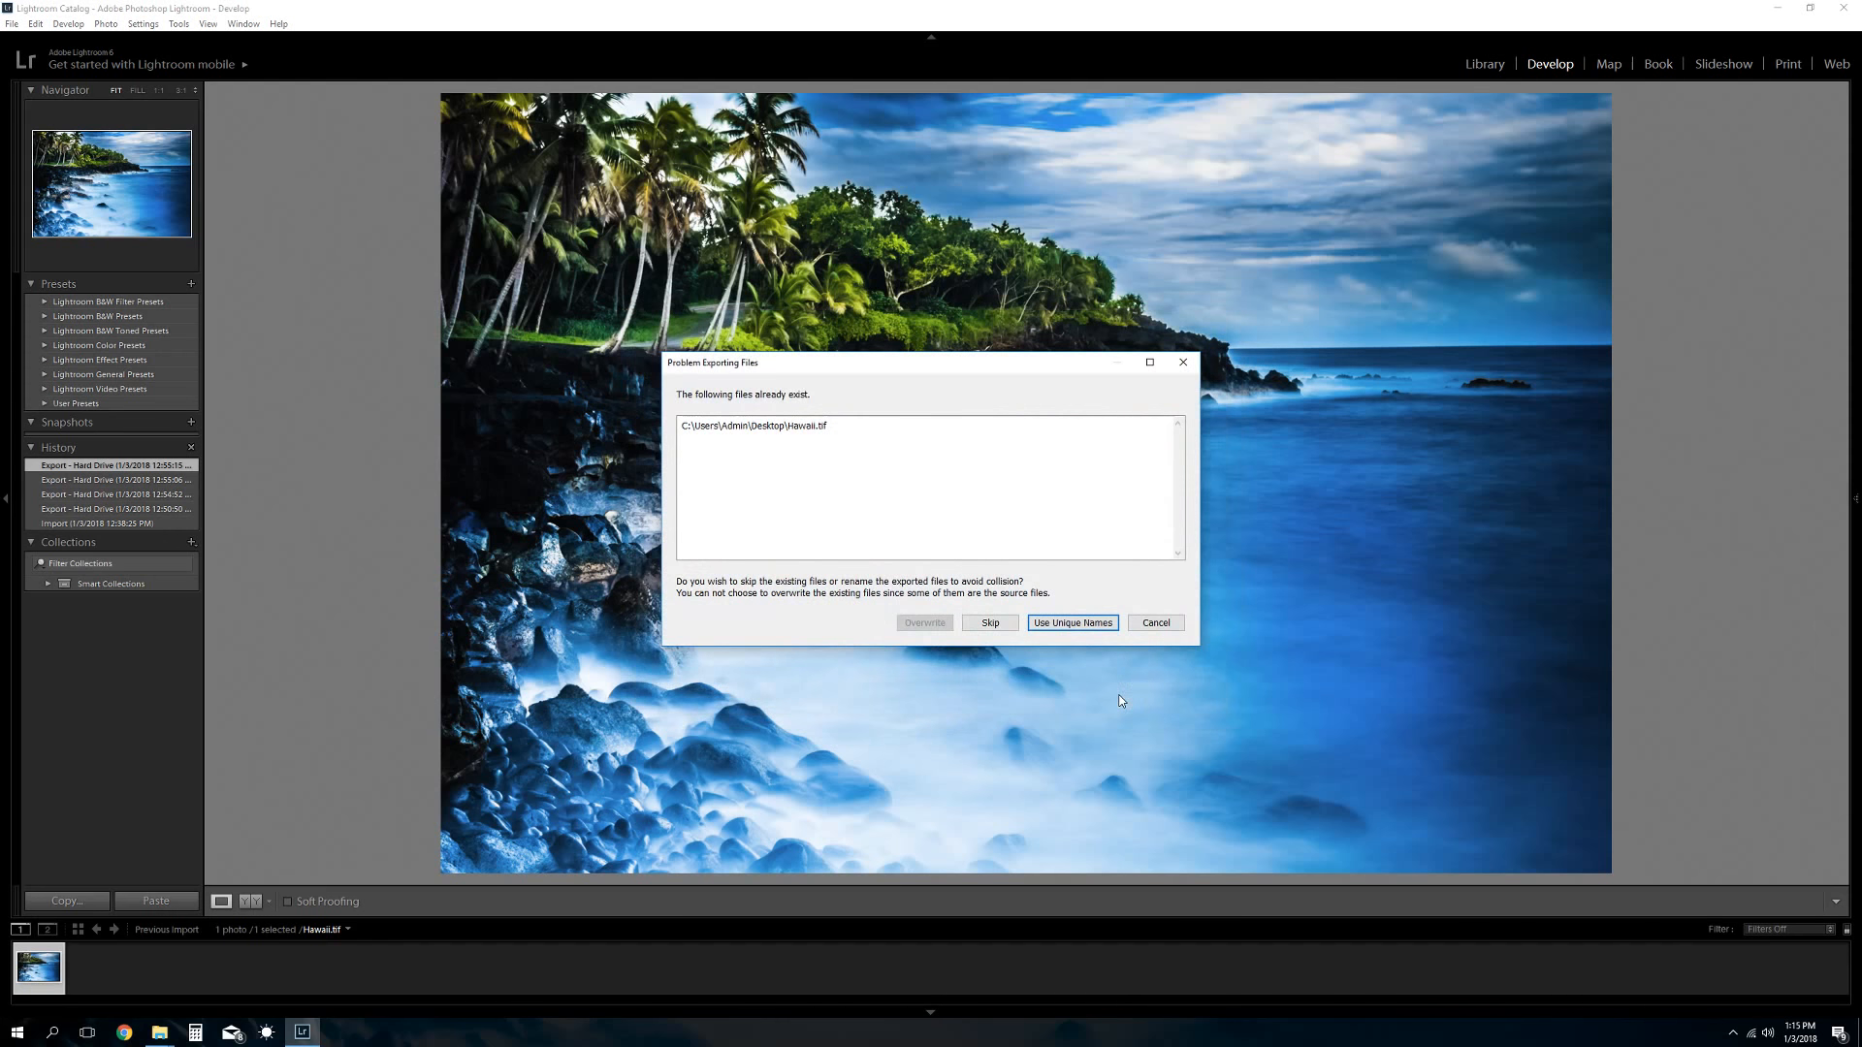
{"action": "left_click", "coordinate": [1061, 625]}
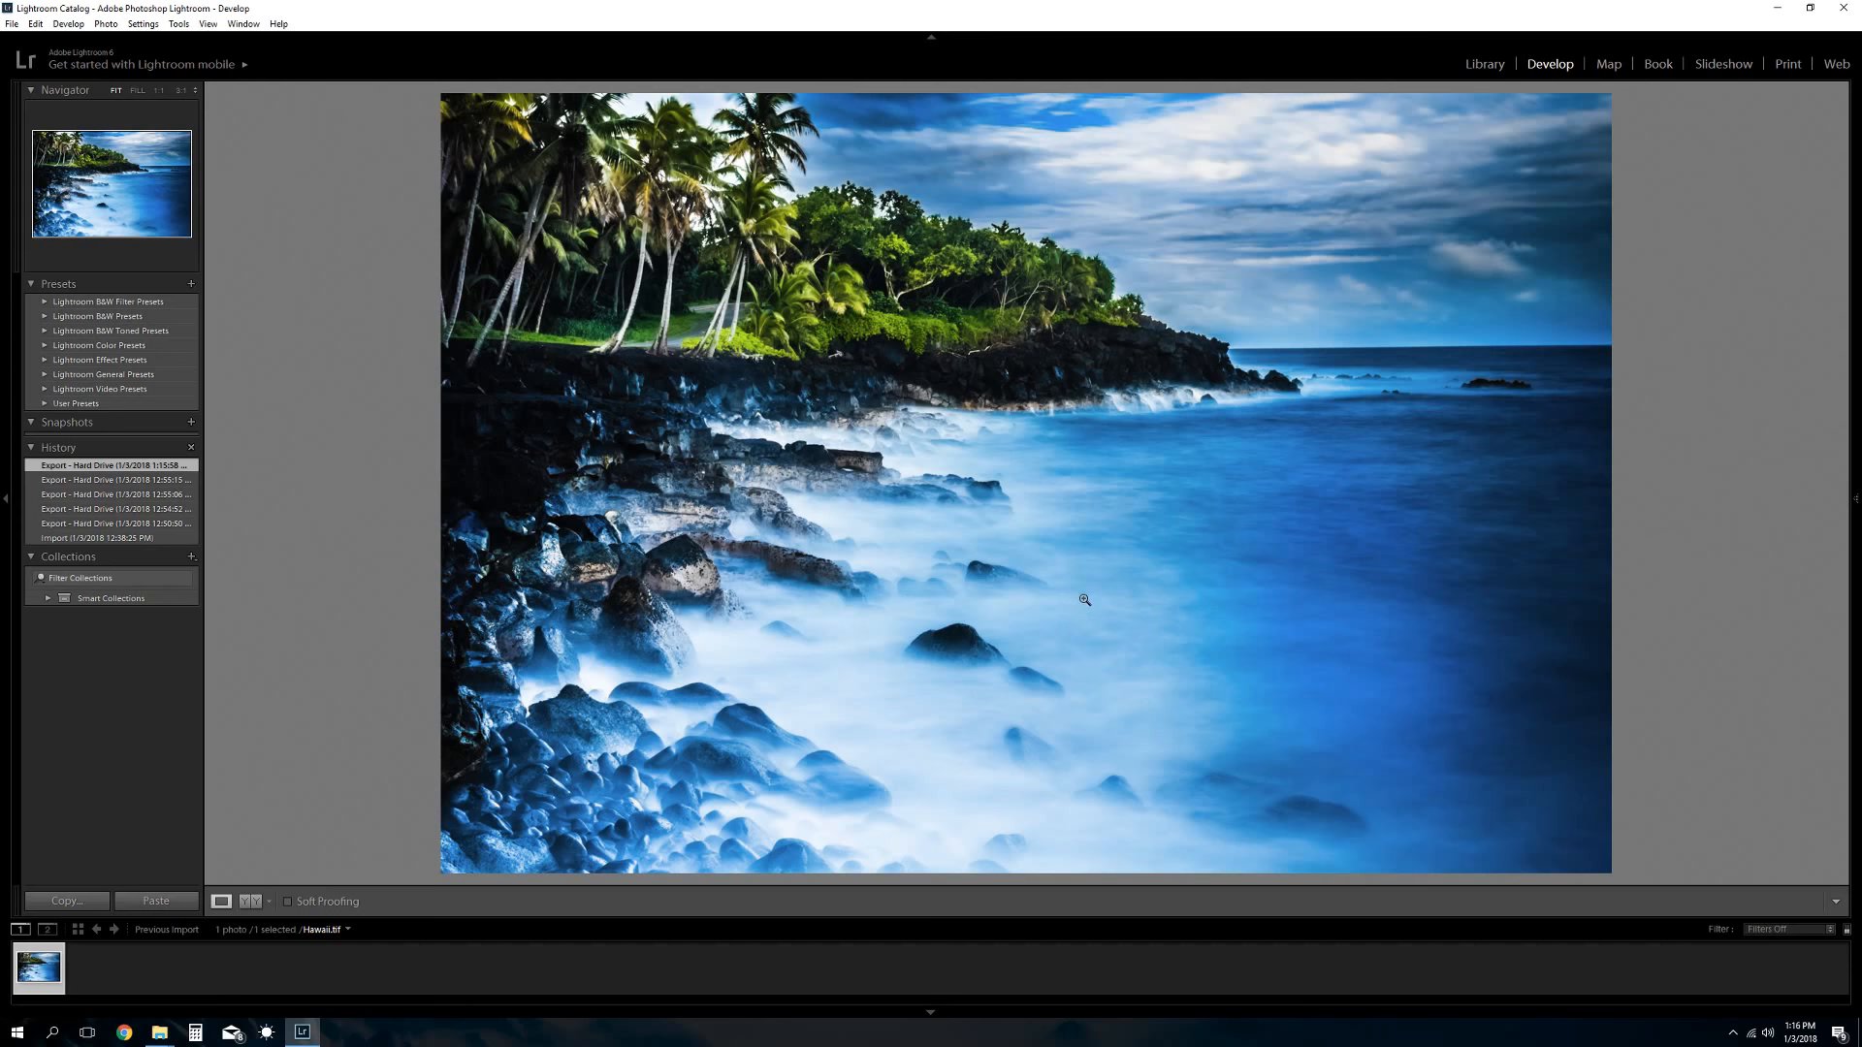
Minimize Lightroom, close the Photography folder, and view the exported Hawaii-2 image from the desktop to check its watermark
{"action": "left_click", "coordinate": [1777, 9]}
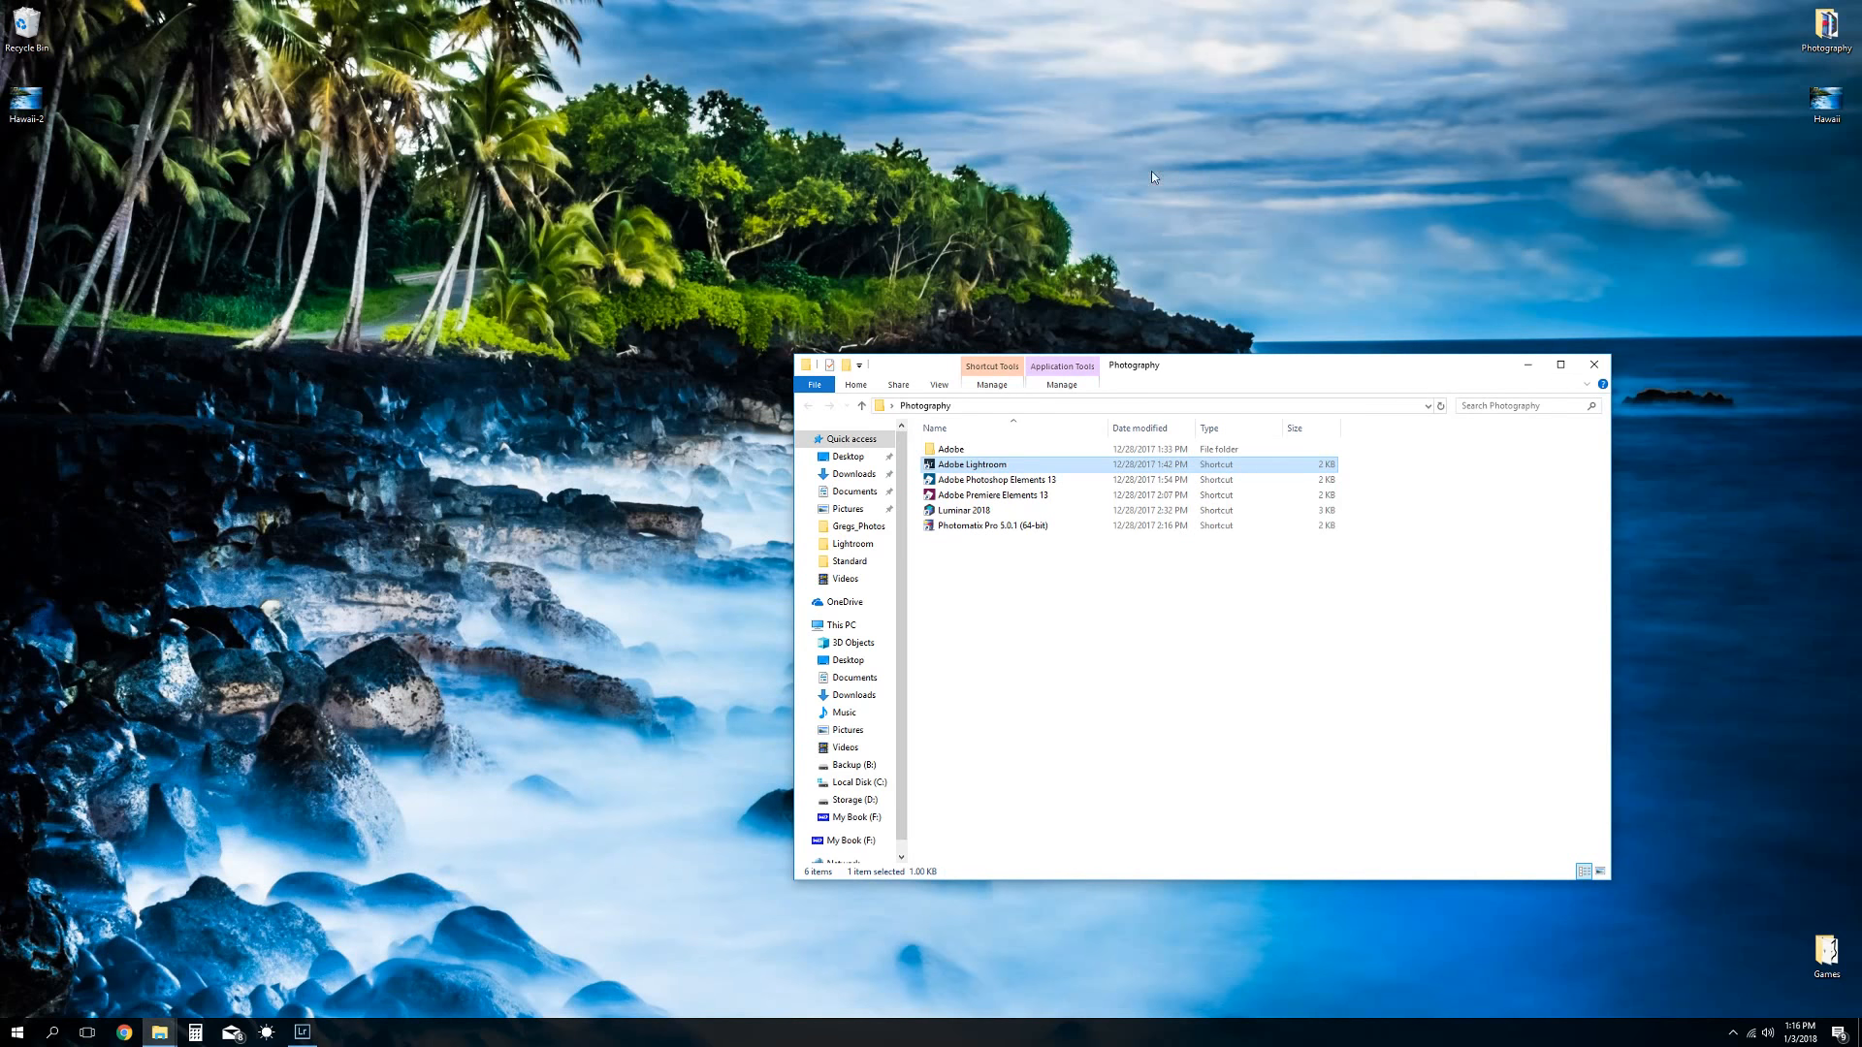
{"action": "left_click", "coordinate": [1593, 364]}
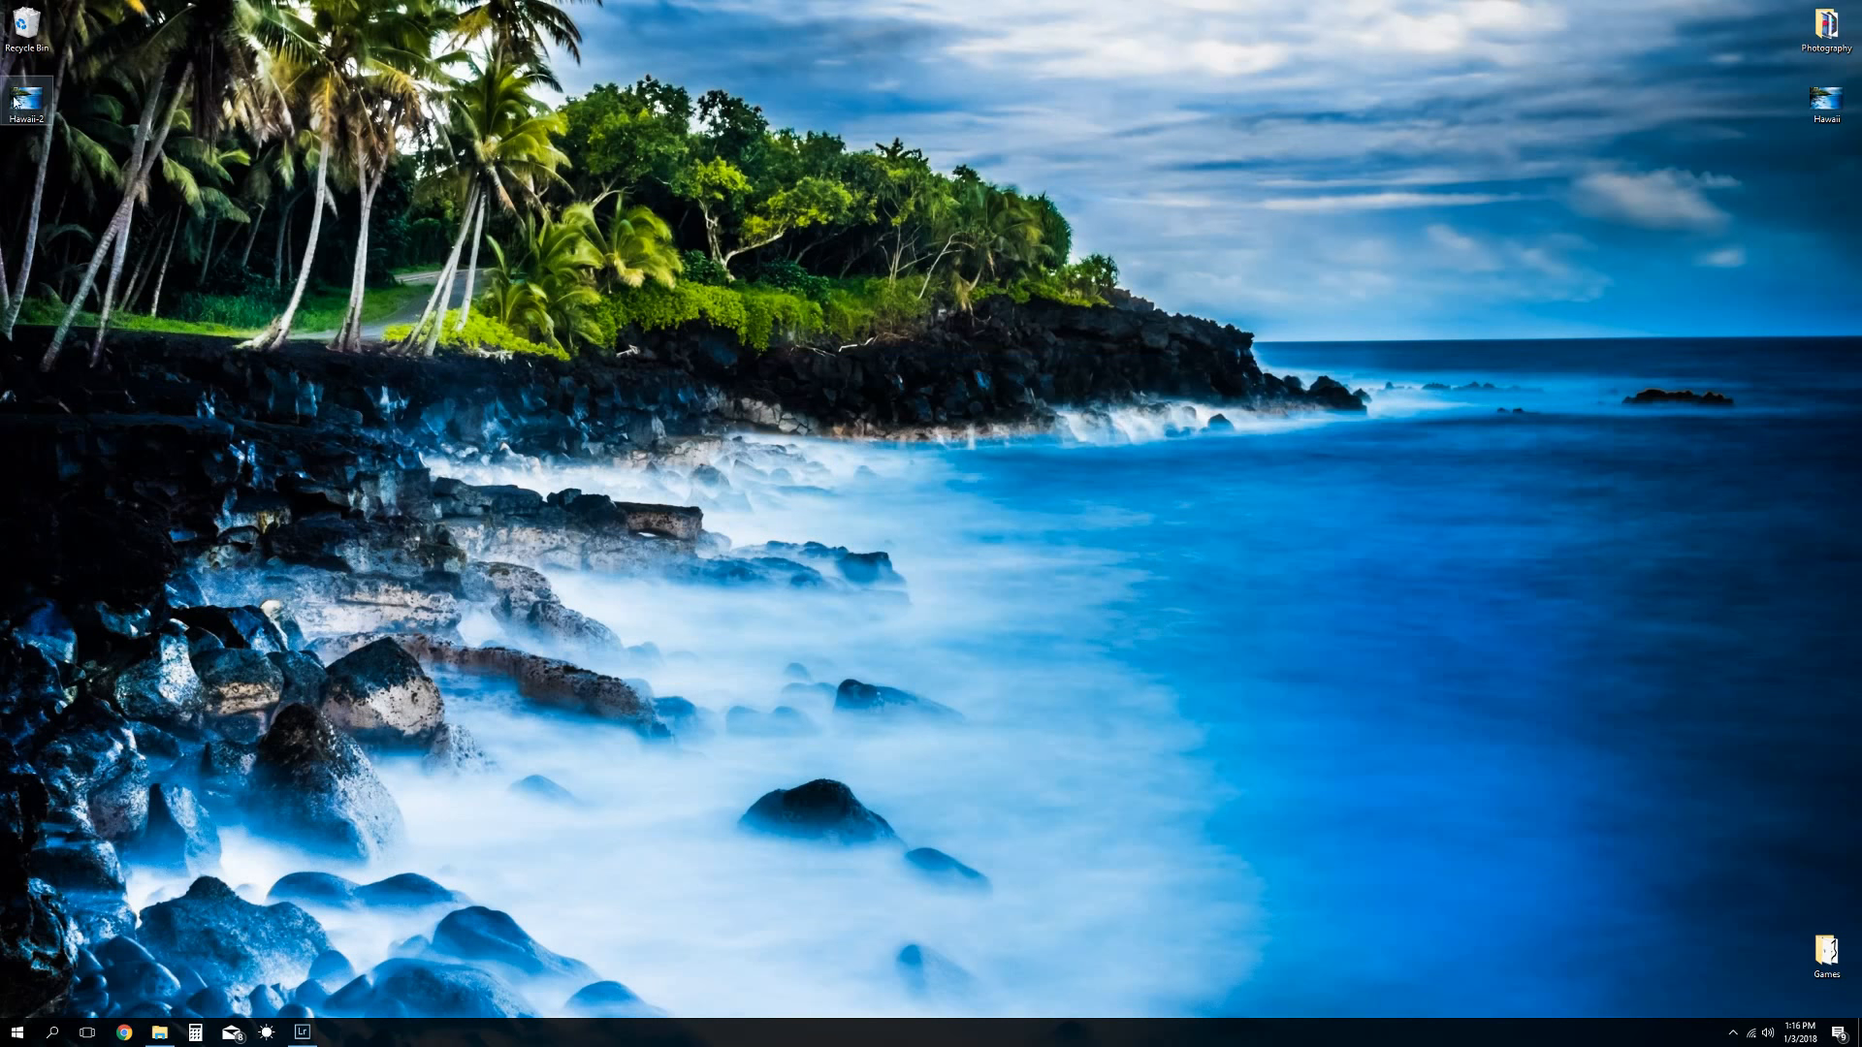
{"action": "double_click", "coordinate": [27, 100]}
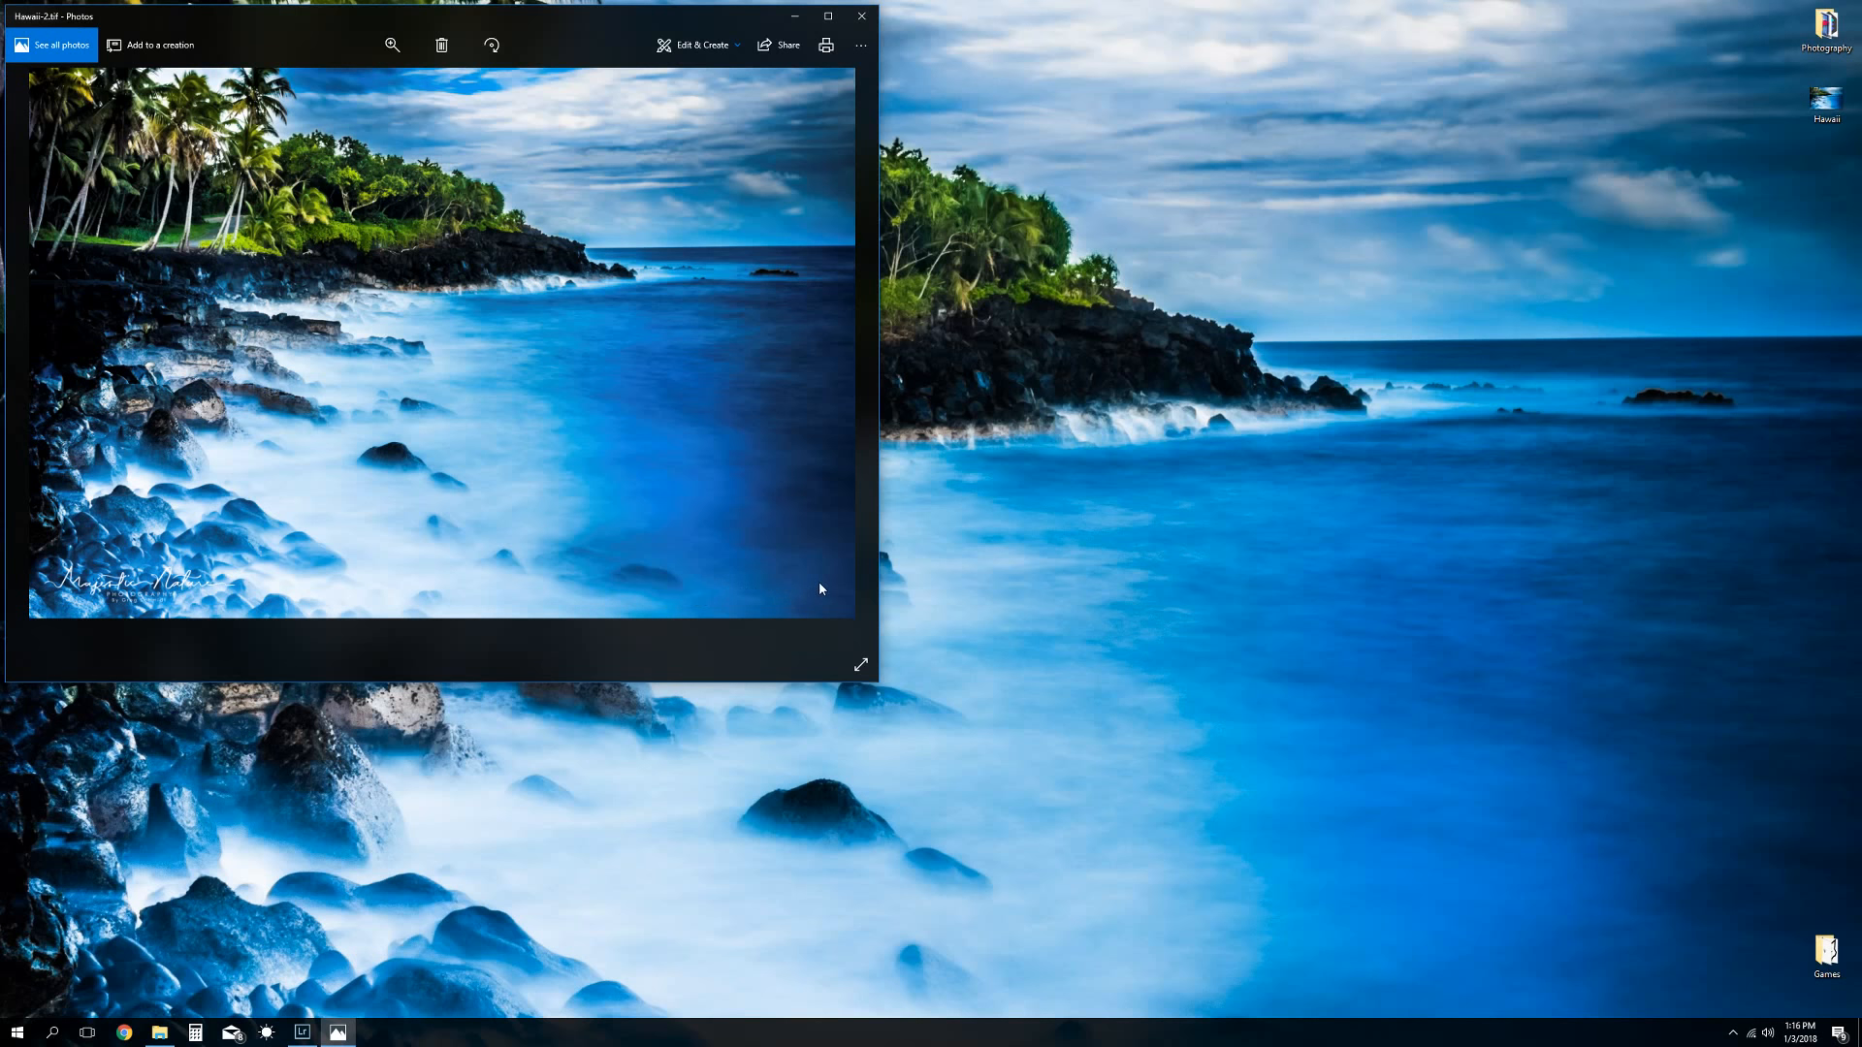
{"action": "left_click", "coordinate": [870, 24]}
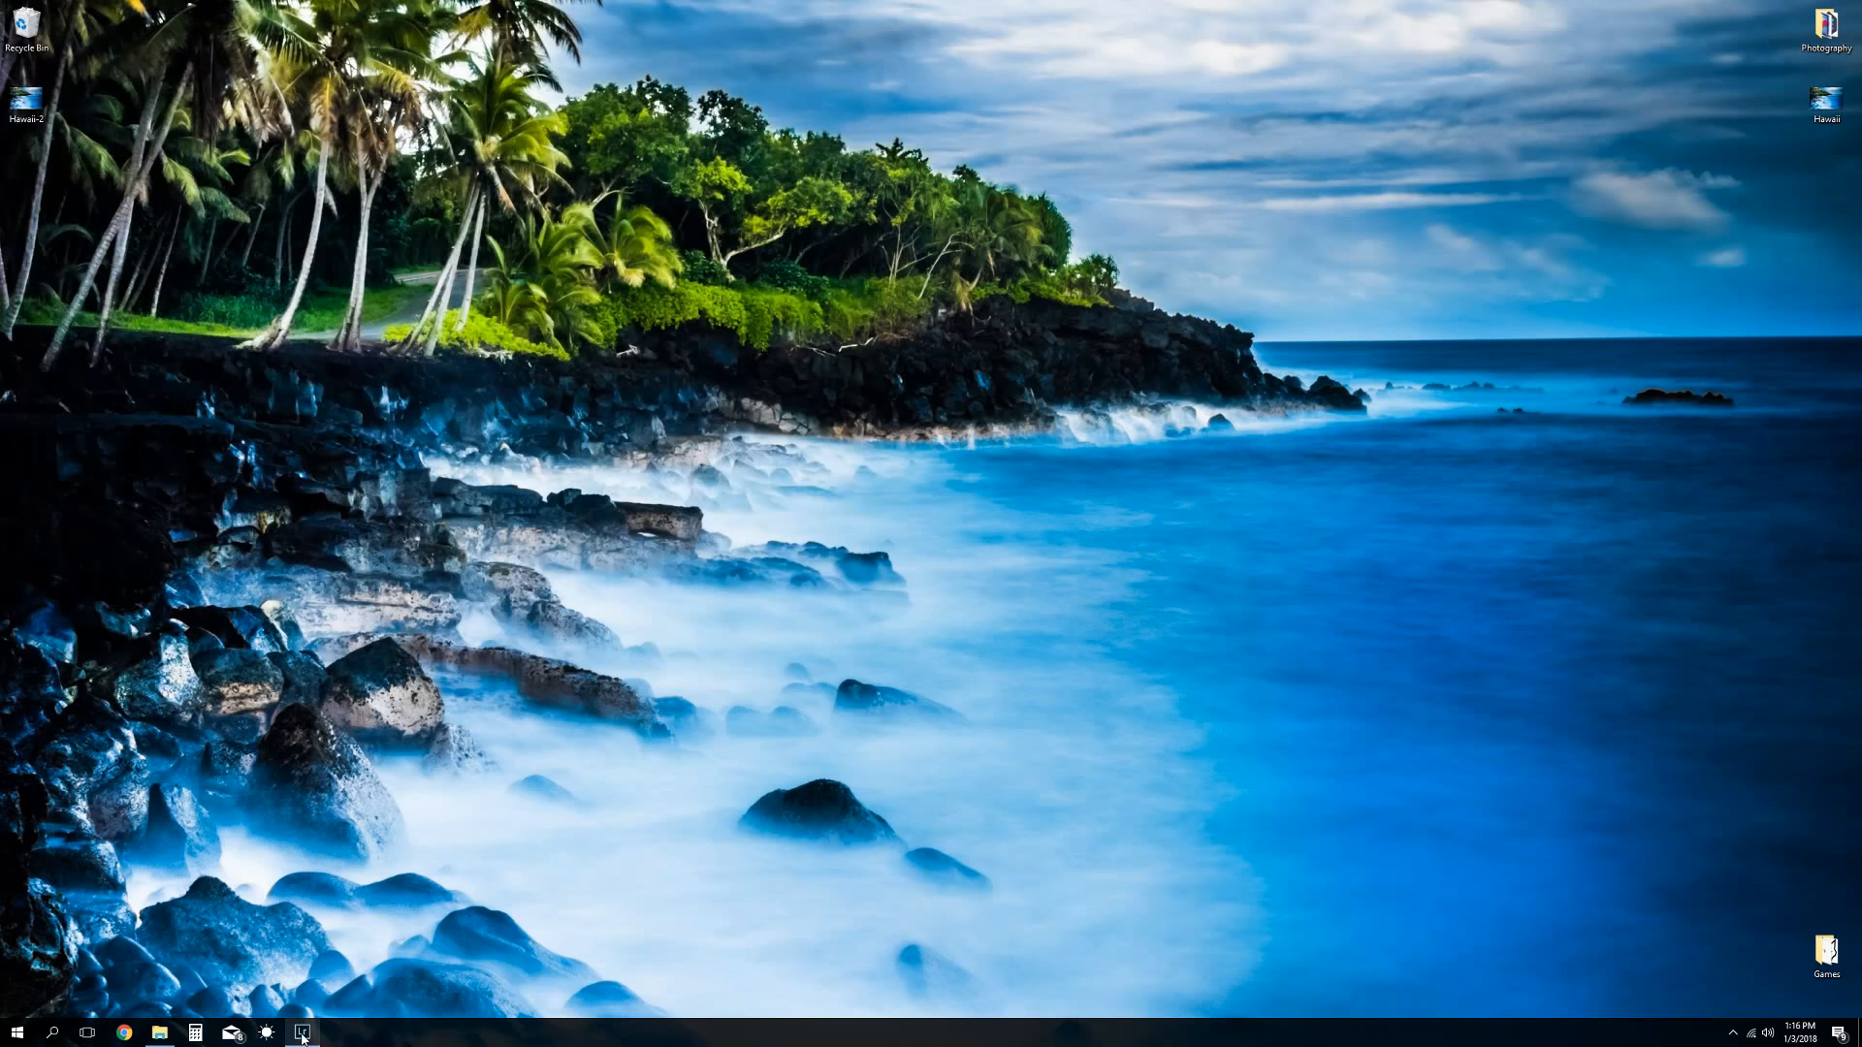
Return to Lightroom and start a new graphic watermark using the Majestic-Nature_white-high-res image
{"action": "left_click", "coordinate": [303, 1033]}
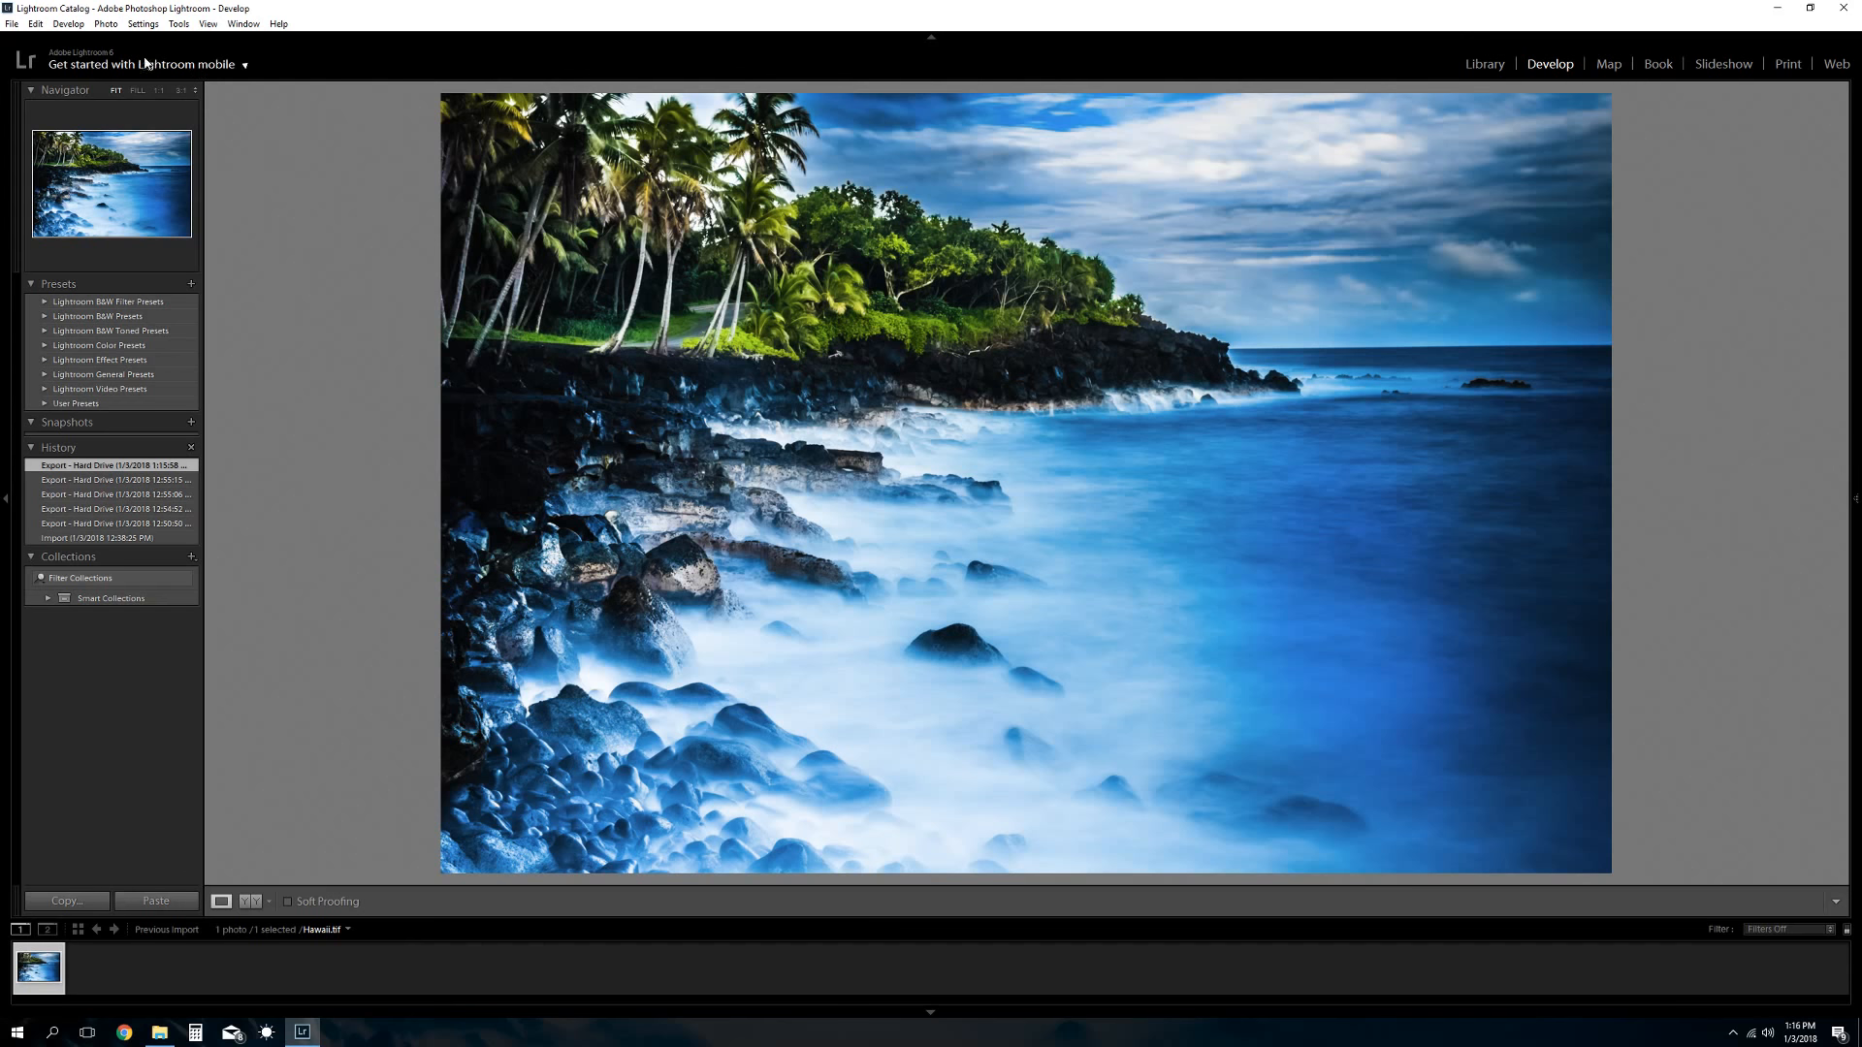
{"action": "left_click", "coordinate": [37, 23]}
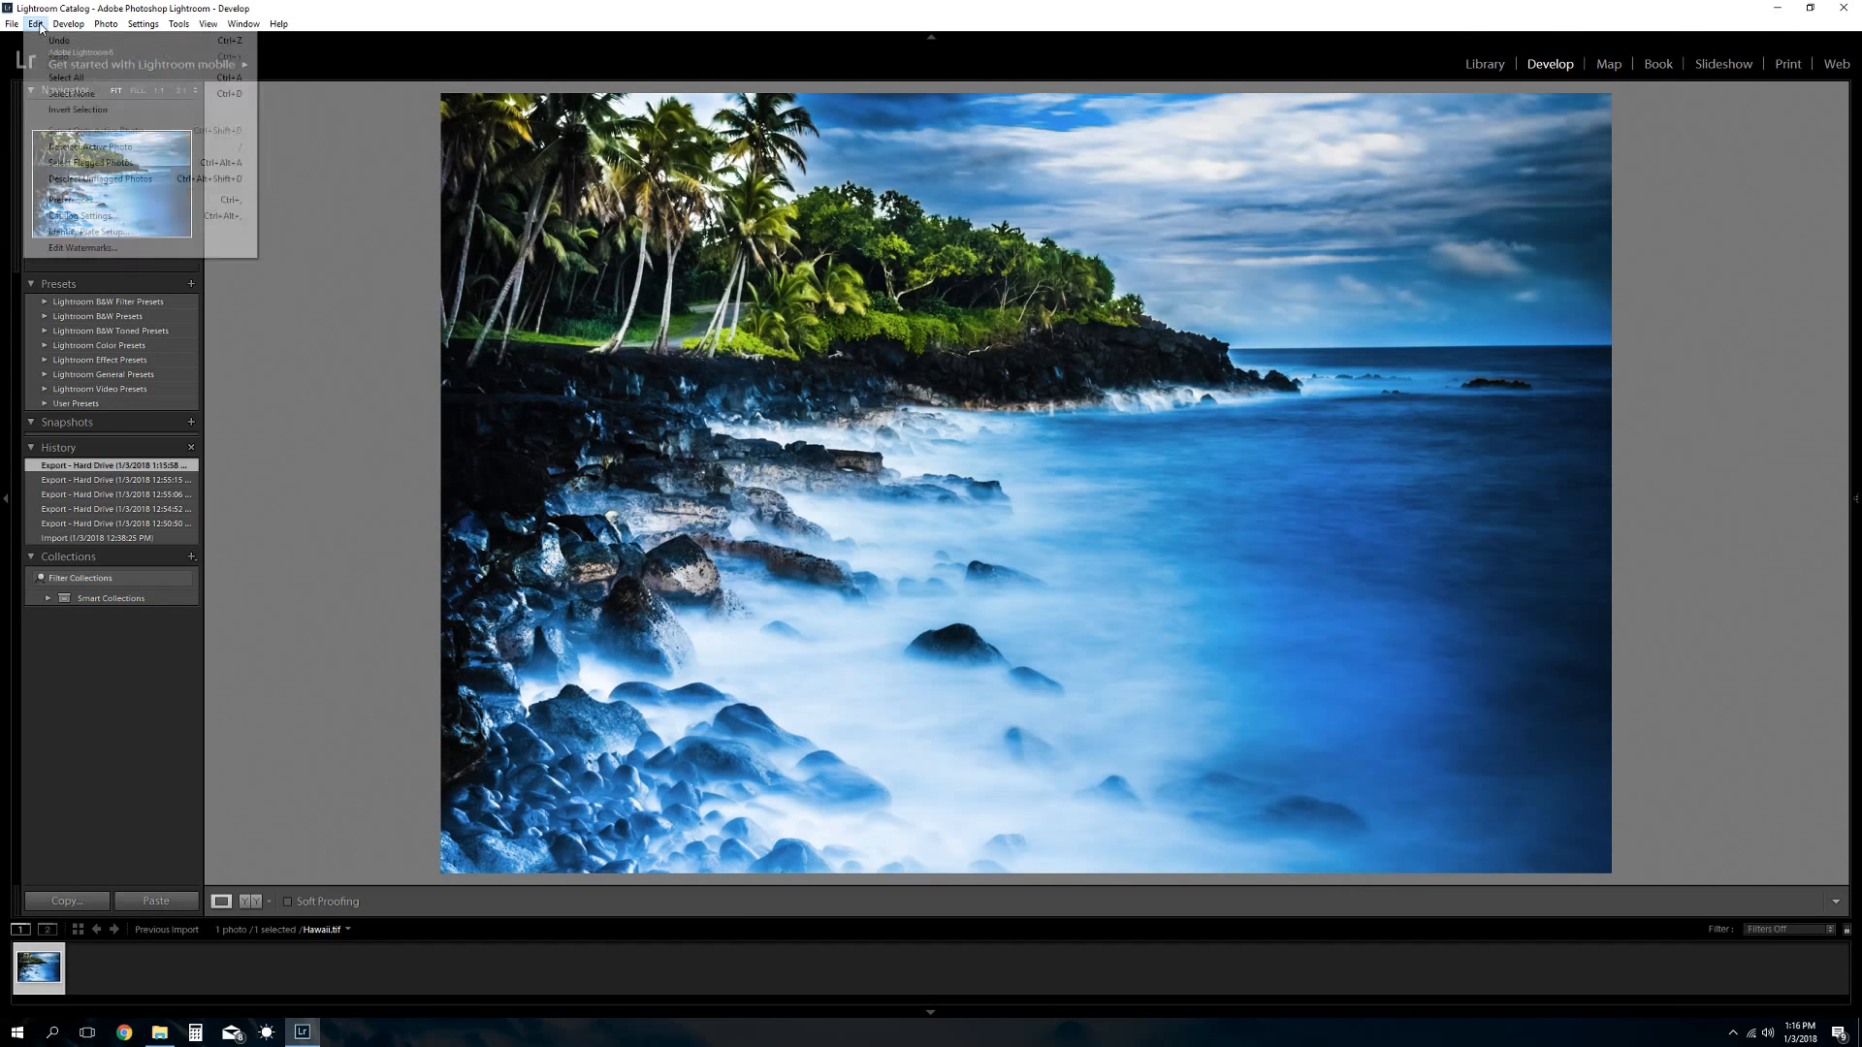
{"action": "left_click", "coordinate": [83, 248]}
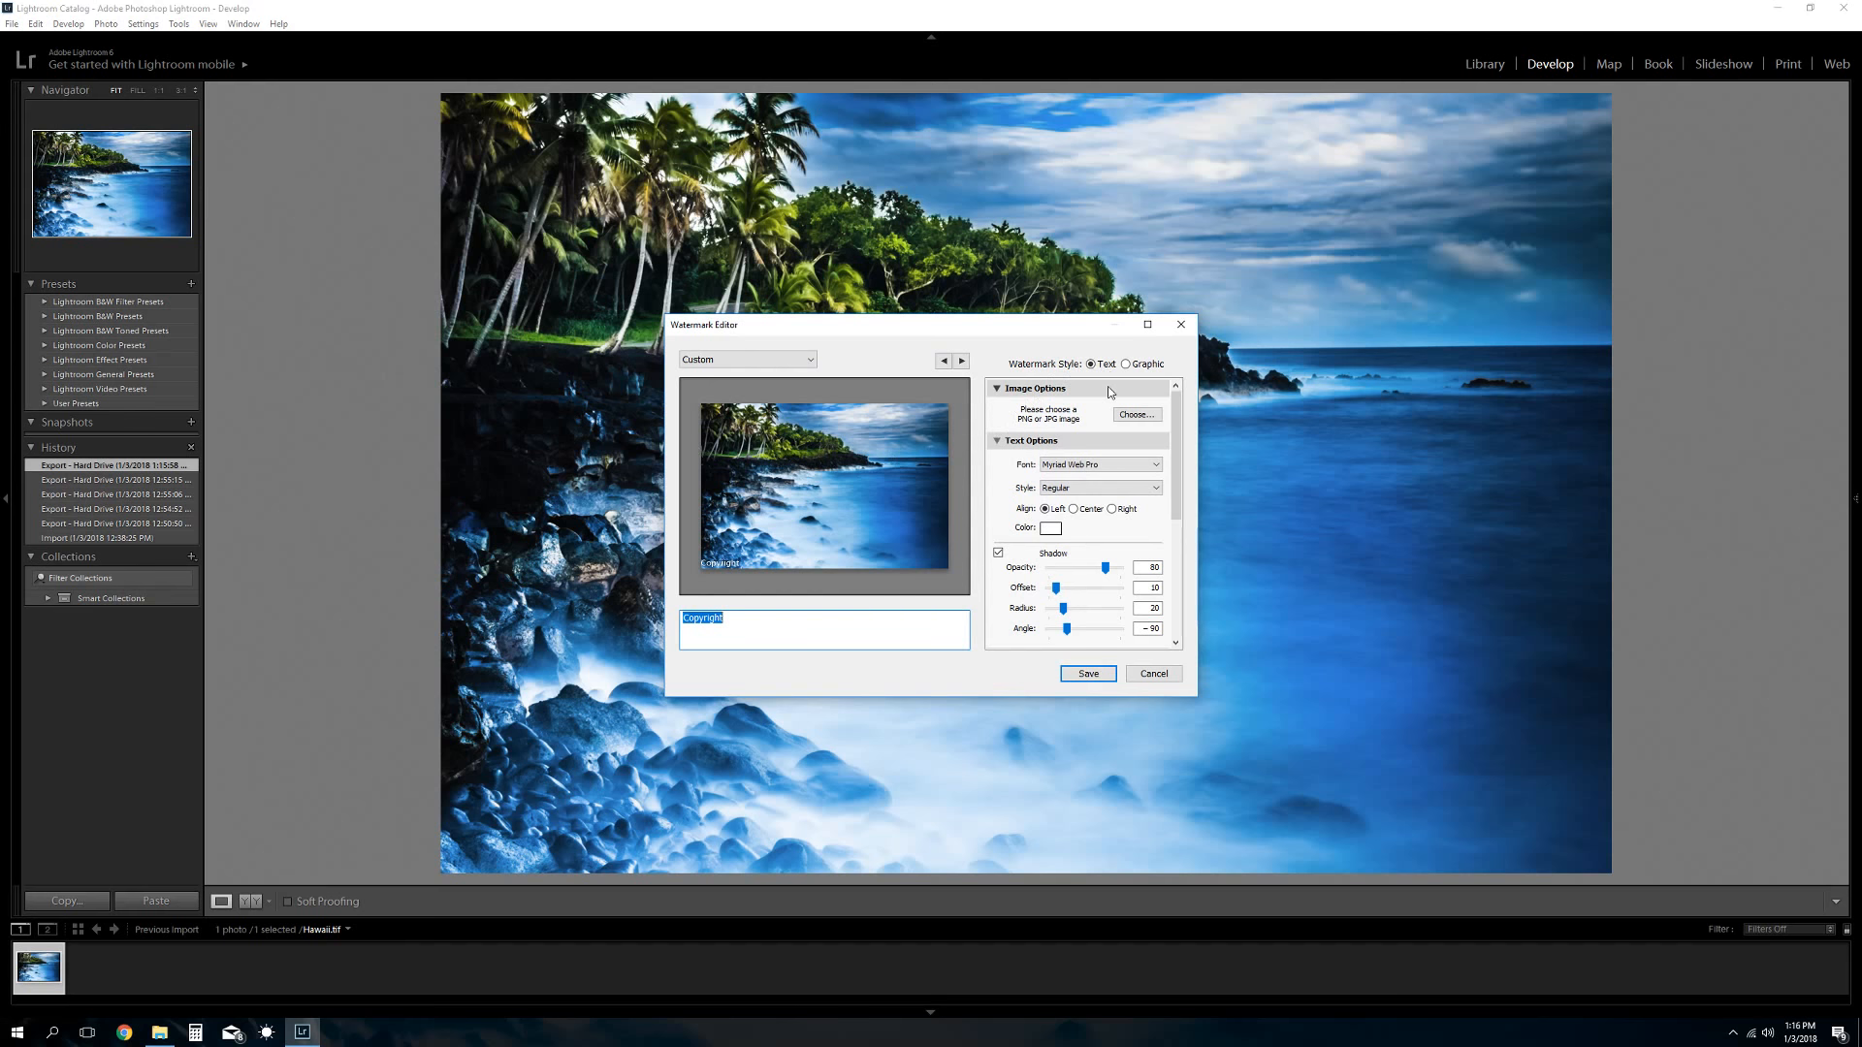
{"action": "left_click", "coordinate": [1126, 365]}
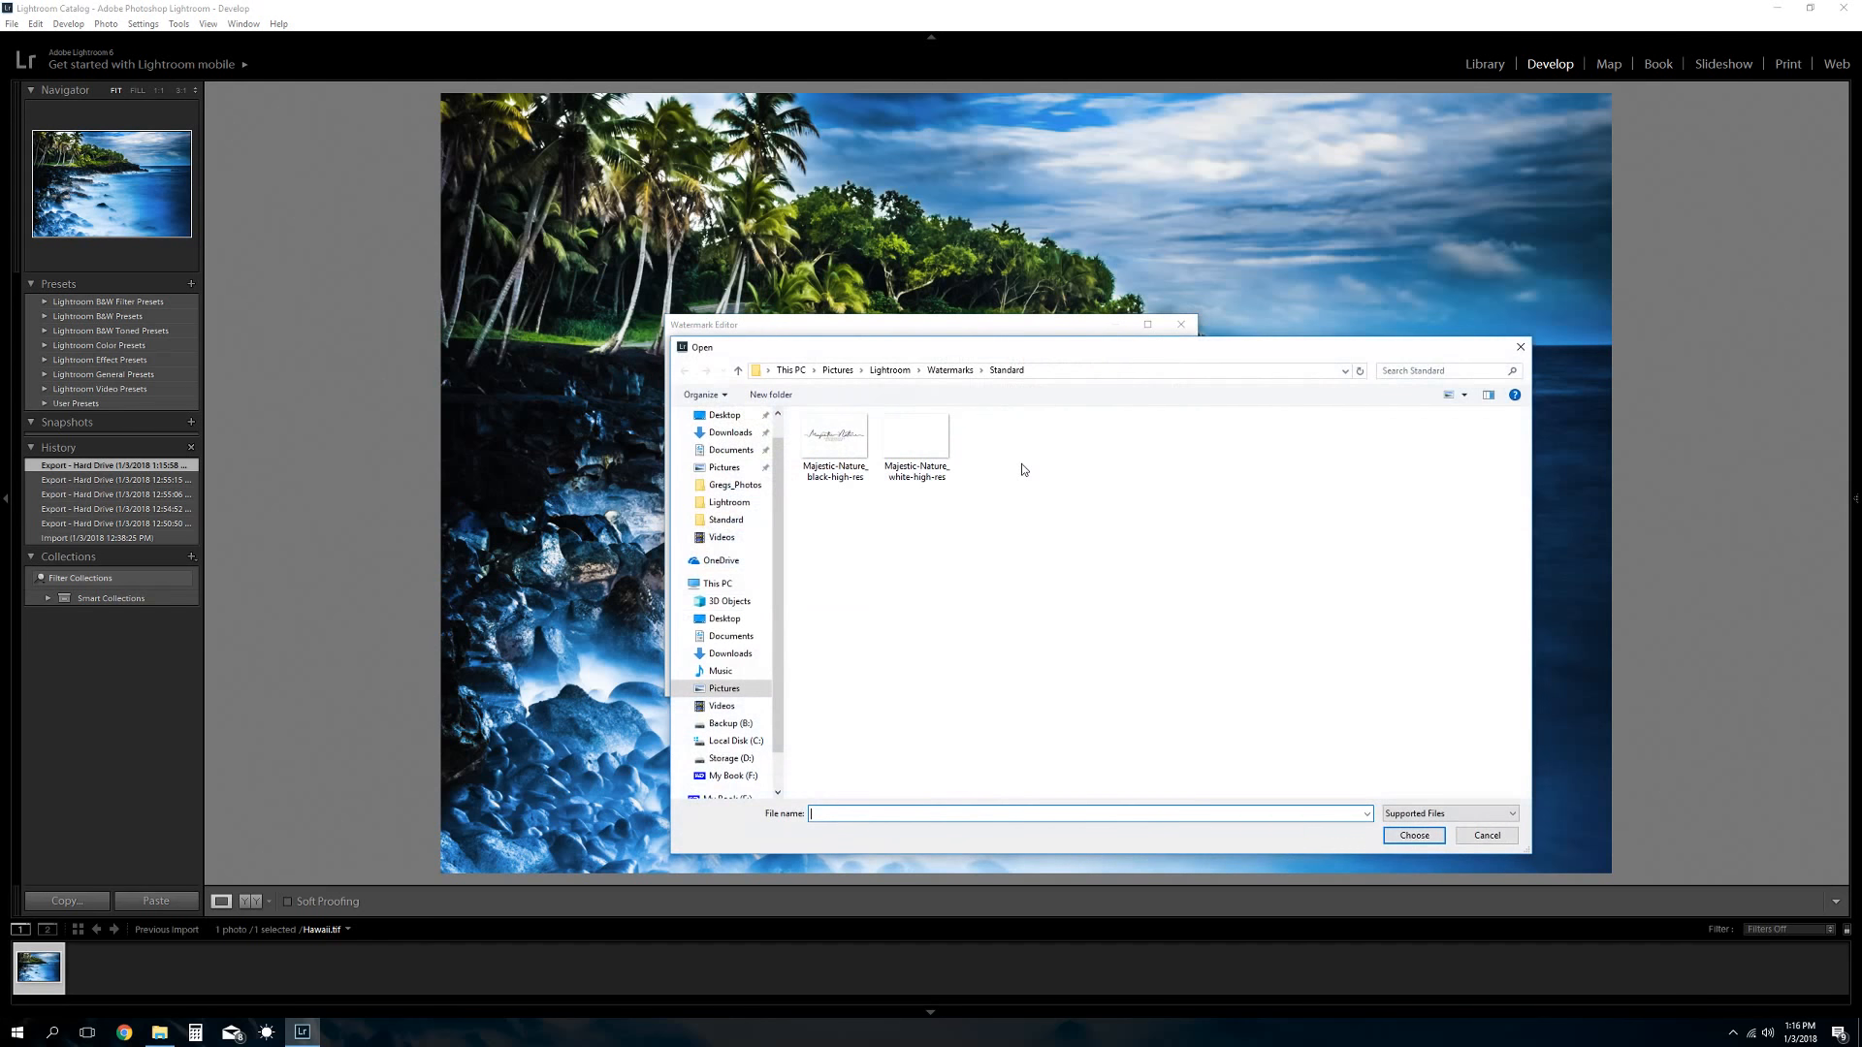
{"action": "left_click", "coordinate": [937, 436]}
{"action": "left_click", "coordinate": [1413, 835]}
Set the white watermark to proportional size 25, anchored at the photo's bottom-right corner, with insets of 1 horizontally and -5 vertically
{"action": "scroll", "coordinate": [1143, 521], "scroll_direction": "down", "scroll_amount": 5}
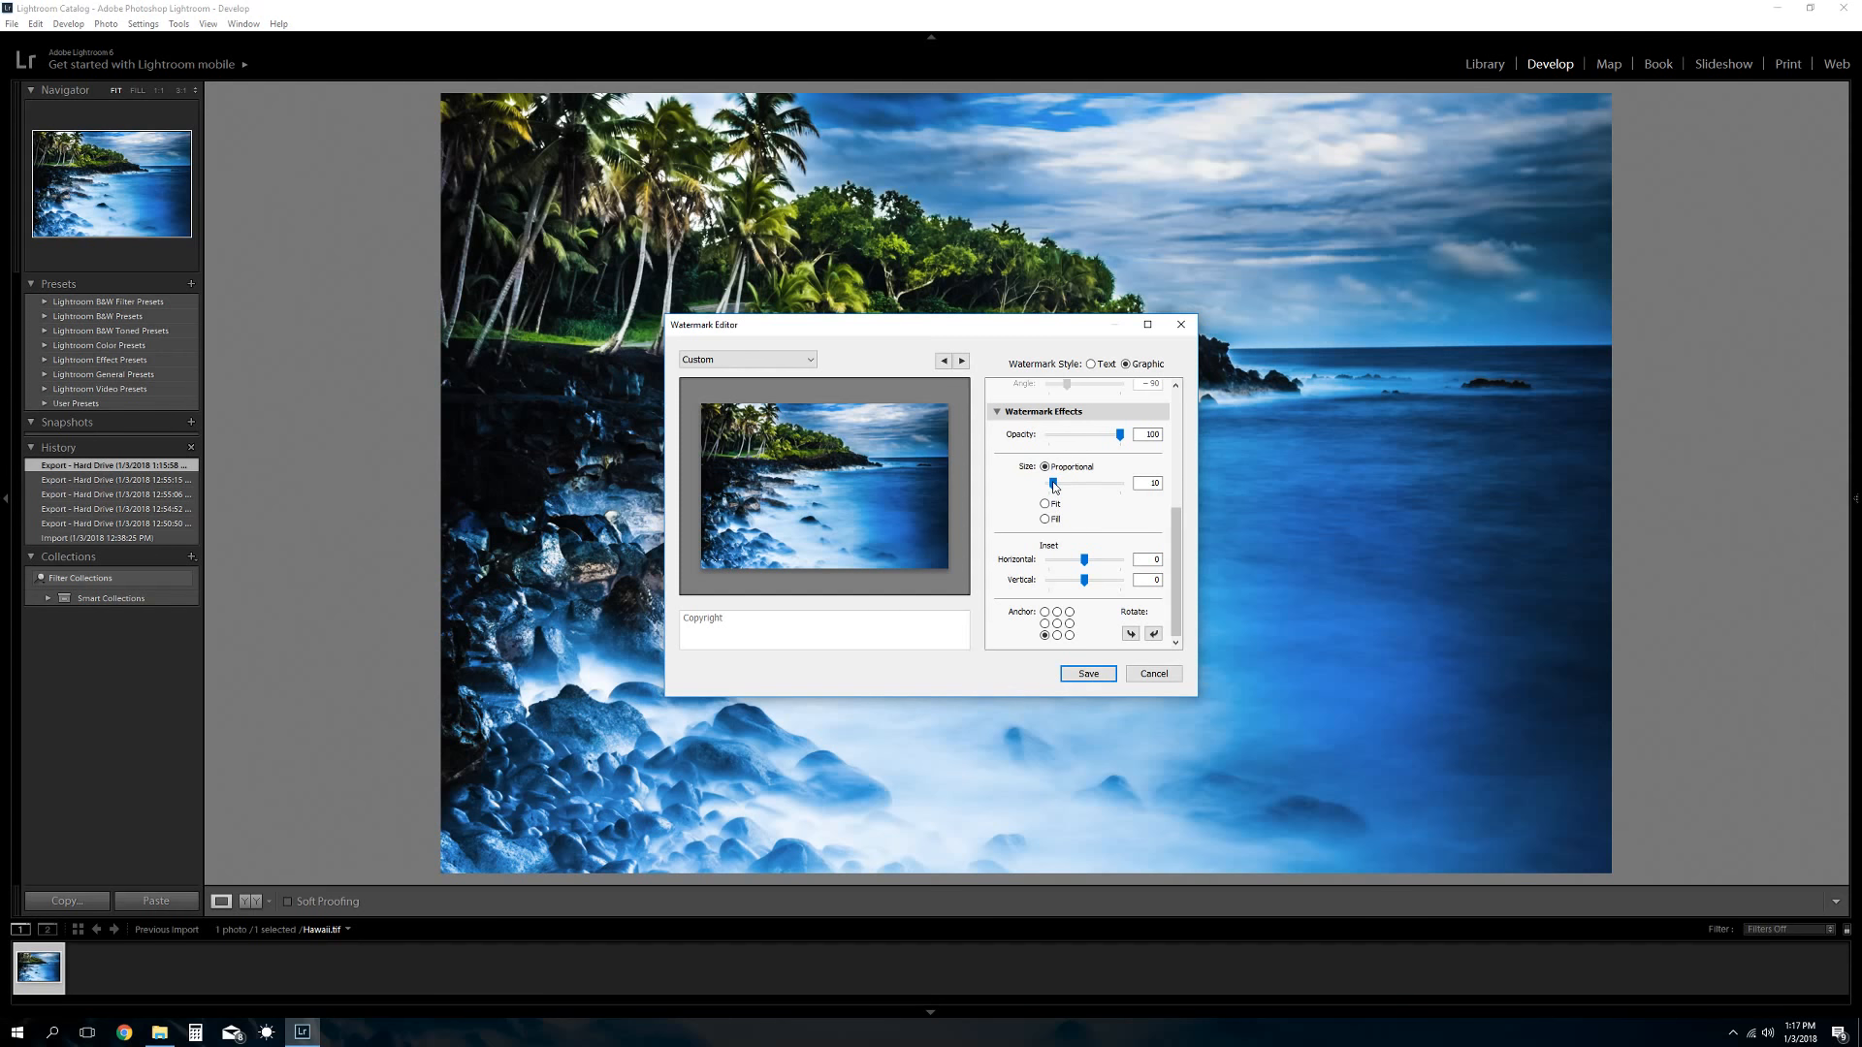
{"action": "left_click_drag", "start_coordinate": [1054, 485], "coordinate": [1062, 488]}
{"action": "left_click_drag", "start_coordinate": [1086, 566], "coordinate": [1103, 567]}
{"action": "left_click", "coordinate": [1070, 636]}
{"action": "left_click_drag", "start_coordinate": [1101, 563], "coordinate": [1089, 567]}
{"action": "left_click_drag", "start_coordinate": [1087, 586], "coordinate": [1071, 588]}
Save the watermark settings as a new preset named White Right
{"action": "left_click", "coordinate": [1086, 676]}
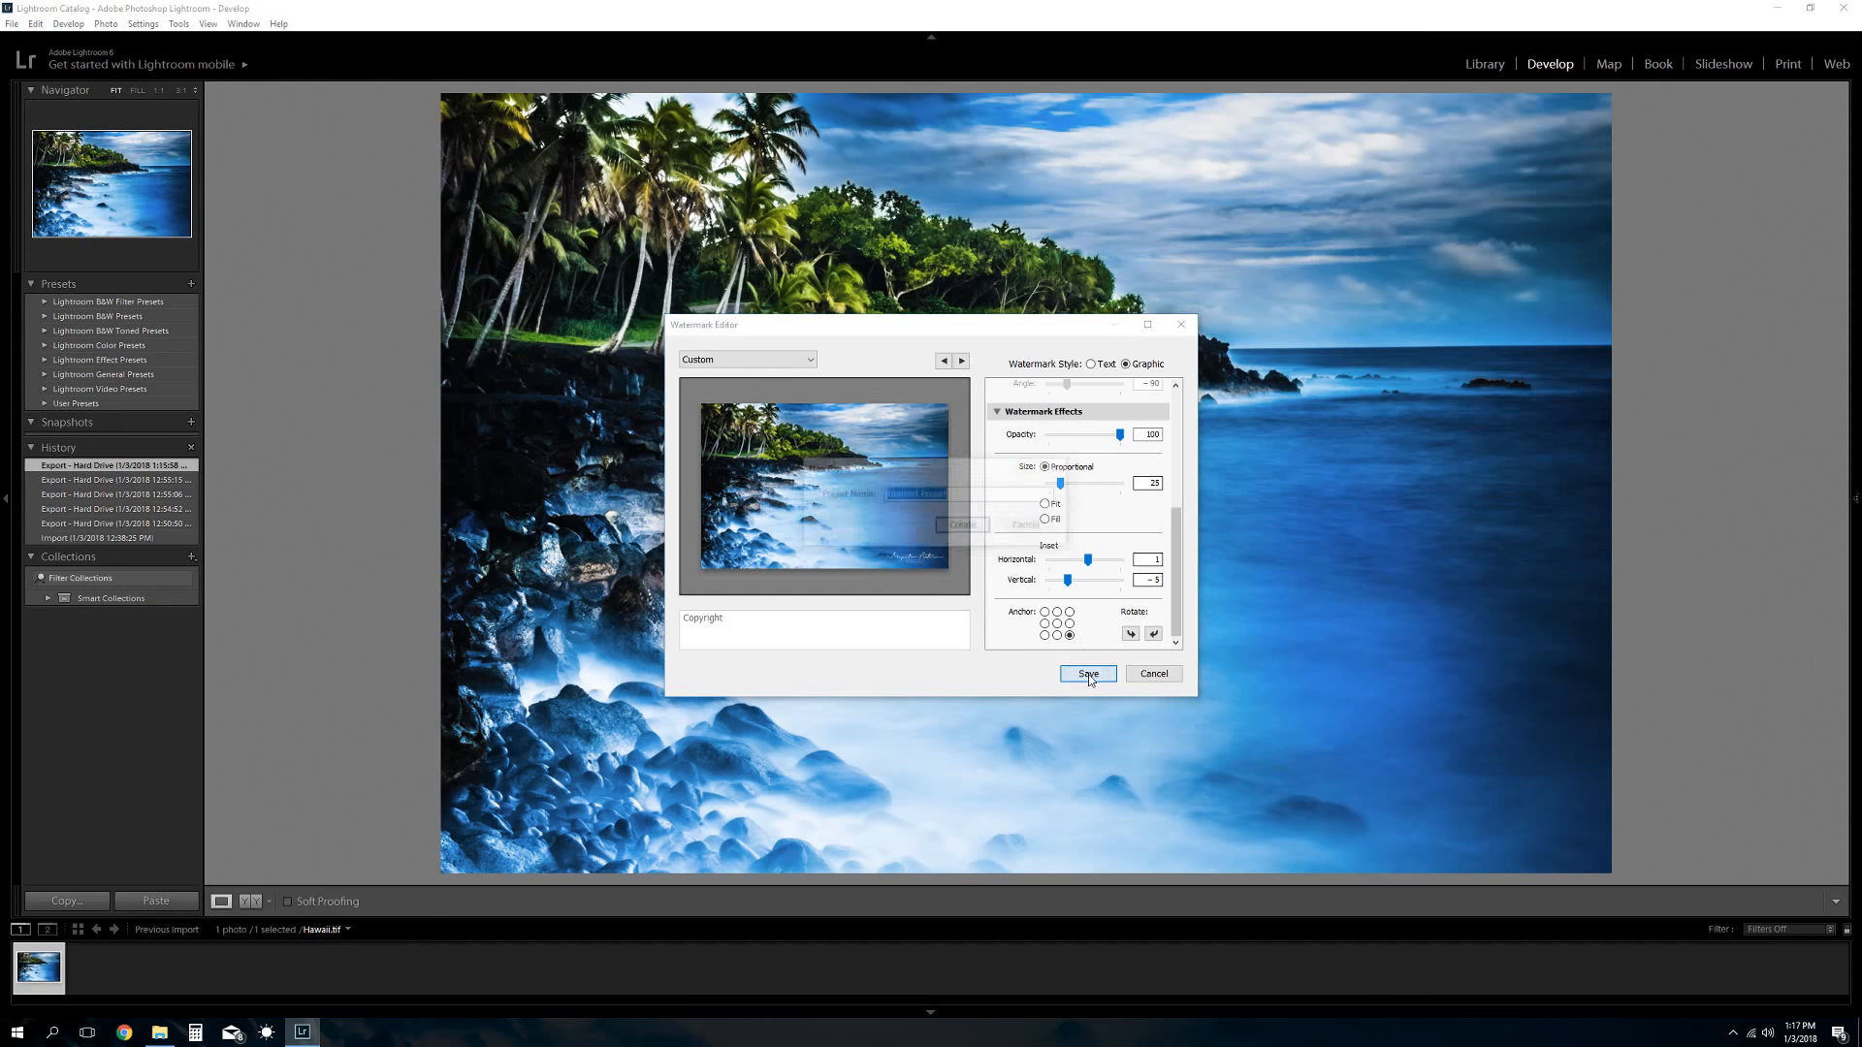
{"action": "type", "text": "White Right"}
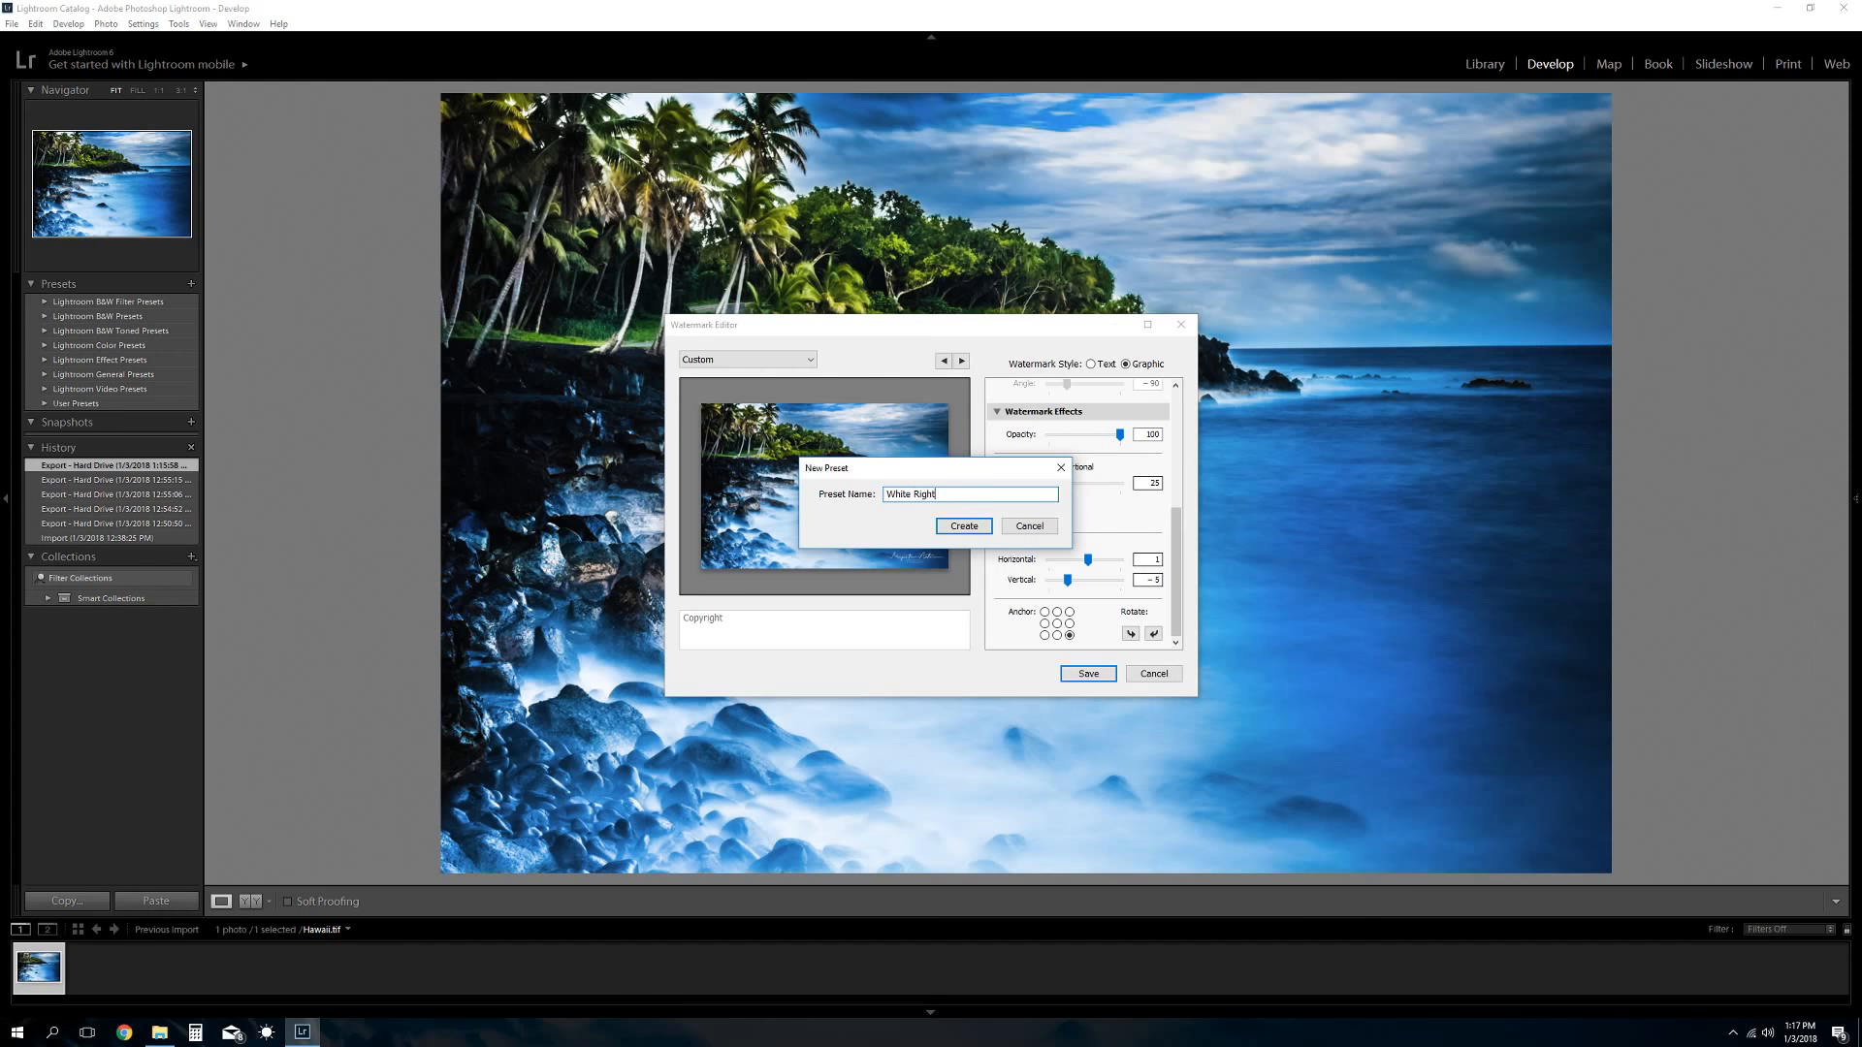
{"action": "left_click", "coordinate": [970, 528]}
Export the Hawaii photo to the hard drive with the White Right watermark, using a unique file name
{"action": "right_click", "coordinate": [985, 562]}
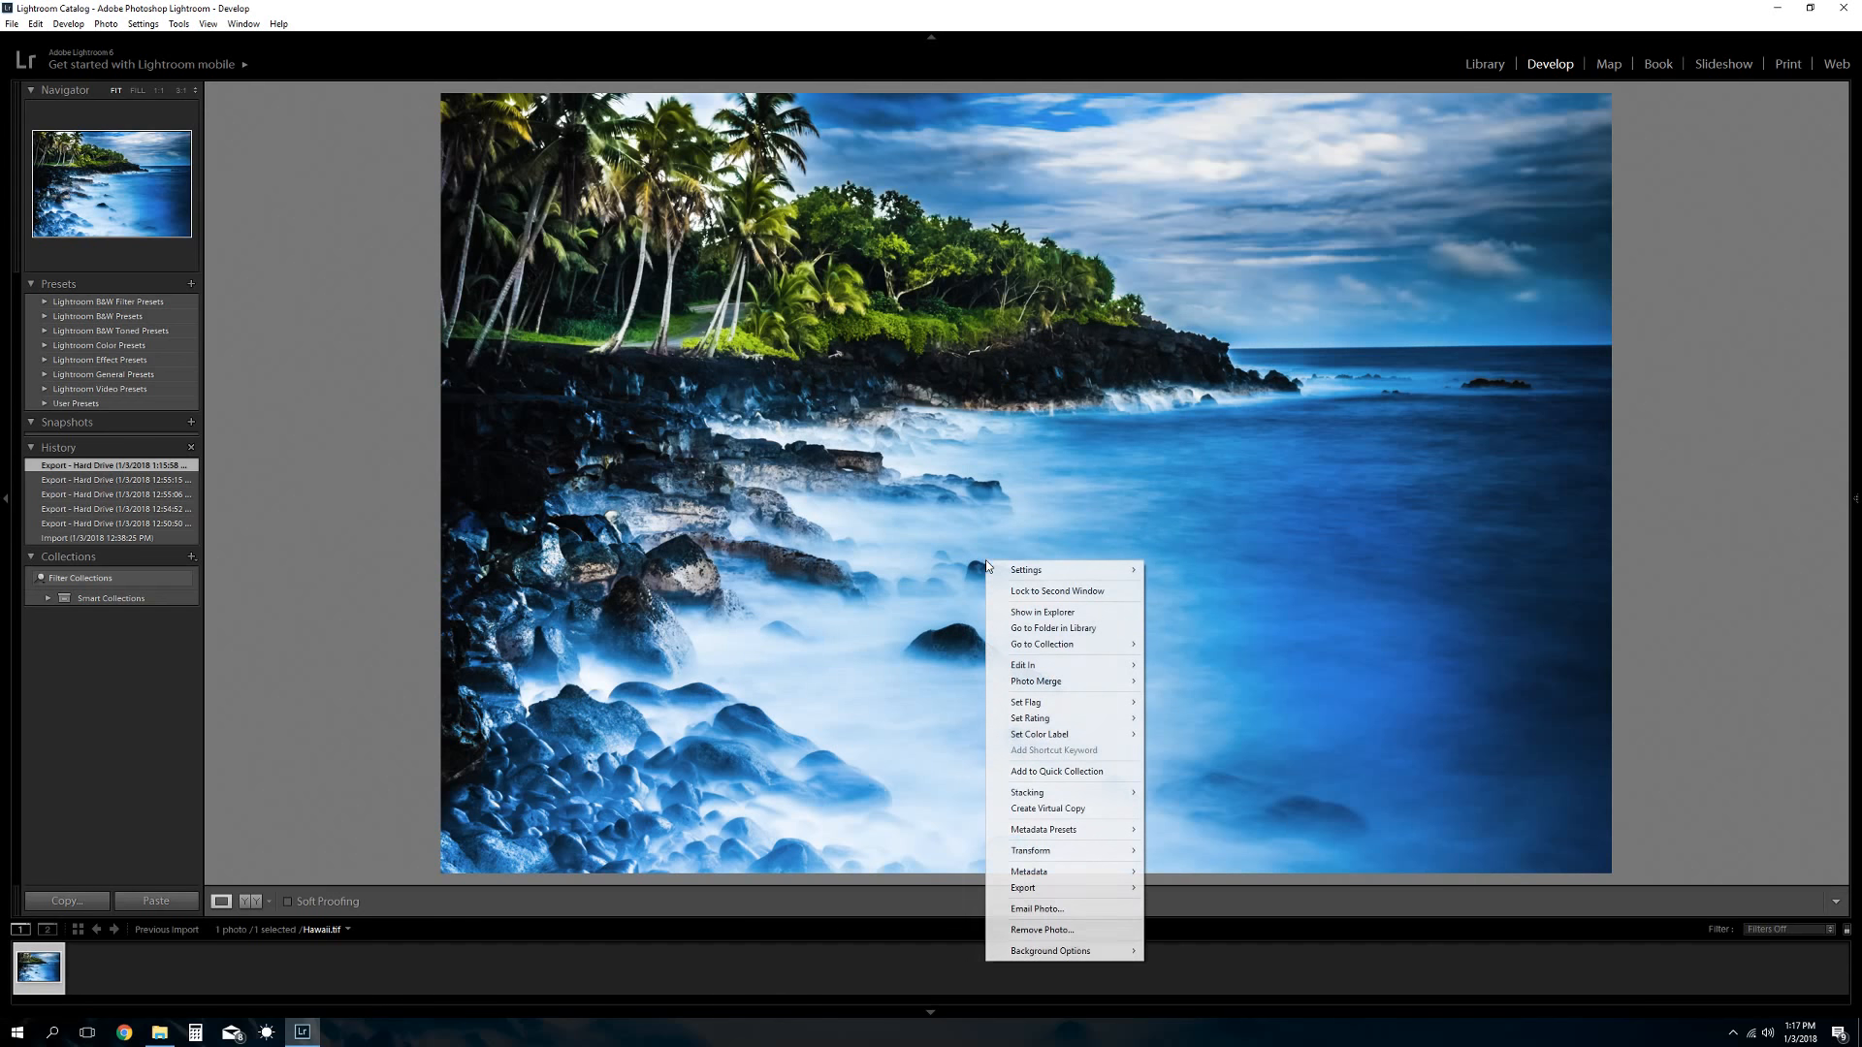
{"action": "mouse_move", "coordinate": [1066, 894]}
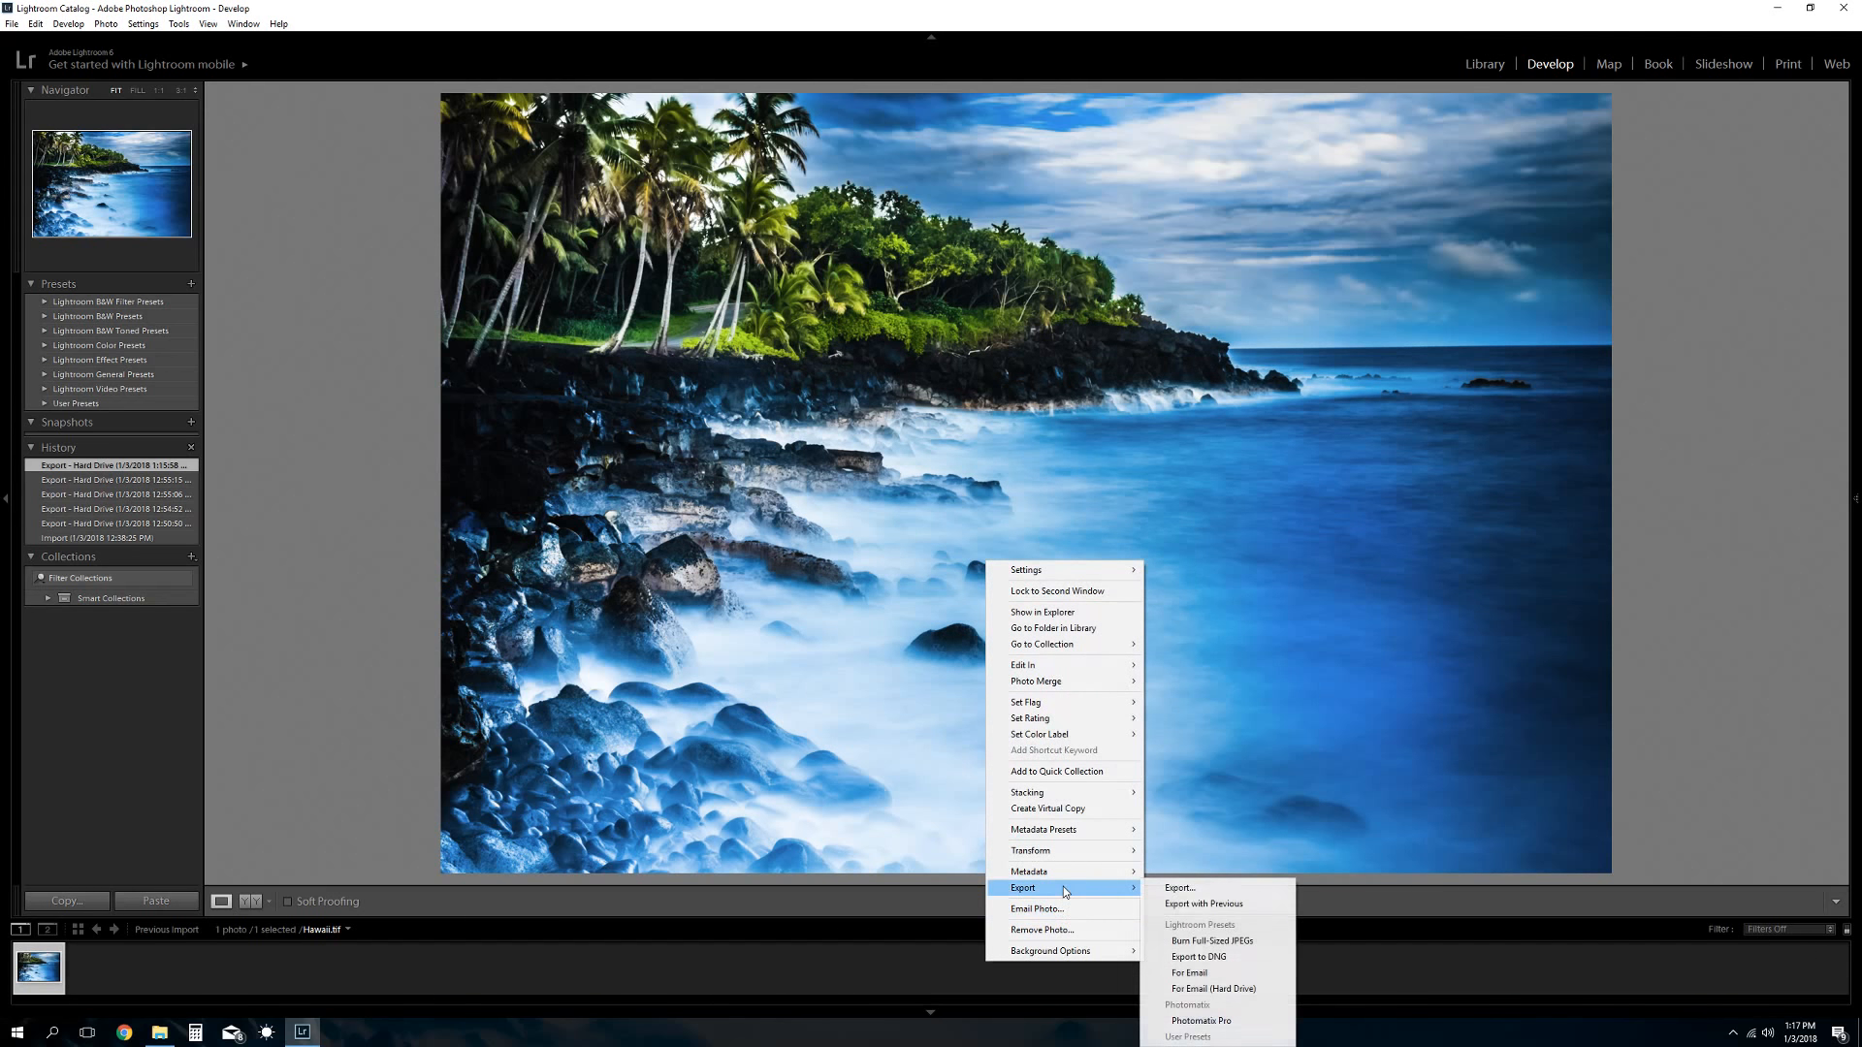
{"action": "left_click", "coordinate": [1200, 890]}
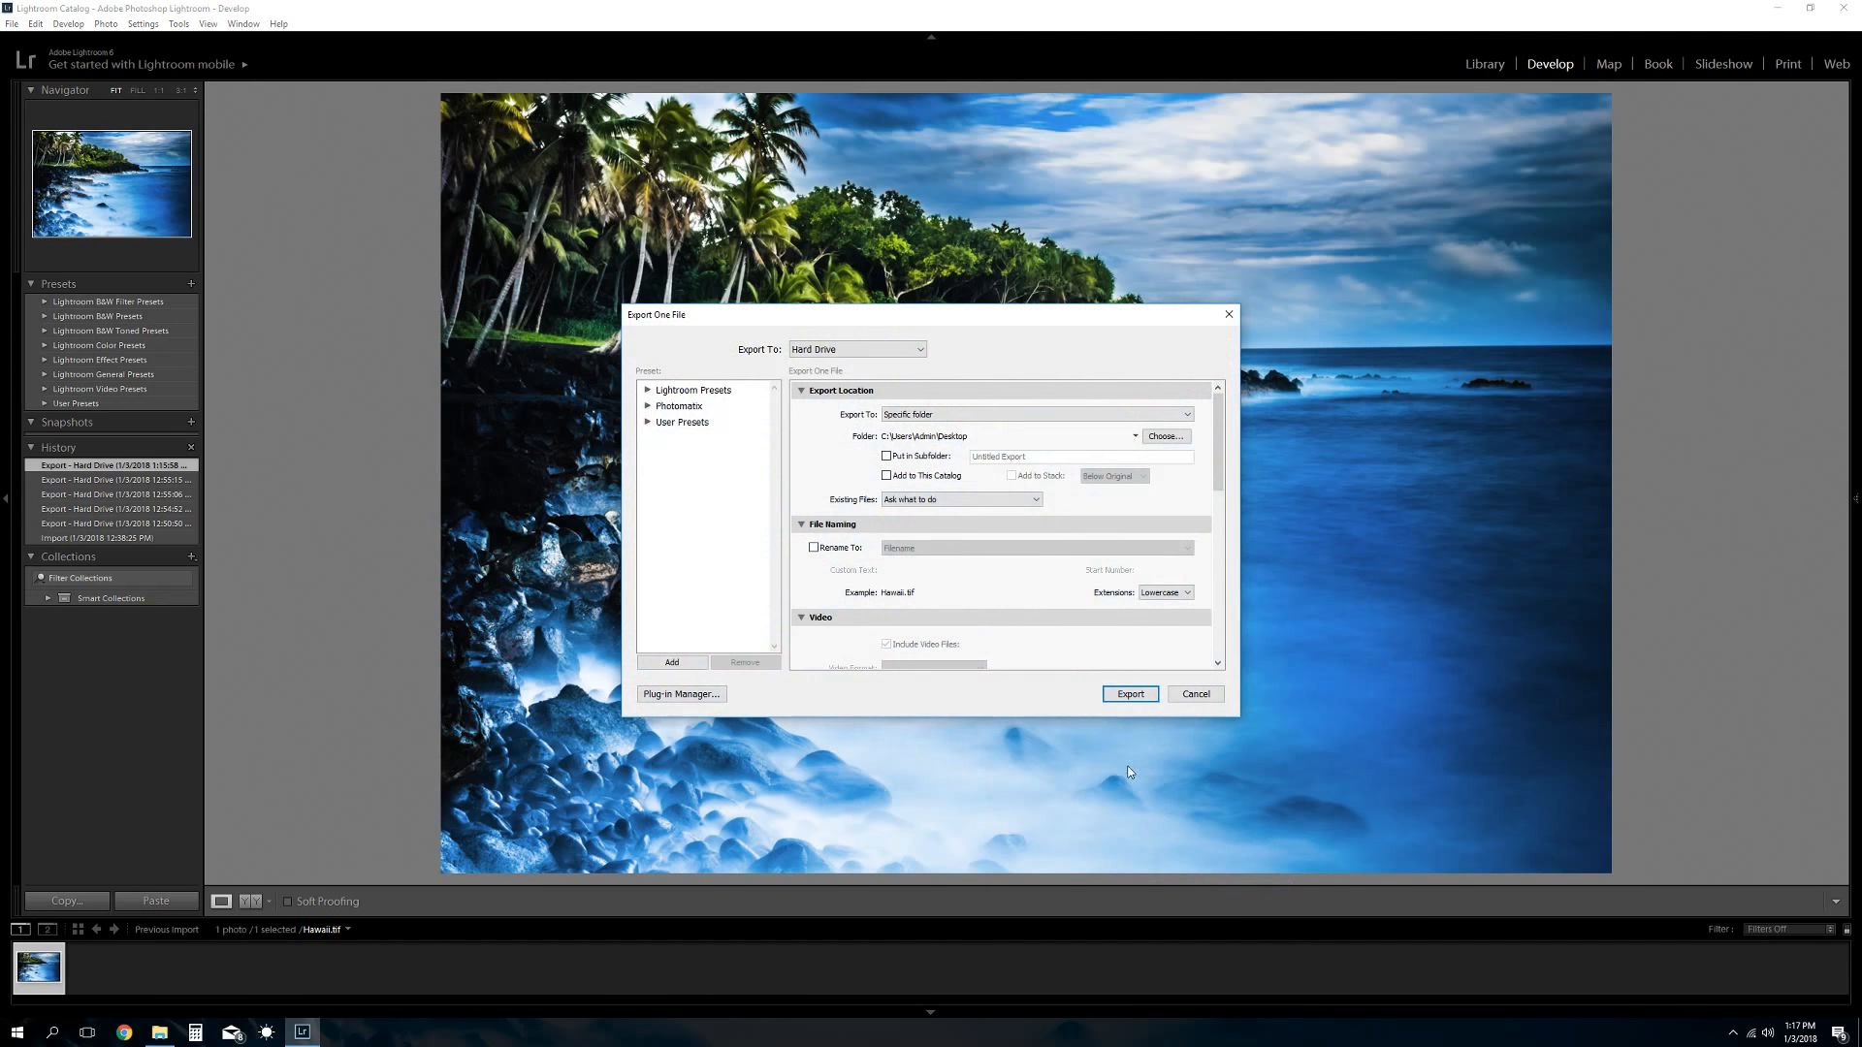
{"action": "scroll", "coordinate": [1081, 545], "scroll_direction": "down", "scroll_amount": 10}
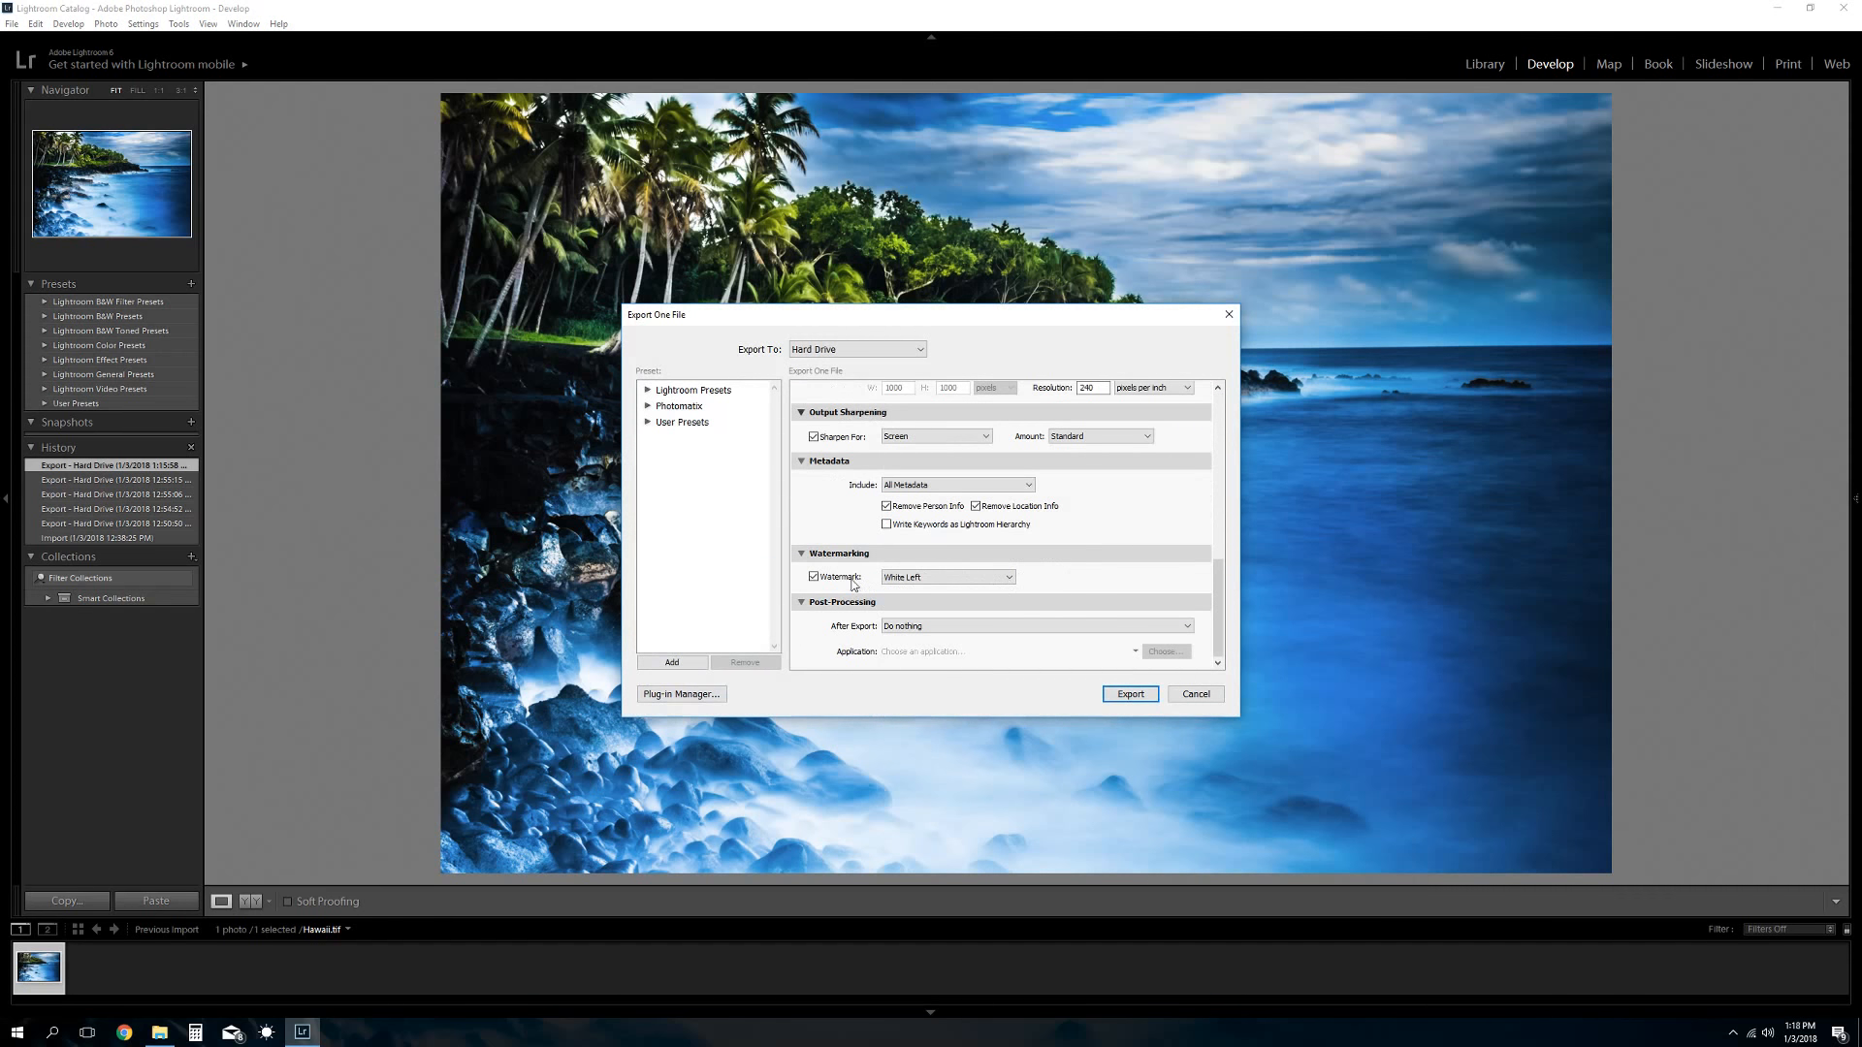
{"action": "left_click", "coordinate": [919, 582]}
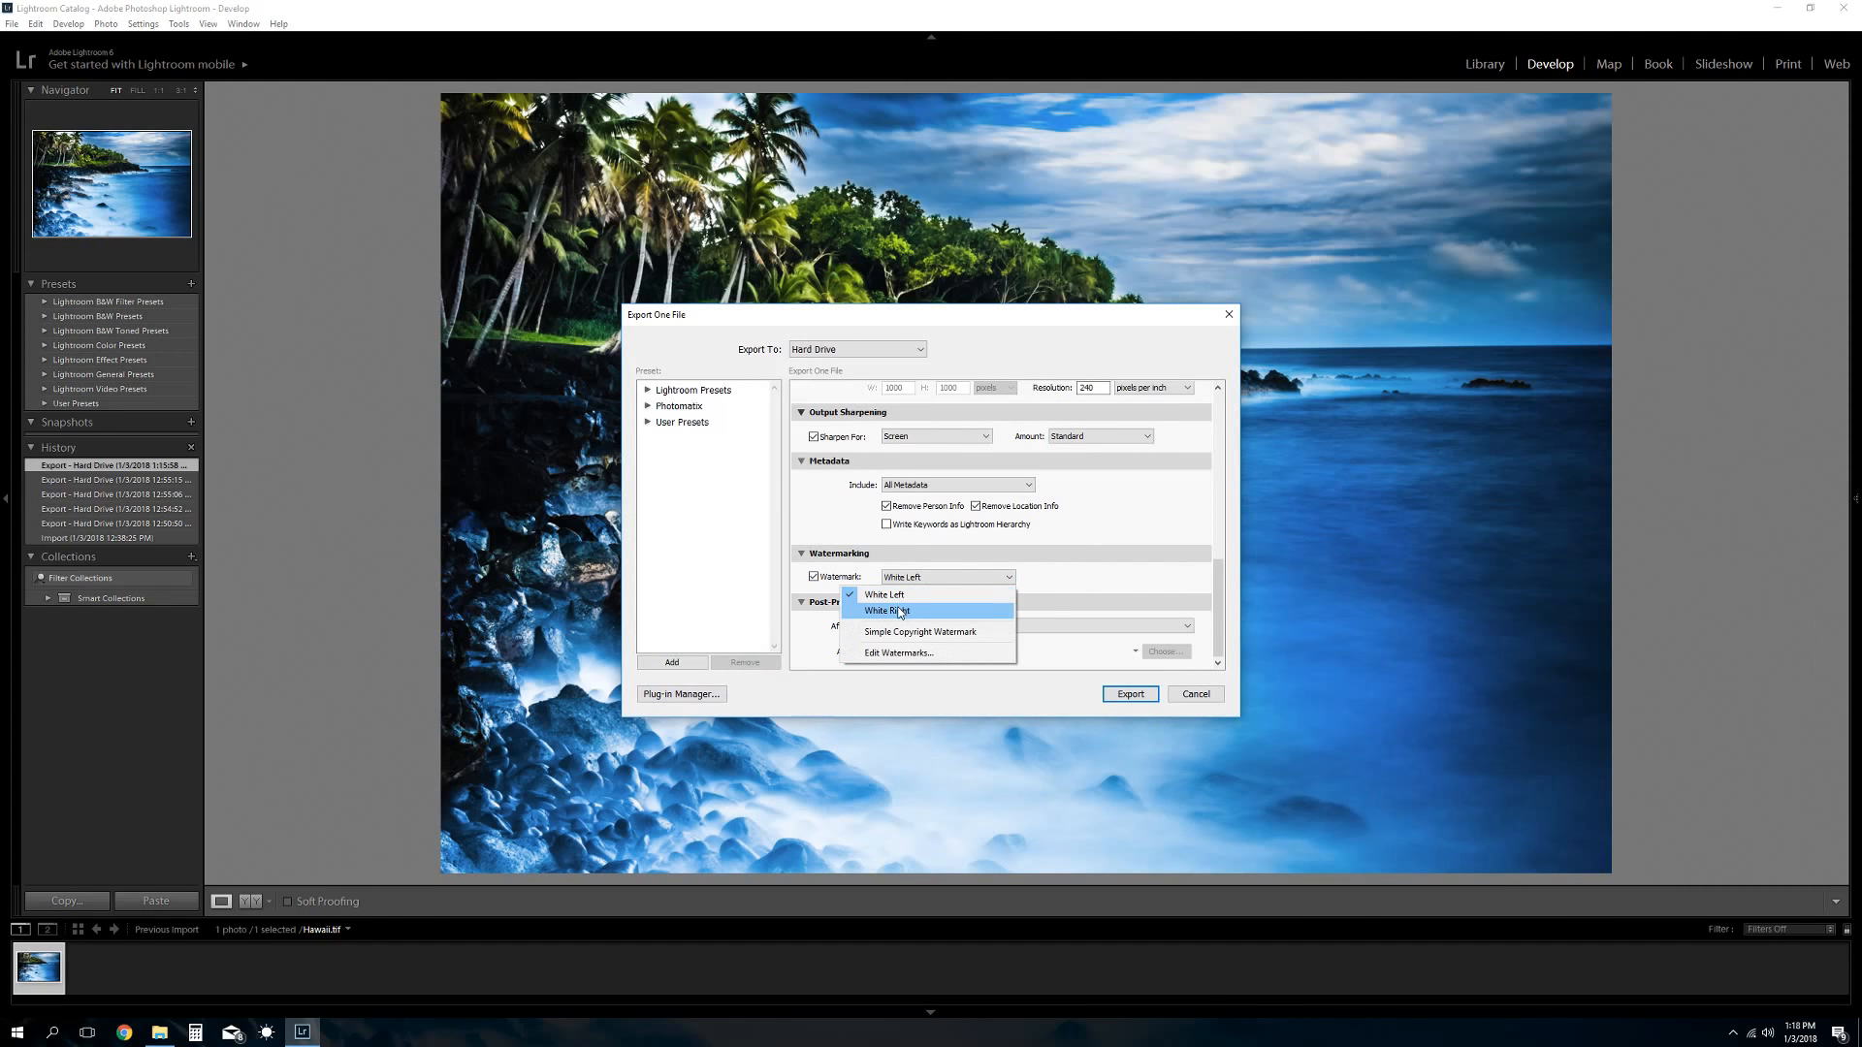
{"action": "left_click", "coordinate": [912, 613]}
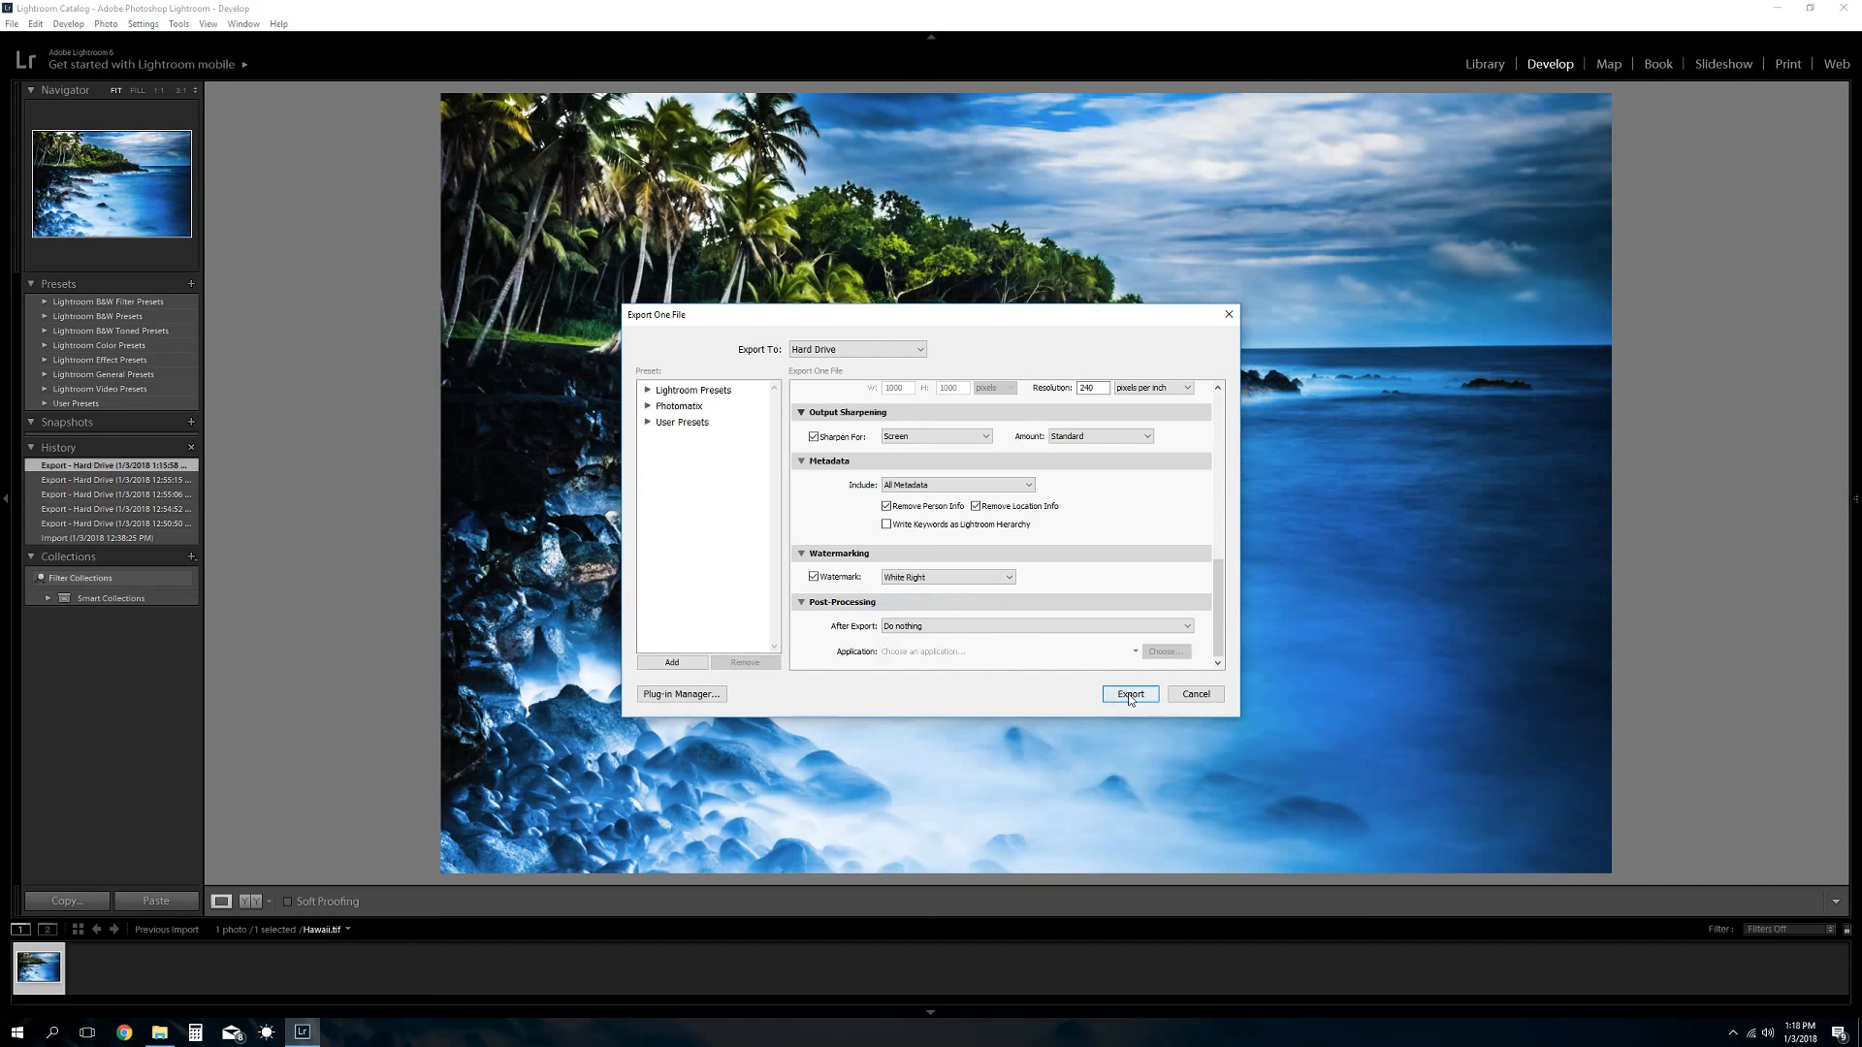
{"action": "left_click", "coordinate": [1127, 694]}
{"action": "left_click", "coordinate": [1071, 625]}
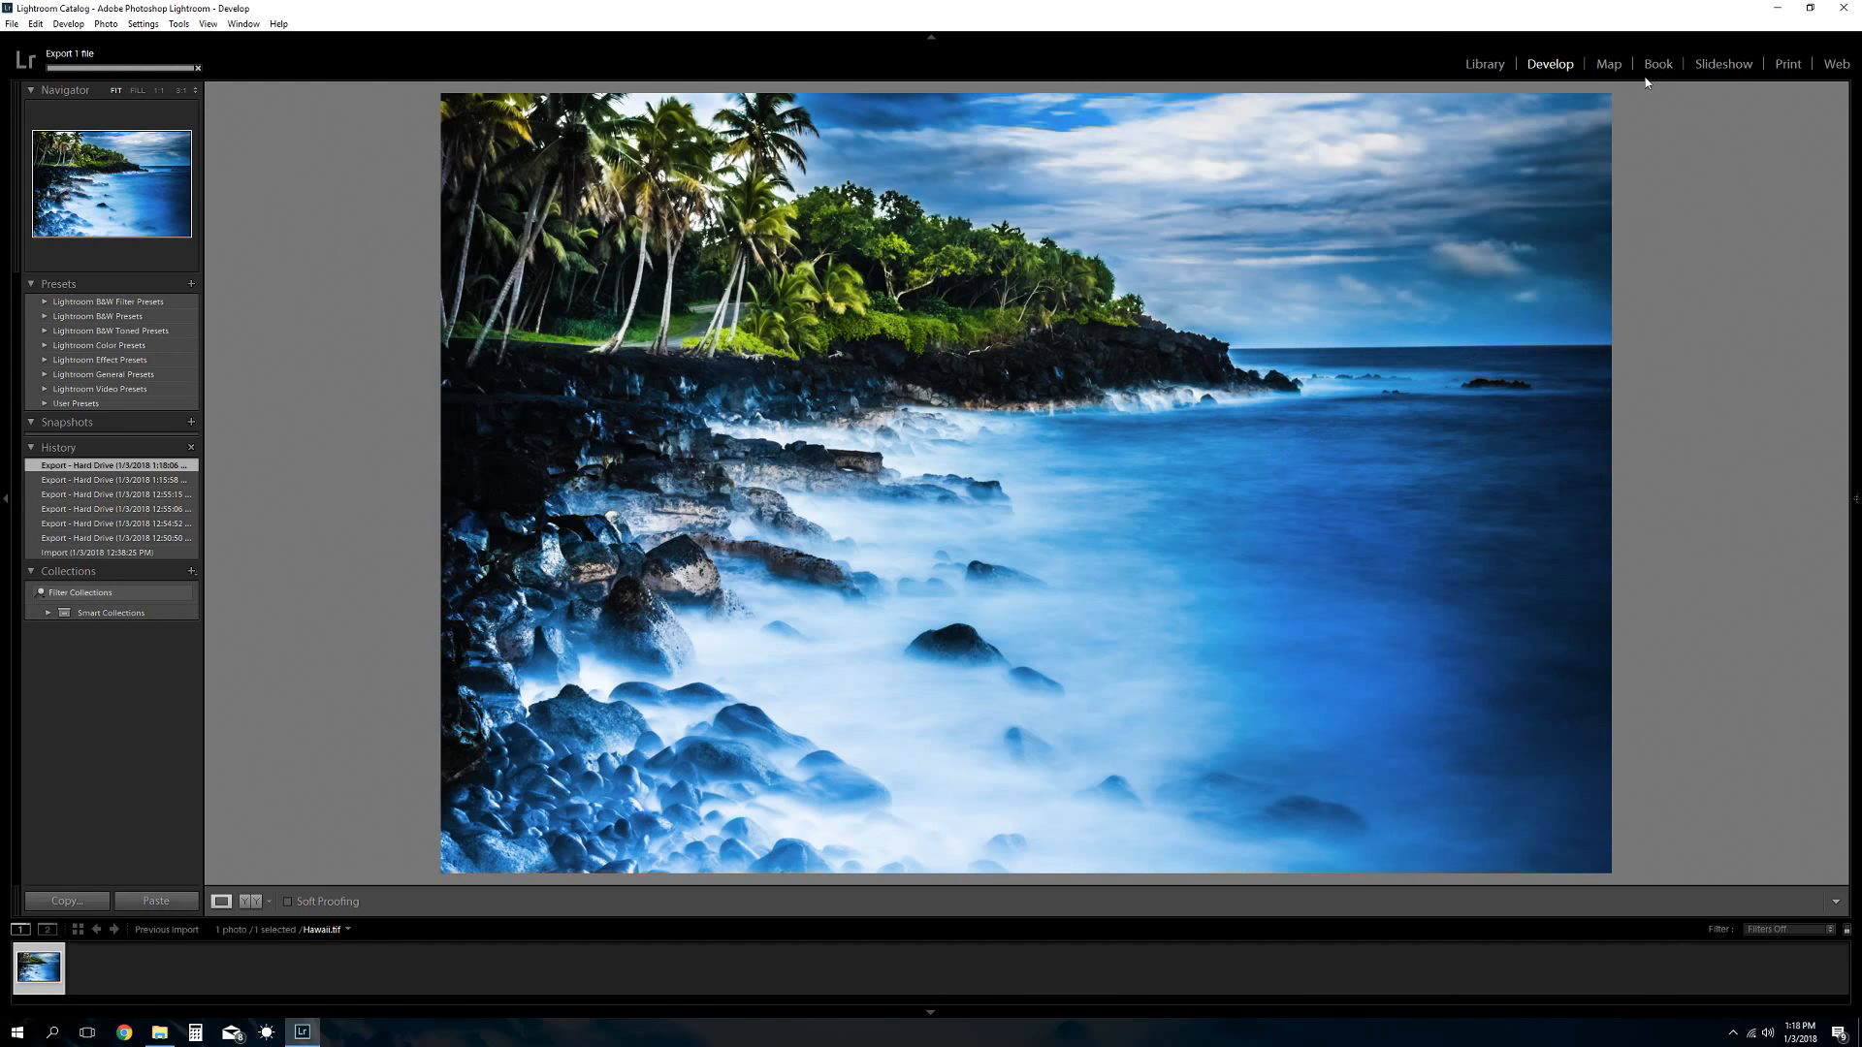
Minimize Lightroom, view the exported Hawaii-3 image from the desktop to check its watermark, and close the image
{"action": "left_click", "coordinate": [1776, 8]}
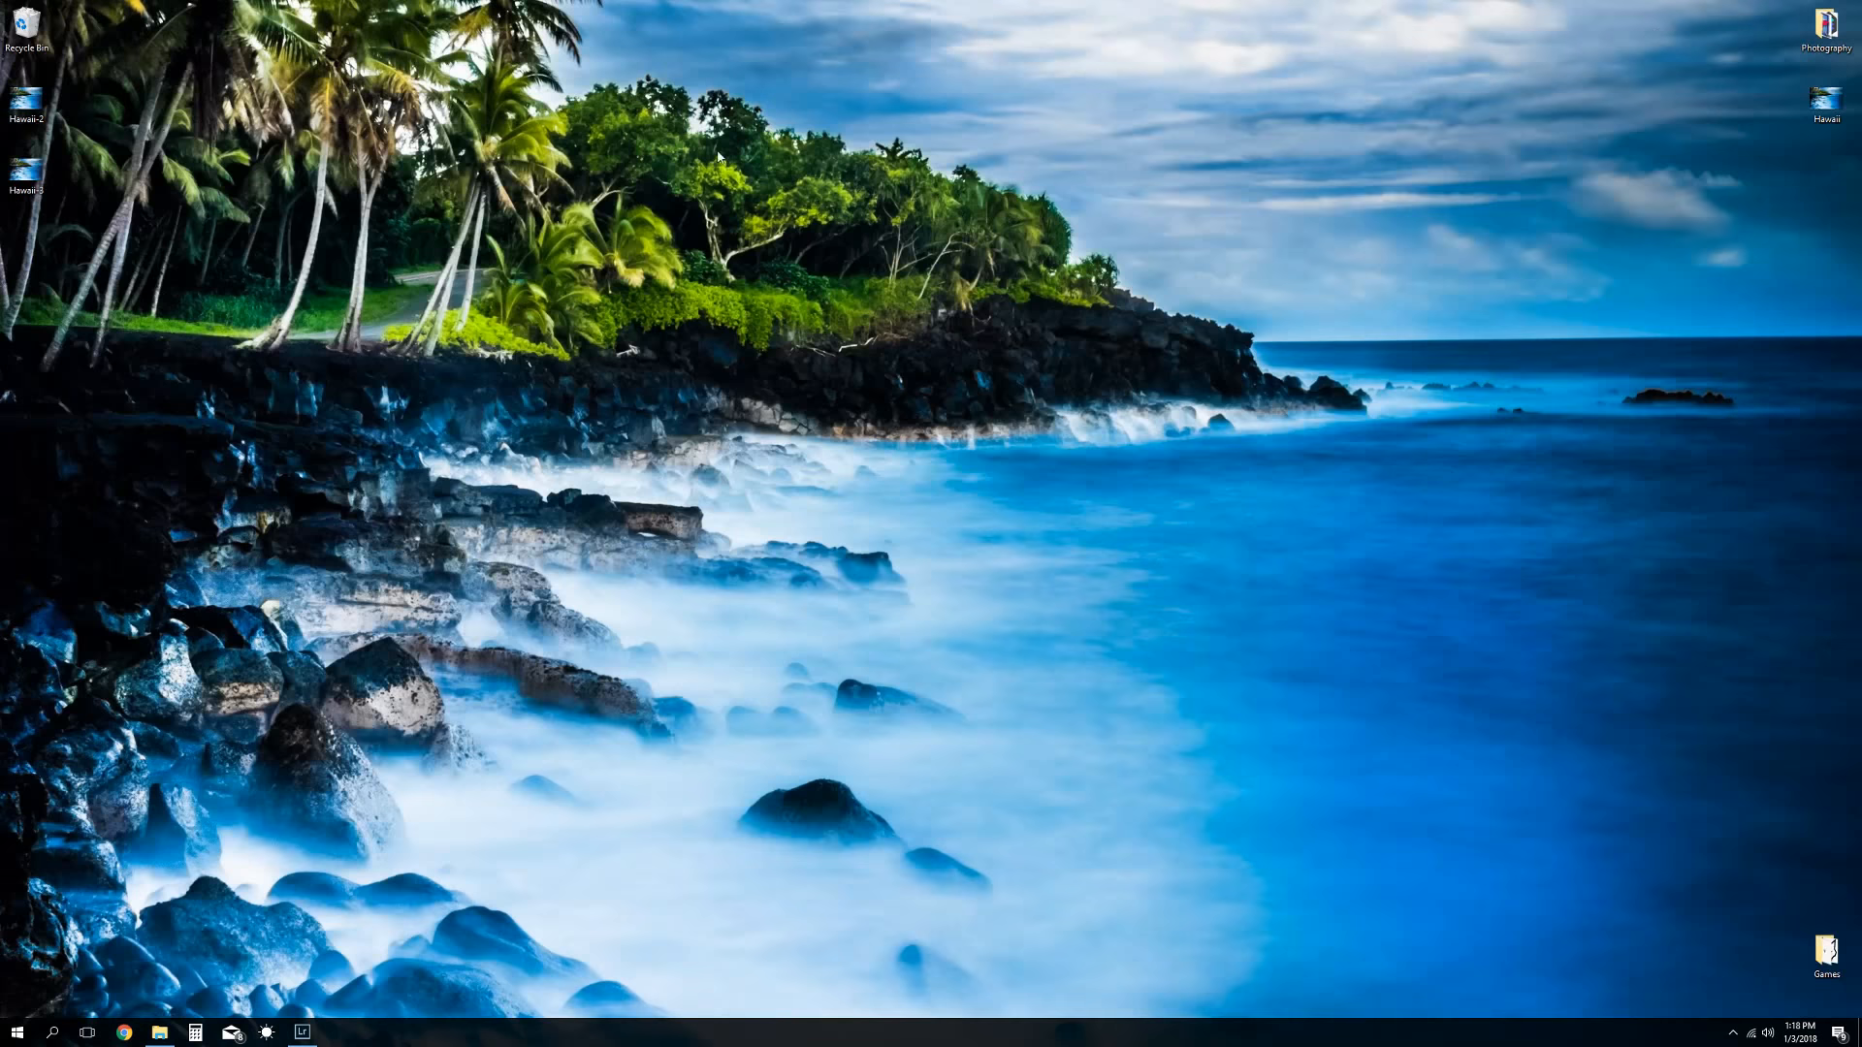
{"action": "double_click", "coordinate": [39, 172]}
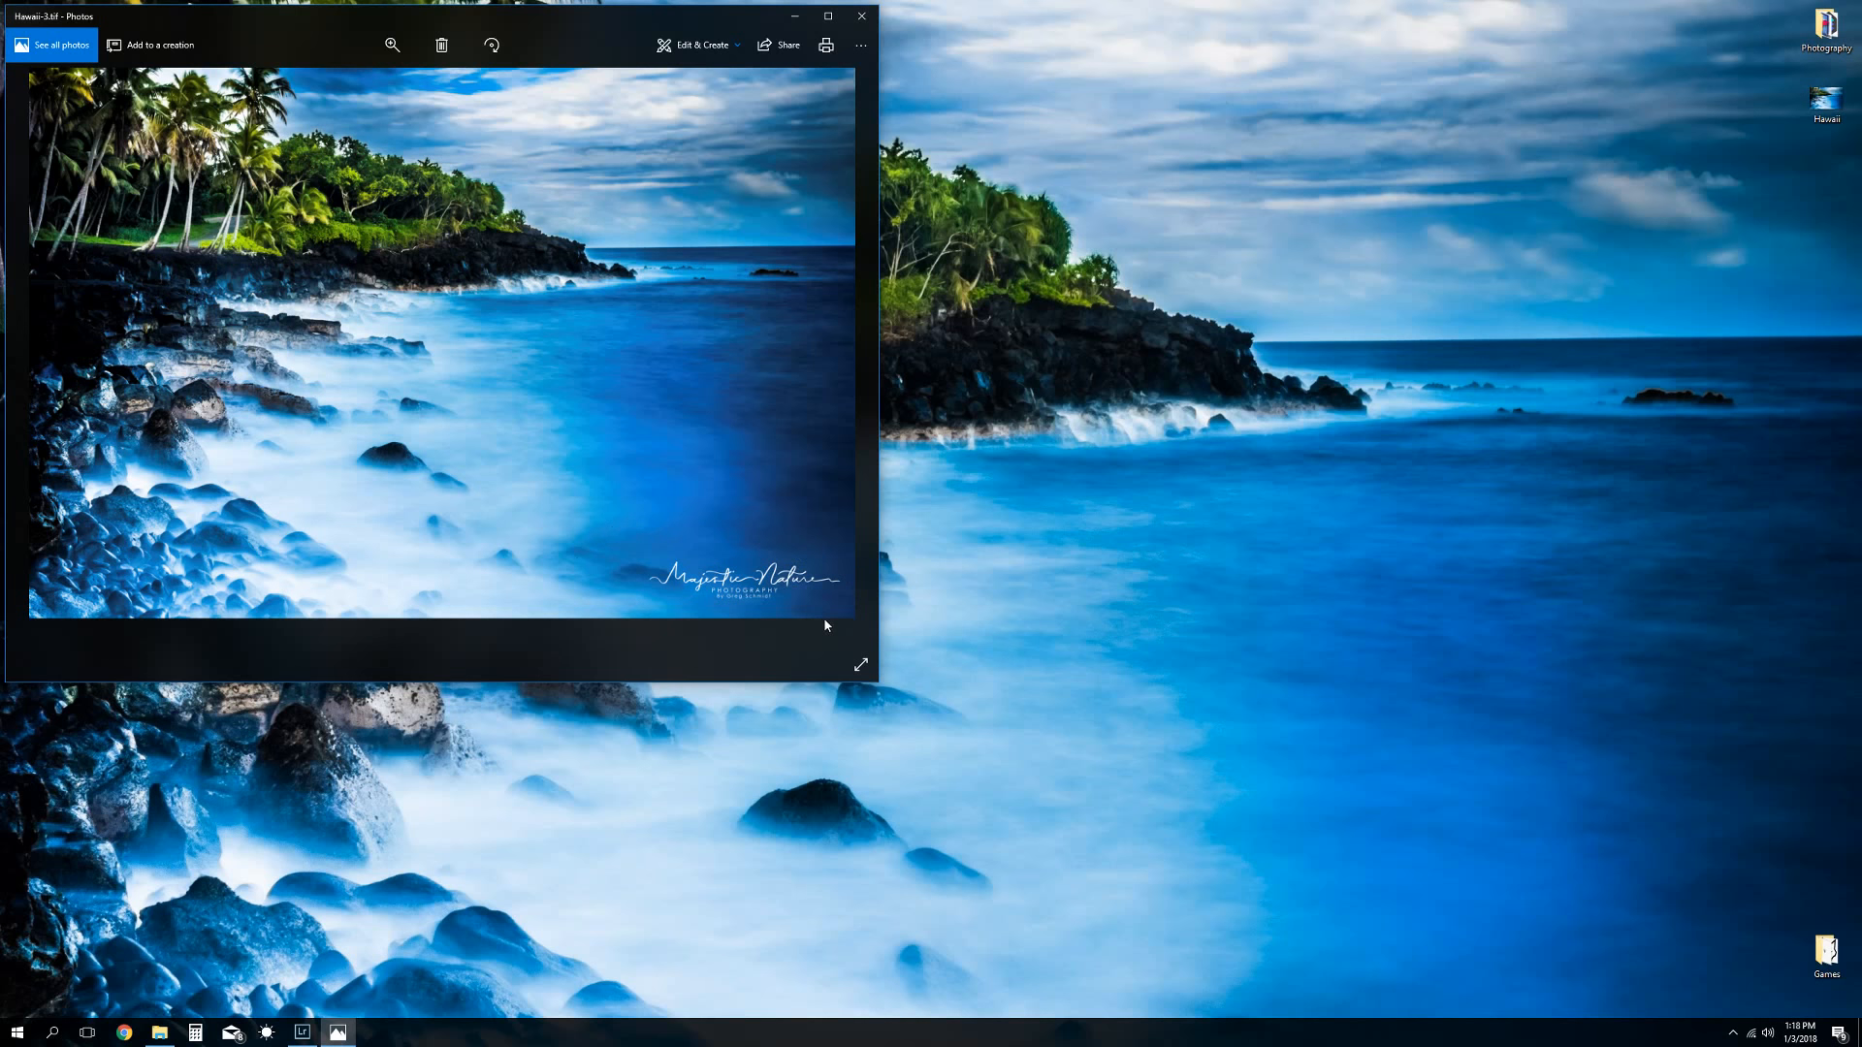
{"action": "left_click", "coordinate": [862, 16]}
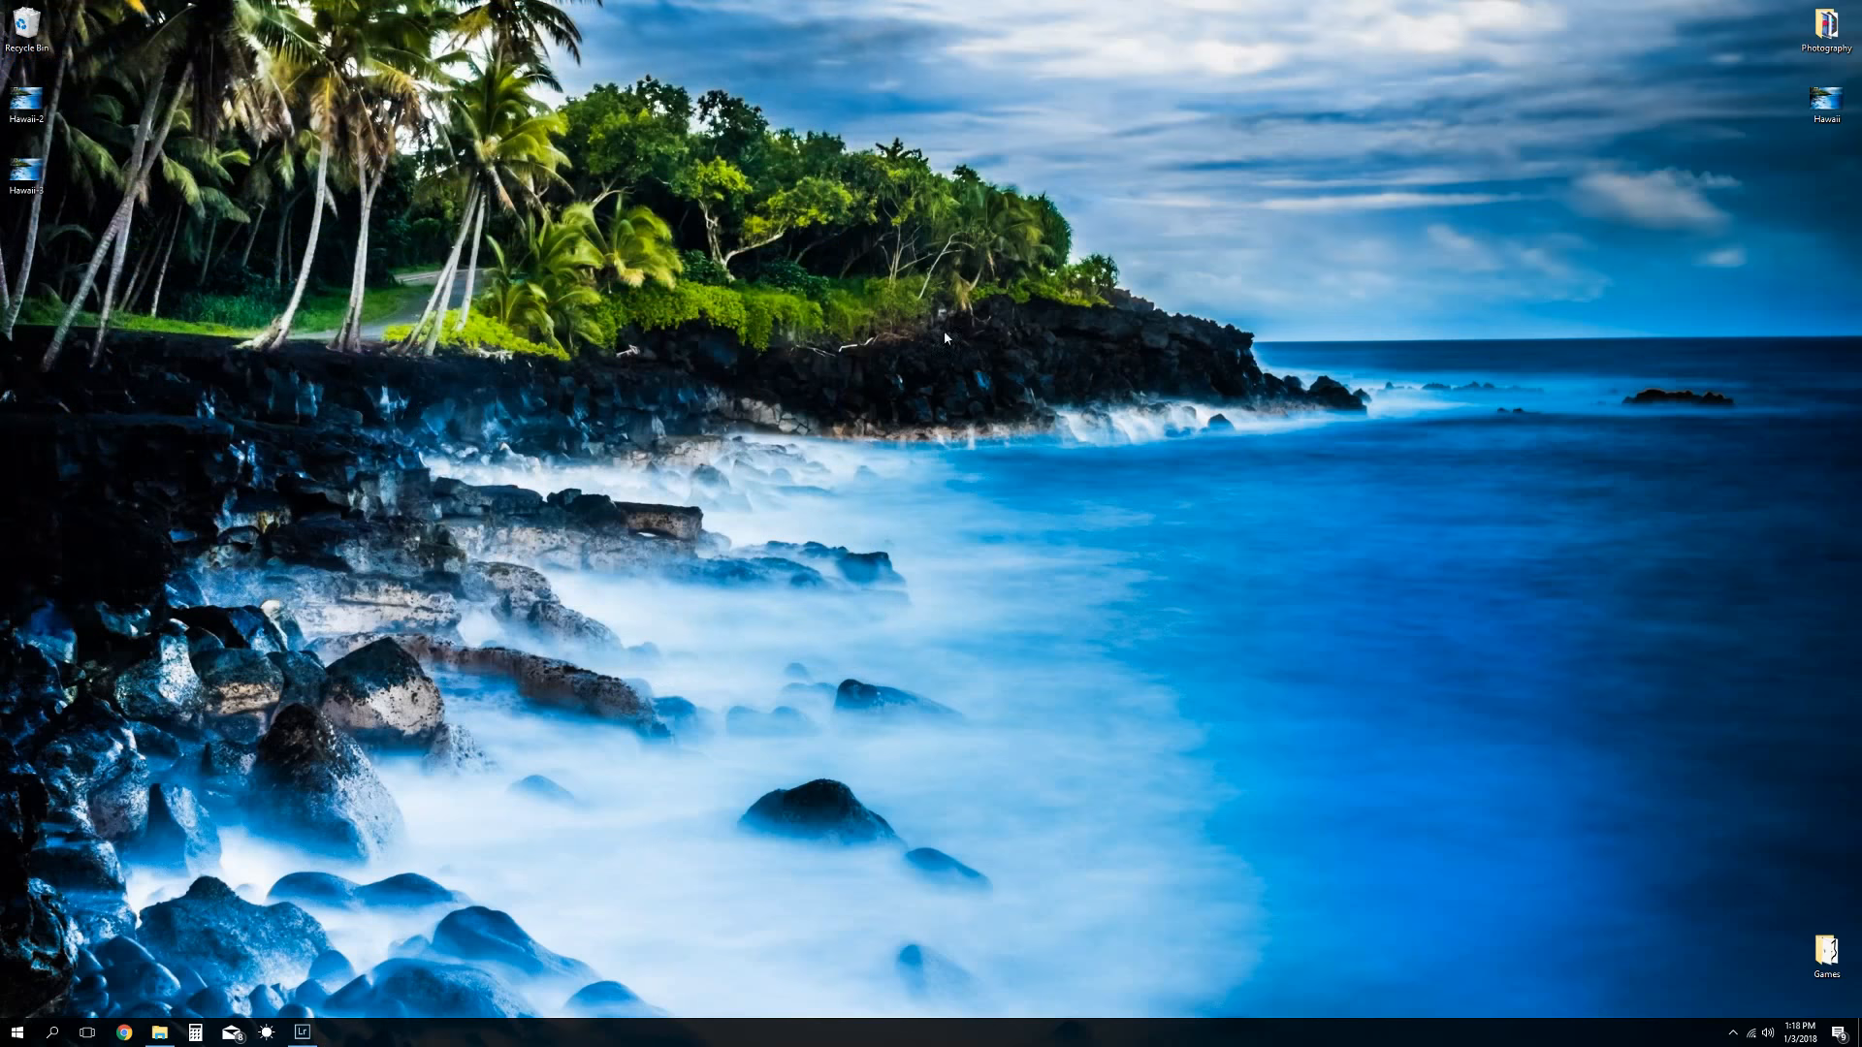
Switch back to Lightroom and create a new graphic watermark from the Majestic-Nature_black-high-res image
{"action": "left_click", "coordinate": [302, 1032]}
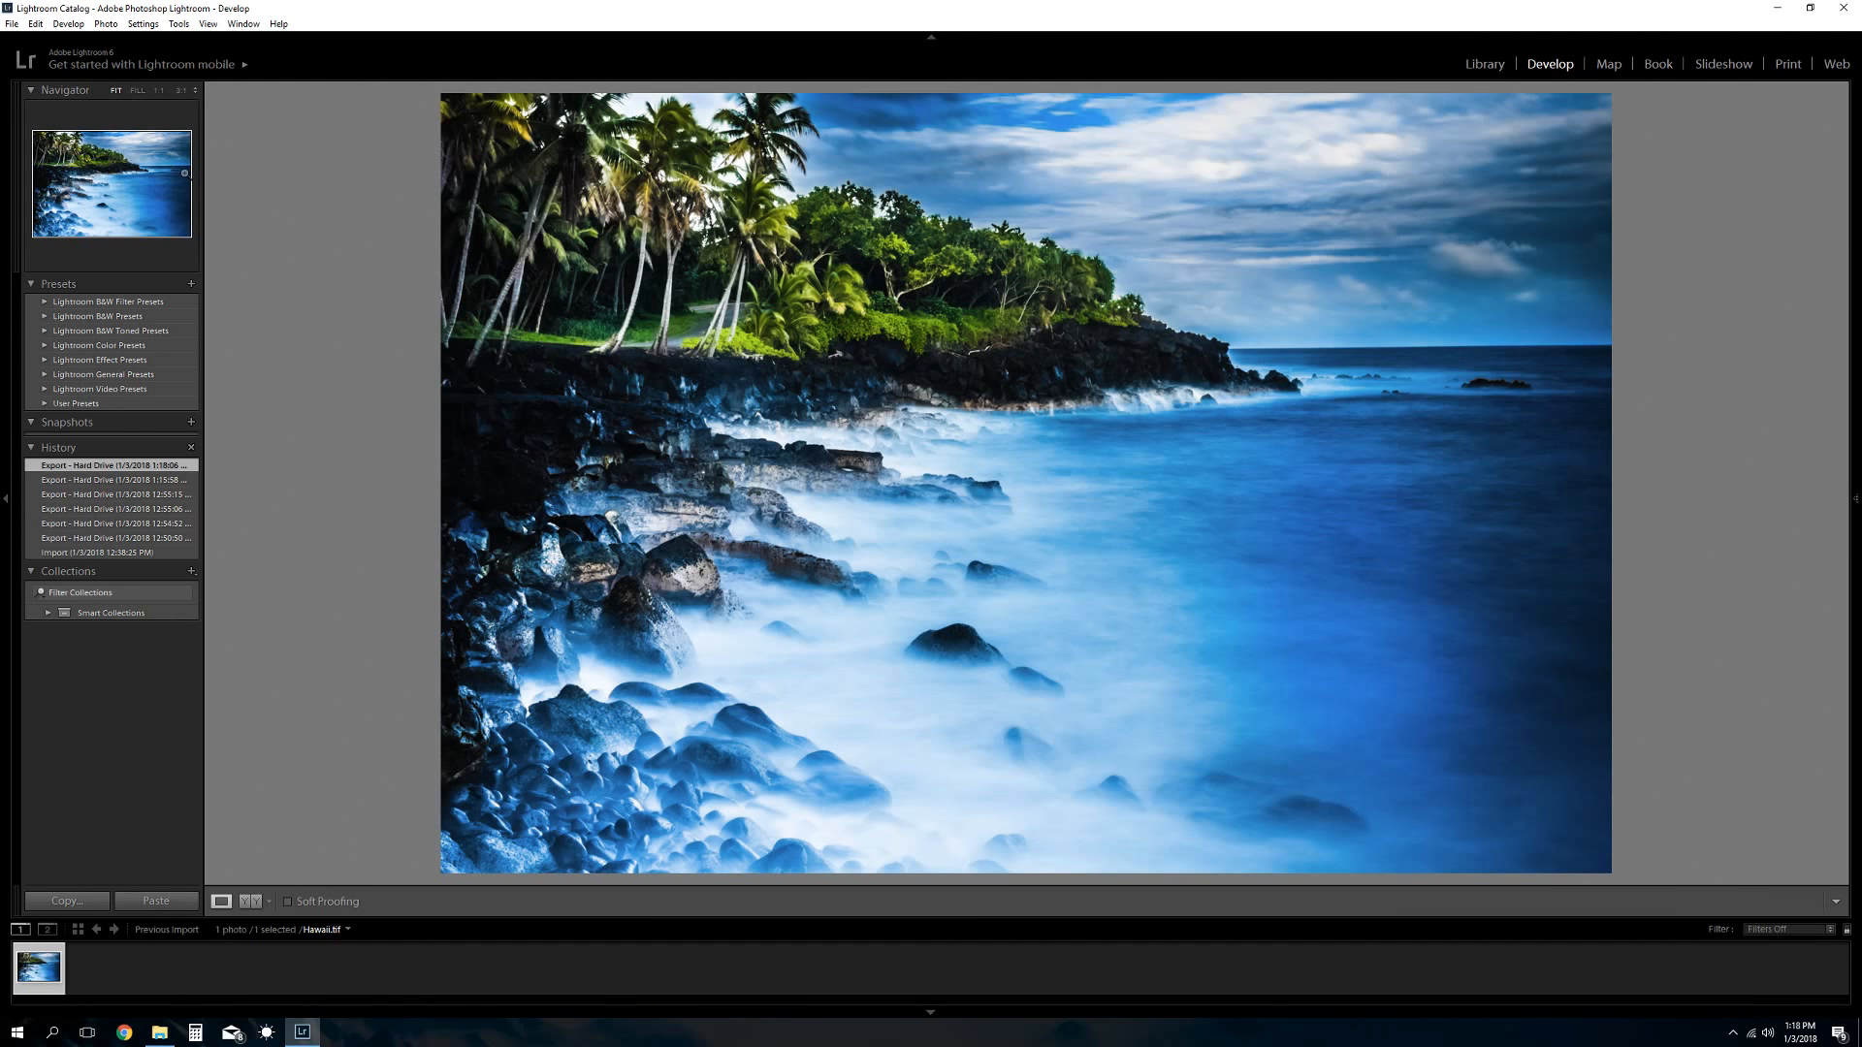
{"action": "left_click", "coordinate": [35, 24]}
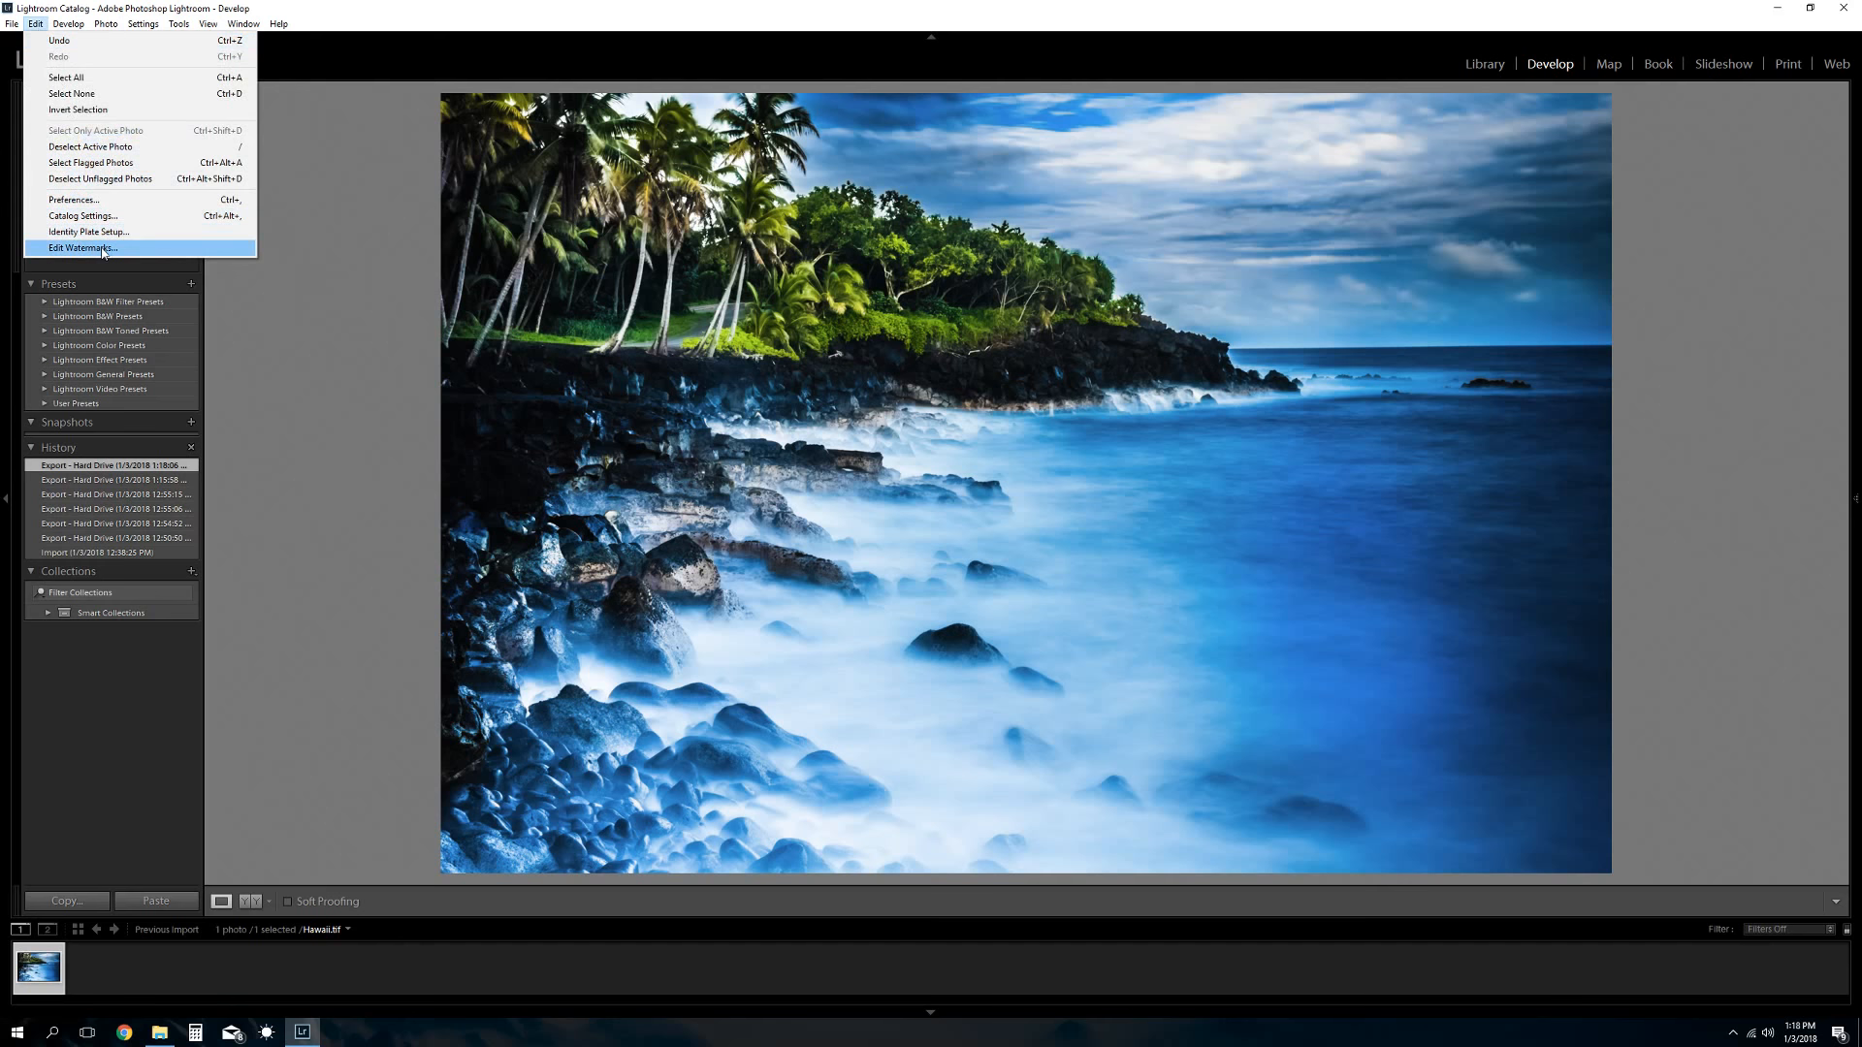
{"action": "left_click", "coordinate": [83, 248]}
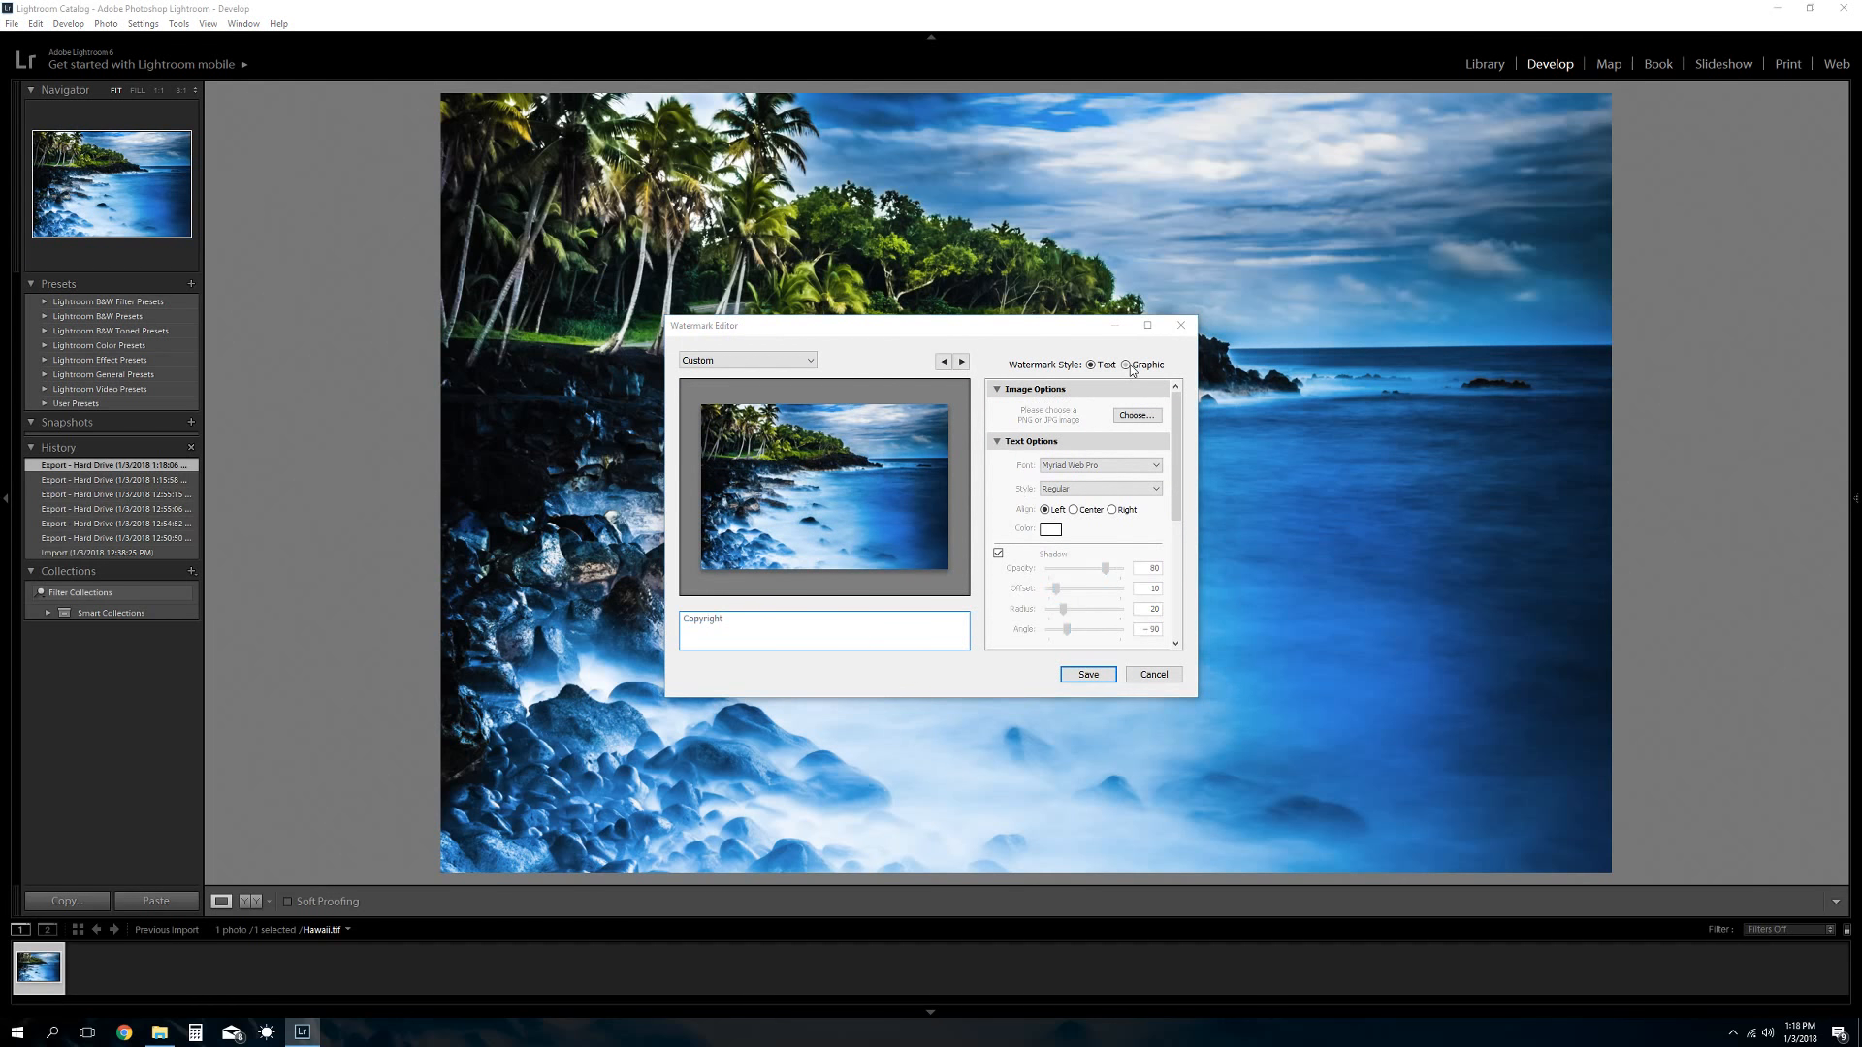
{"action": "left_click", "coordinate": [1128, 366]}
{"action": "left_click", "coordinate": [835, 441]}
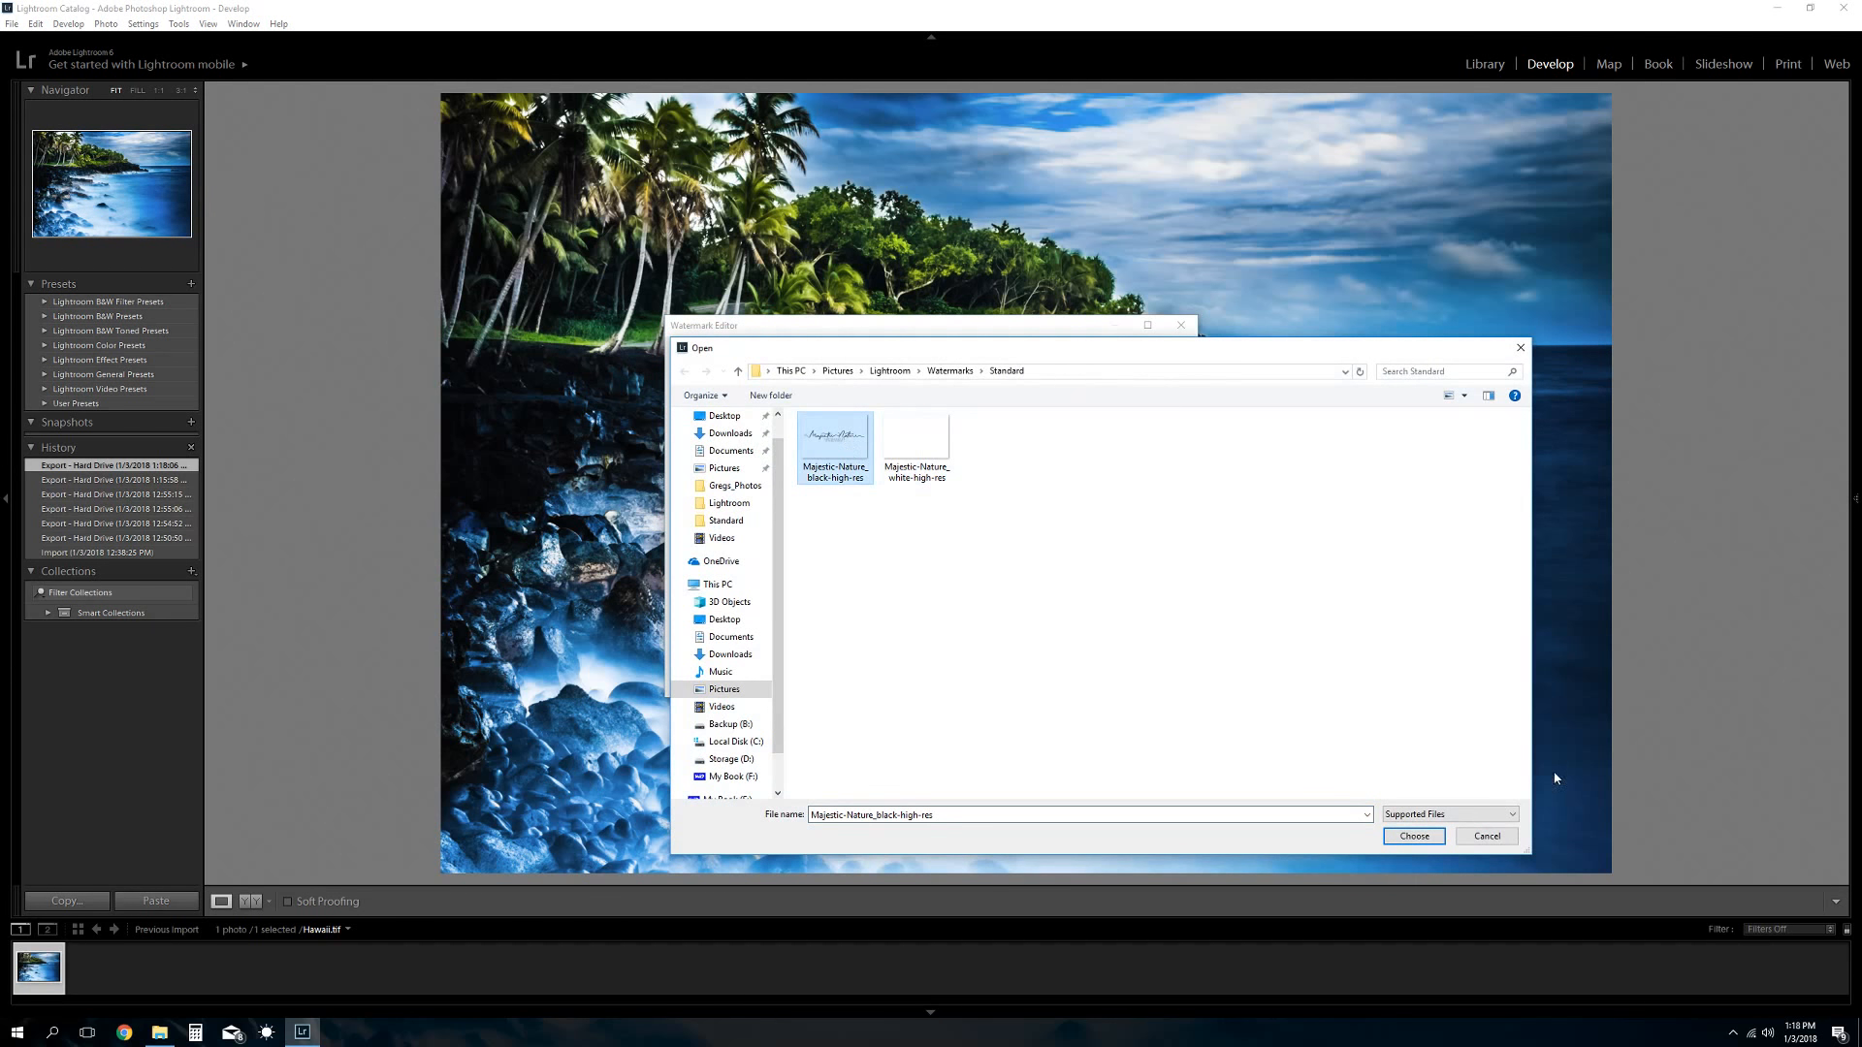
{"action": "left_click", "coordinate": [1414, 836]}
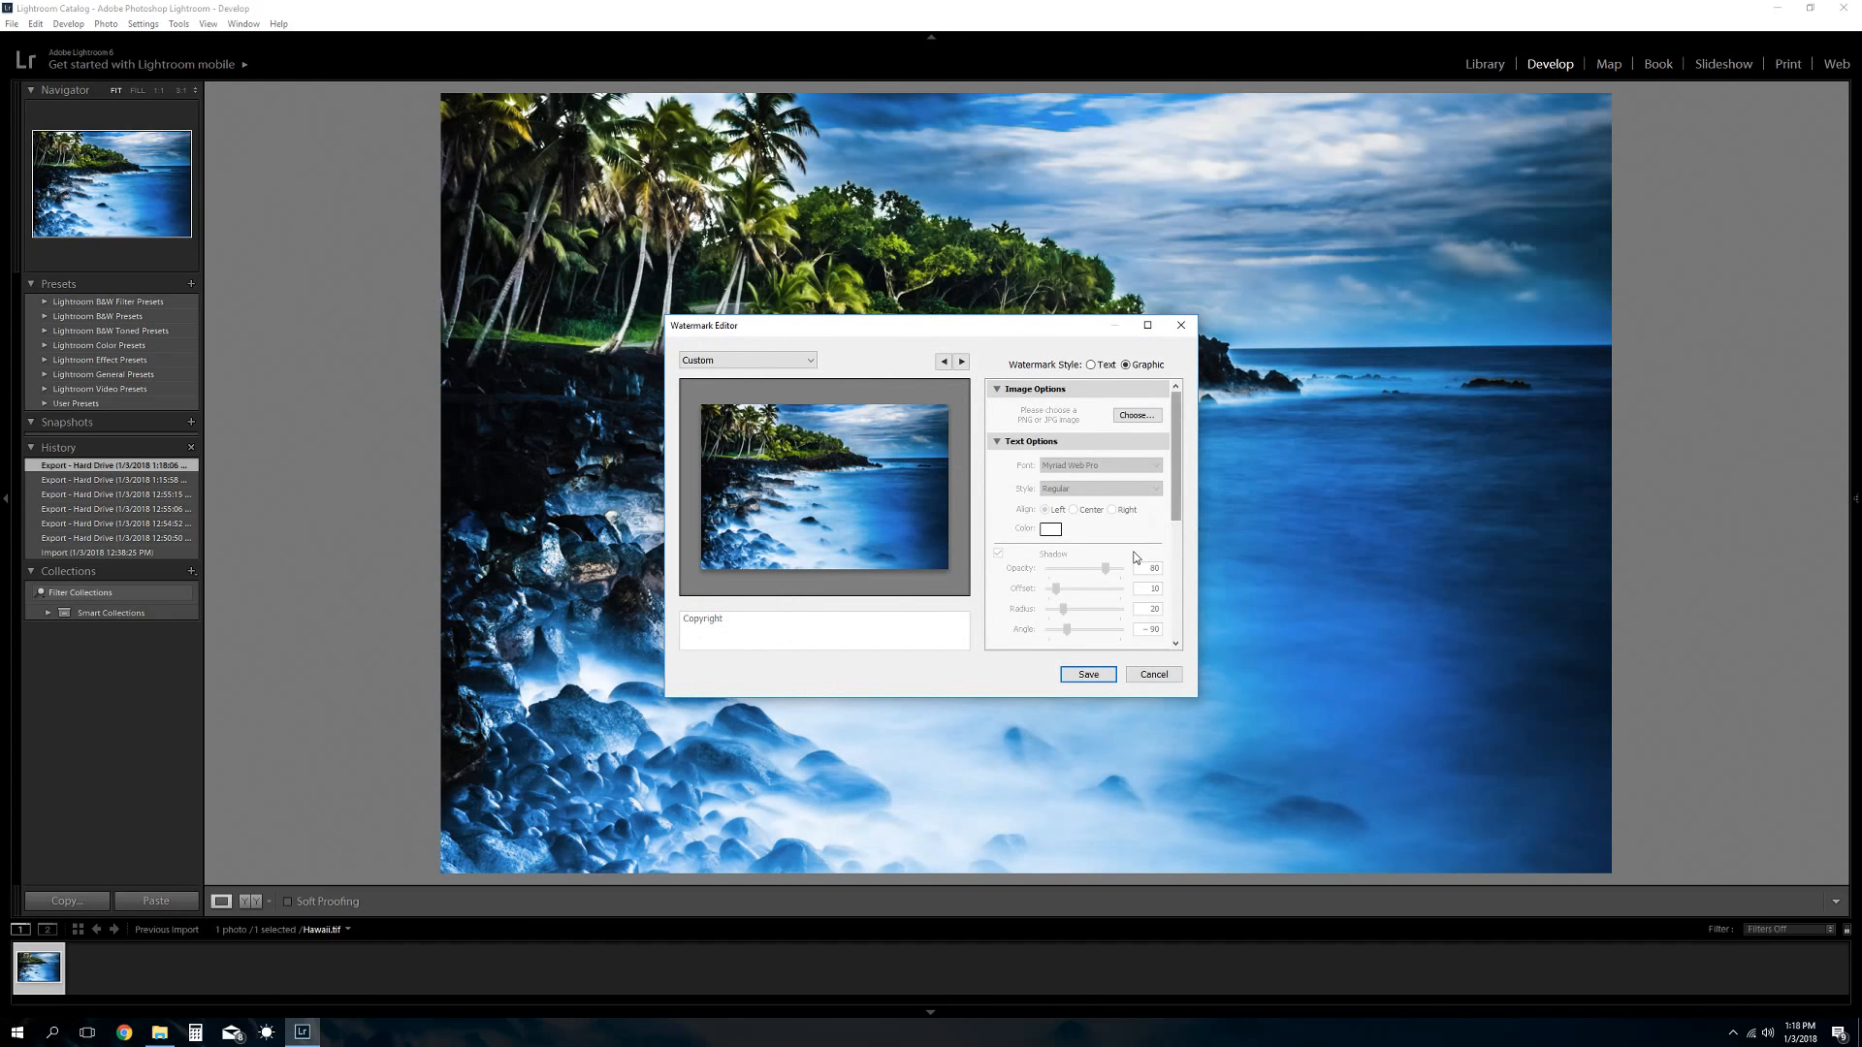
Set the black watermark's proportional size to 25 and its inset to 1 horizontally and -5 vertically
{"action": "left_click_drag", "start_coordinate": [1176, 456], "coordinate": [1176, 572]}
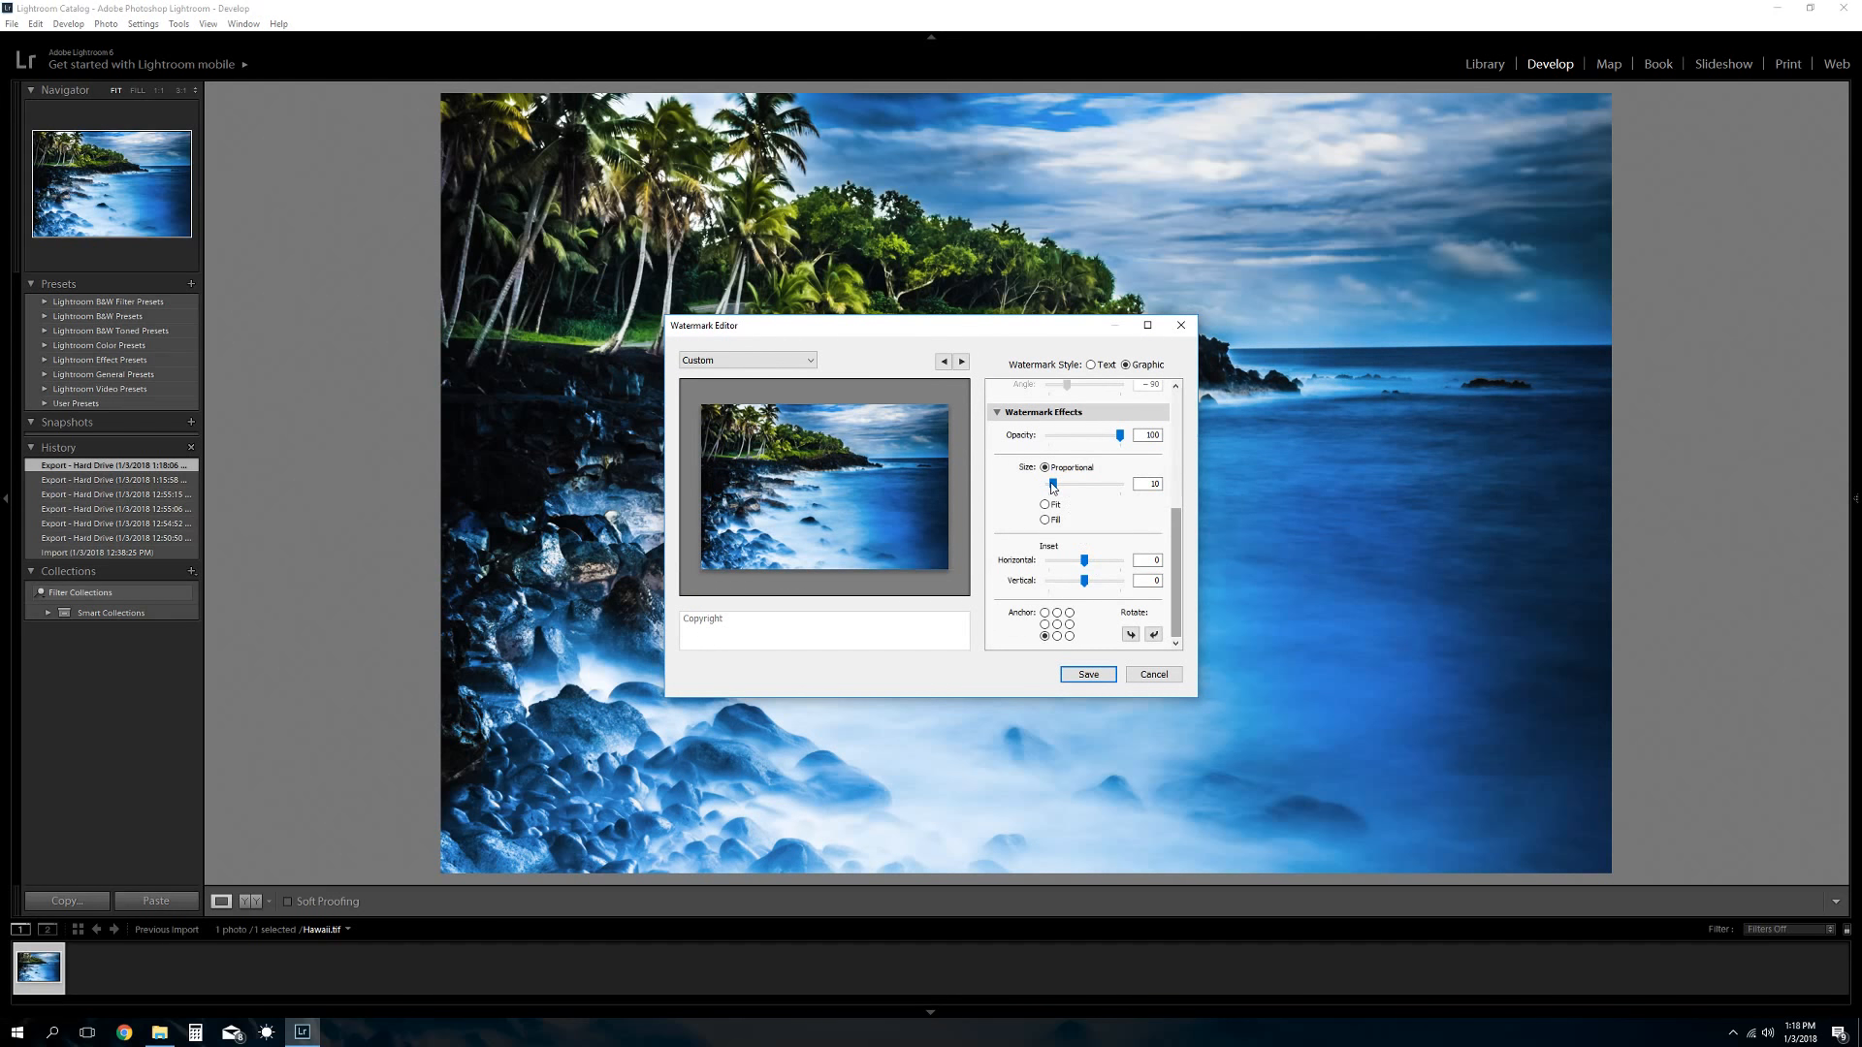
{"action": "left_click_drag", "start_coordinate": [1052, 487], "coordinate": [1061, 487]}
{"action": "left_click_drag", "start_coordinate": [1085, 562], "coordinate": [1068, 582]}
Save the black watermark settings as a new preset named Black Left
{"action": "left_click", "coordinate": [1088, 675]}
{"action": "type", "text": "Black Left"}
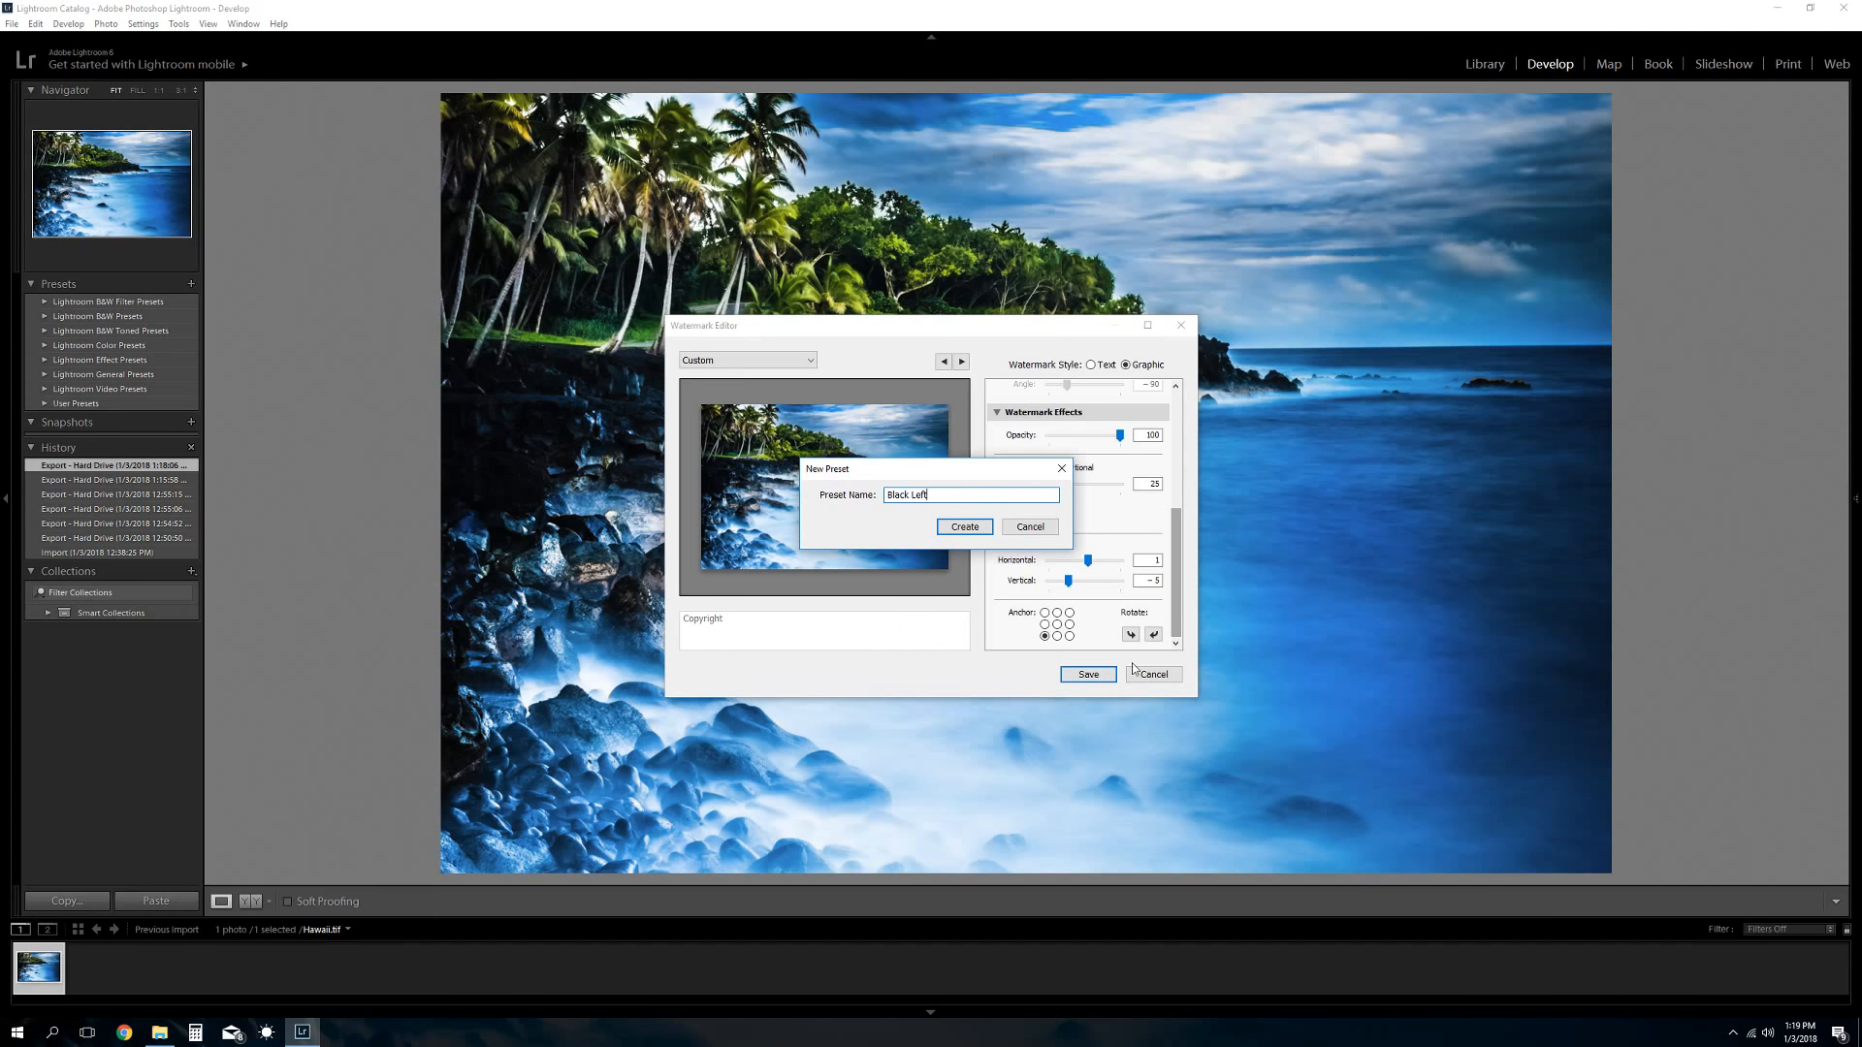
{"action": "left_click", "coordinate": [985, 529]}
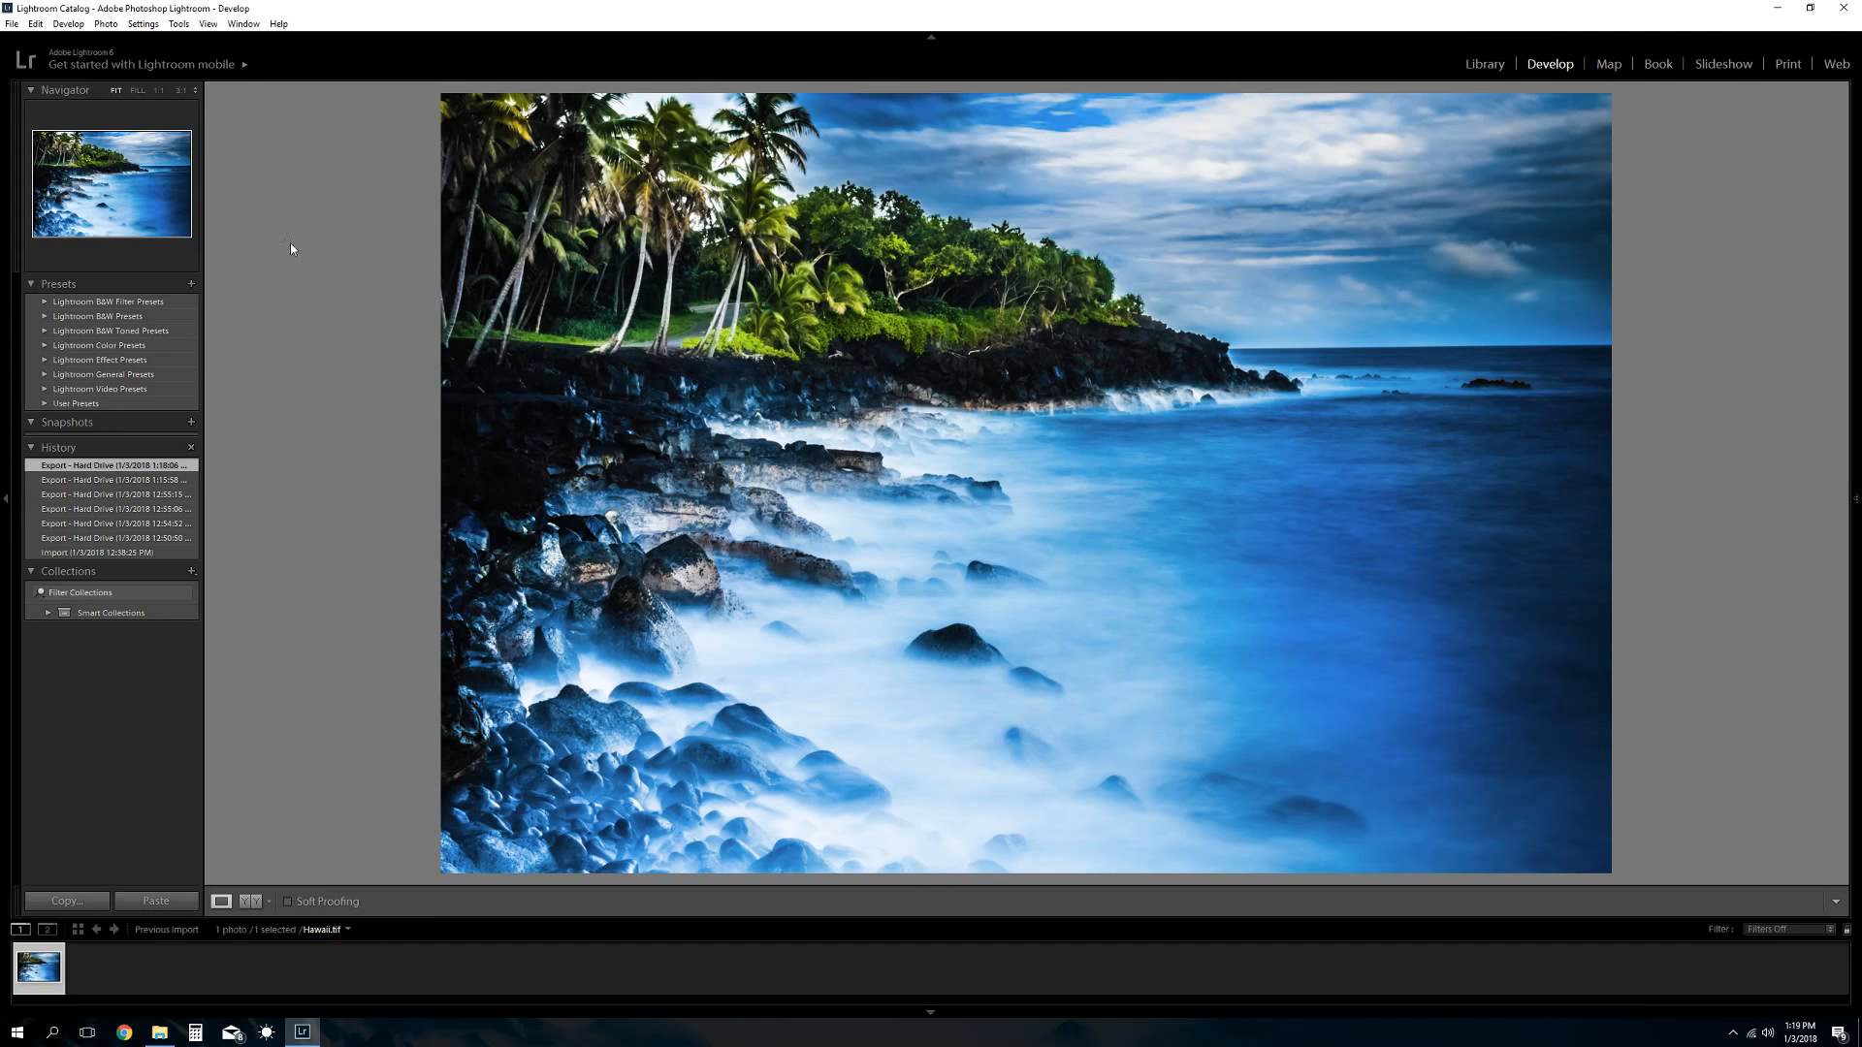
Start another graphic watermark in the Watermark Editor with the Majestic-Nature_black-high-res image
{"action": "left_click", "coordinate": [35, 24]}
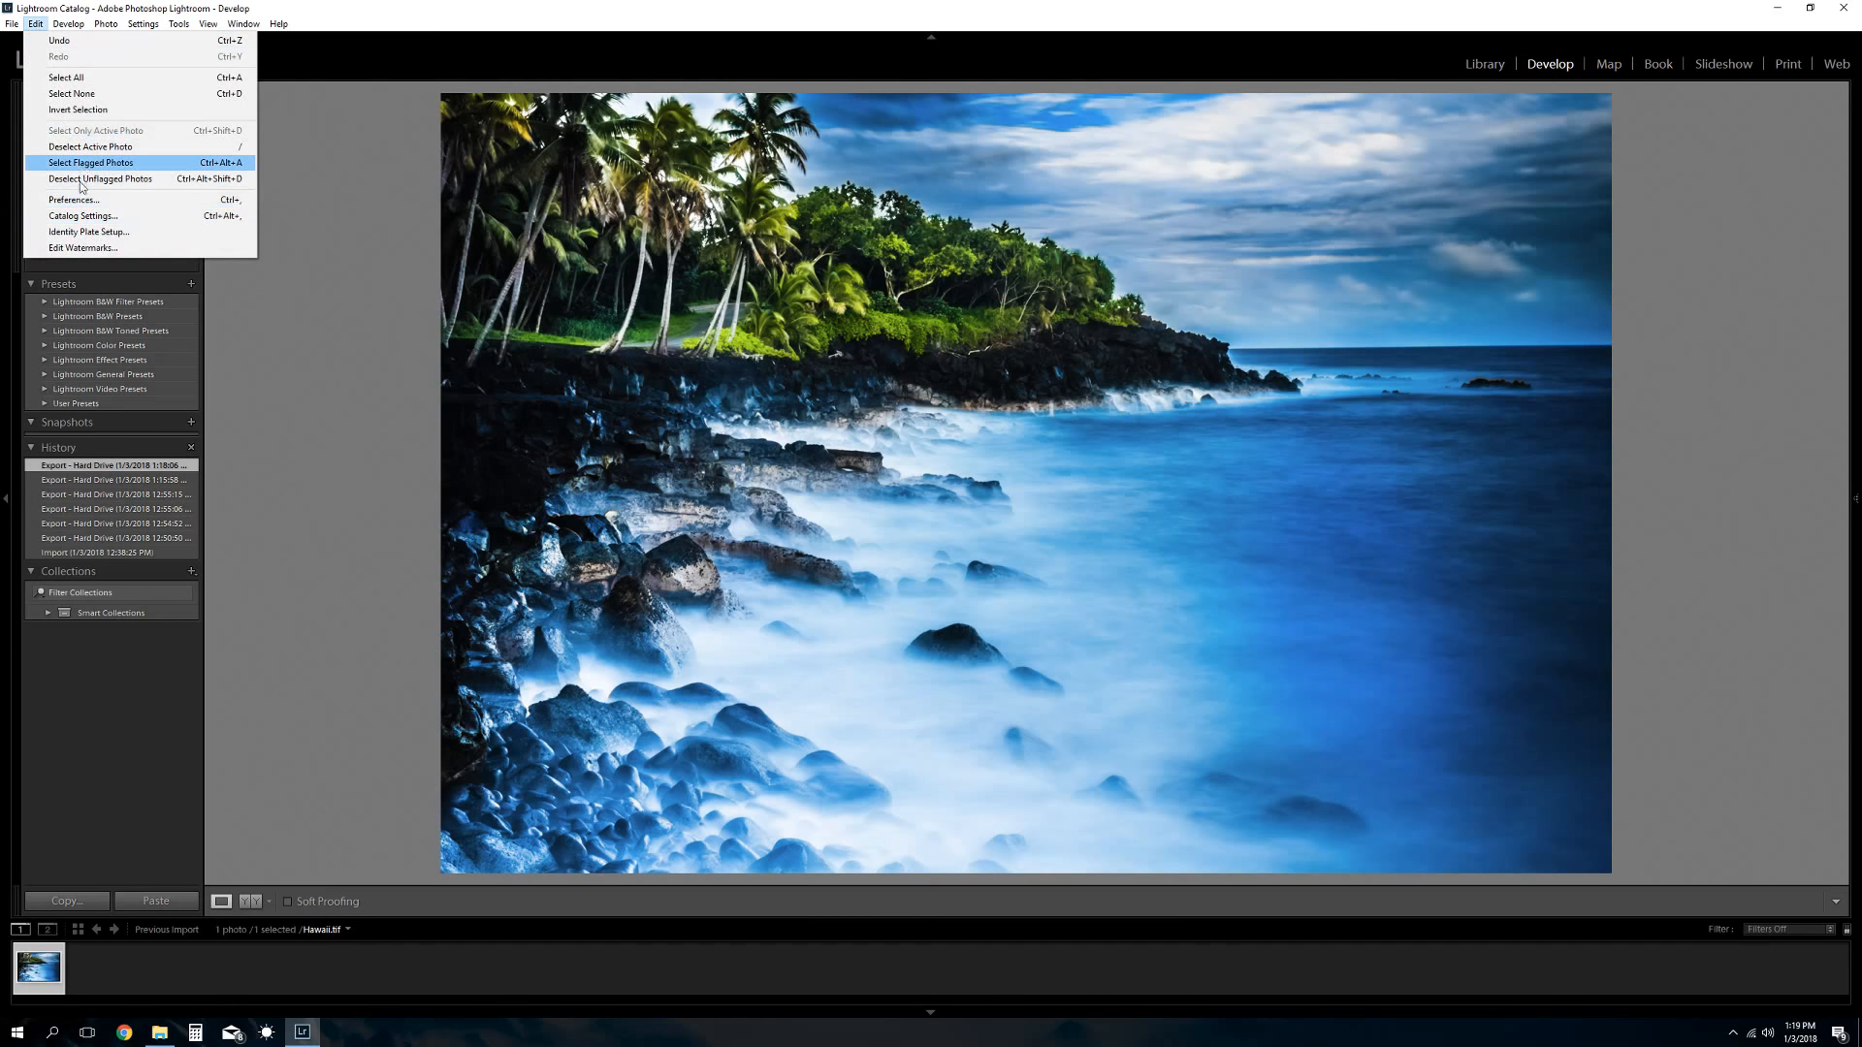
{"action": "left_click", "coordinate": [83, 247]}
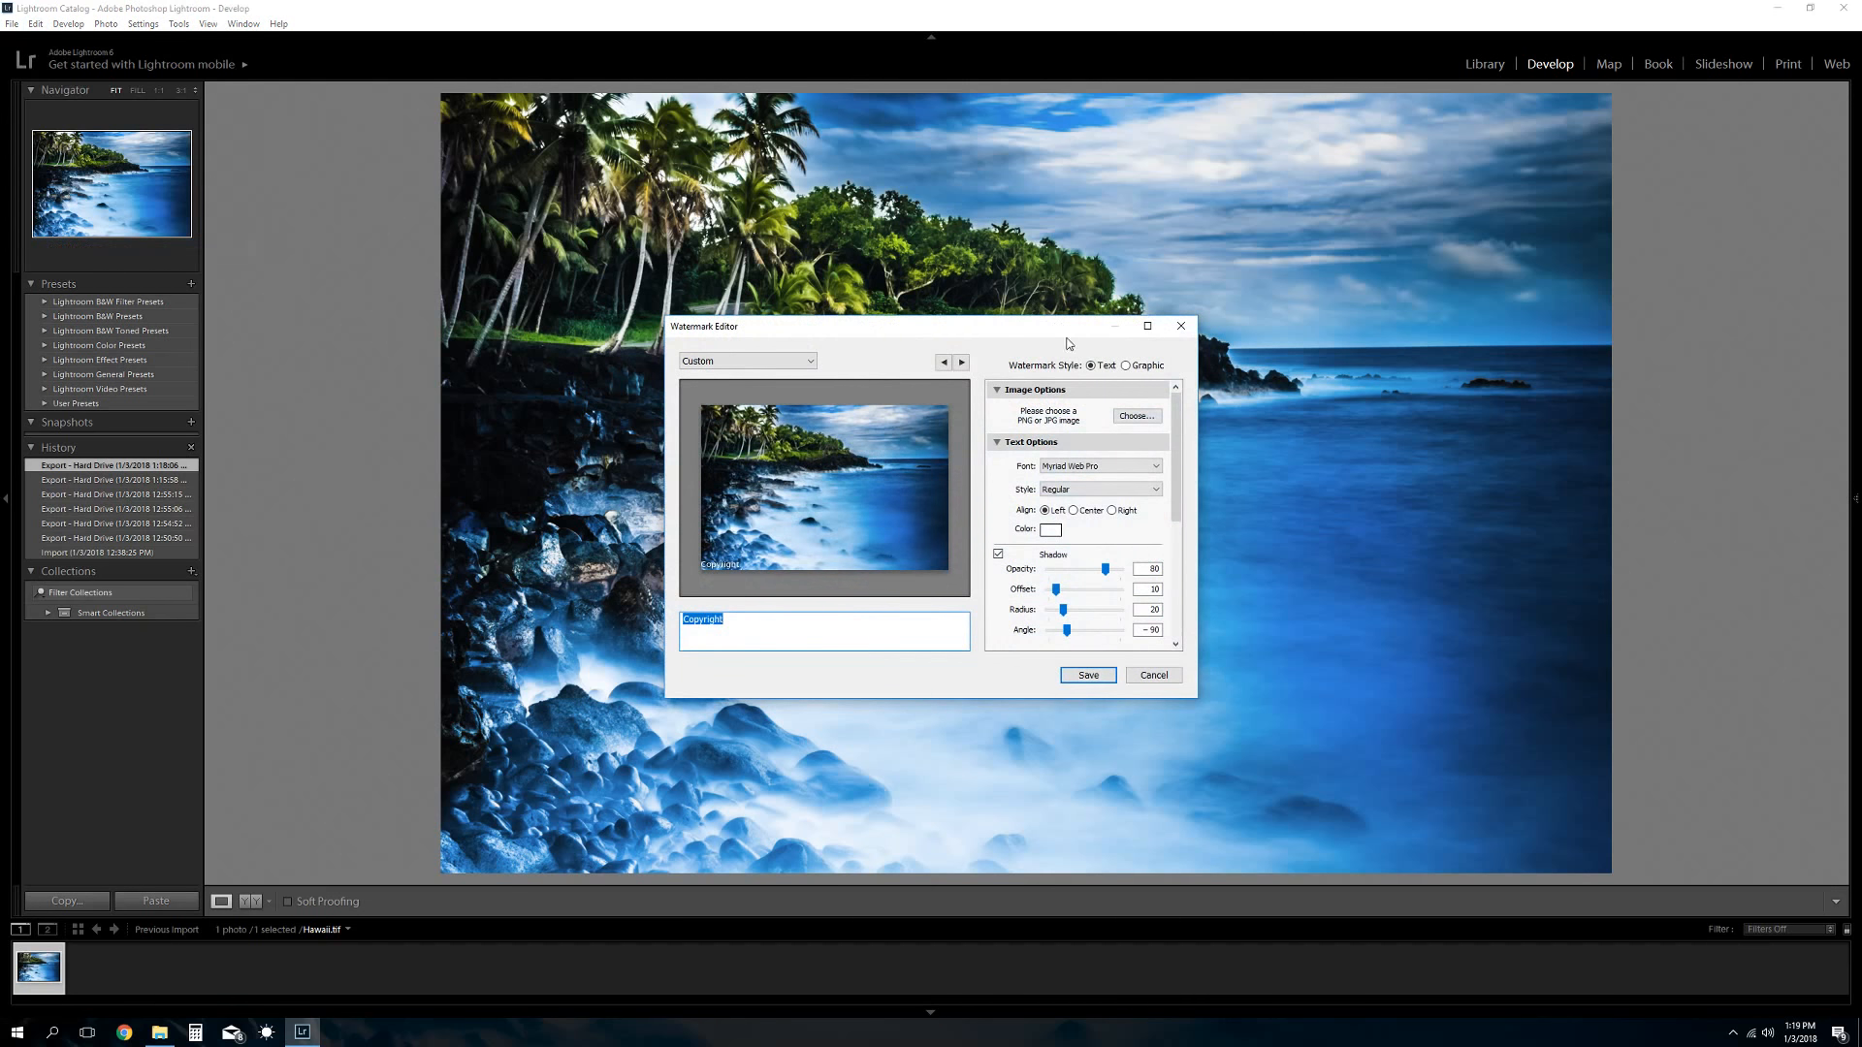
{"action": "left_click", "coordinate": [1136, 415]}
{"action": "left_click", "coordinate": [861, 445]}
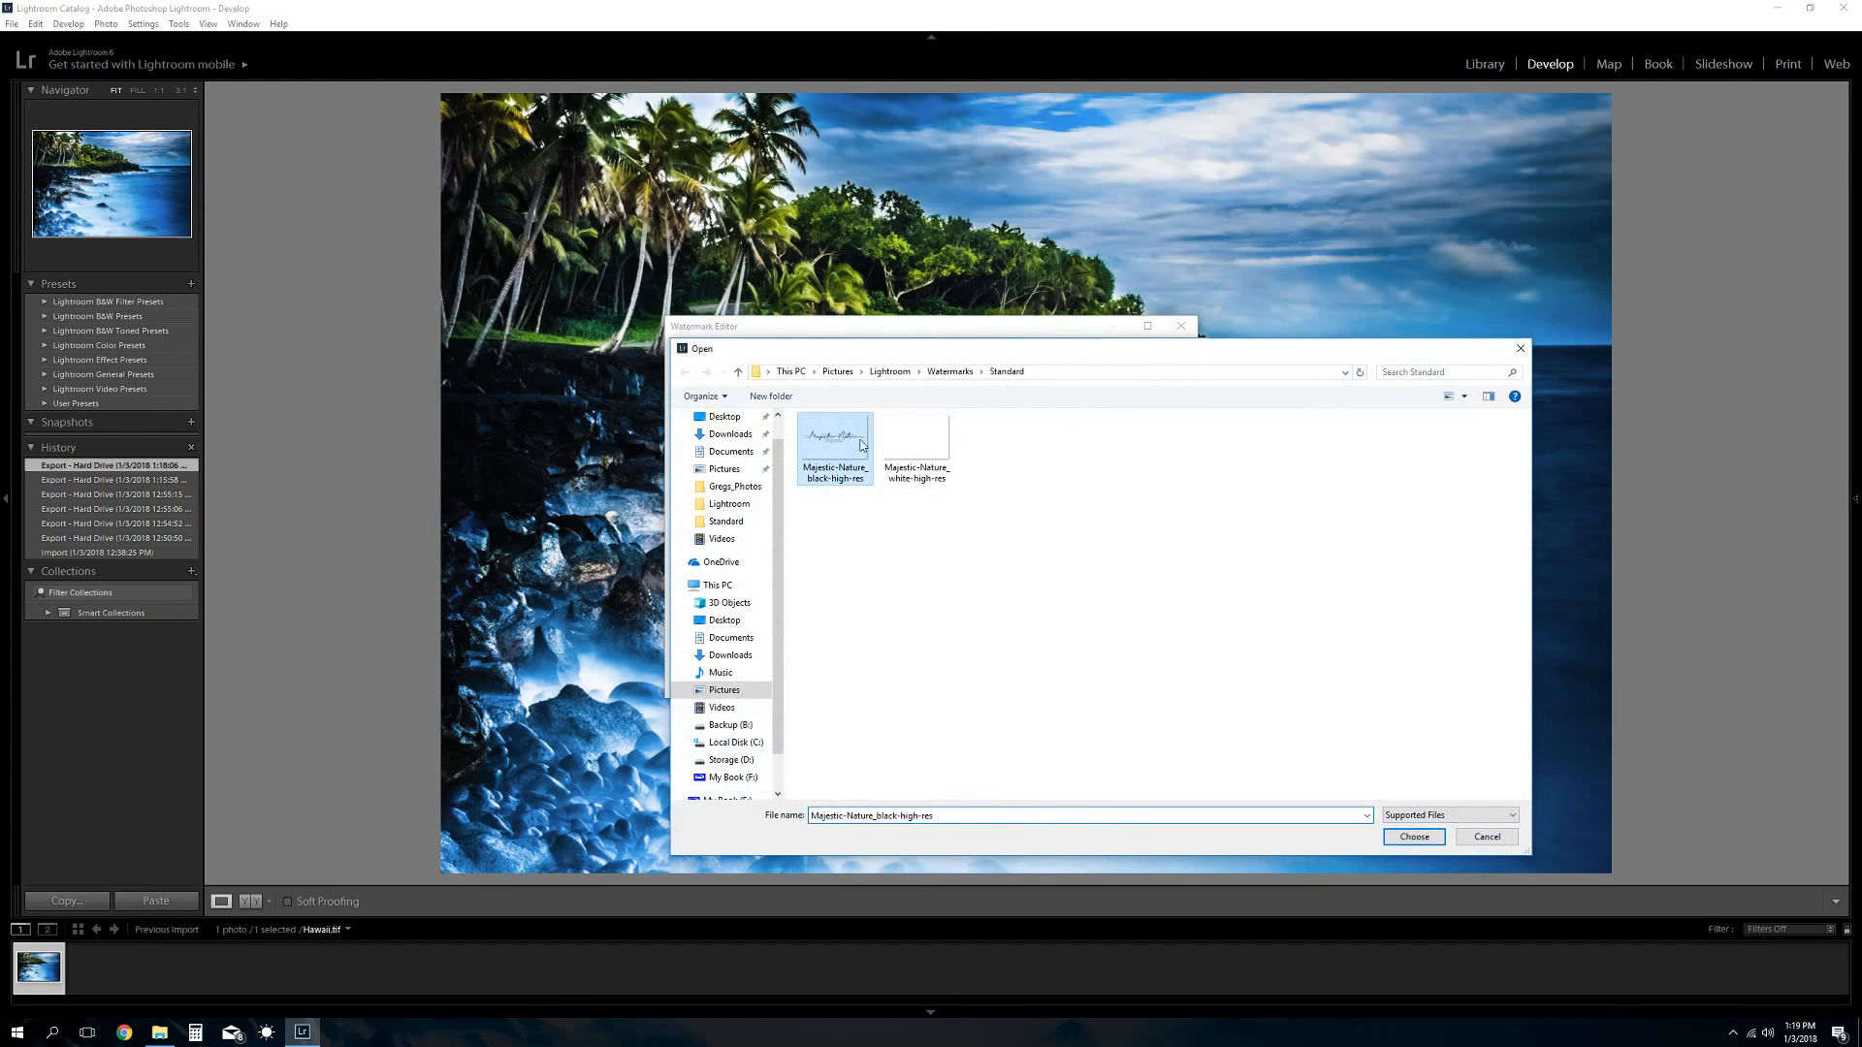
{"action": "left_click", "coordinate": [1413, 836]}
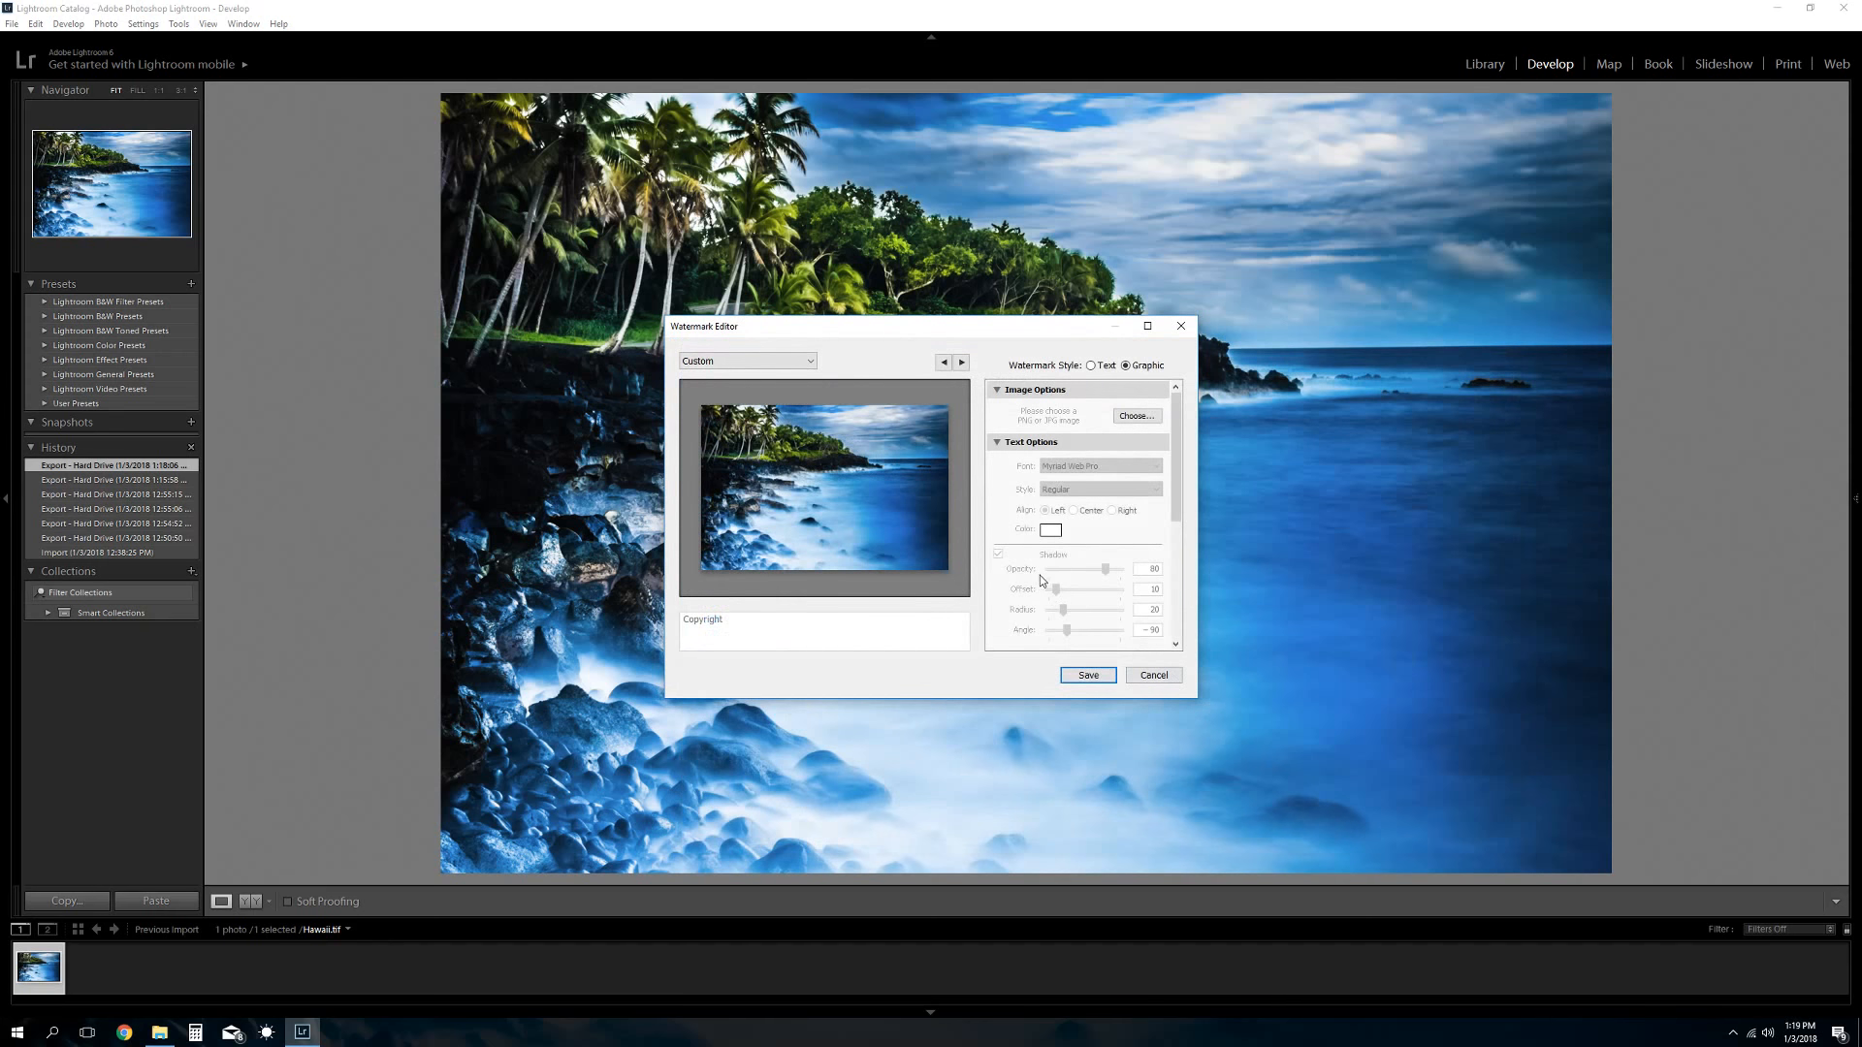
Set the watermark to proportional size 25, with insets of 1 horizontally and -5 vertically, anchored at the photo's bottom-right corner
{"action": "scroll", "coordinate": [1040, 574], "scroll_direction": "down", "scroll_amount": 5}
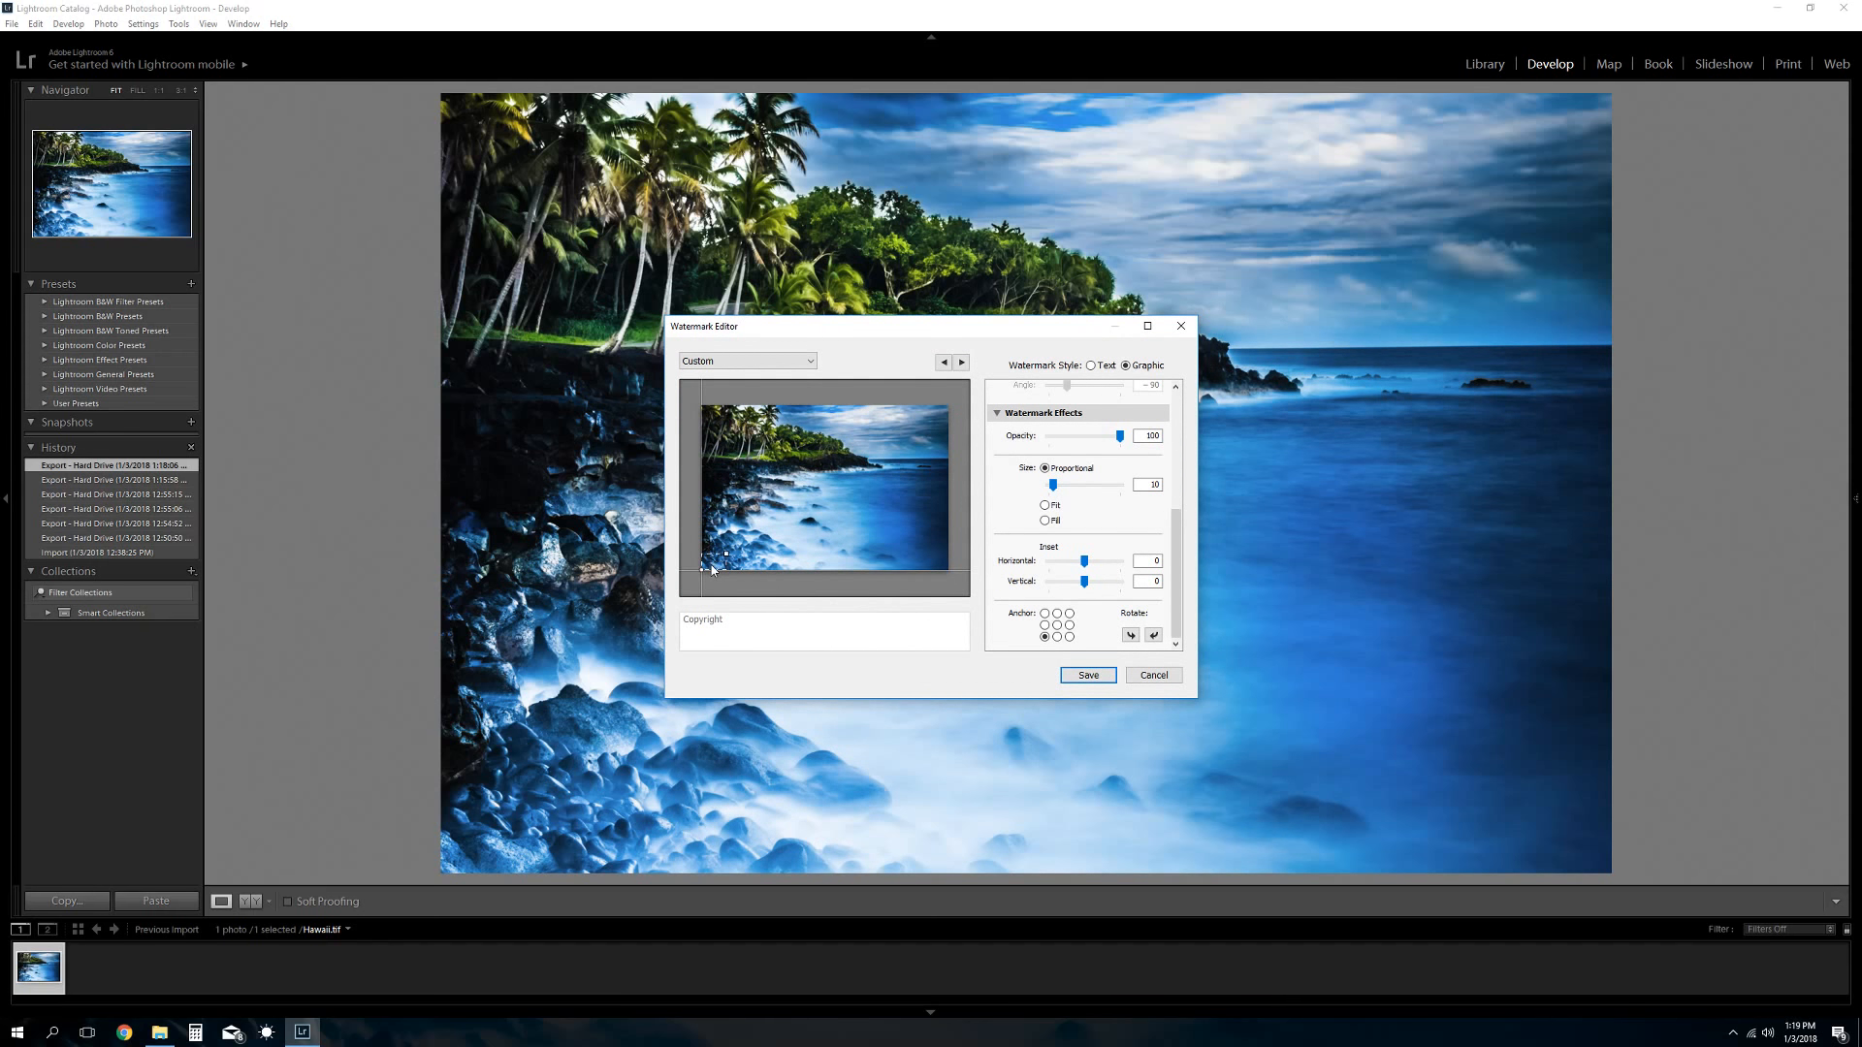
{"action": "left_click_drag", "start_coordinate": [1054, 488], "coordinate": [1062, 489]}
{"action": "left_click_drag", "start_coordinate": [1086, 586], "coordinate": [1069, 588]}
{"action": "left_click", "coordinate": [1070, 636]}
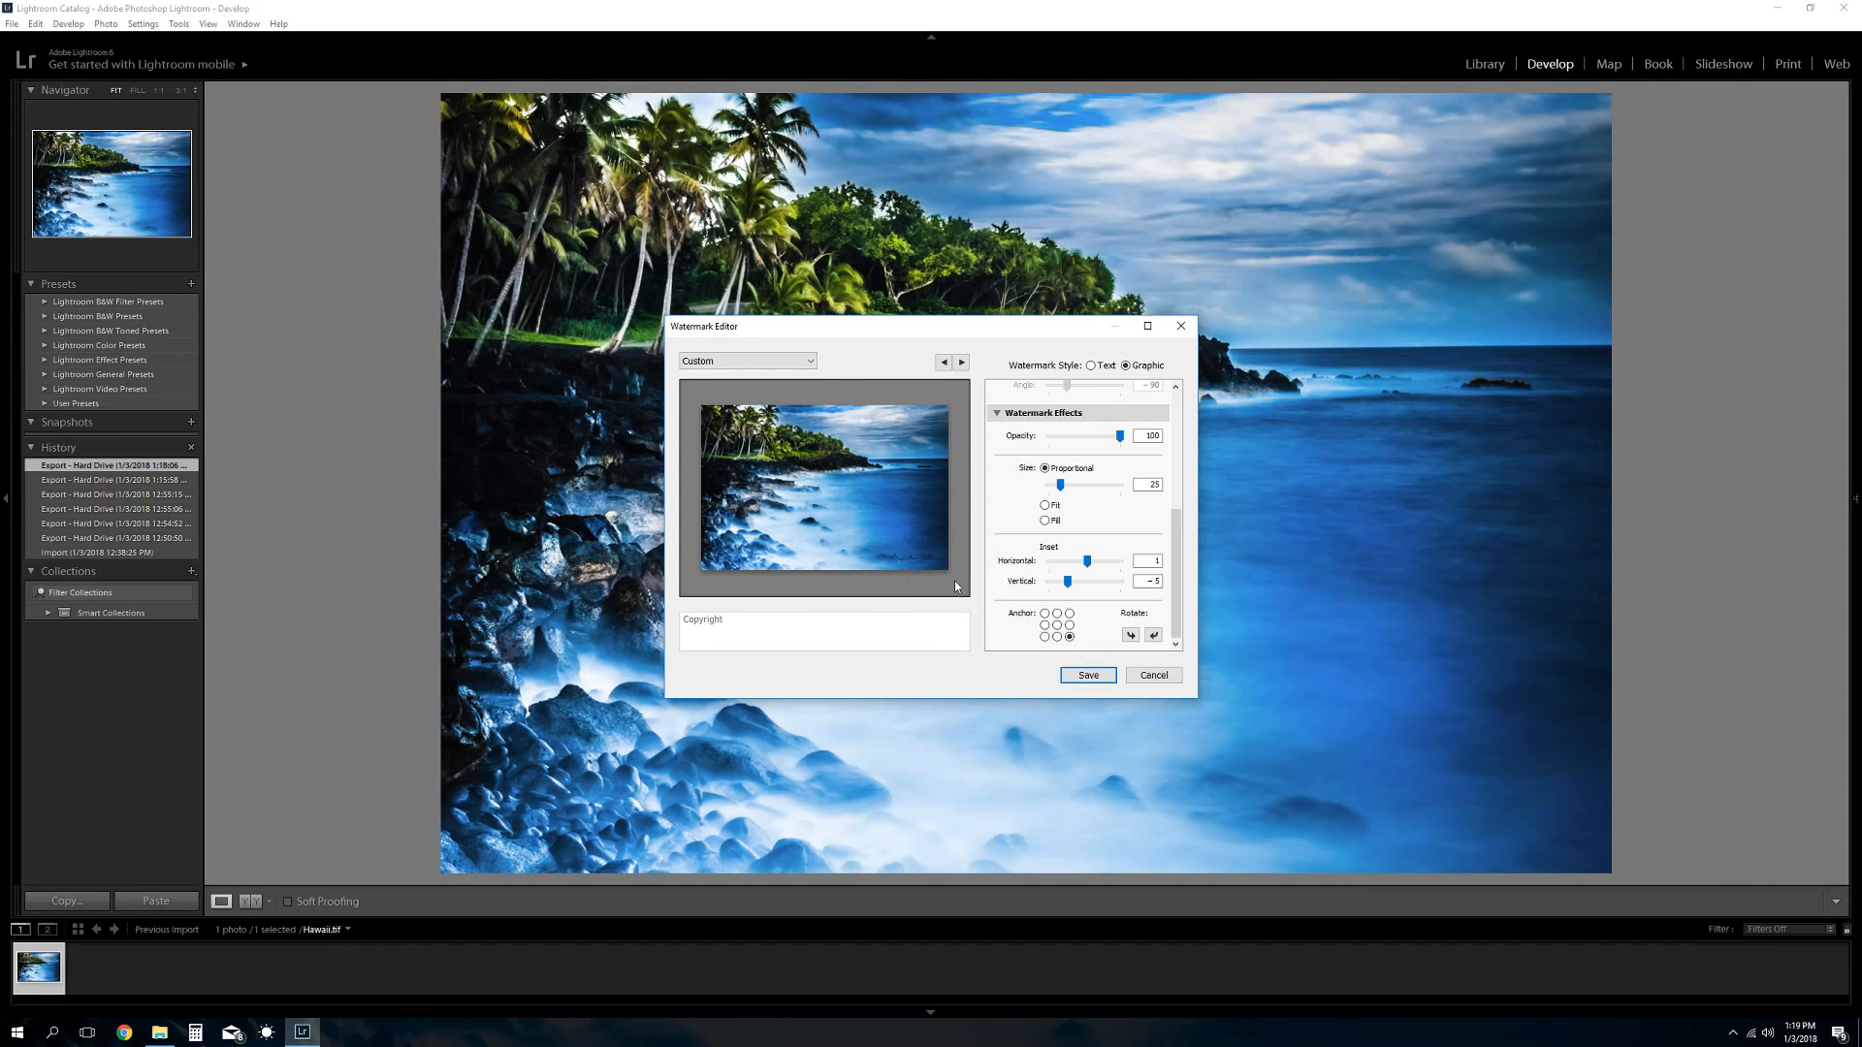
Save this watermark as a new preset named Black Right
{"action": "left_click", "coordinate": [1084, 677]}
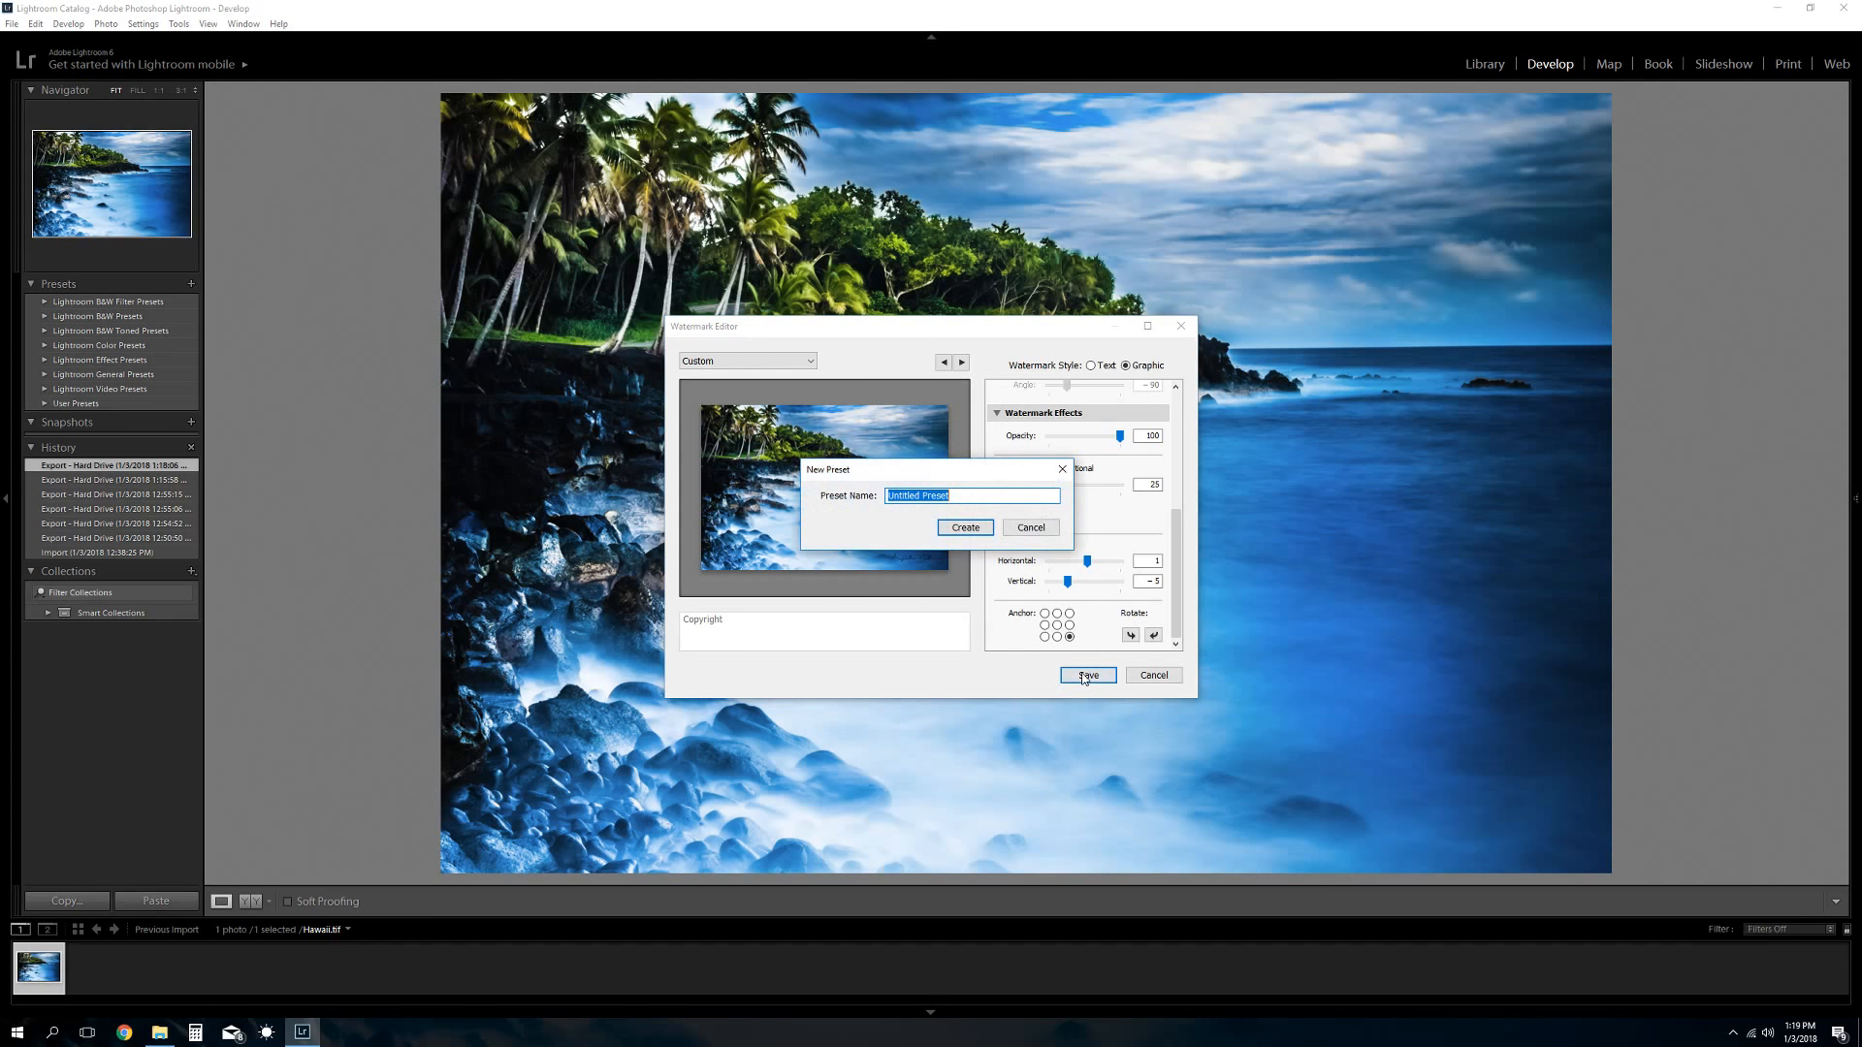
{"action": "type", "text": "Black Right"}
{"action": "left_click", "coordinate": [970, 529]}
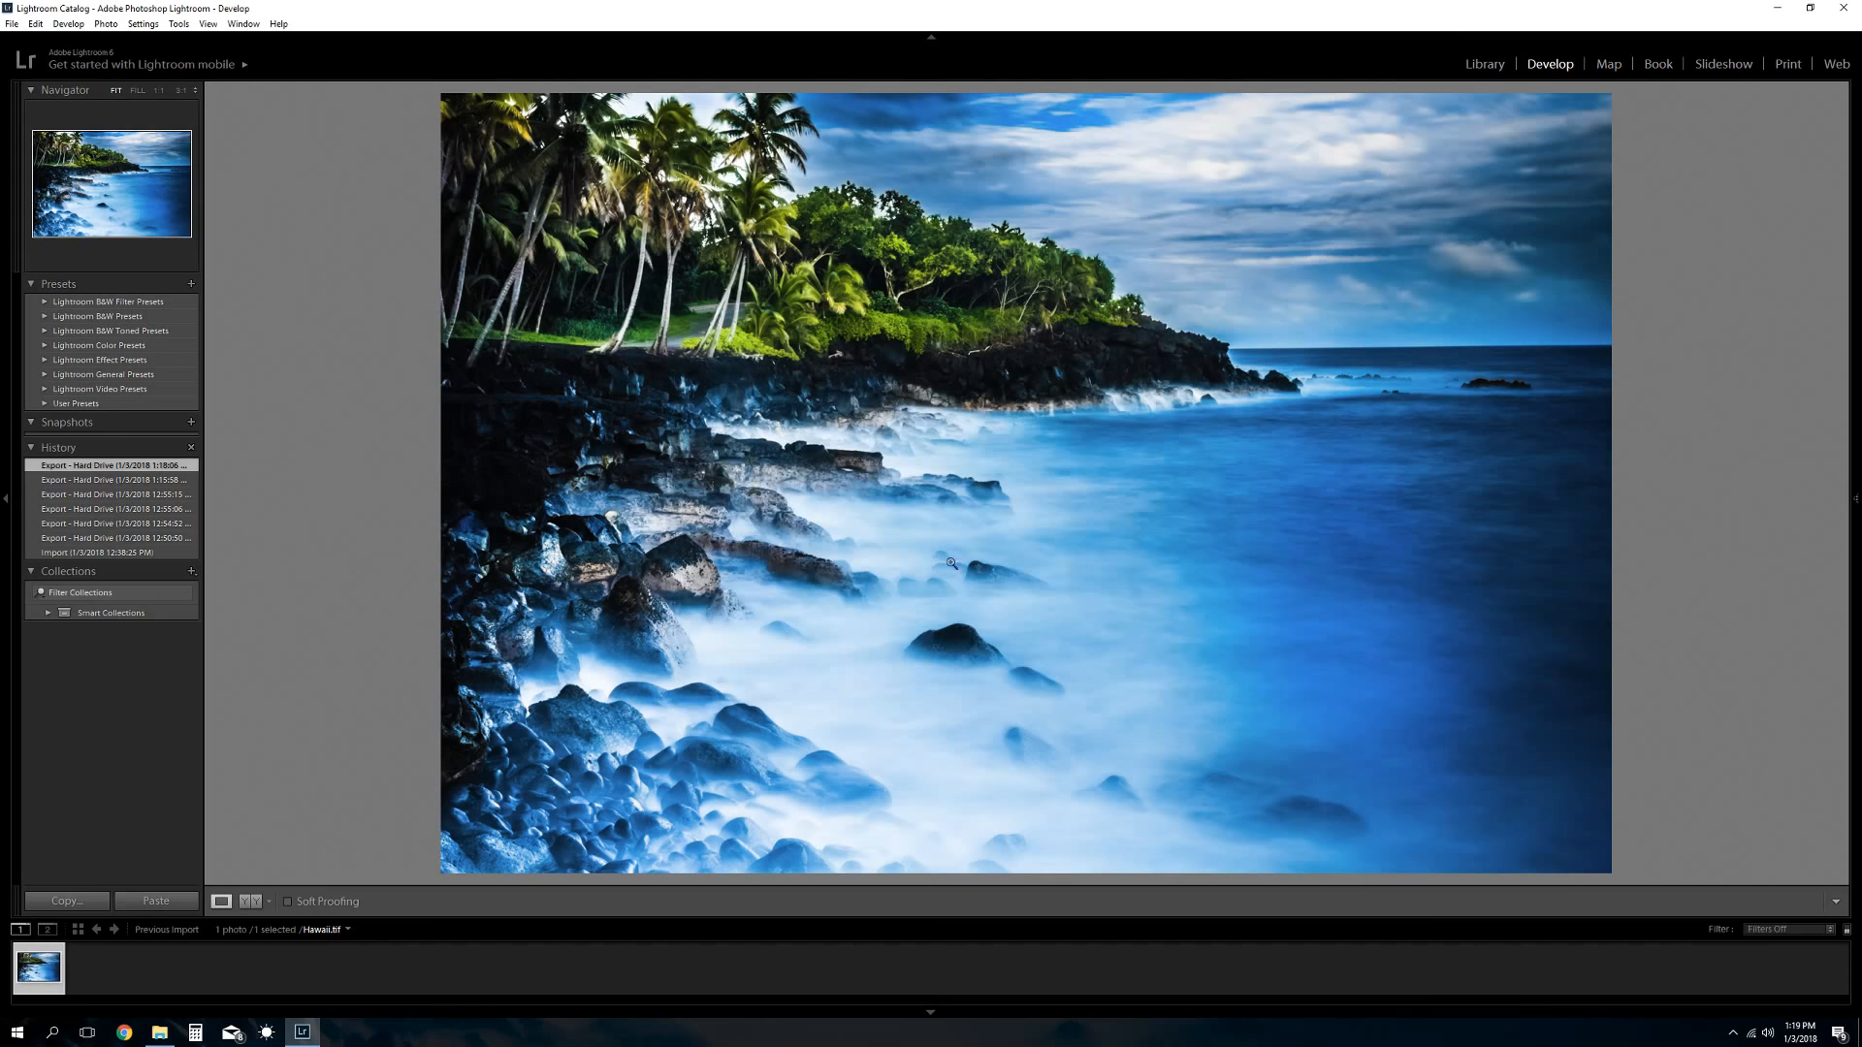
Export the Hawaii photo to the desktop with the Black Right watermark, using a unique file name
{"action": "right_click", "coordinate": [1112, 482]}
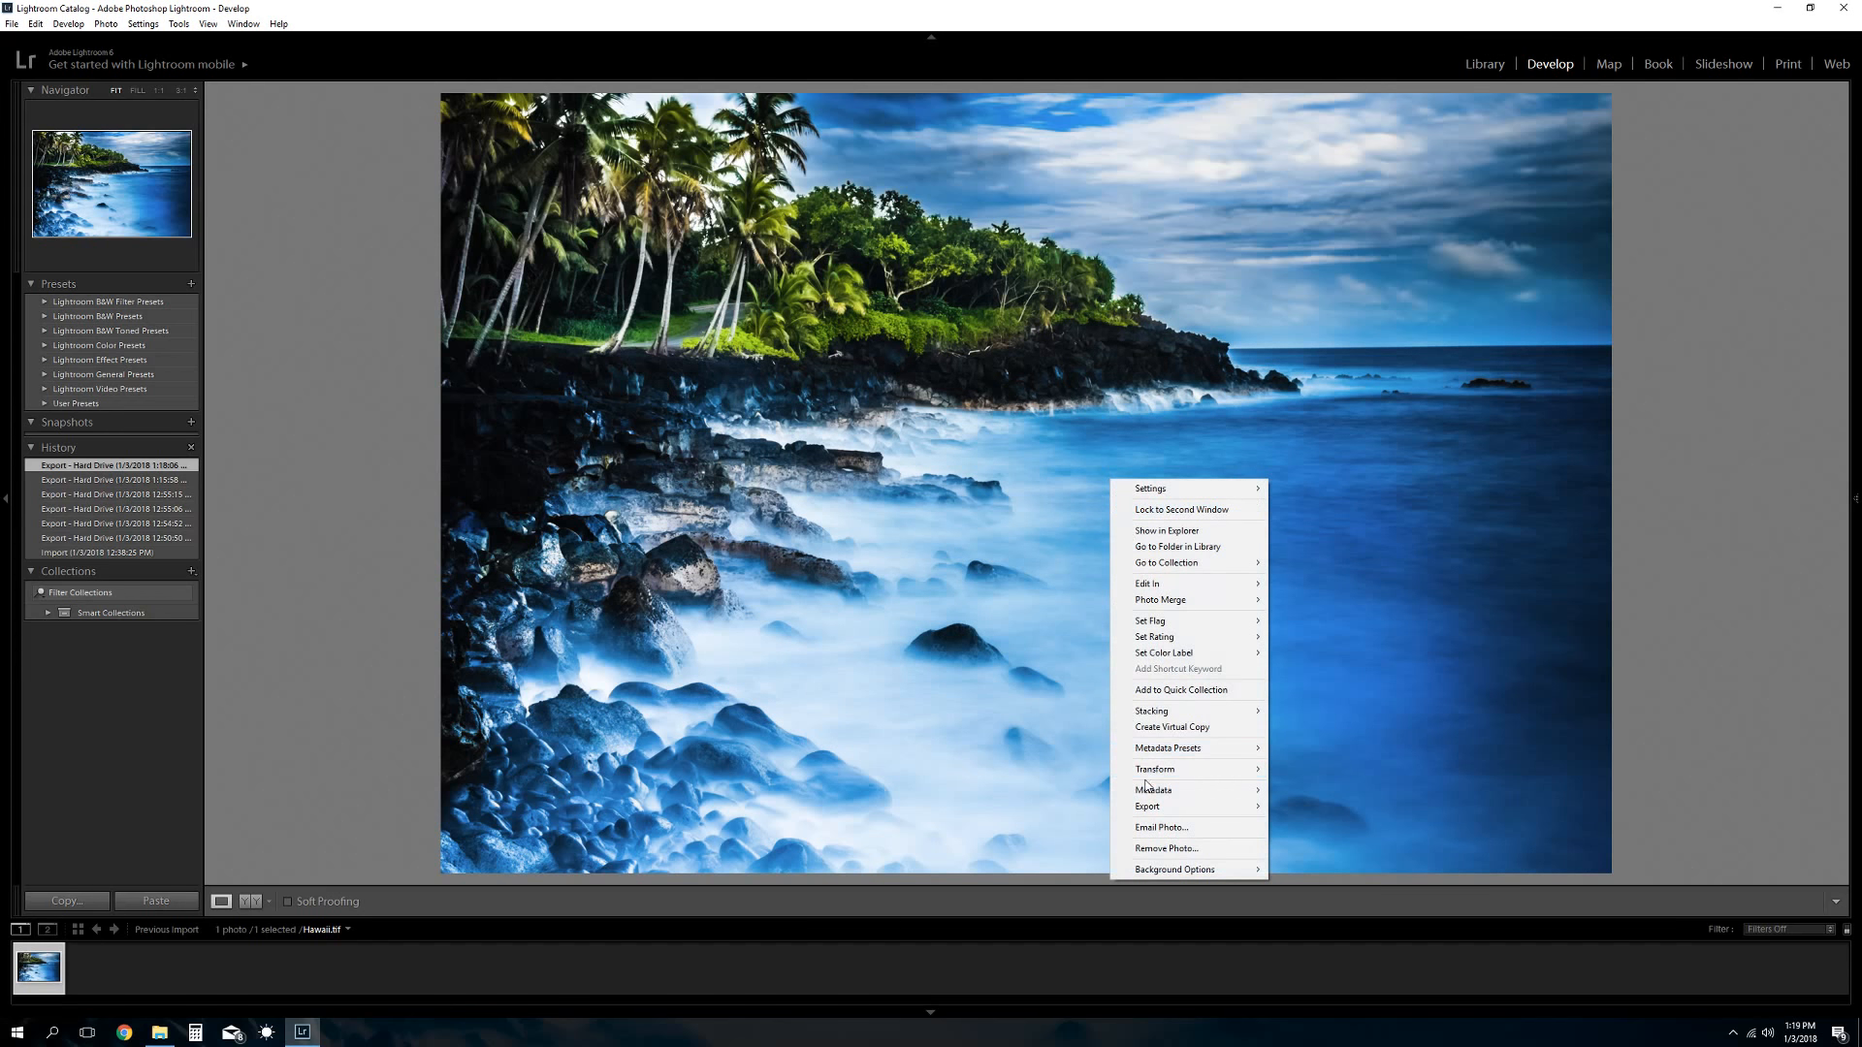
{"action": "mouse_move", "coordinate": [1154, 807]}
{"action": "left_click", "coordinate": [1289, 810]}
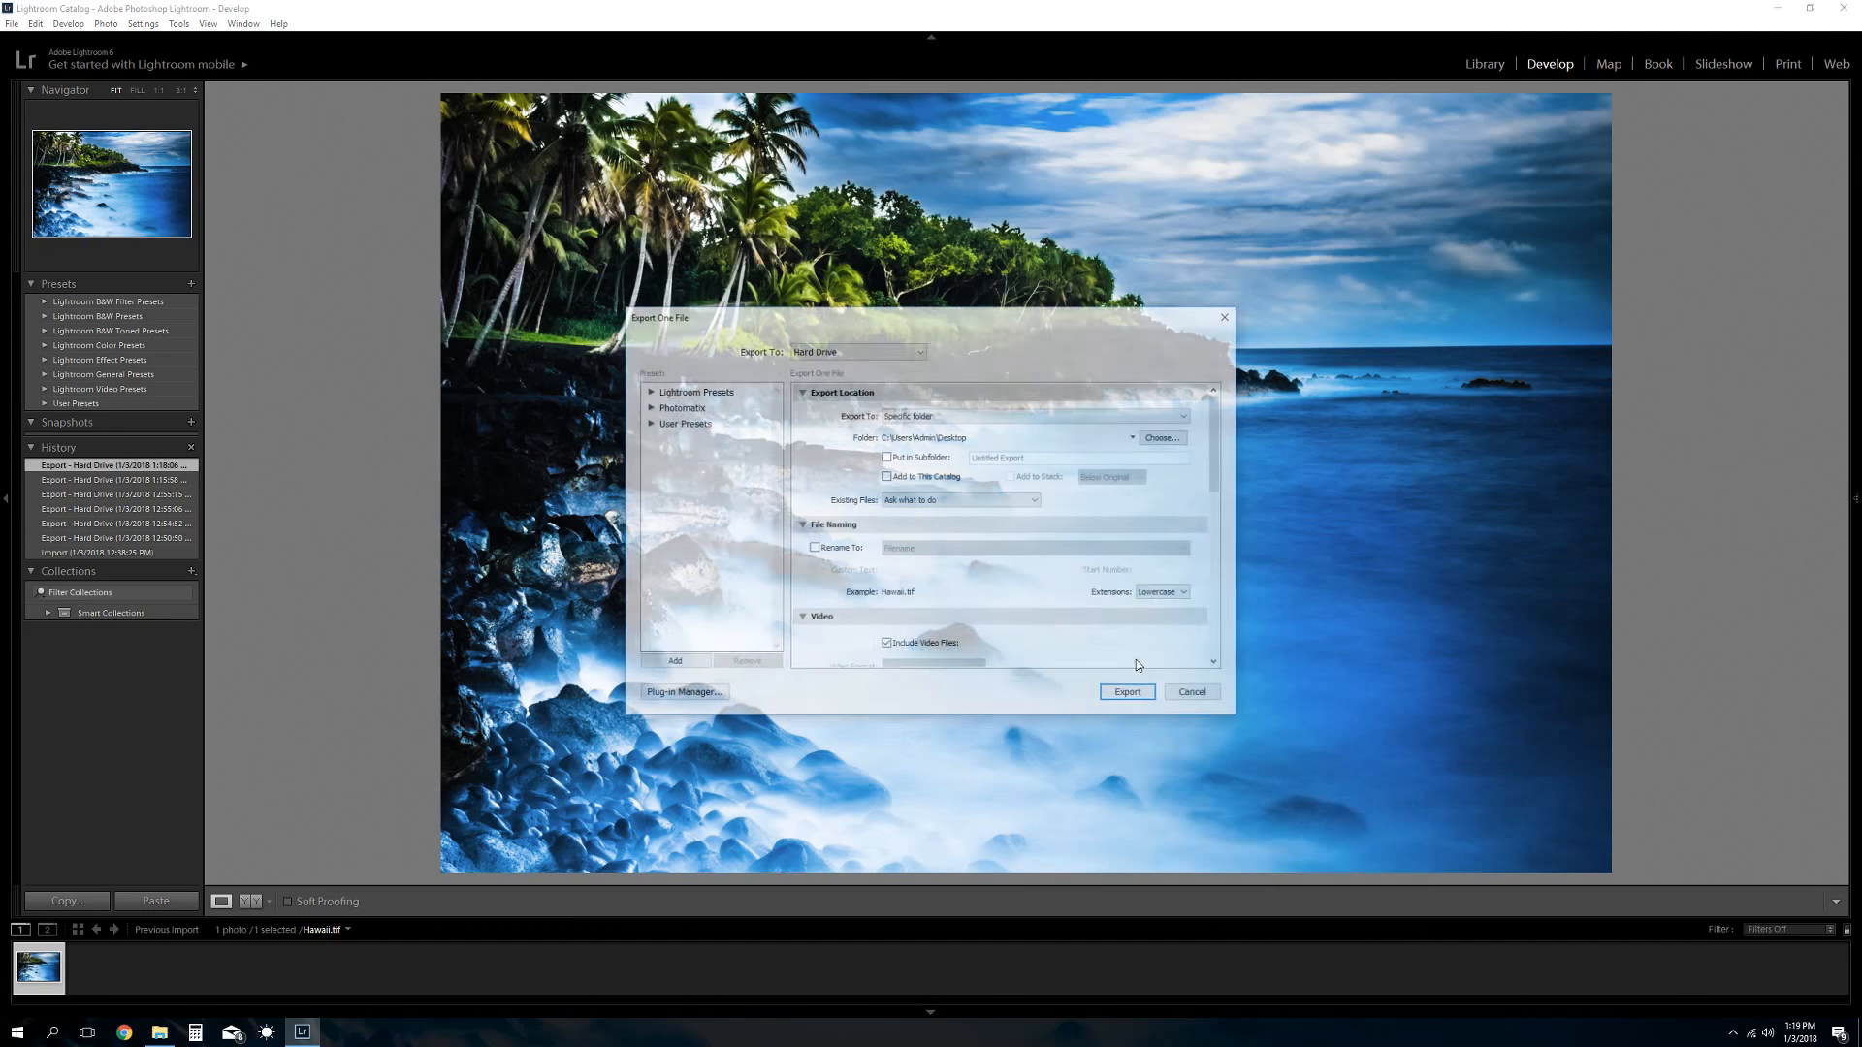
{"action": "scroll", "coordinate": [912, 543], "scroll_direction": "down", "scroll_amount": 10}
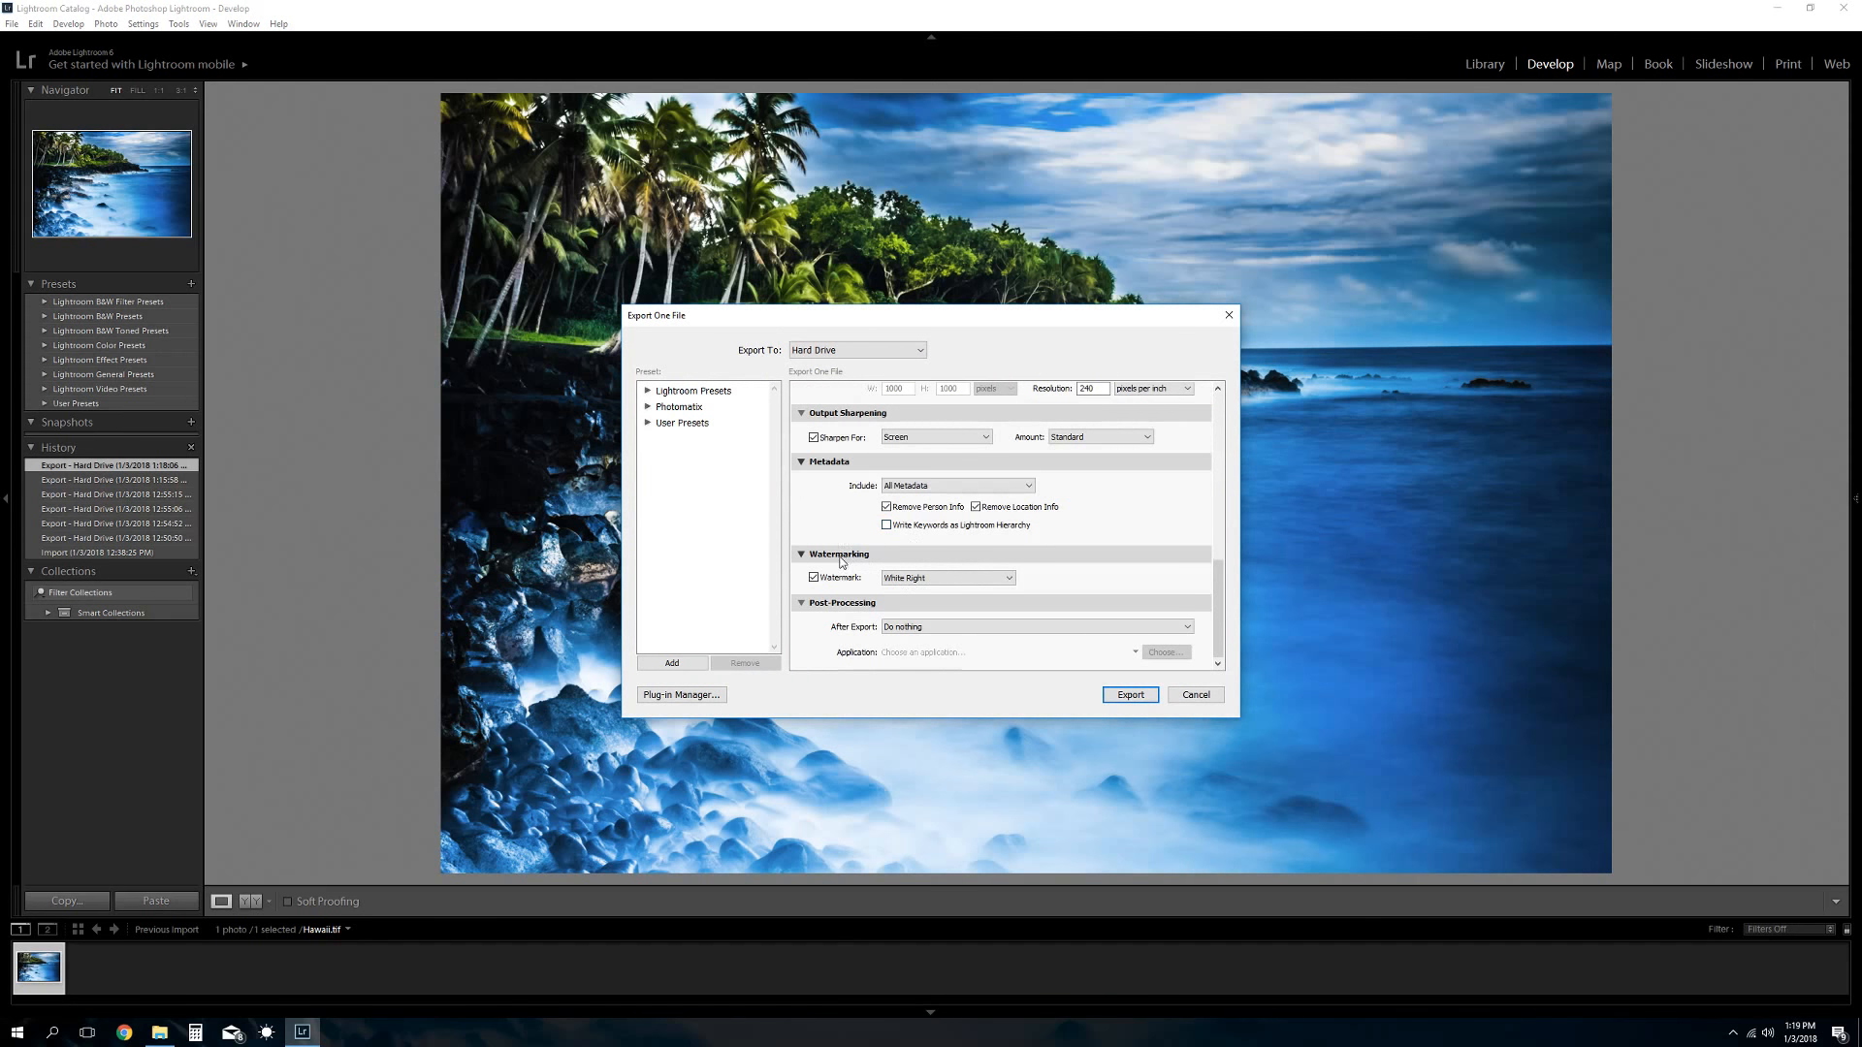
{"action": "left_click", "coordinate": [922, 578]}
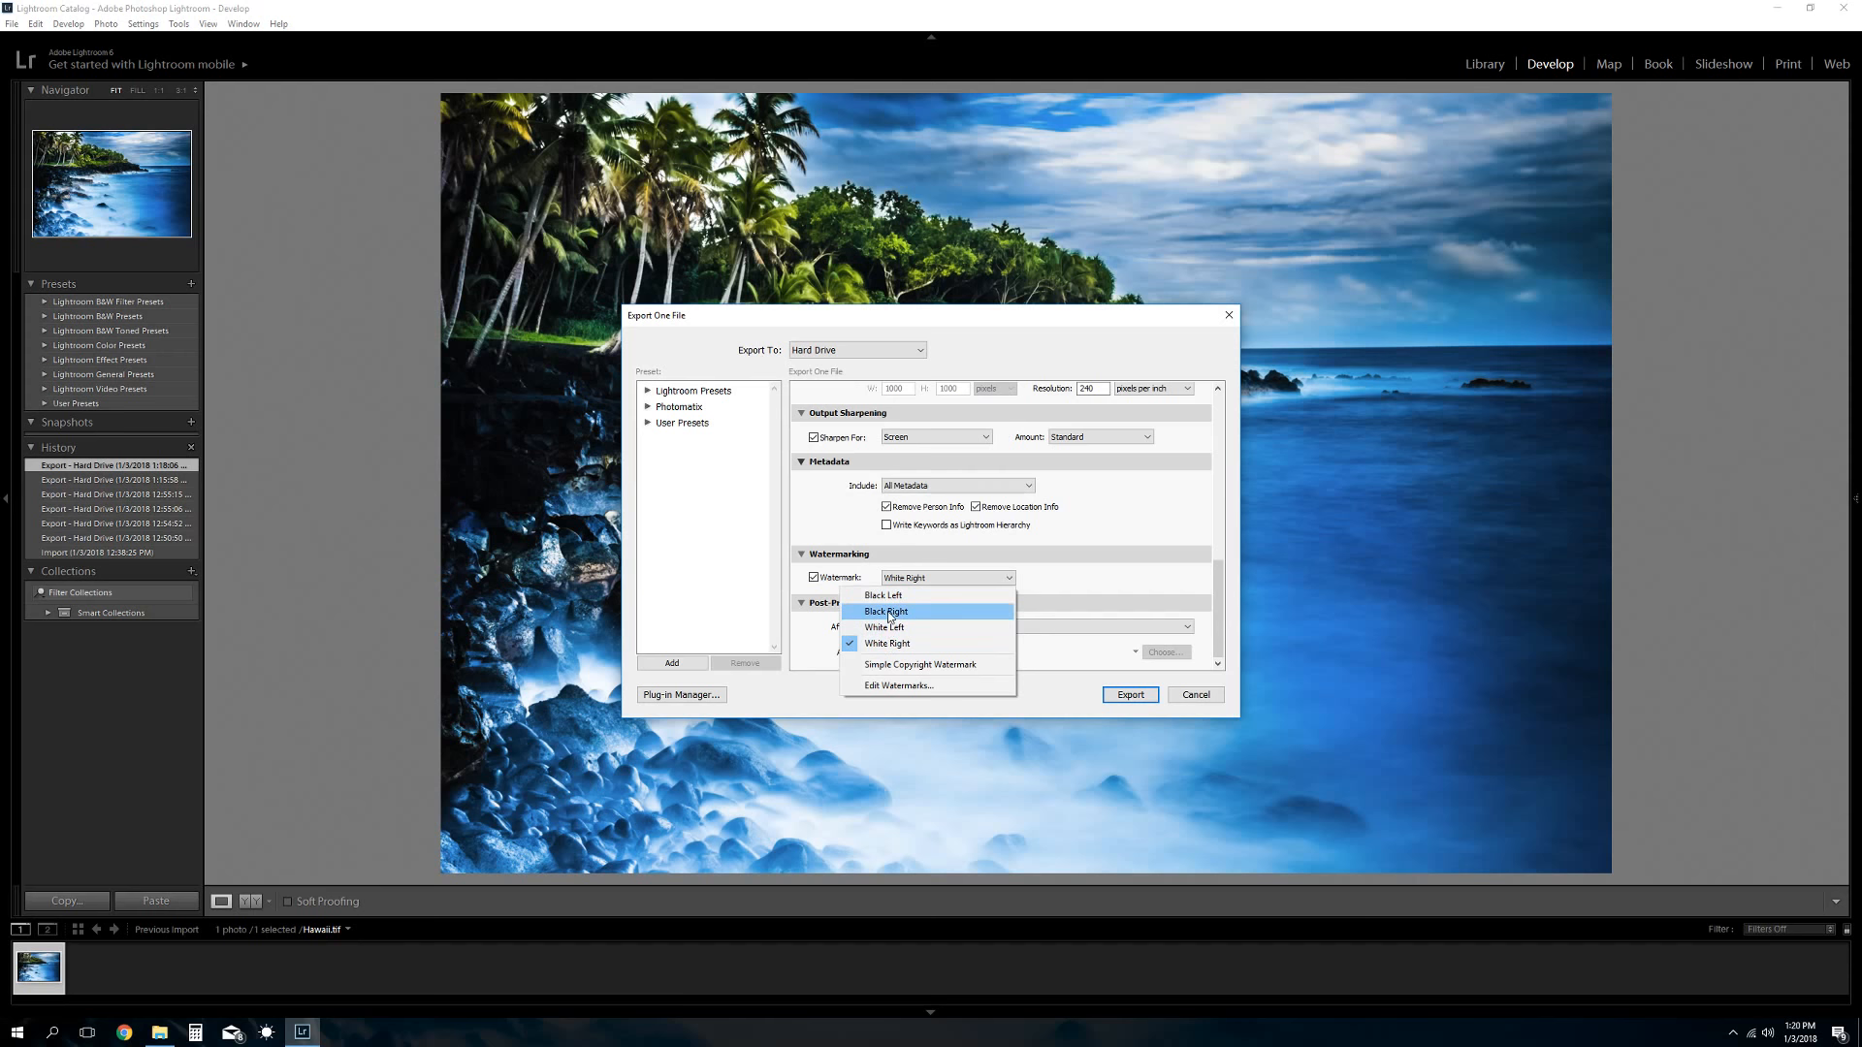
{"action": "left_click", "coordinate": [889, 613]}
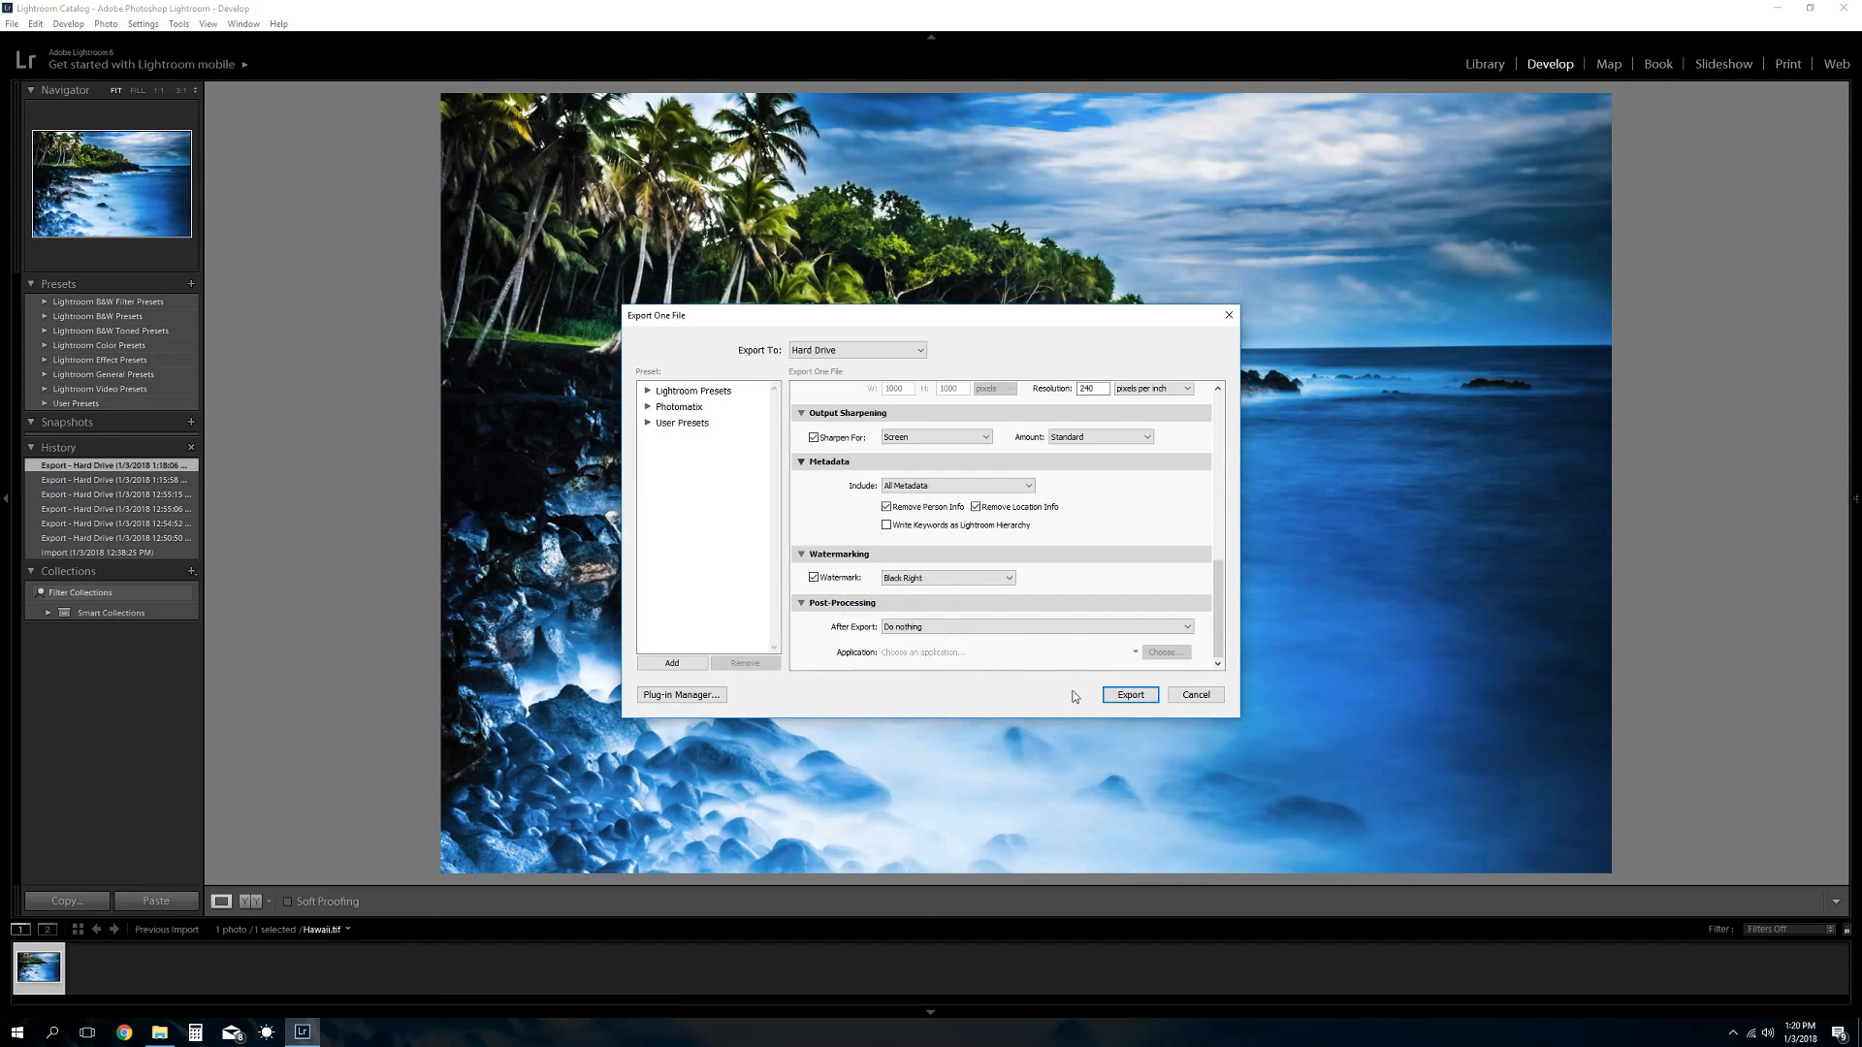
{"action": "left_click", "coordinate": [1129, 695]}
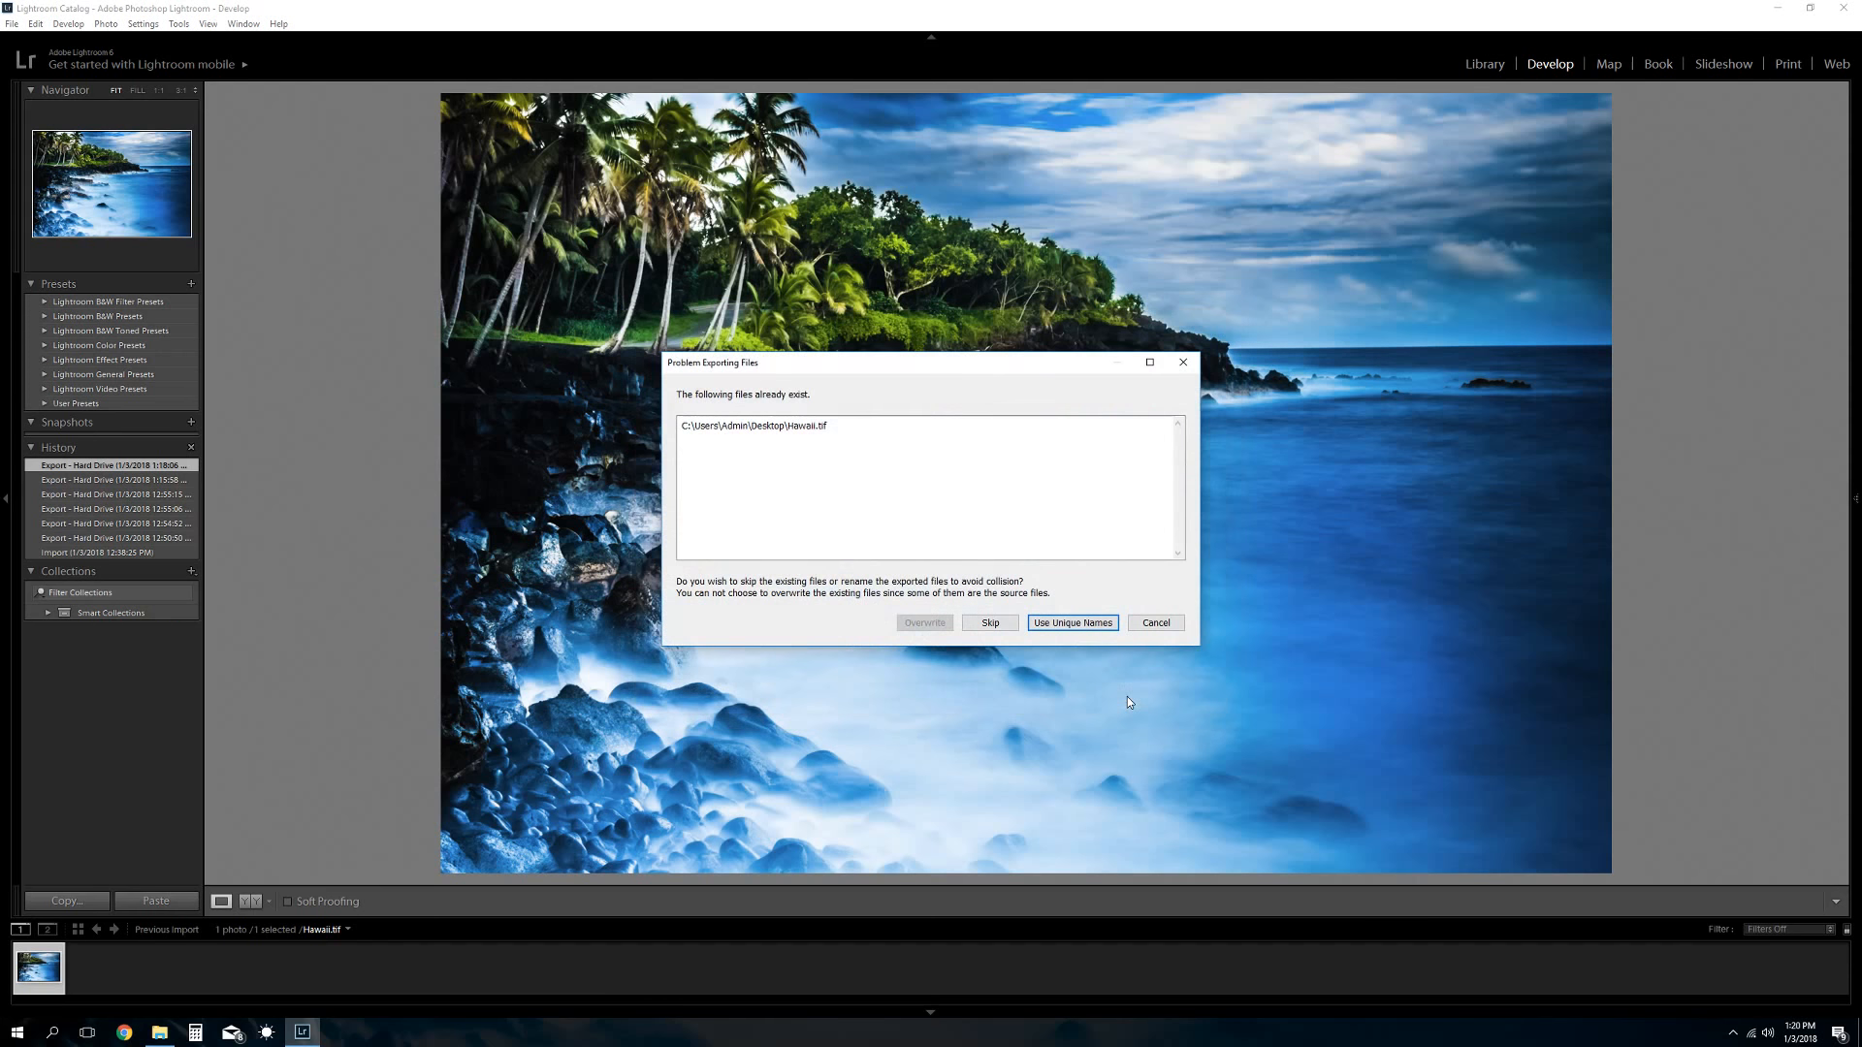
{"action": "left_click", "coordinate": [1077, 620]}
Export the Hawaii photo again with the Black Left watermark, using a unique file name
{"action": "right_click", "coordinate": [1035, 642]}
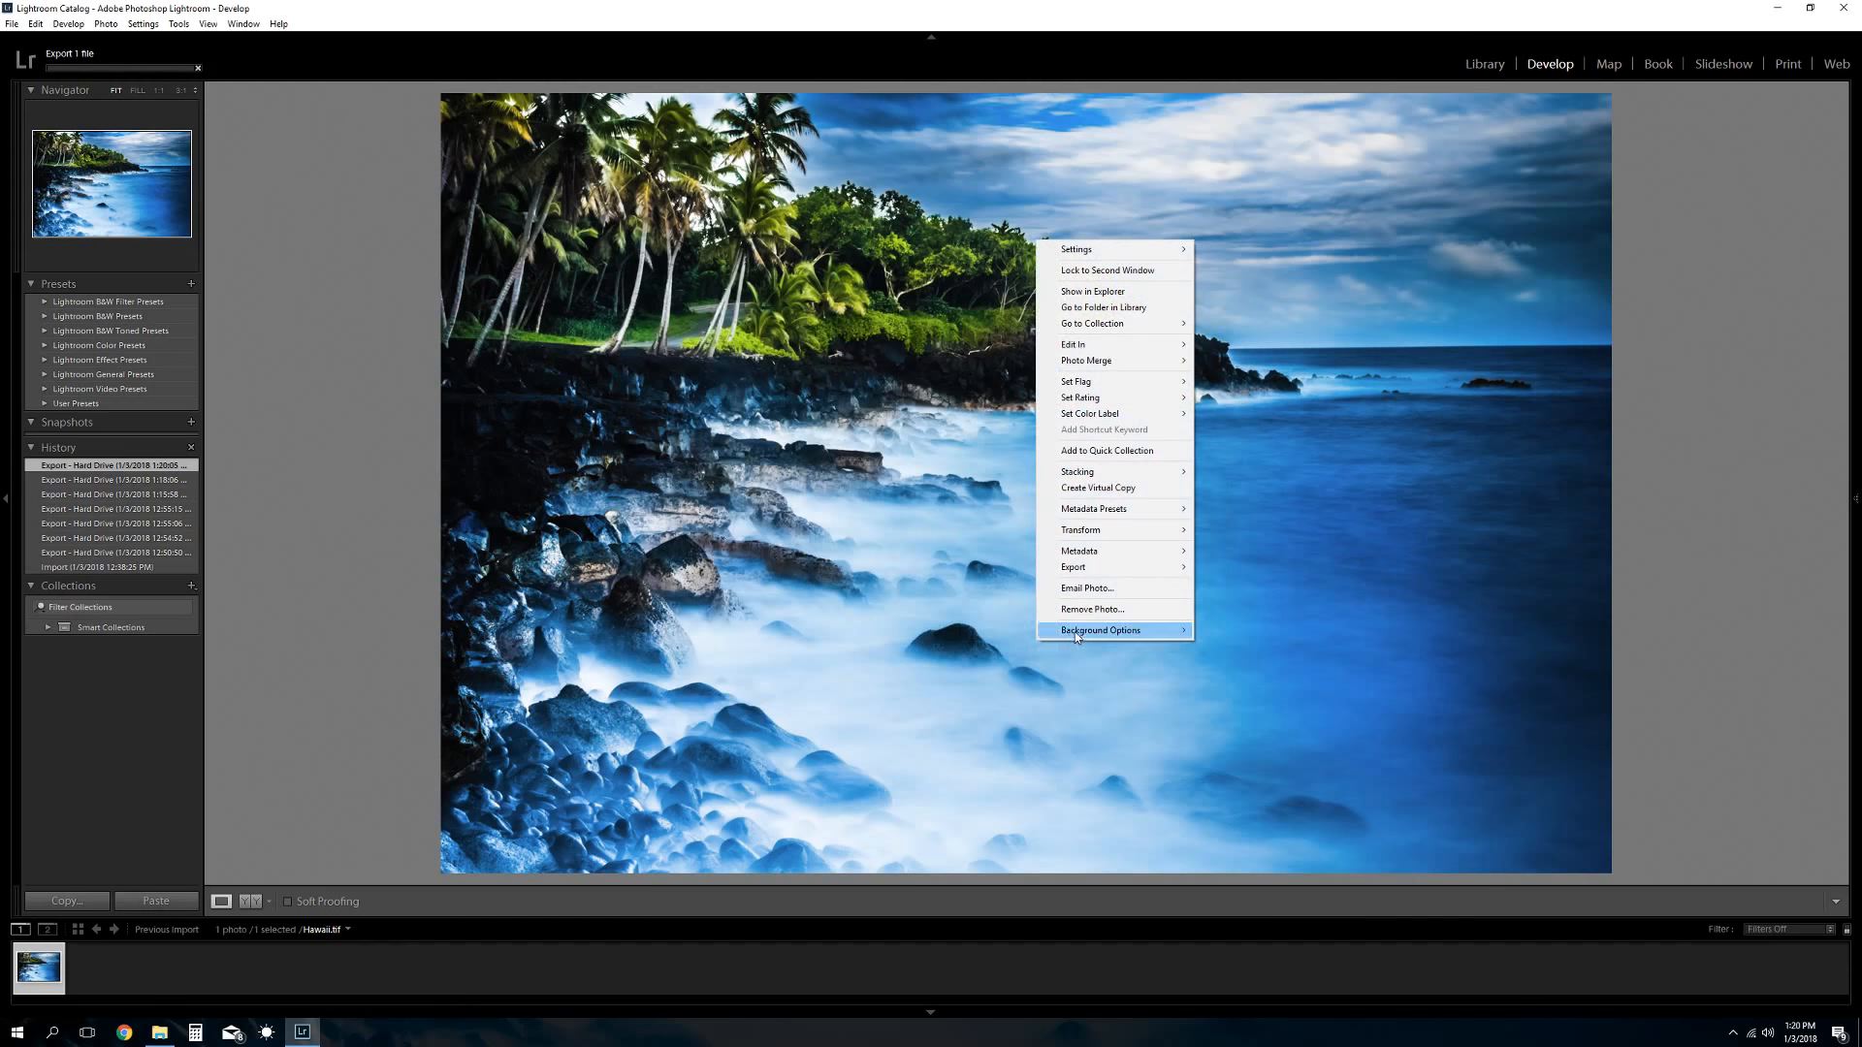
{"action": "mouse_move", "coordinate": [1163, 567]}
{"action": "left_click", "coordinate": [1224, 569]}
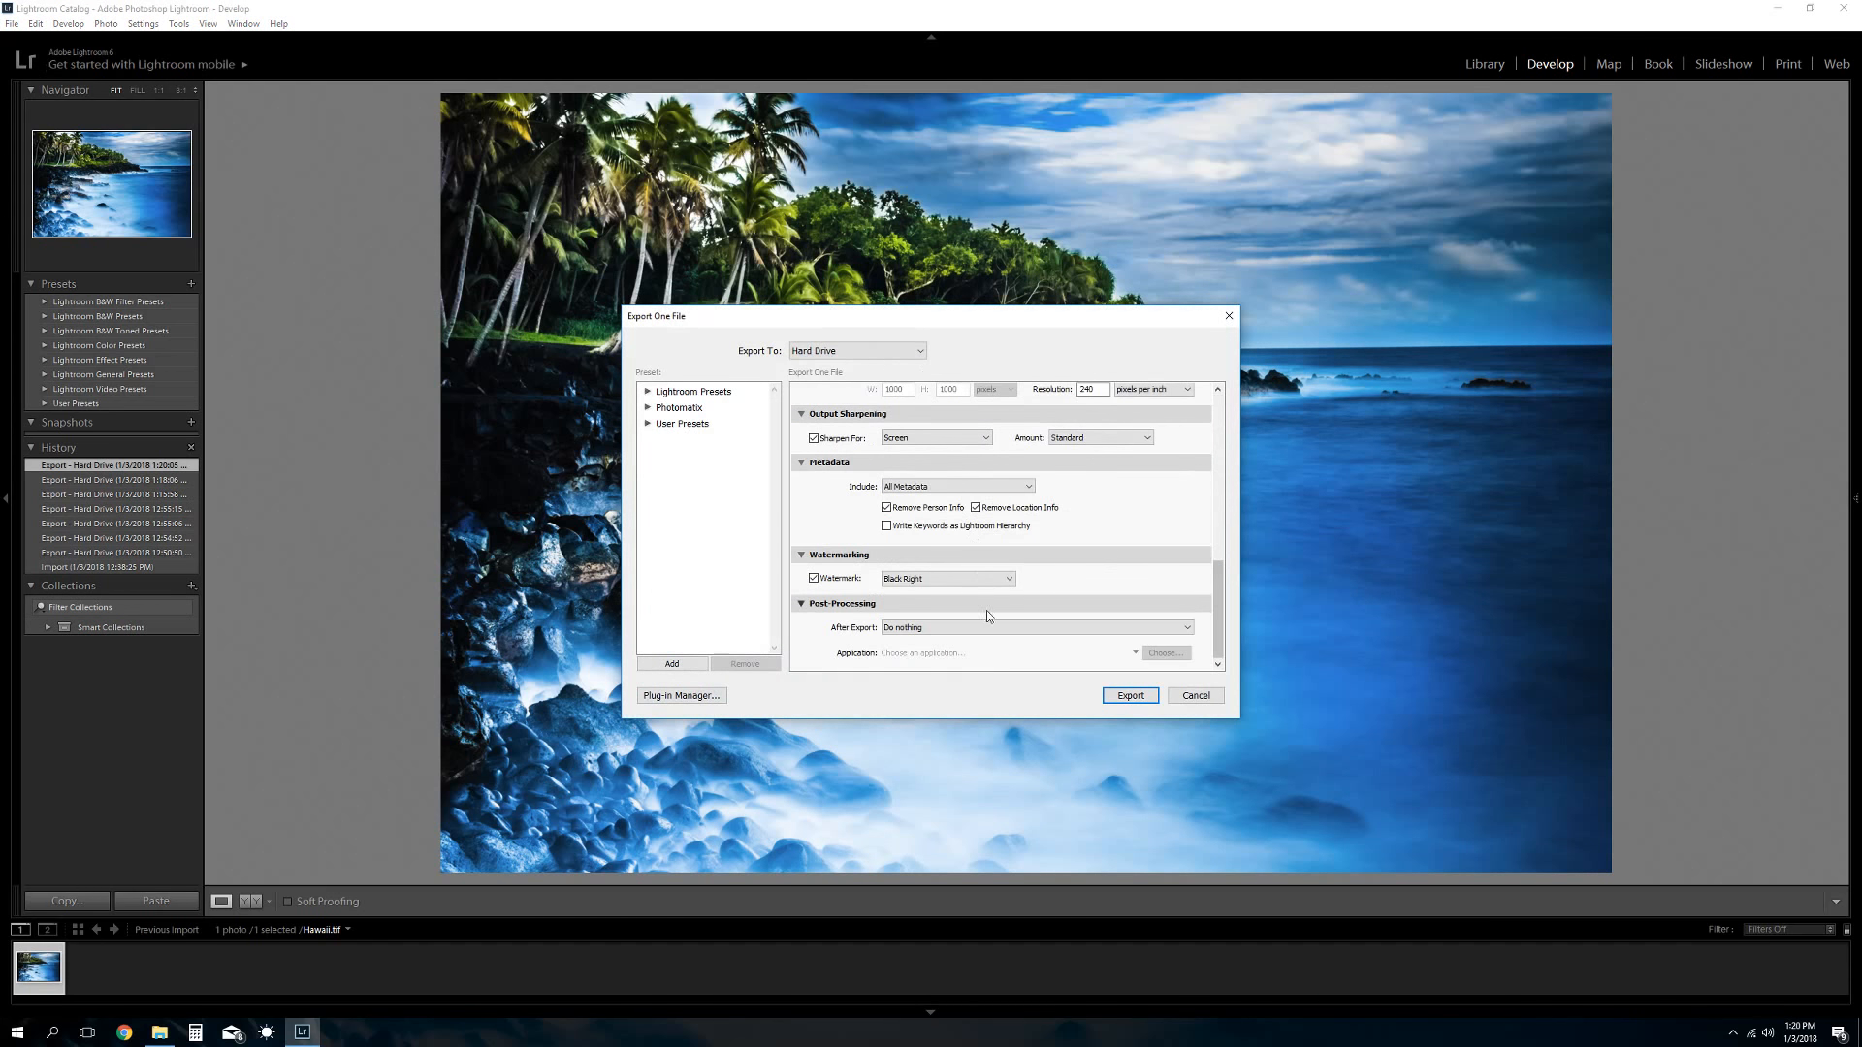
{"action": "left_click", "coordinate": [996, 579]}
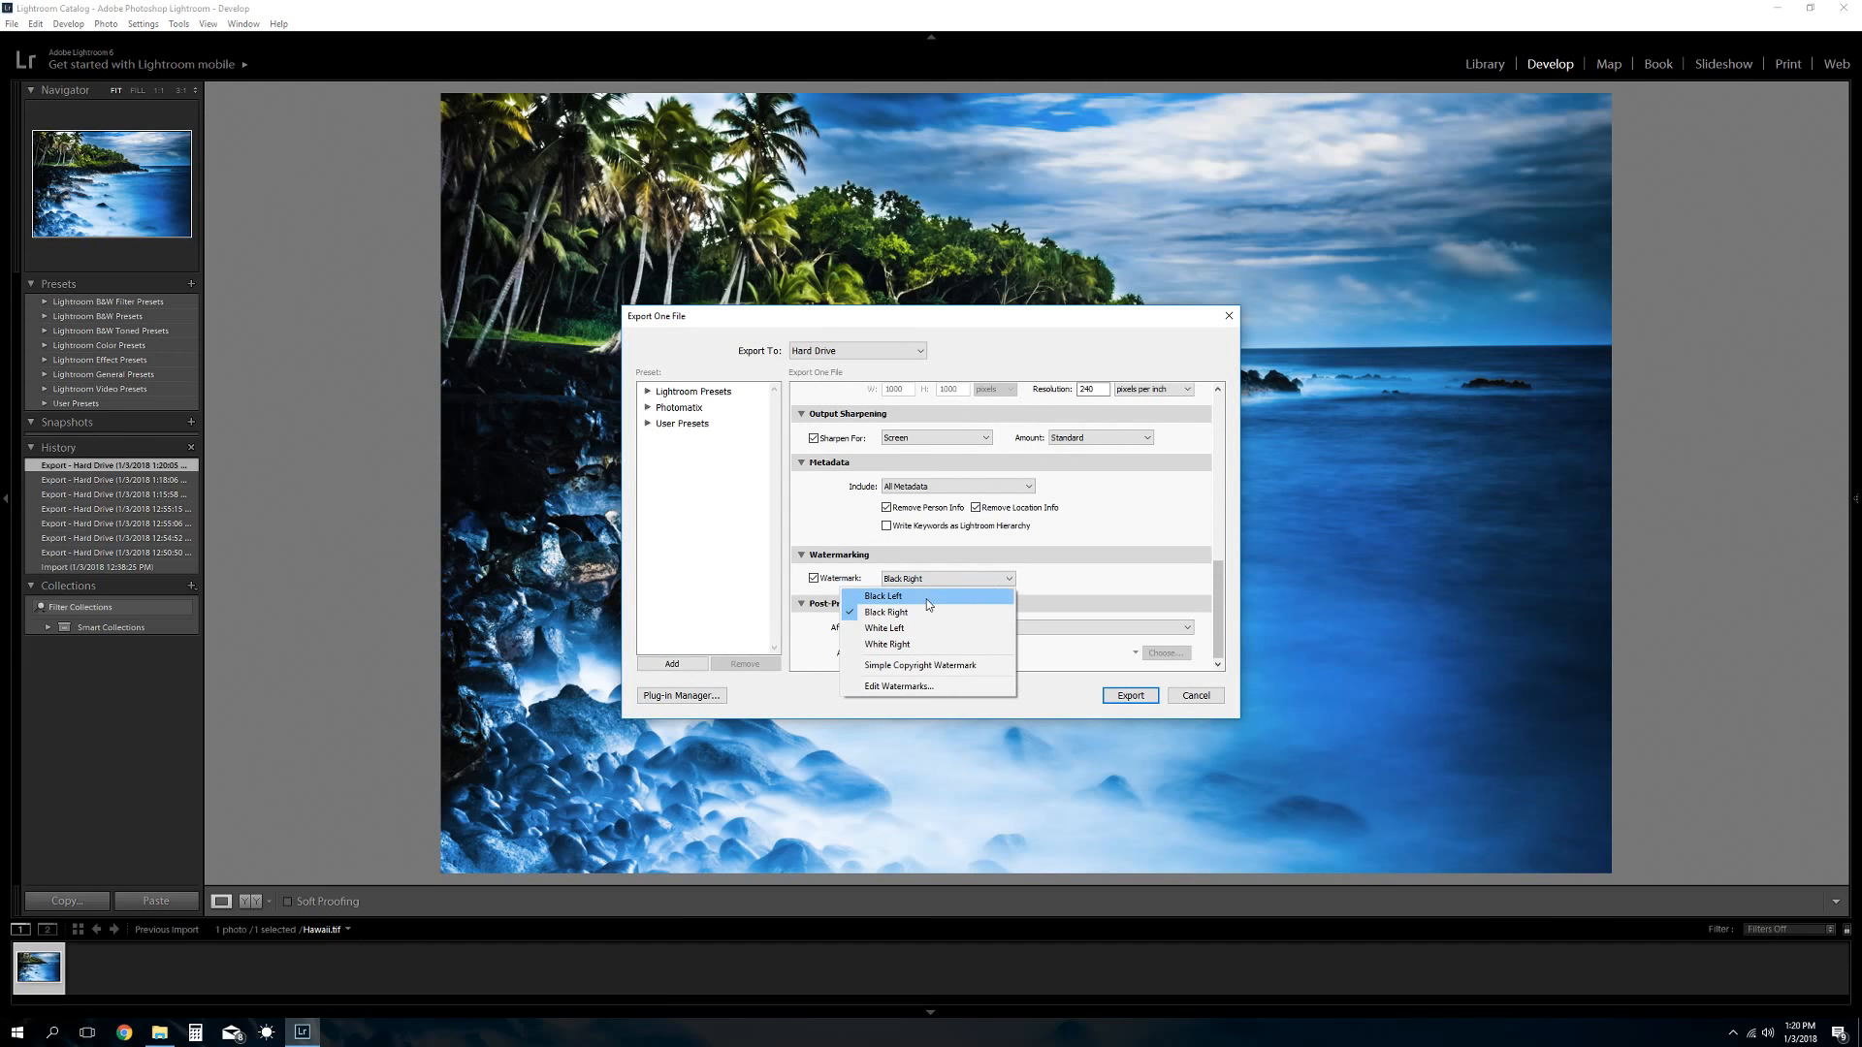
{"action": "left_click", "coordinate": [983, 599]}
{"action": "left_click", "coordinate": [1125, 695]}
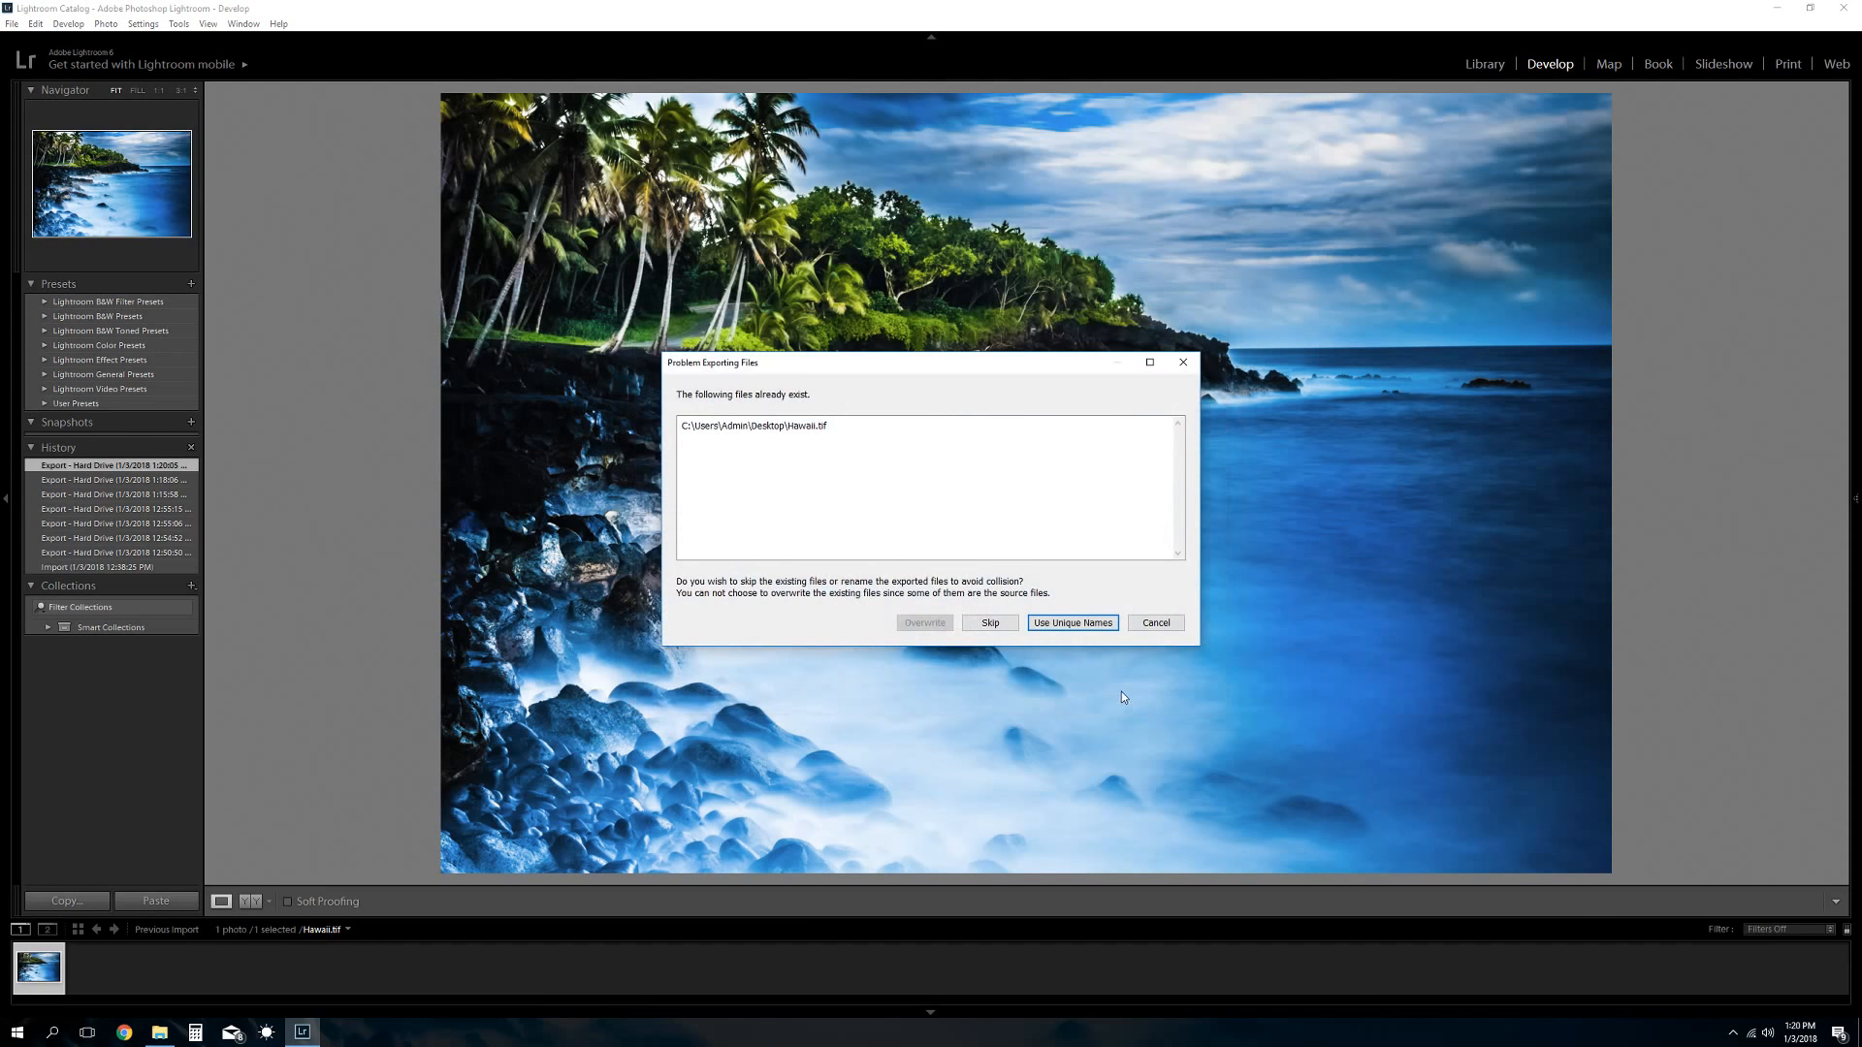
{"action": "left_click", "coordinate": [1080, 628]}
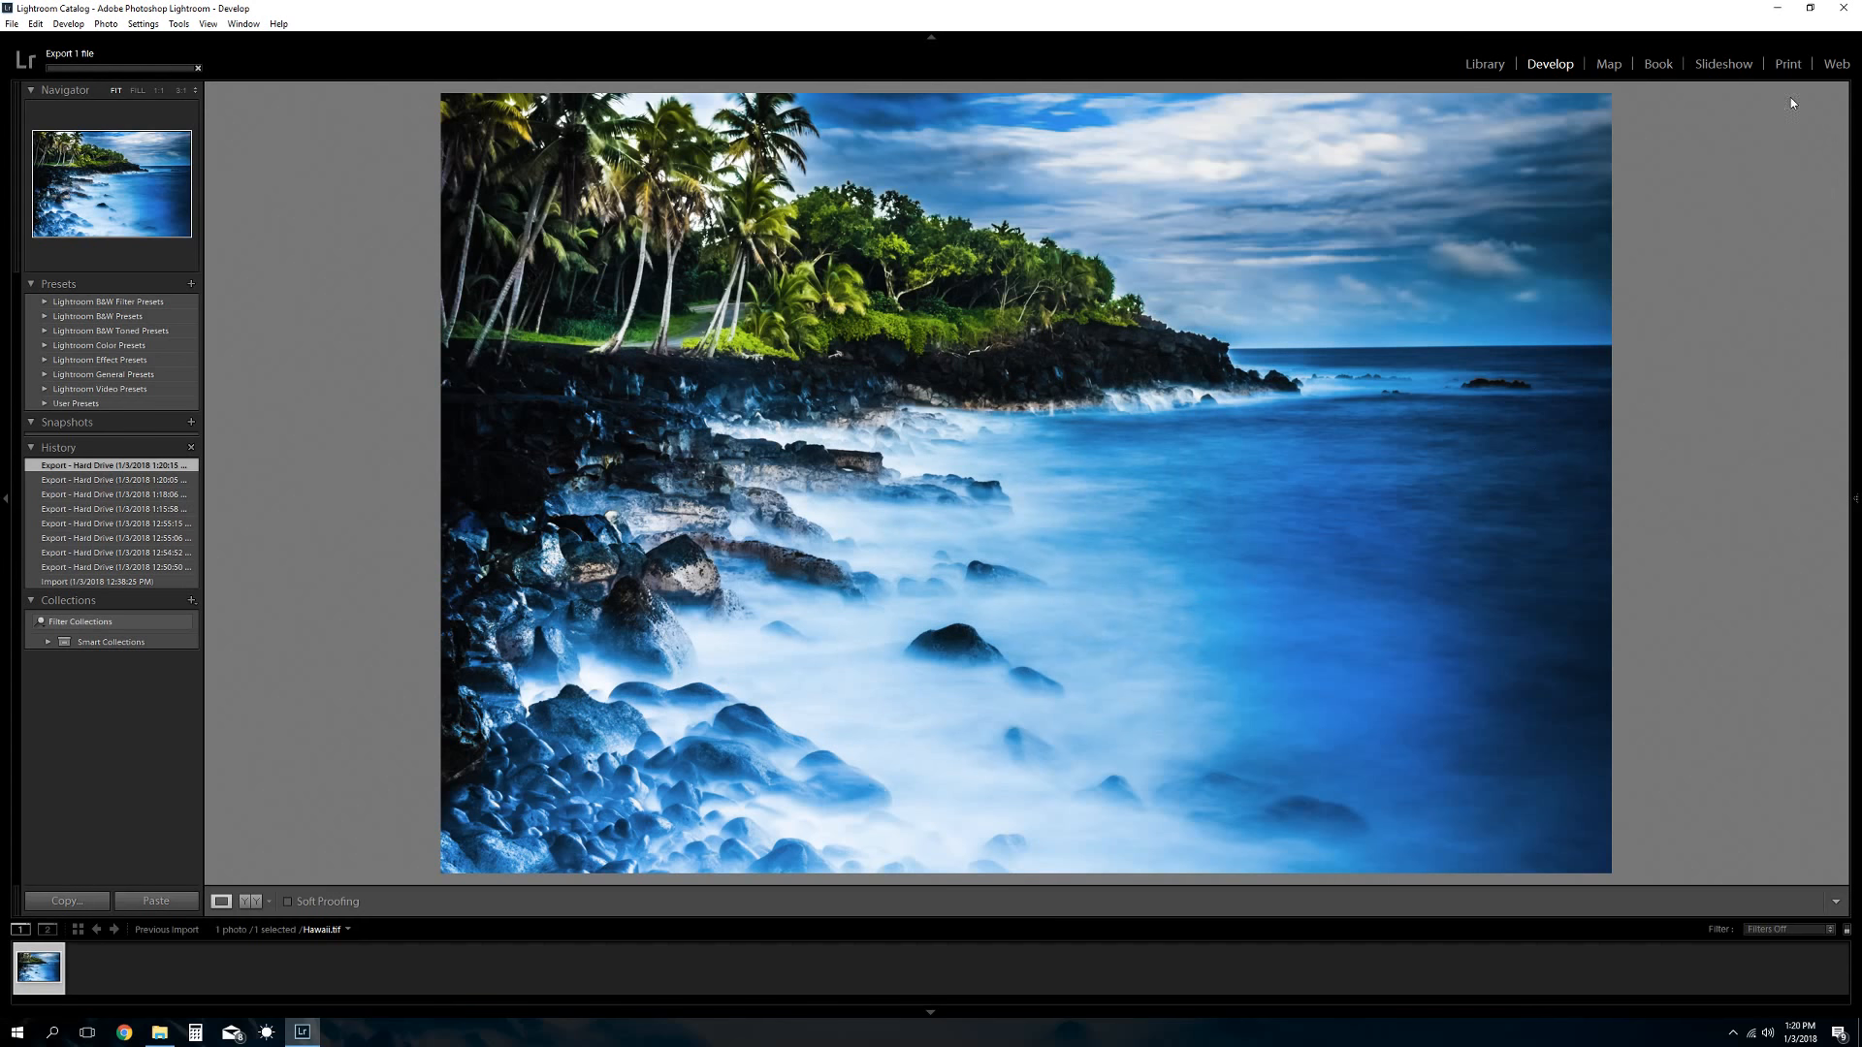
Switch to the desktop and examine the black watermark placement in the exported Hawaii-4 and Hawaii-5 images
{"action": "left_click", "coordinate": [1782, 10]}
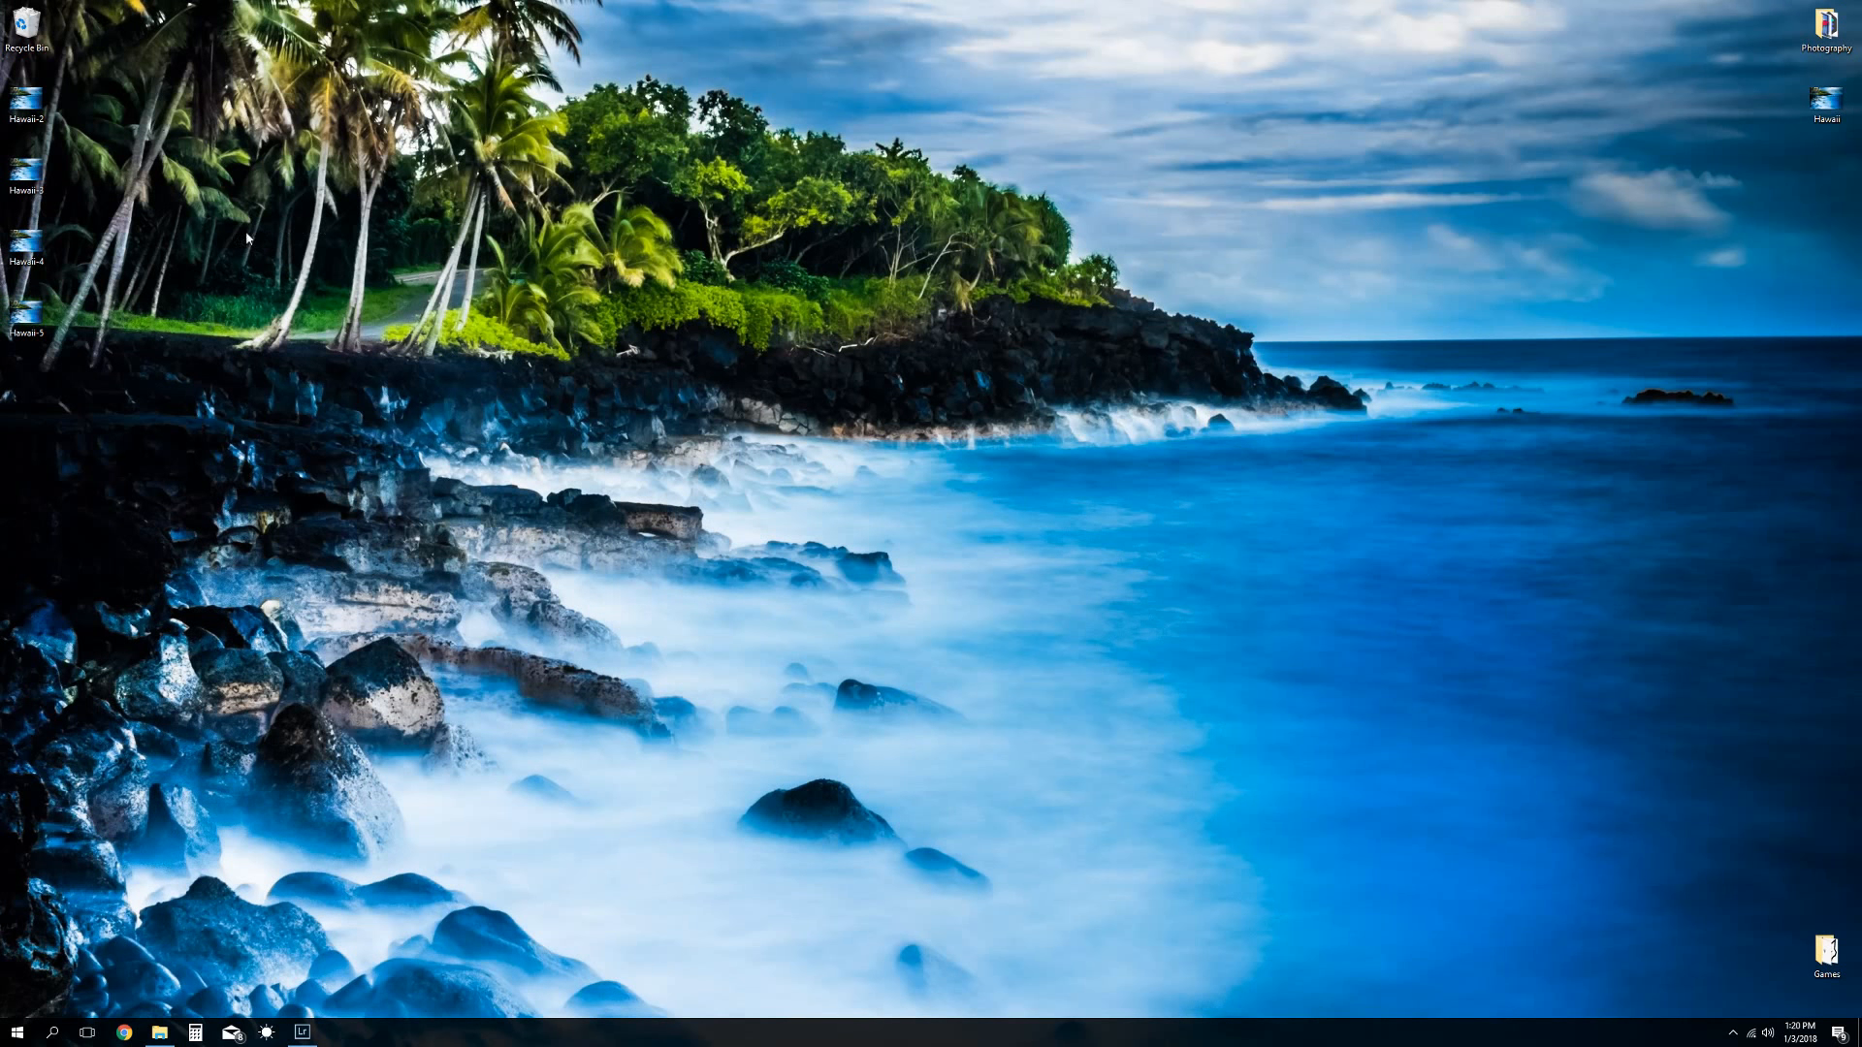
{"action": "double_click", "coordinate": [27, 247]}
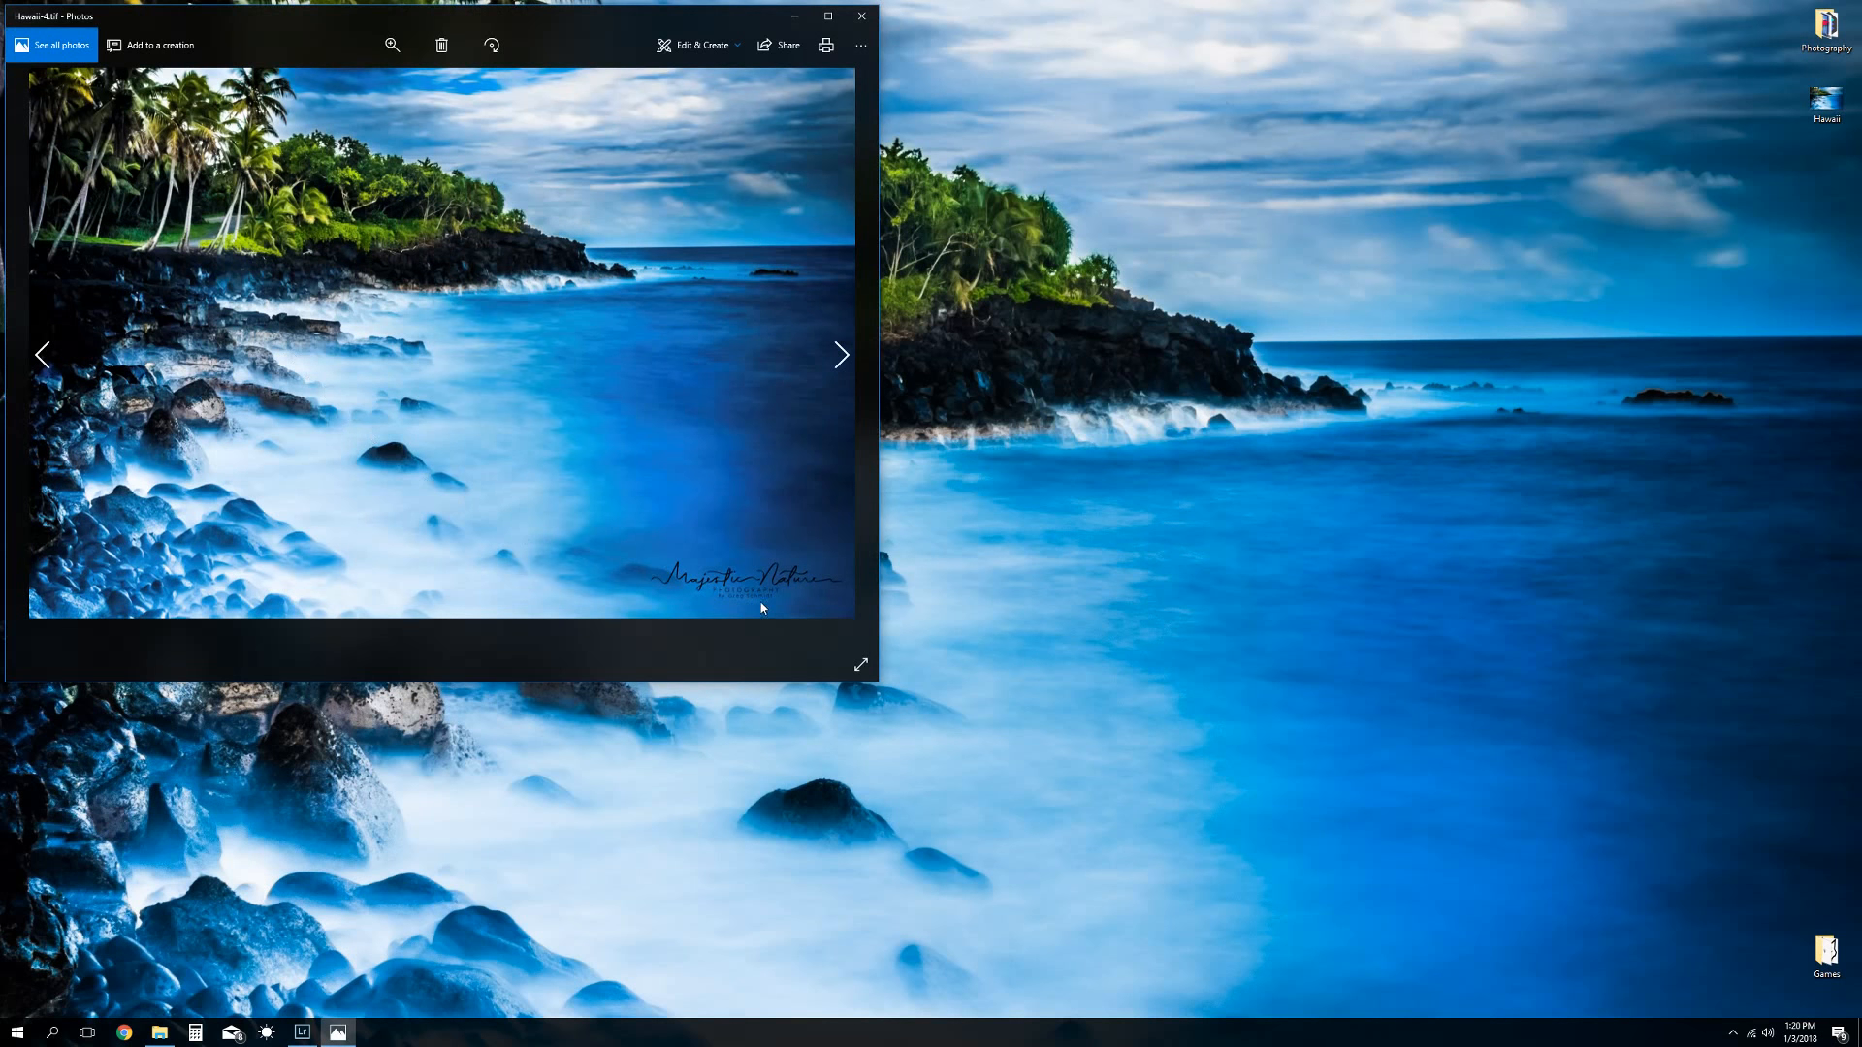
{"action": "left_click", "coordinate": [842, 358]}
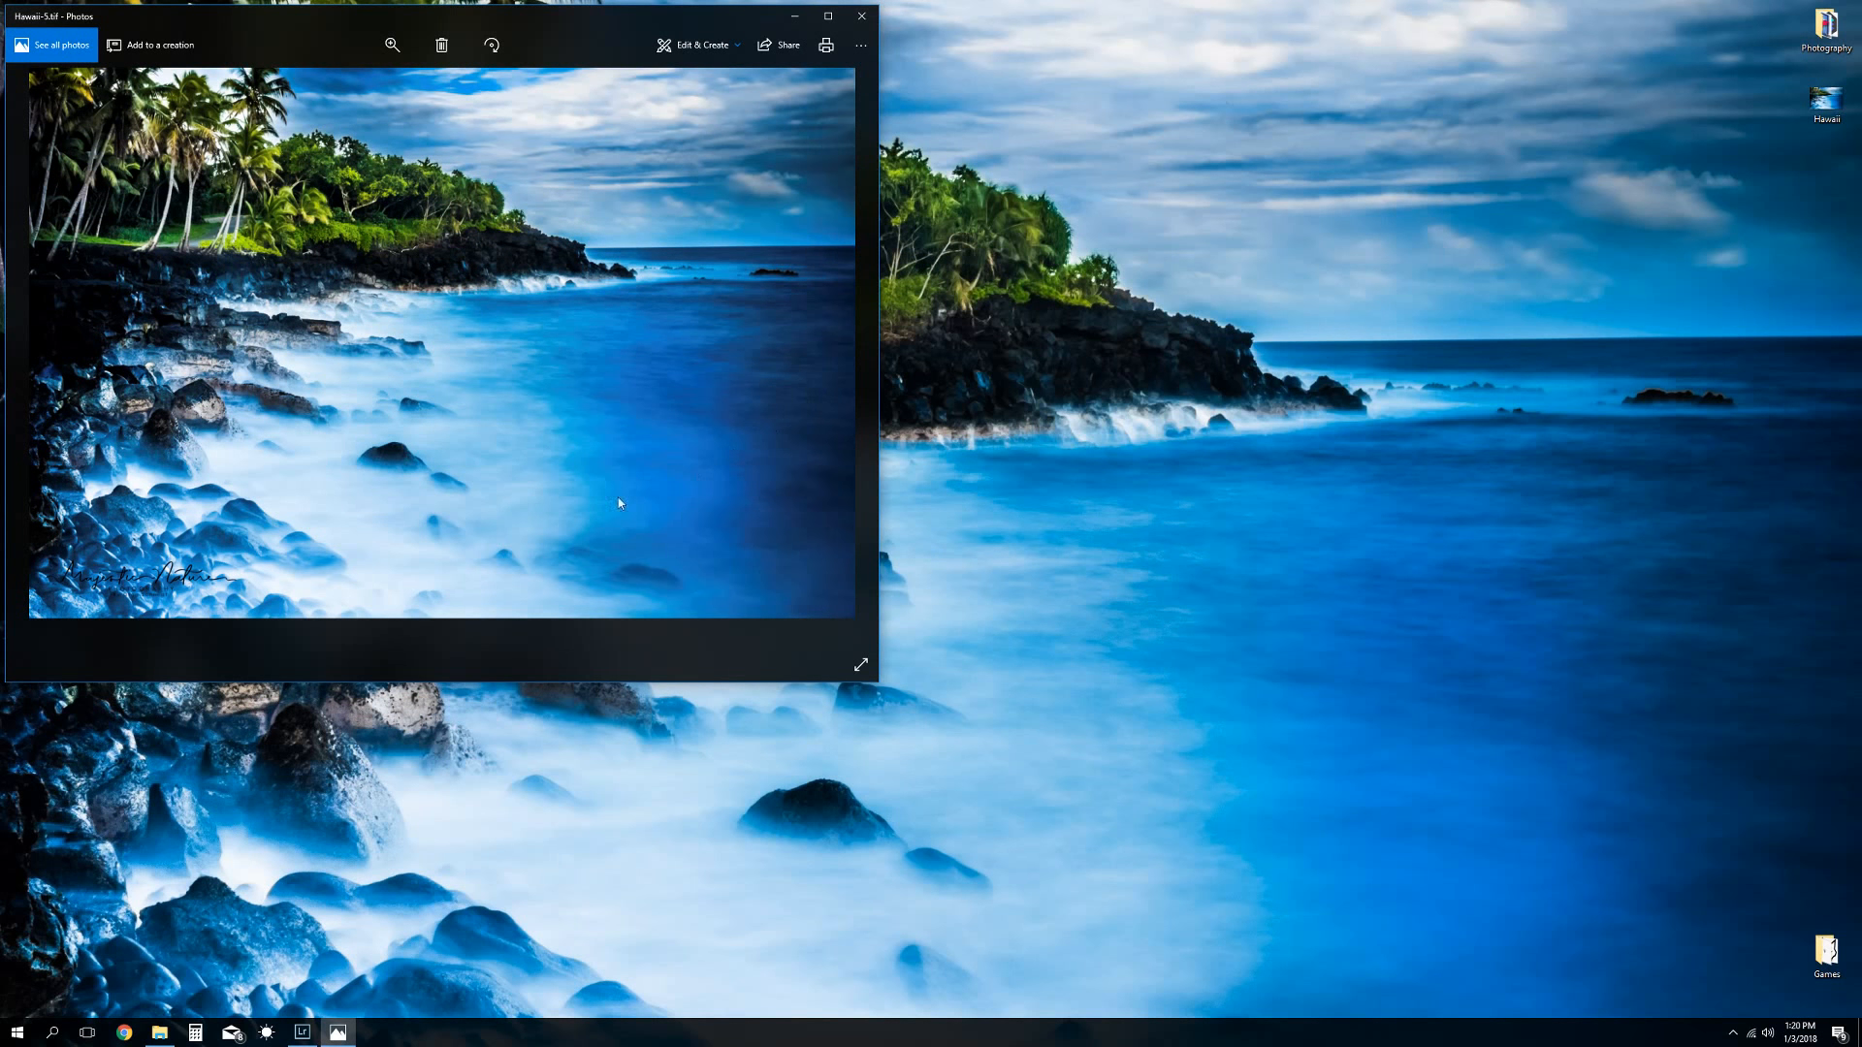
{"action": "left_click", "coordinate": [861, 15]}
Open all four exported Hawaii images together and compare their black and white watermarks in both corners
{"action": "left_click_drag", "start_coordinate": [110, 383], "coordinate": [110, 93]}
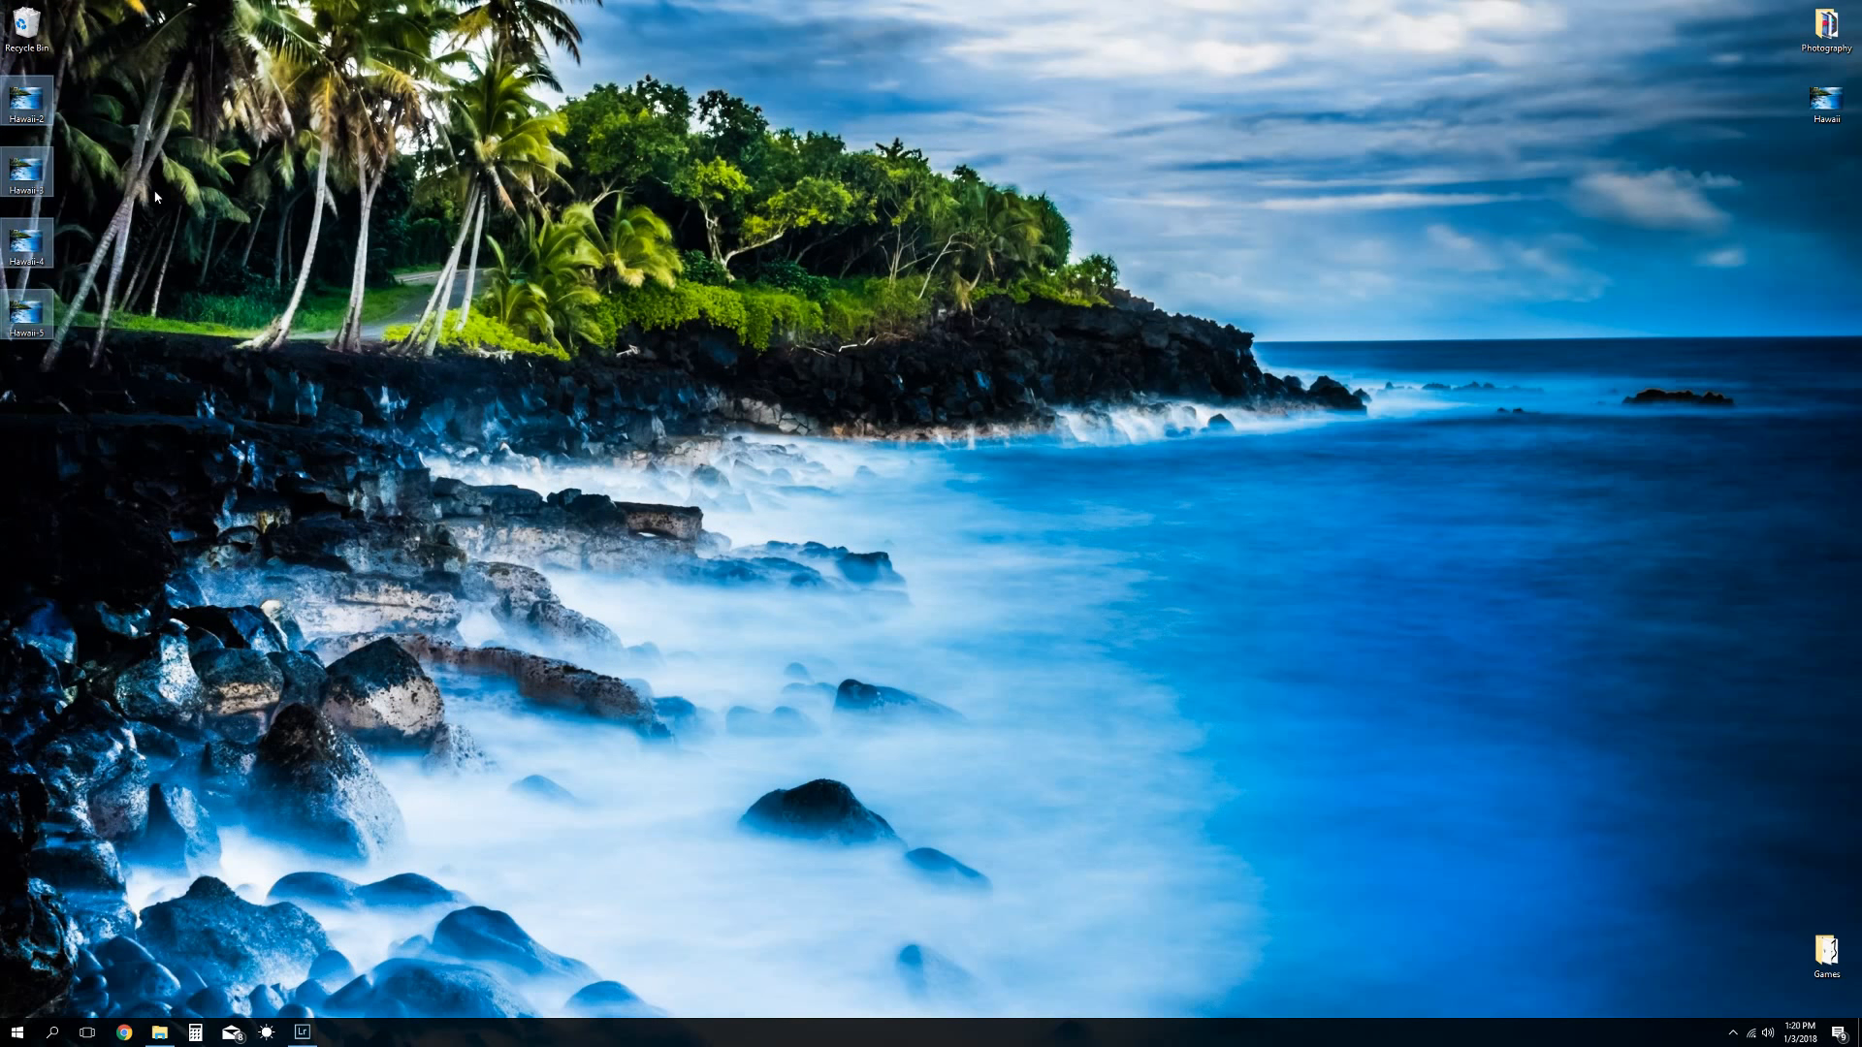
{"action": "key", "text": "Return"}
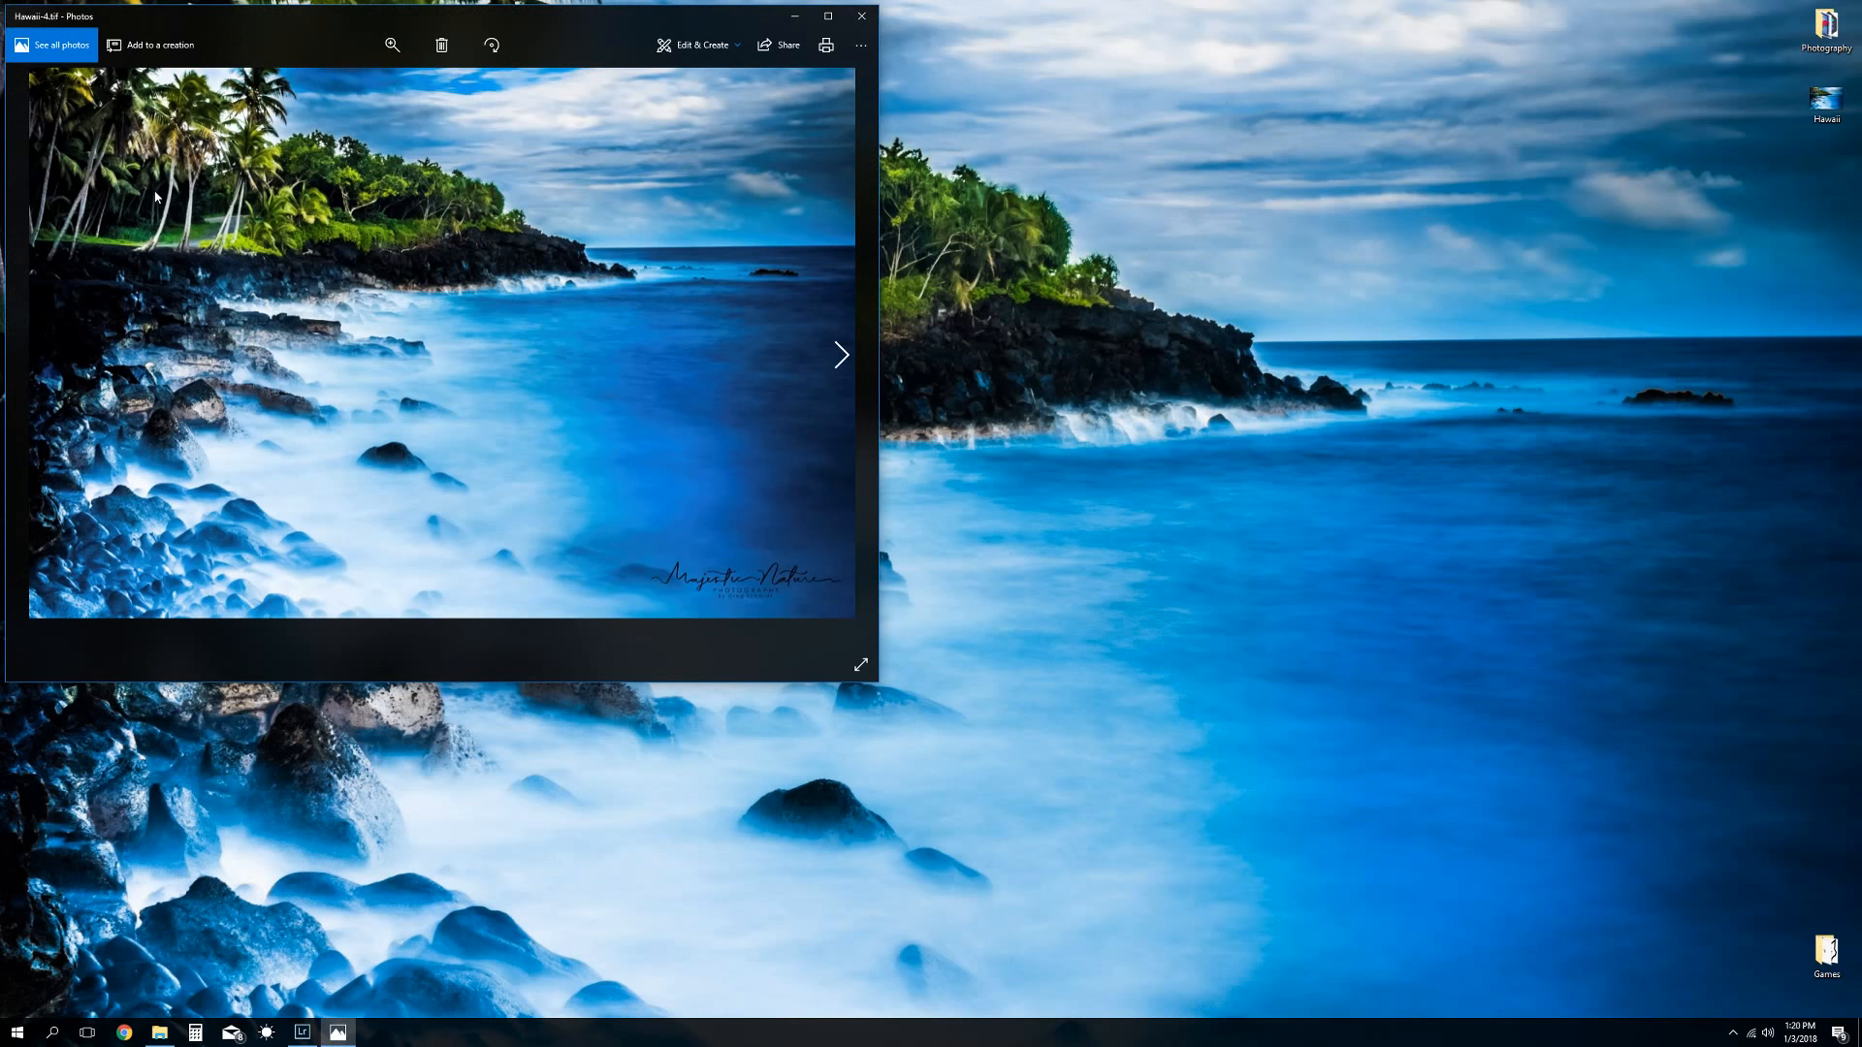
{"action": "left_click", "coordinate": [843, 361]}
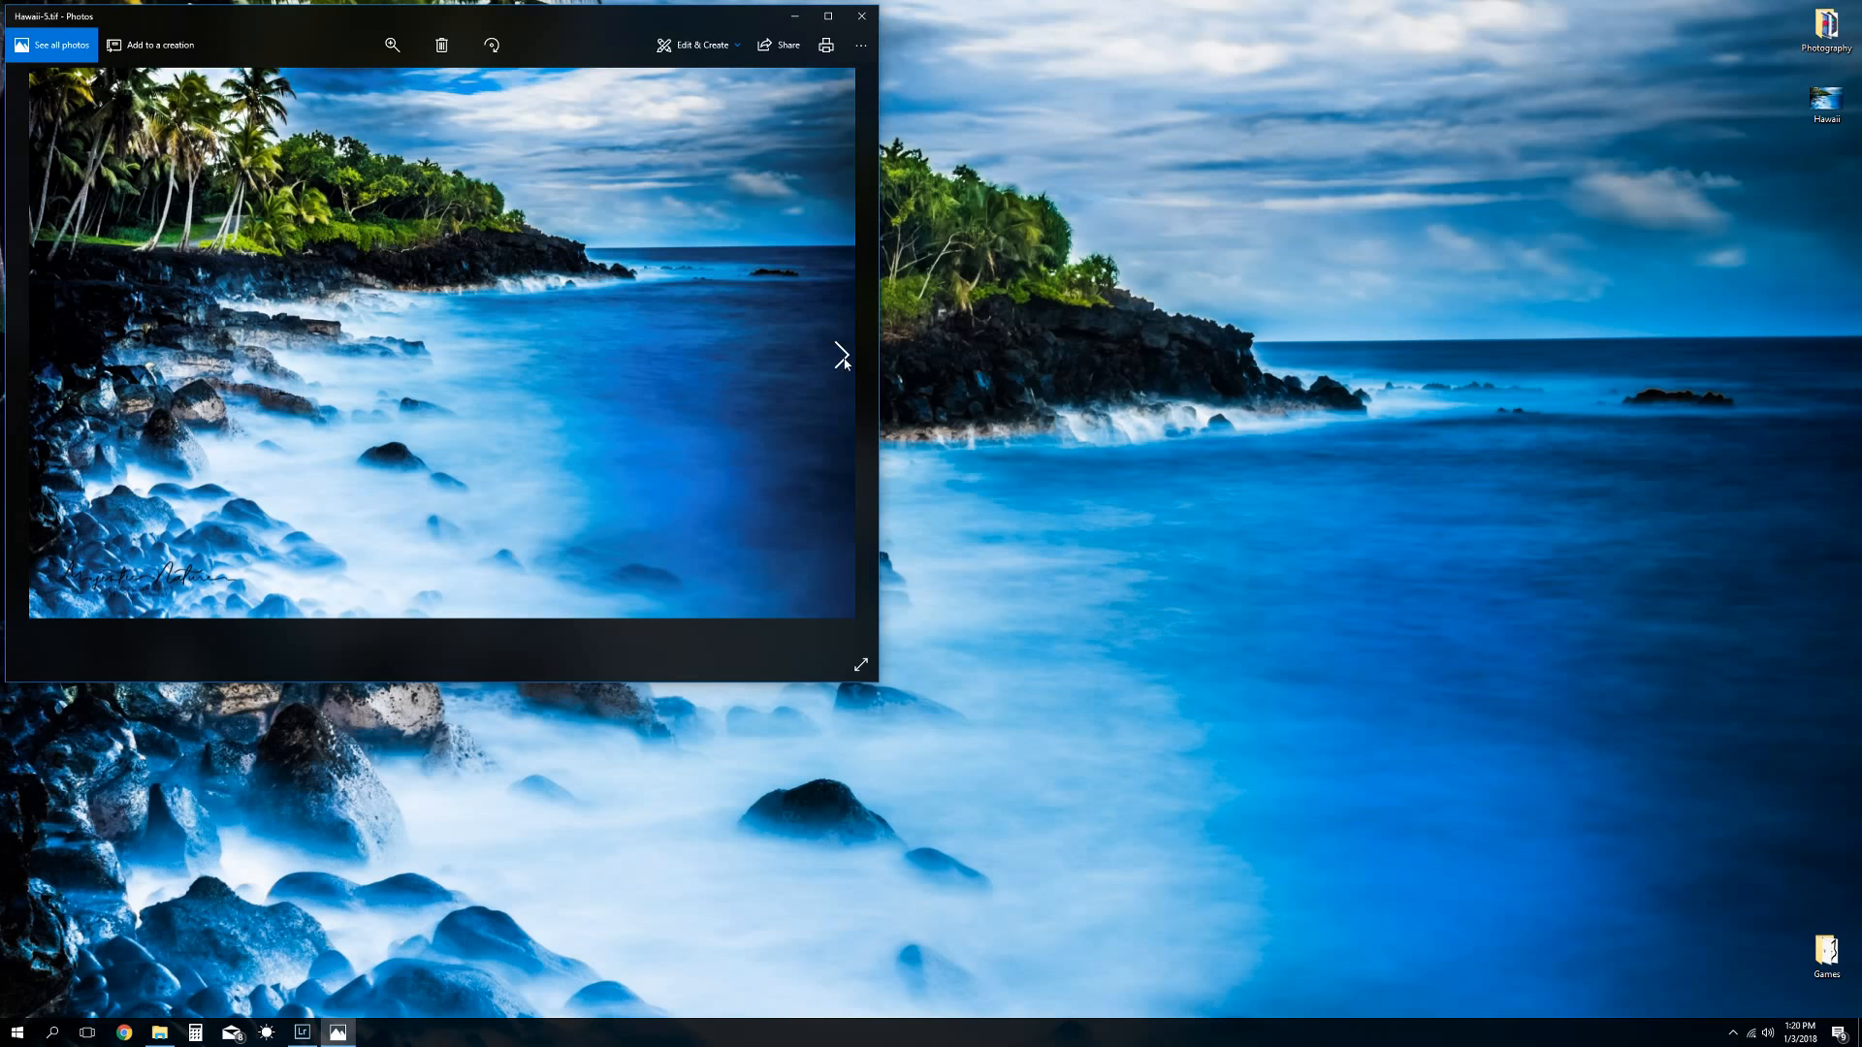
{"action": "left_click", "coordinate": [844, 361]}
{"action": "left_click", "coordinate": [843, 361]}
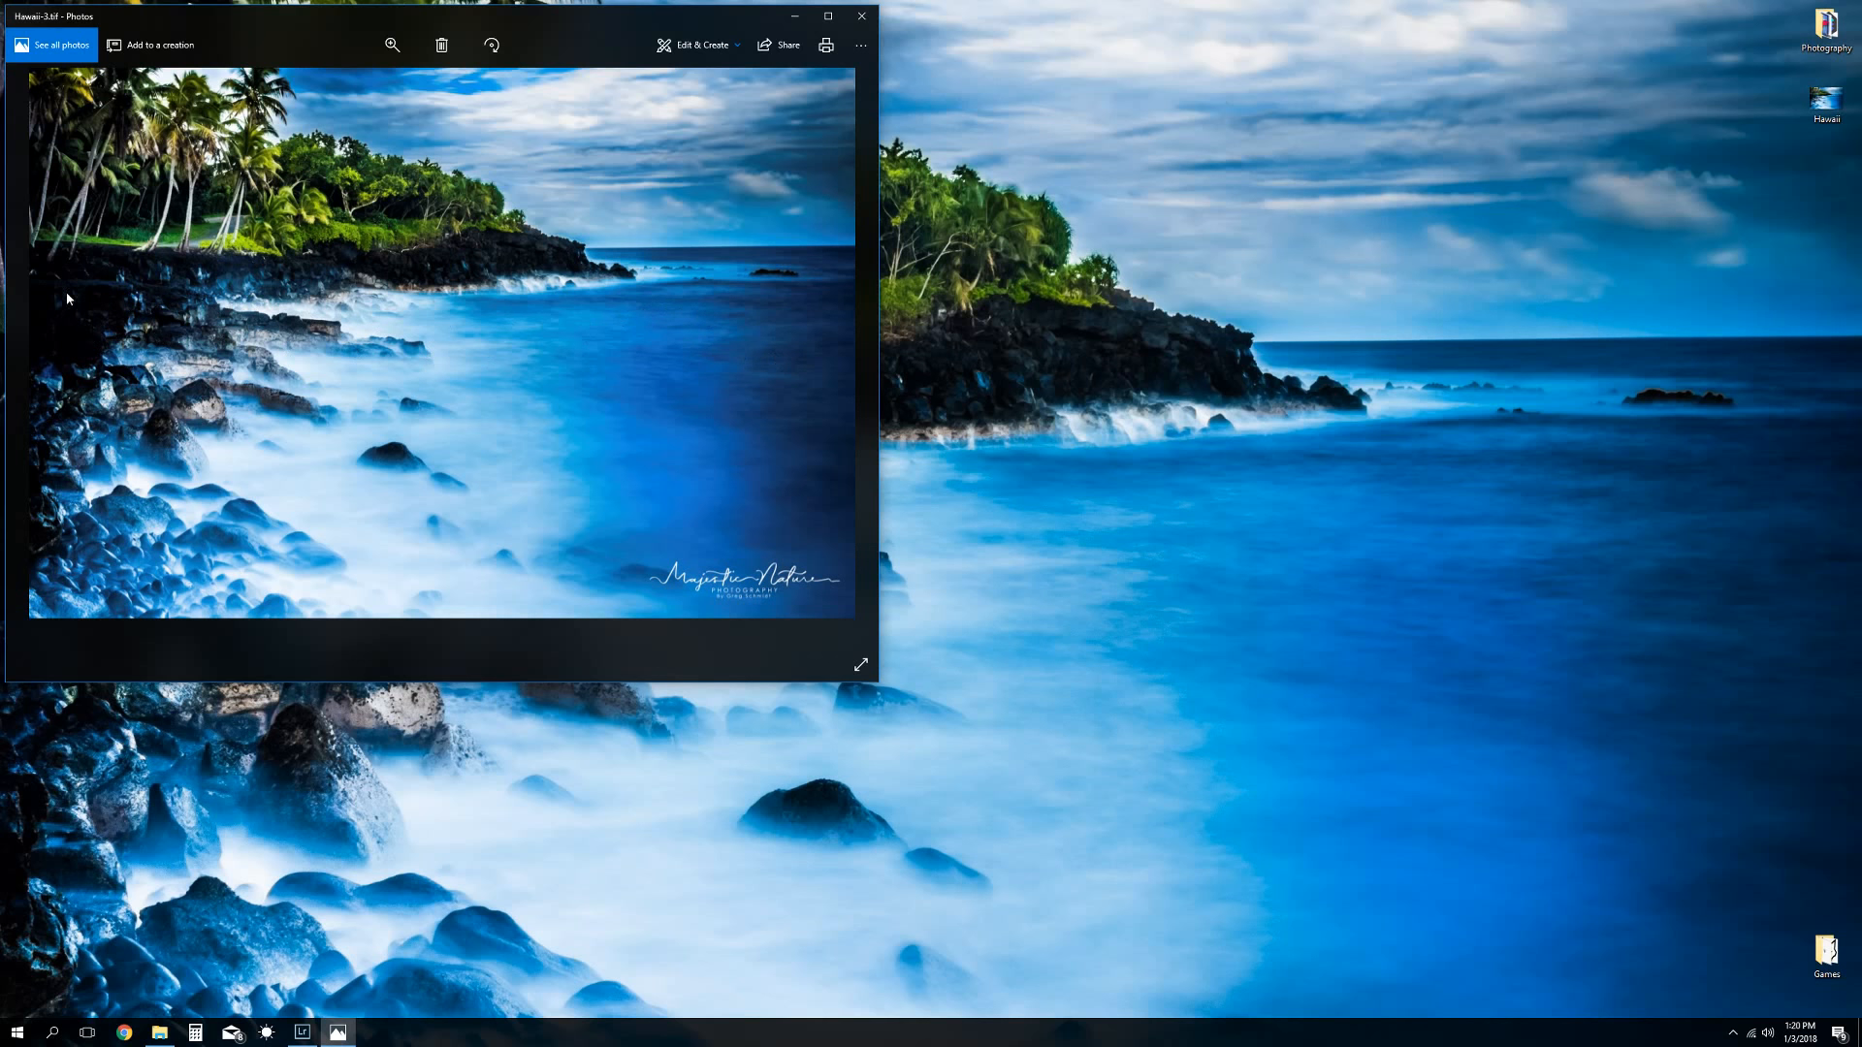
{"action": "left_click", "coordinate": [43, 355]}
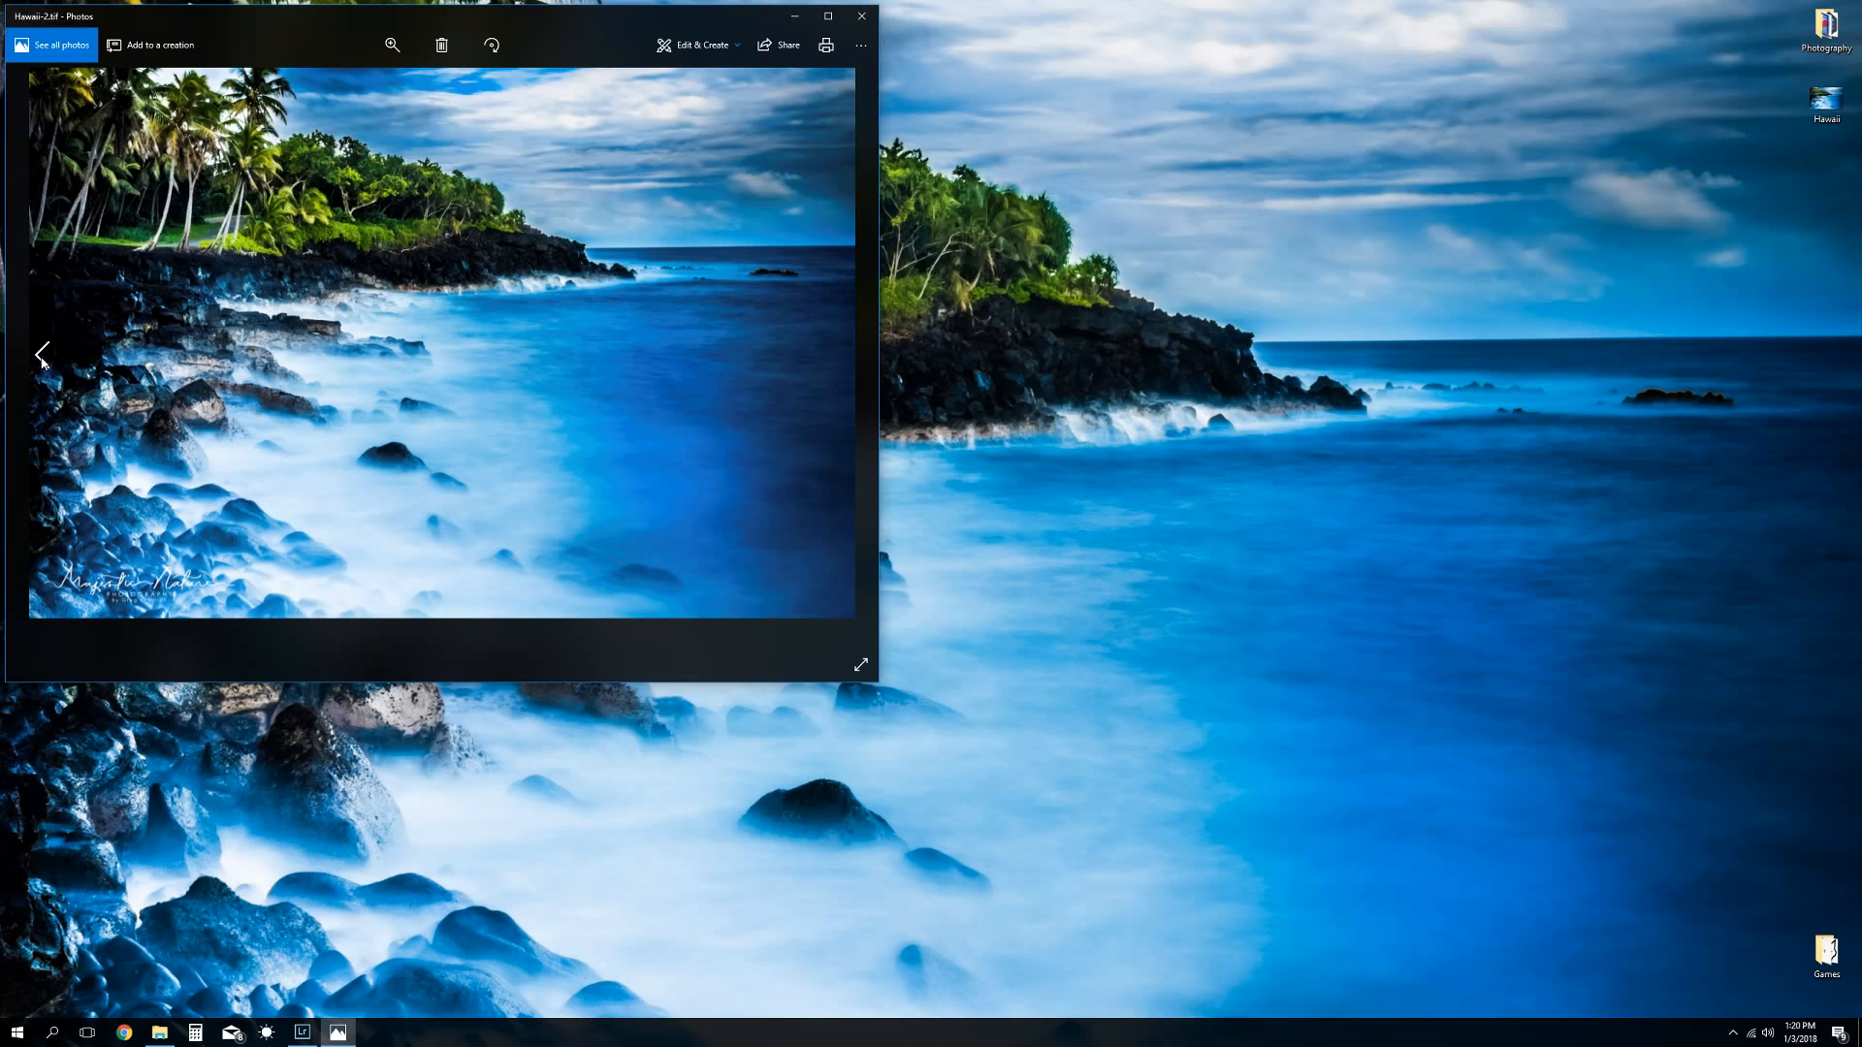
{"action": "left_click", "coordinate": [40, 356]}
{"action": "left_click", "coordinate": [40, 355]}
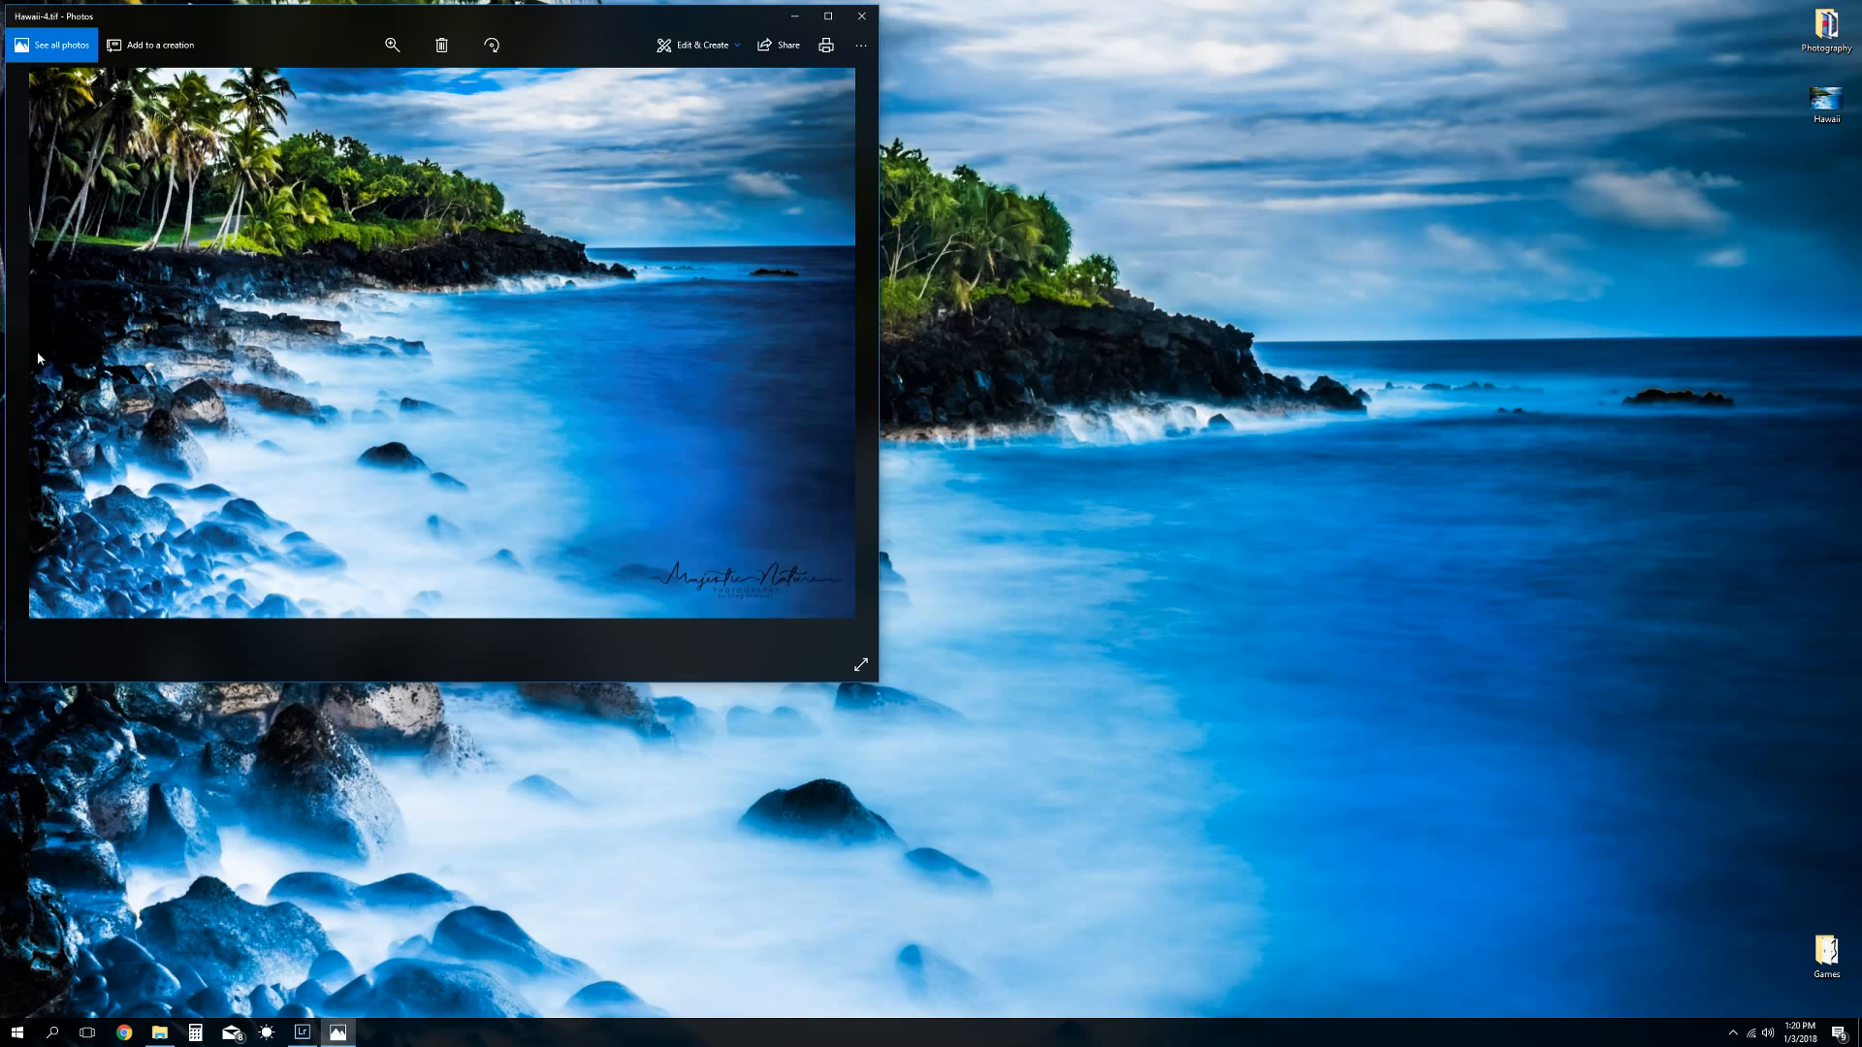
{"action": "left_click", "coordinate": [861, 16]}
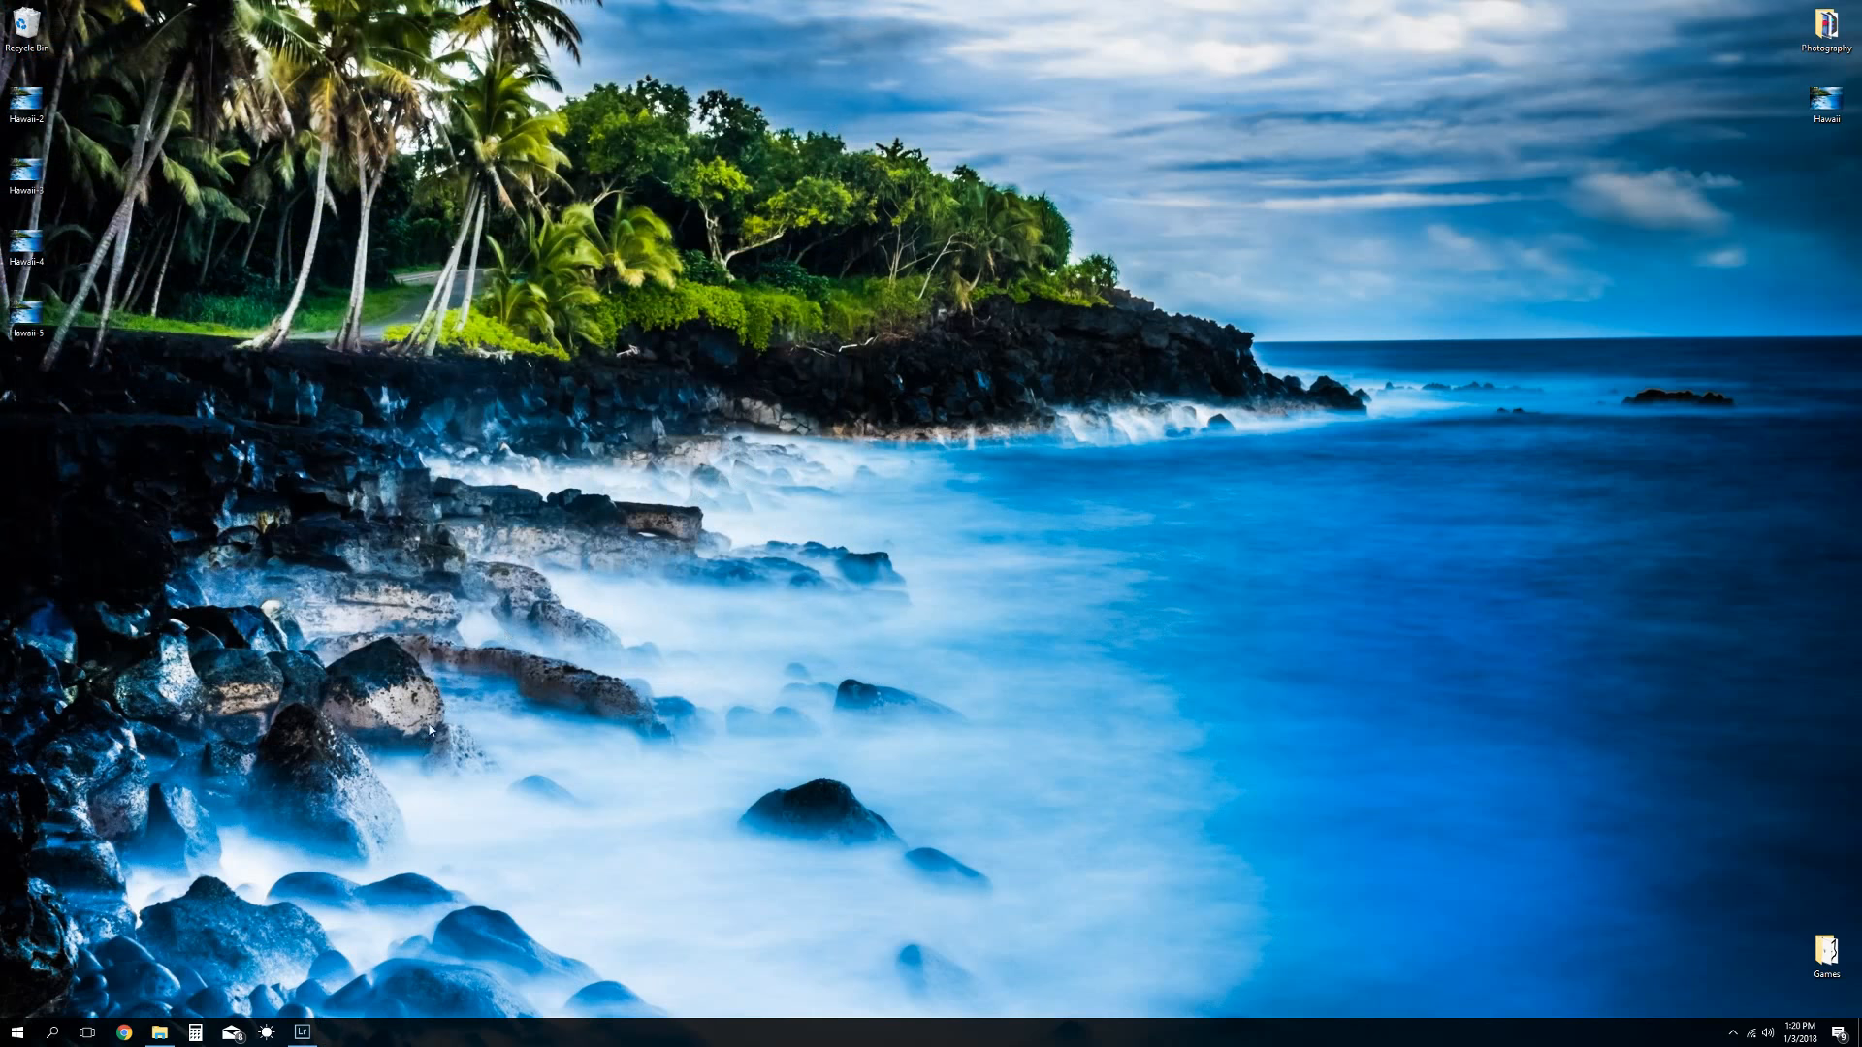
Switch back to Lightroom and start another graphic watermark with the Majestic-Nature_white-high-res image
{"action": "left_click", "coordinate": [301, 1032]}
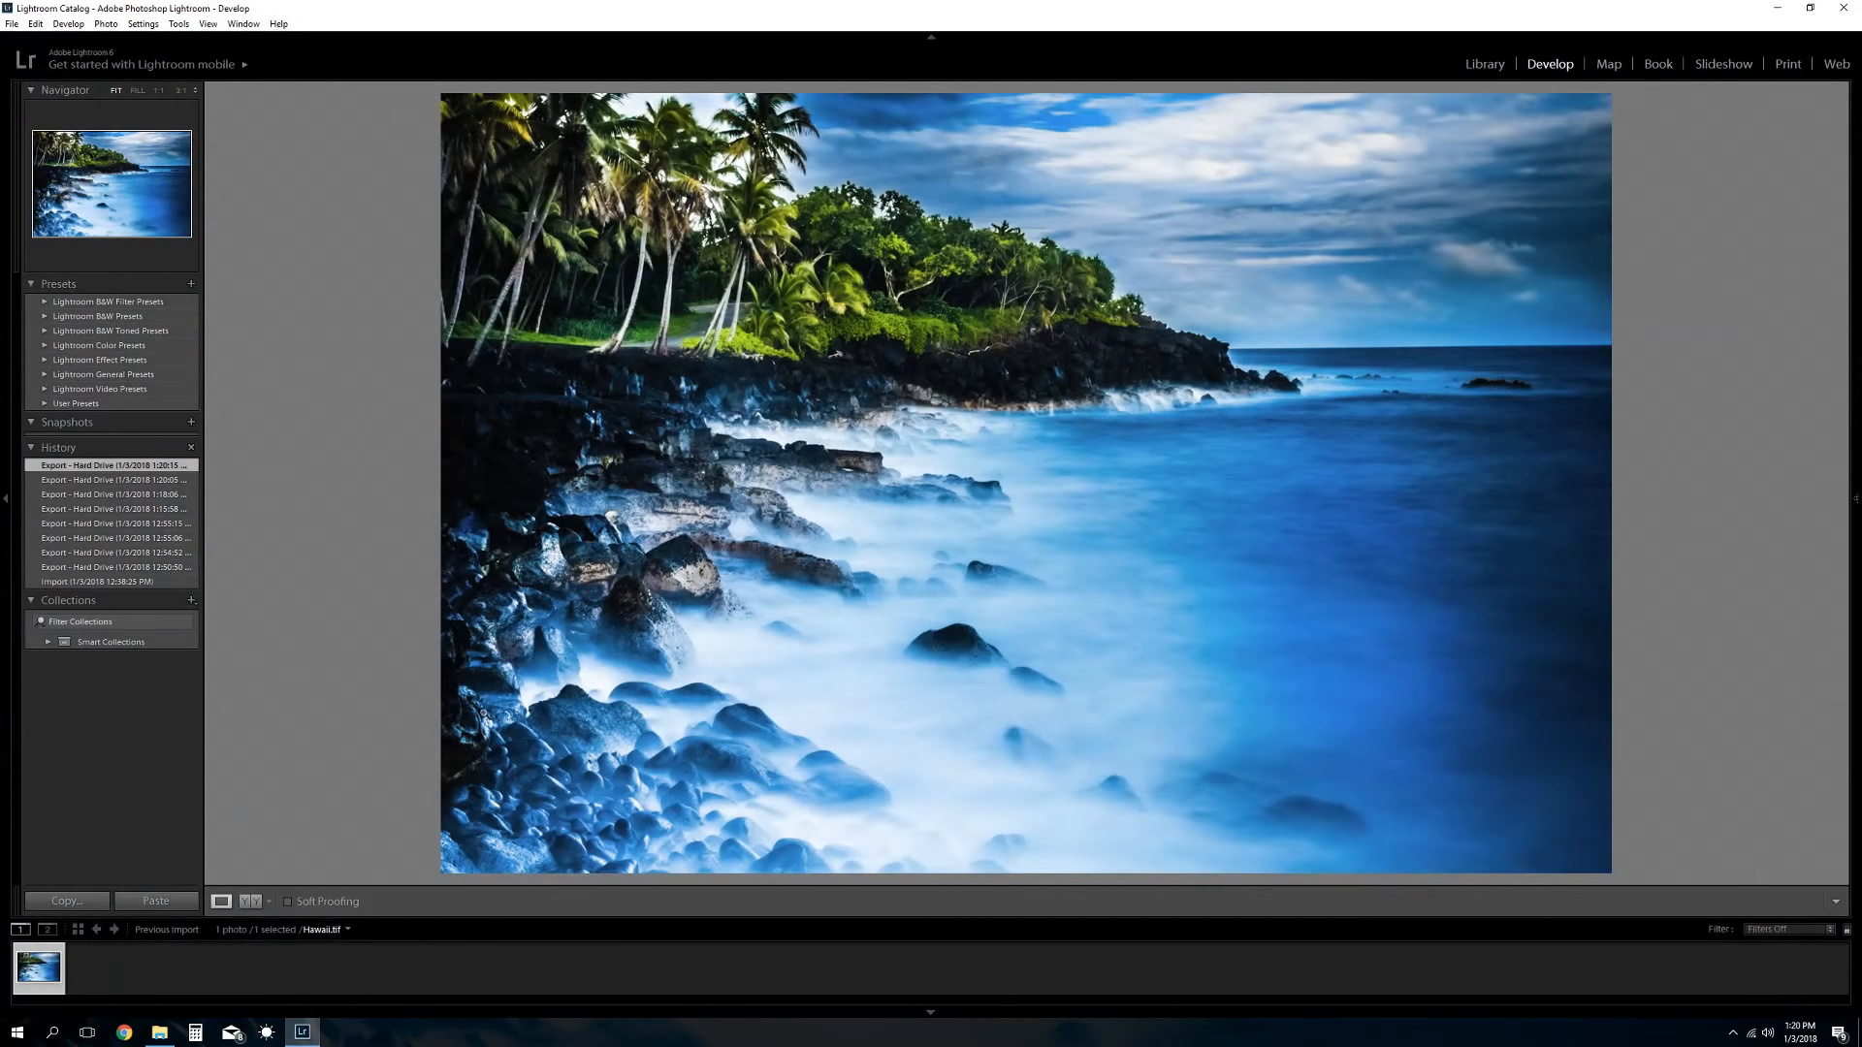
{"action": "left_click", "coordinate": [35, 23]}
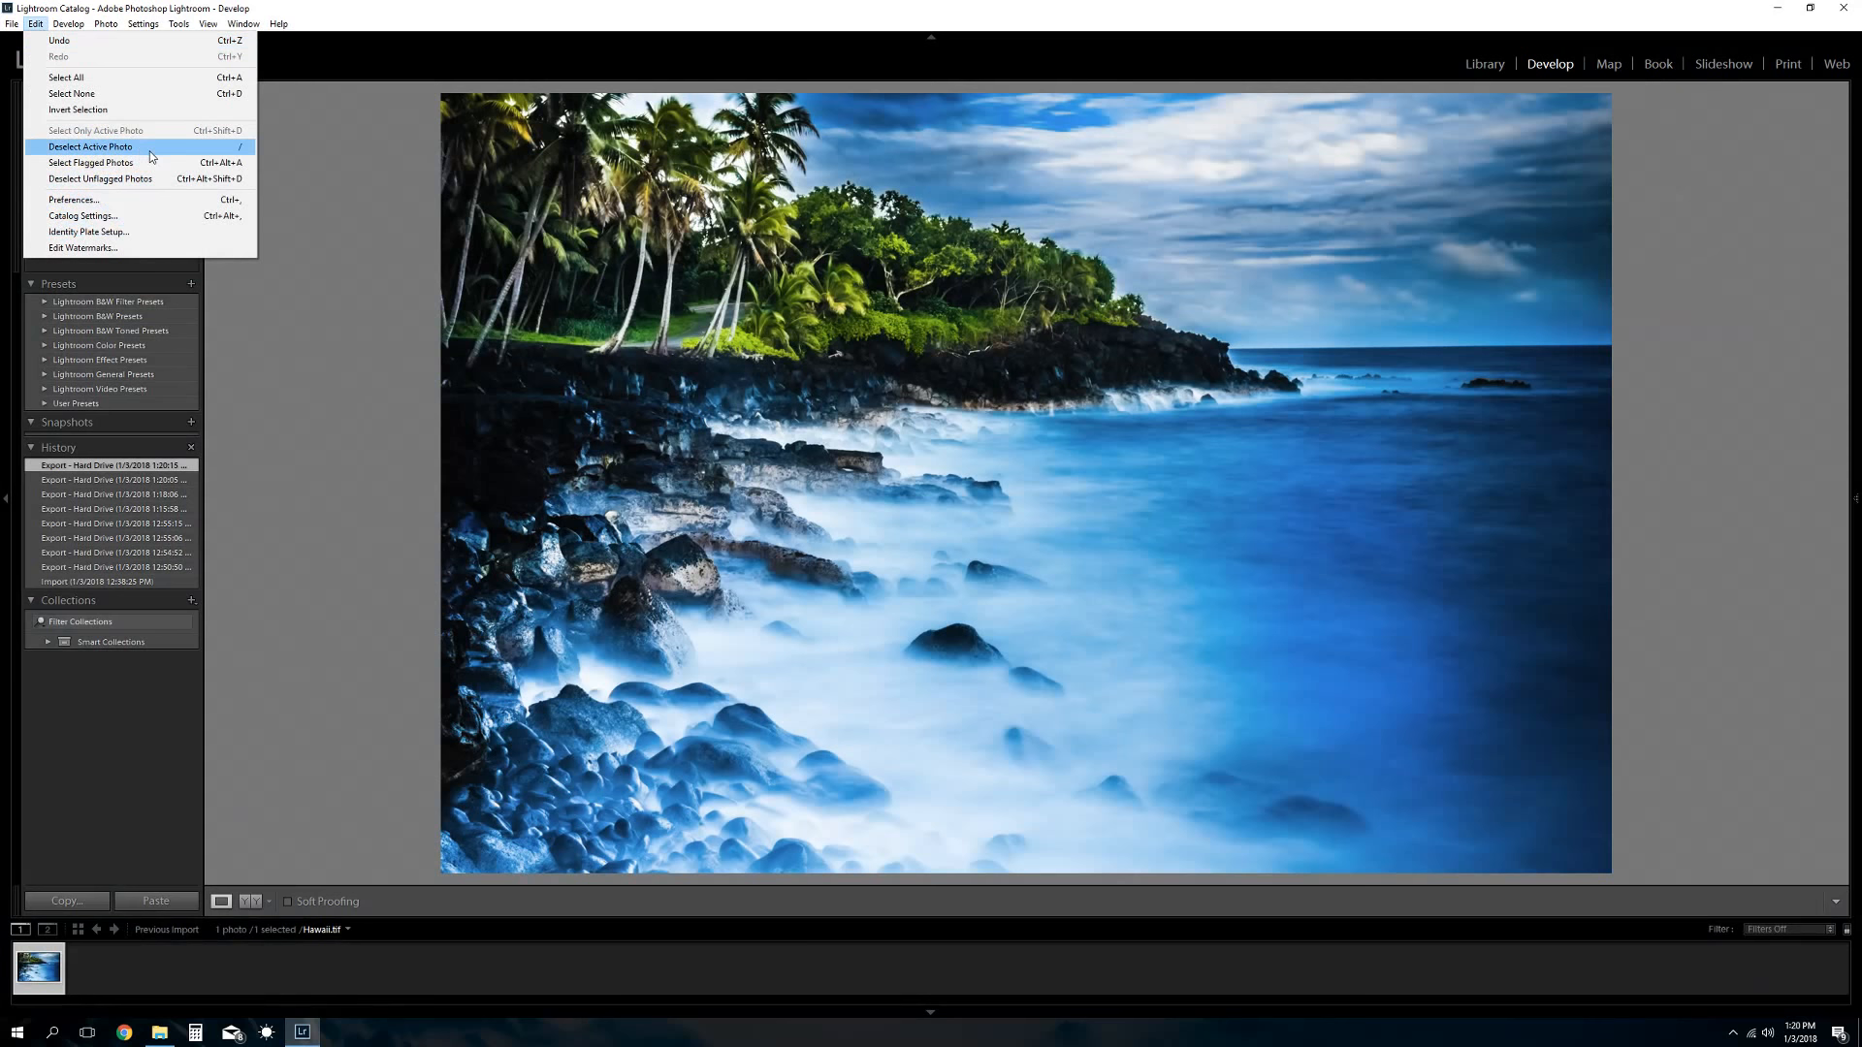
{"action": "left_click", "coordinate": [111, 247]}
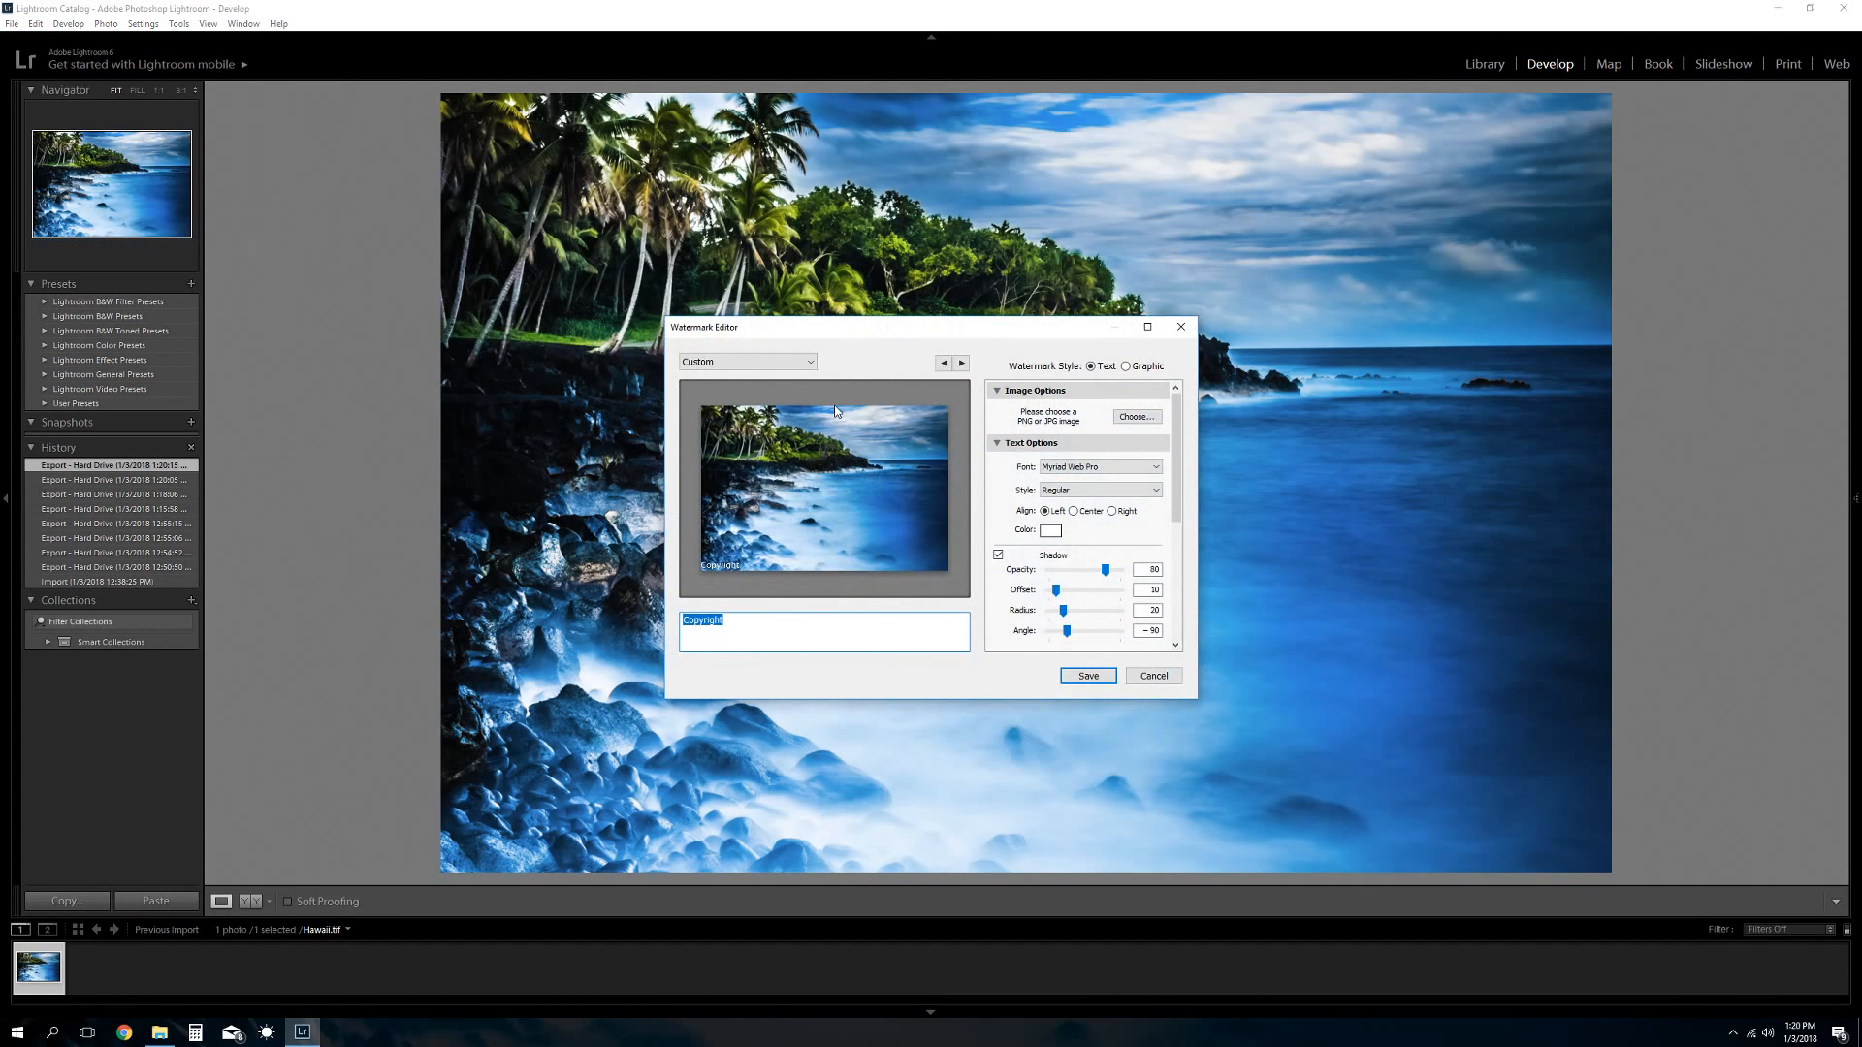
{"action": "left_click", "coordinate": [1125, 367]}
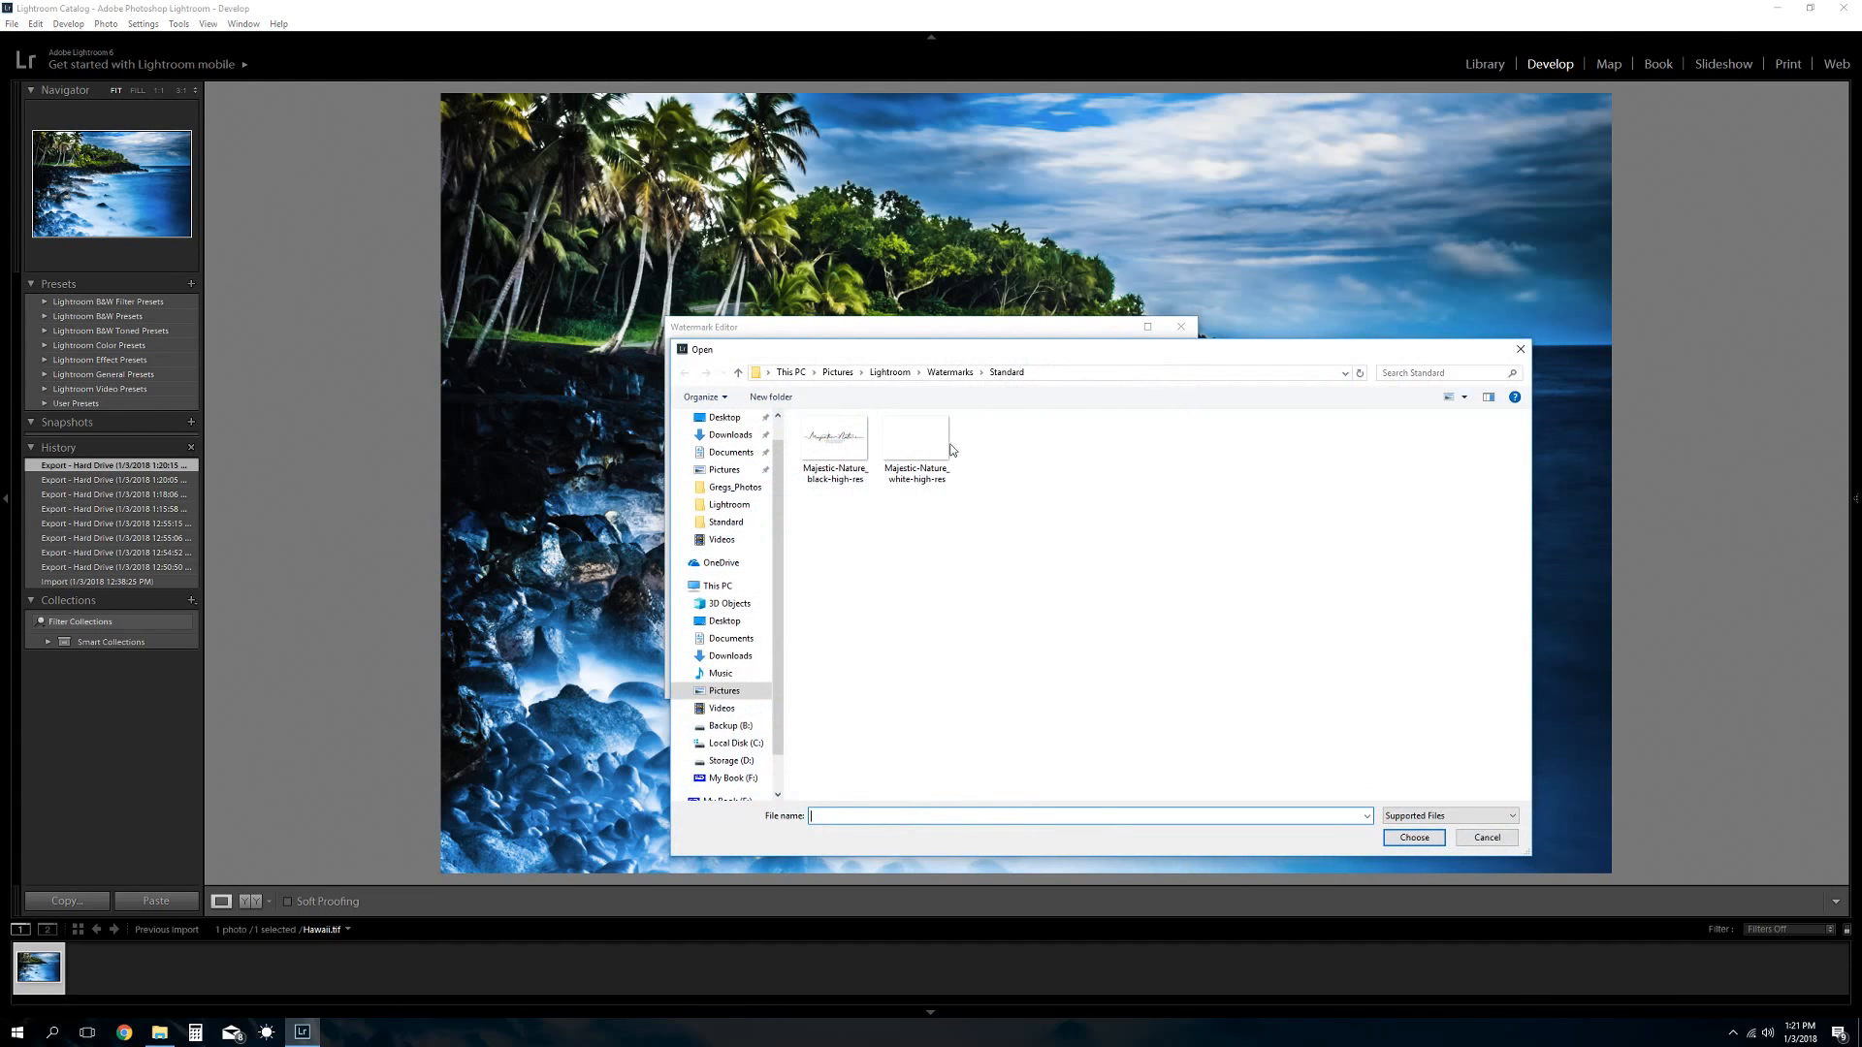
{"action": "left_click", "coordinate": [923, 441]}
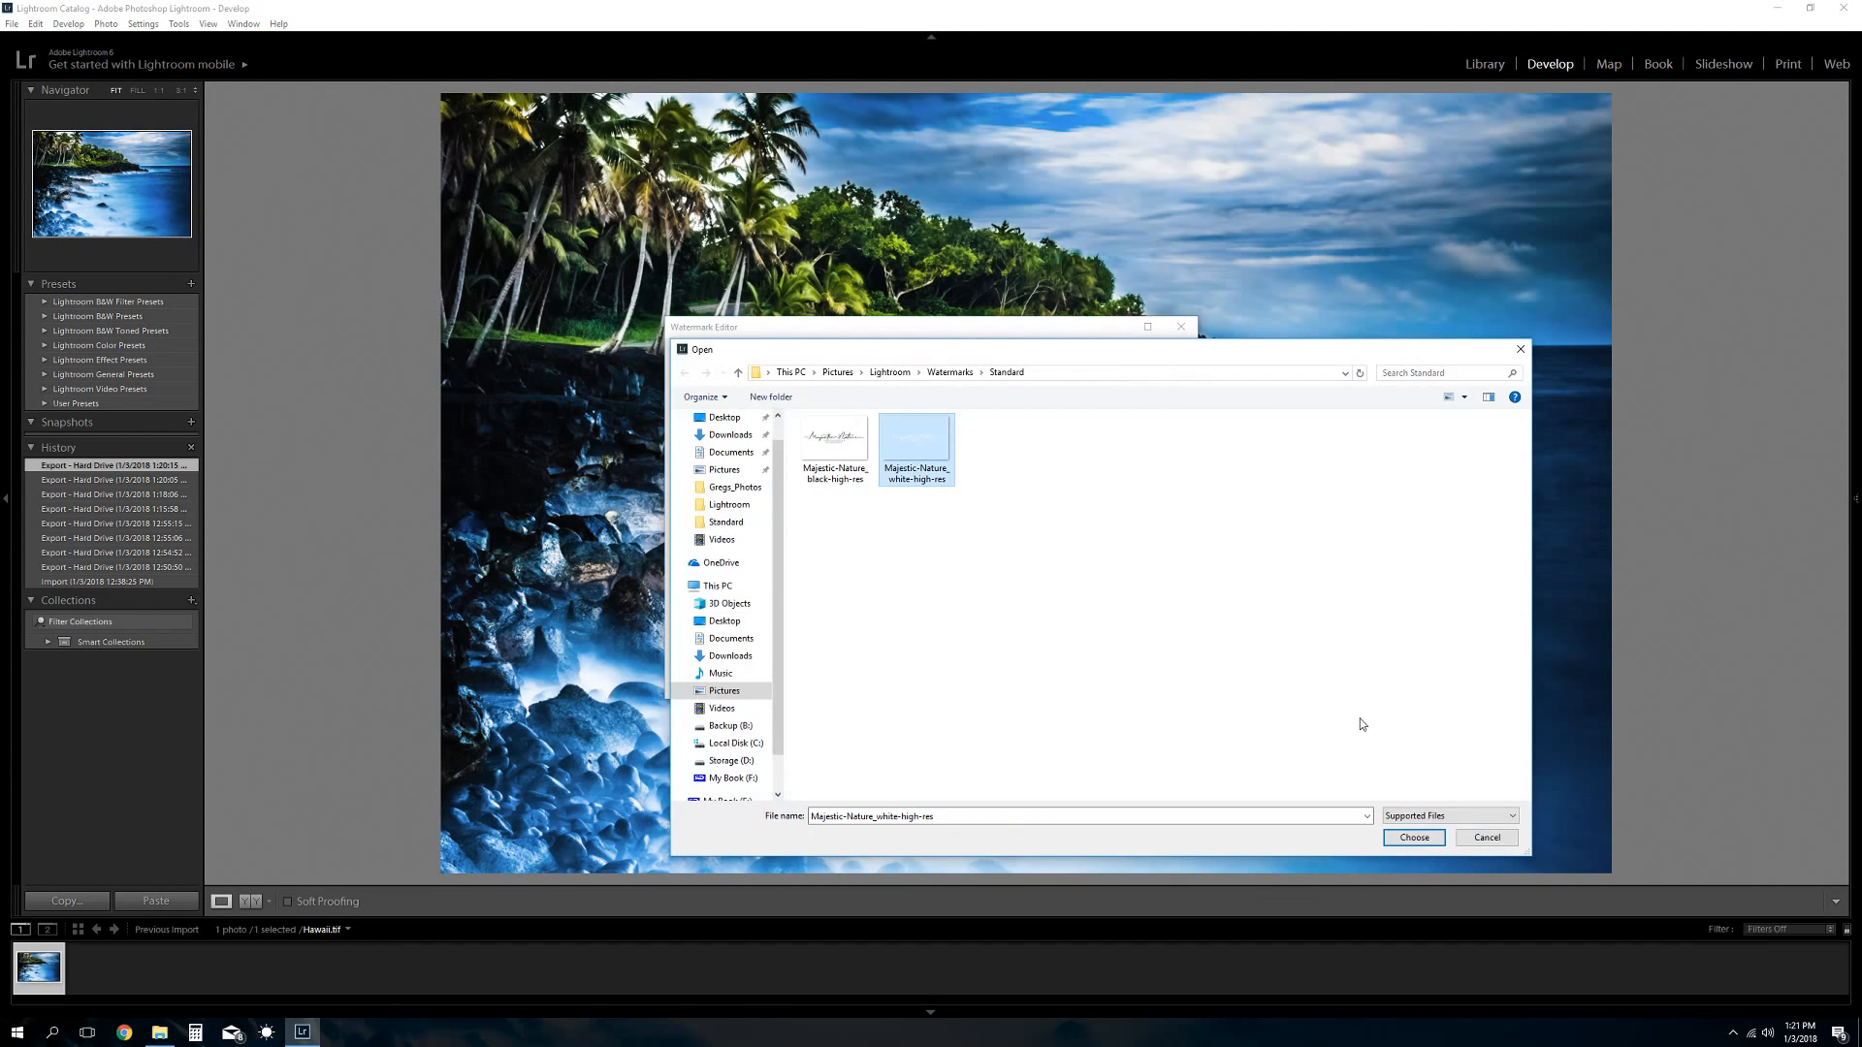
{"action": "left_click", "coordinate": [1419, 839]}
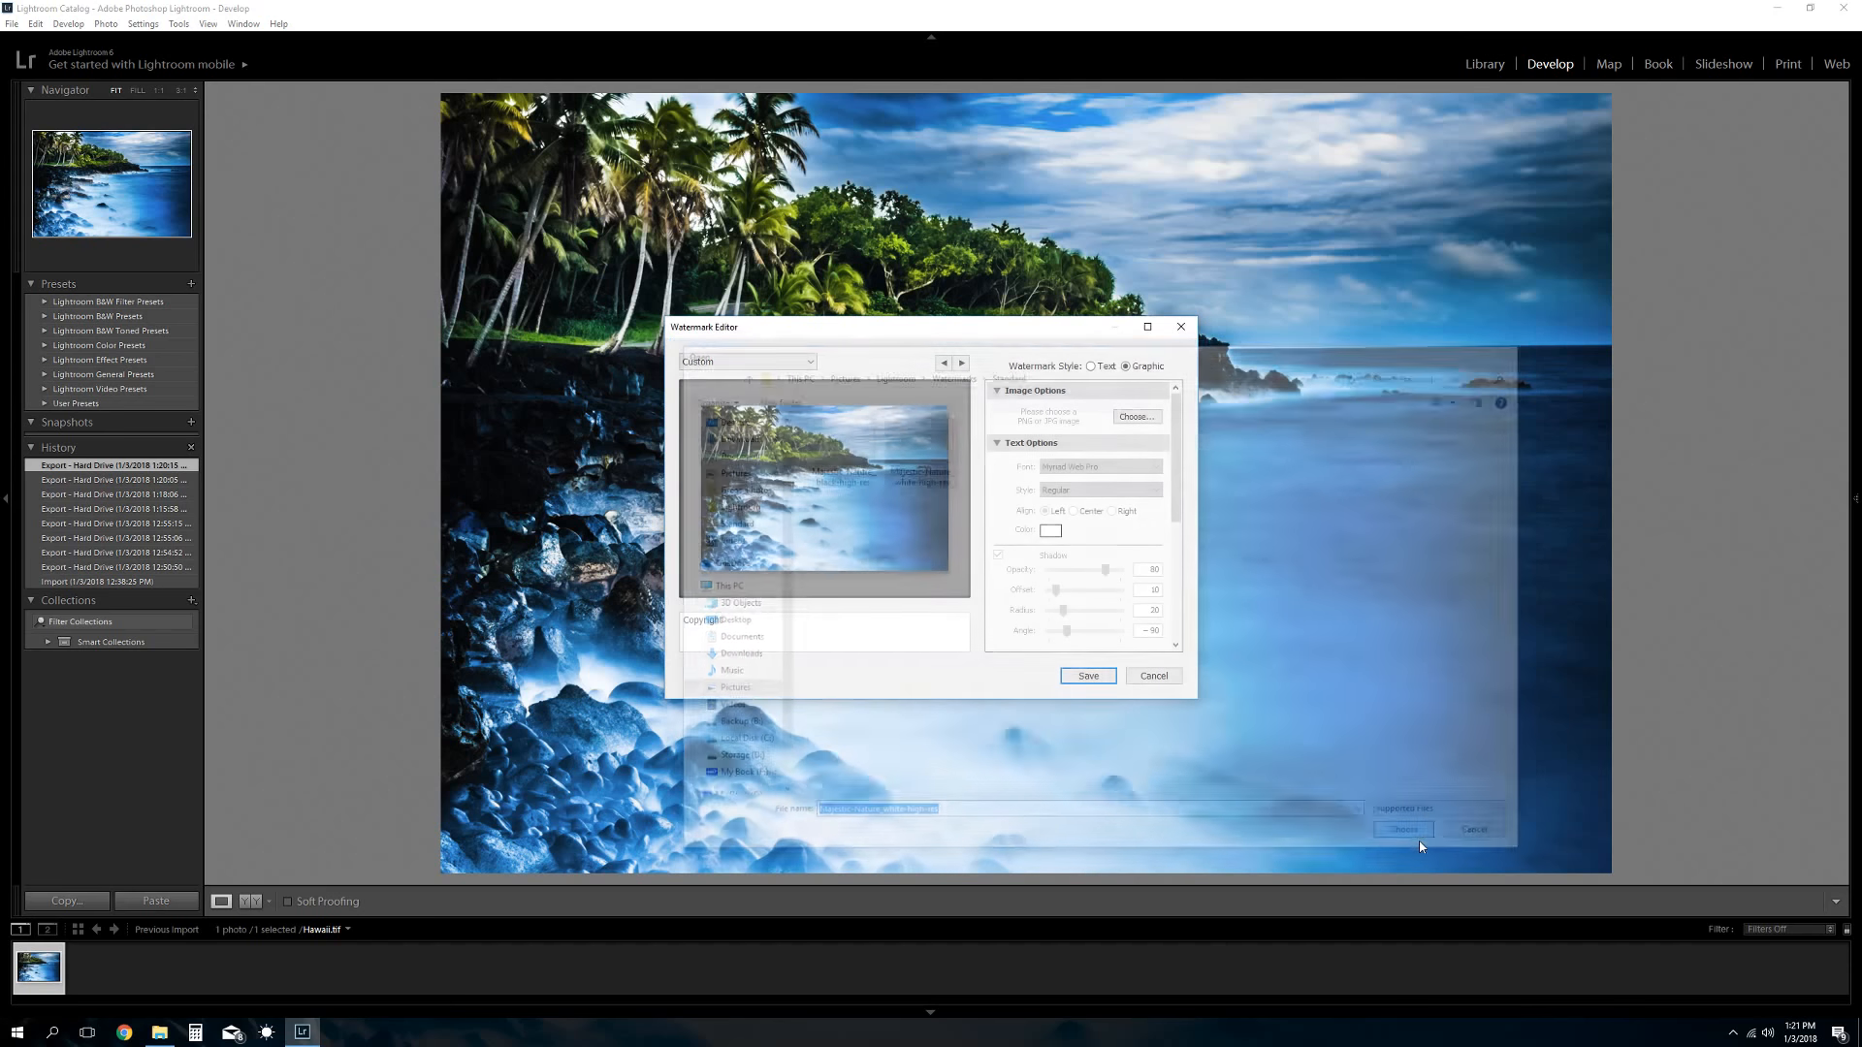
Set the watermark to proportional size 66 and anchor it at the centre of the photo
{"action": "scroll", "coordinate": [1091, 601], "scroll_direction": "down", "scroll_amount": 5}
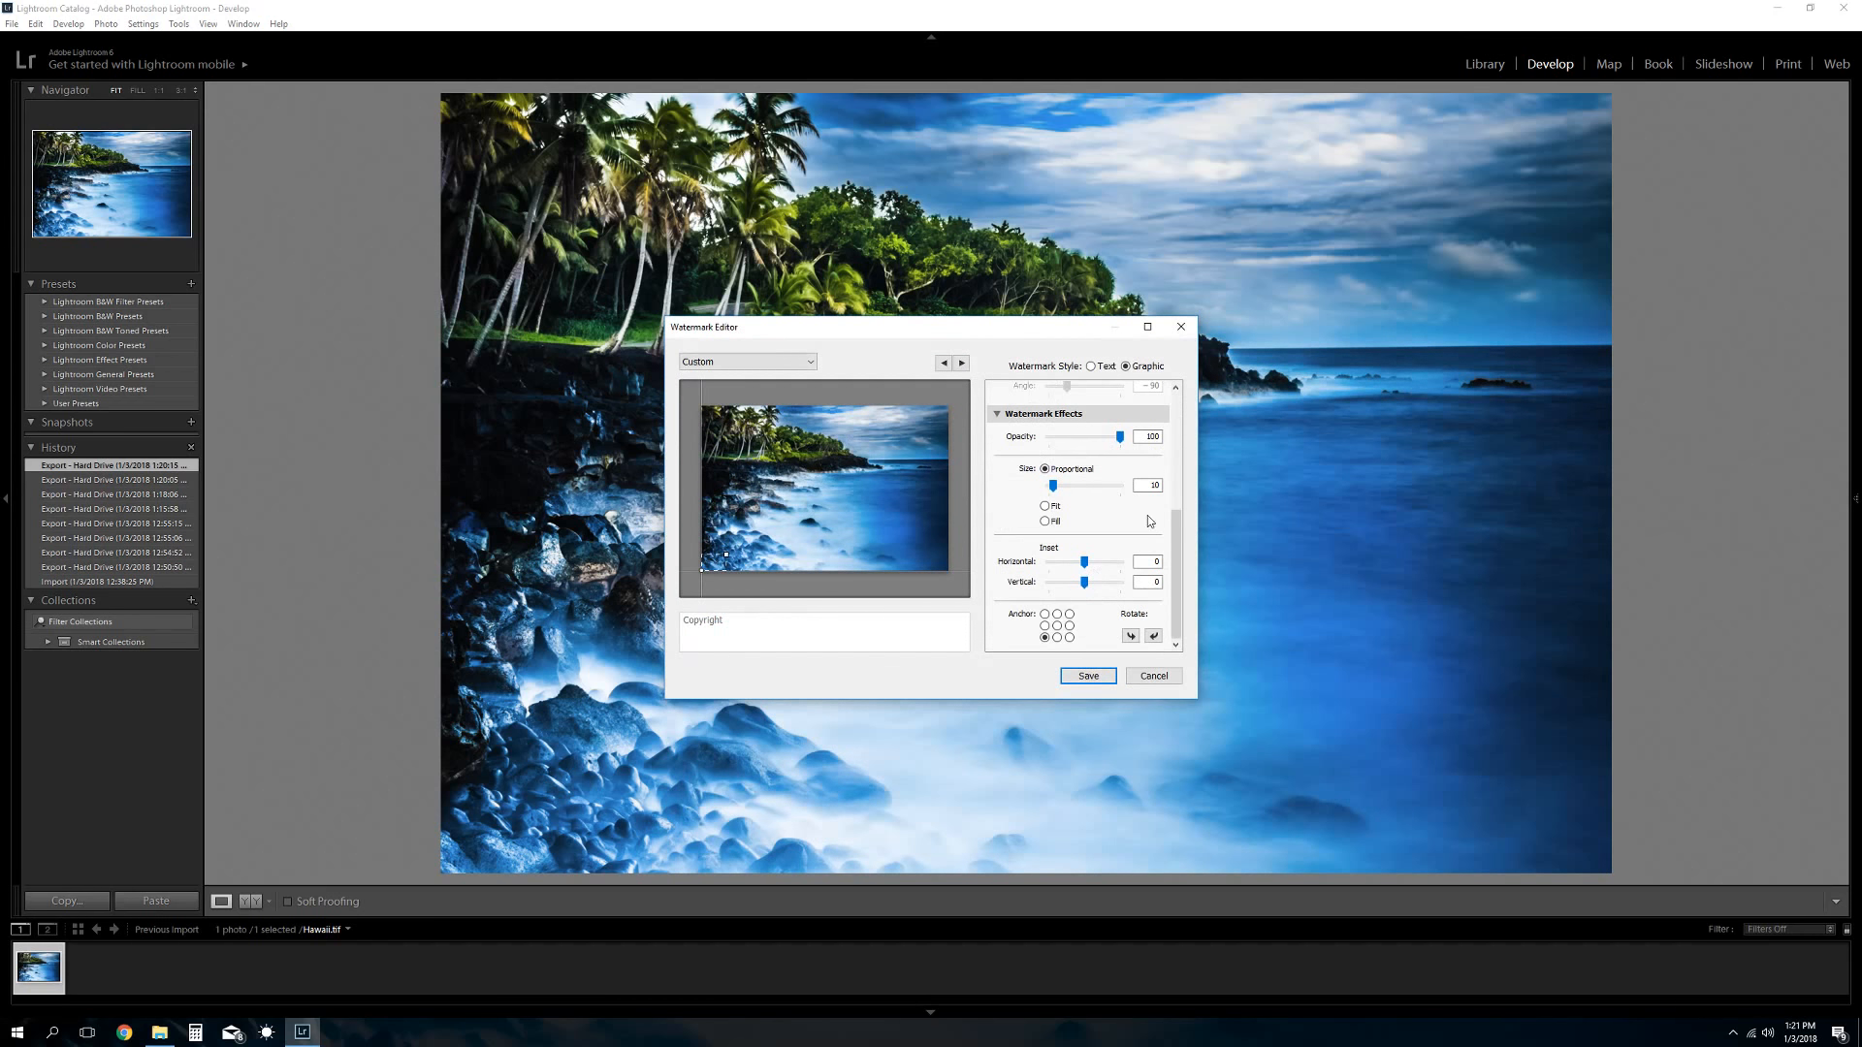
{"action": "left_click_drag", "start_coordinate": [1052, 485], "coordinate": [1081, 489]}
{"action": "left_click", "coordinate": [1057, 626]}
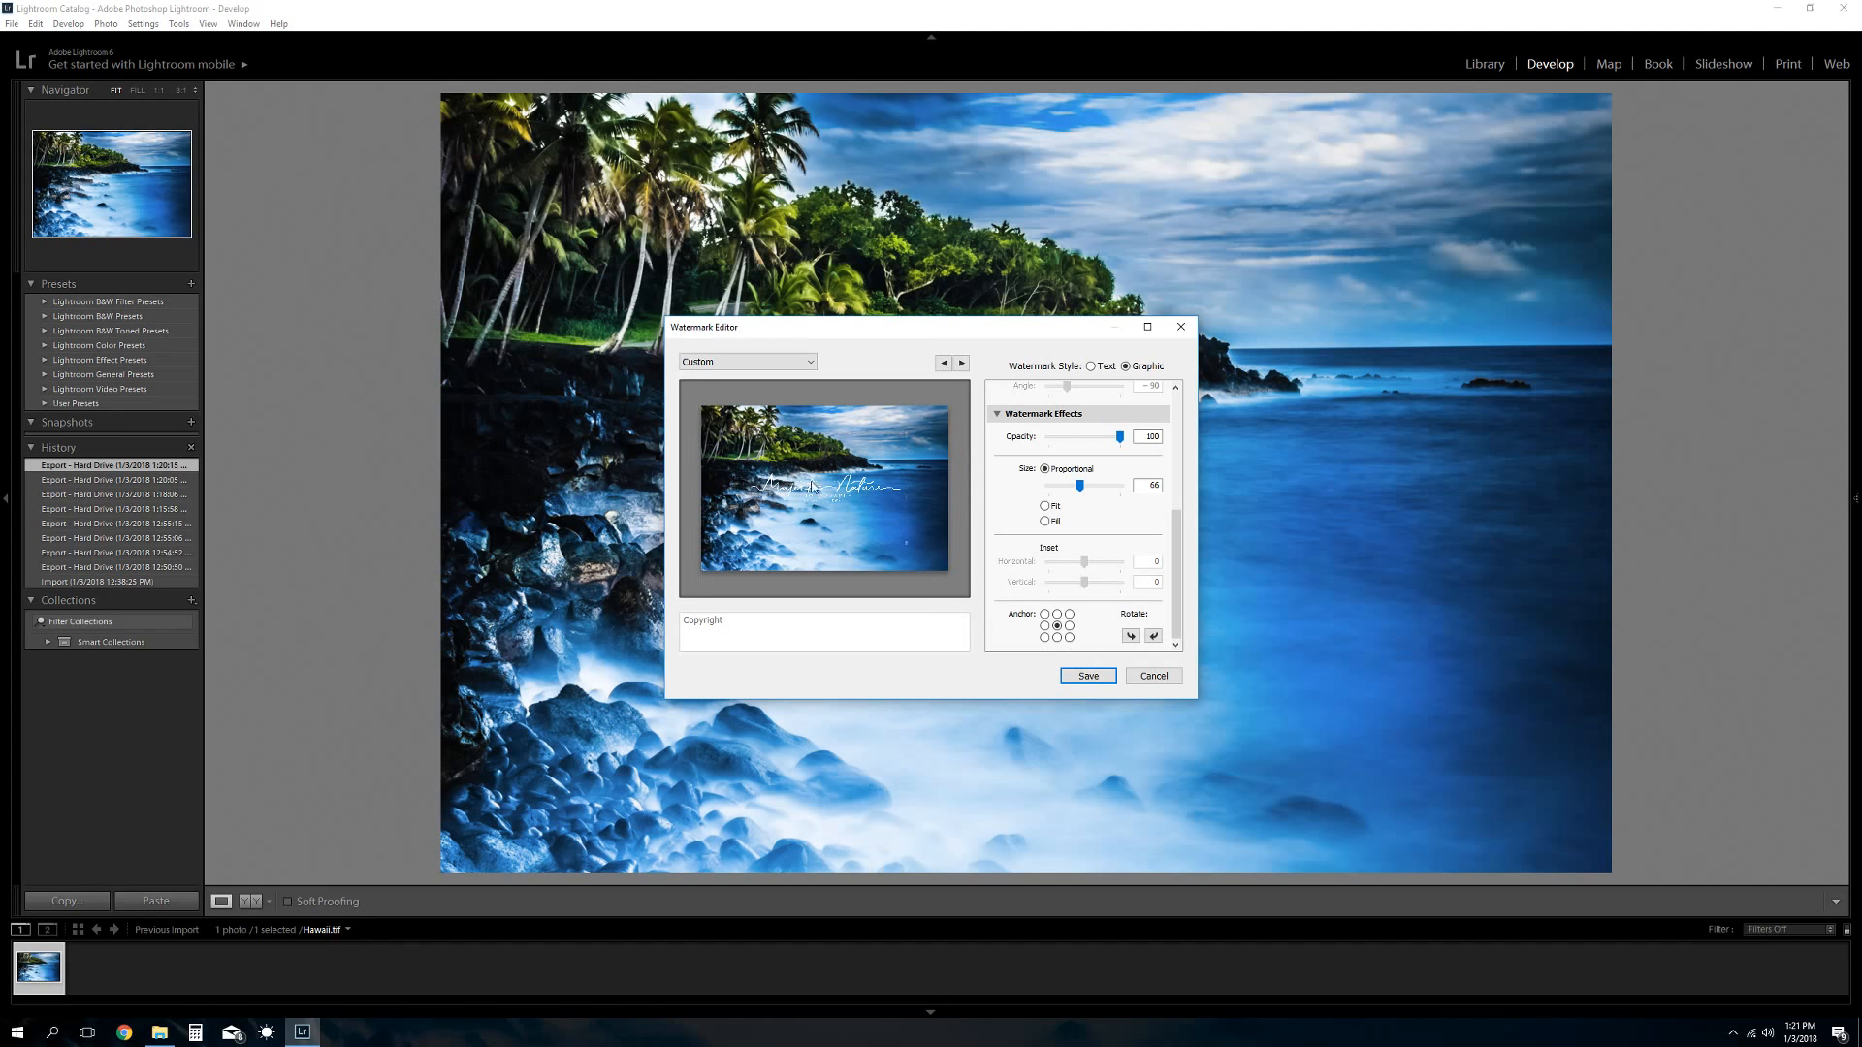
Save the centred white watermark as a new preset named oops
{"action": "left_click", "coordinate": [1088, 676]}
{"action": "type", "text": "oops"}
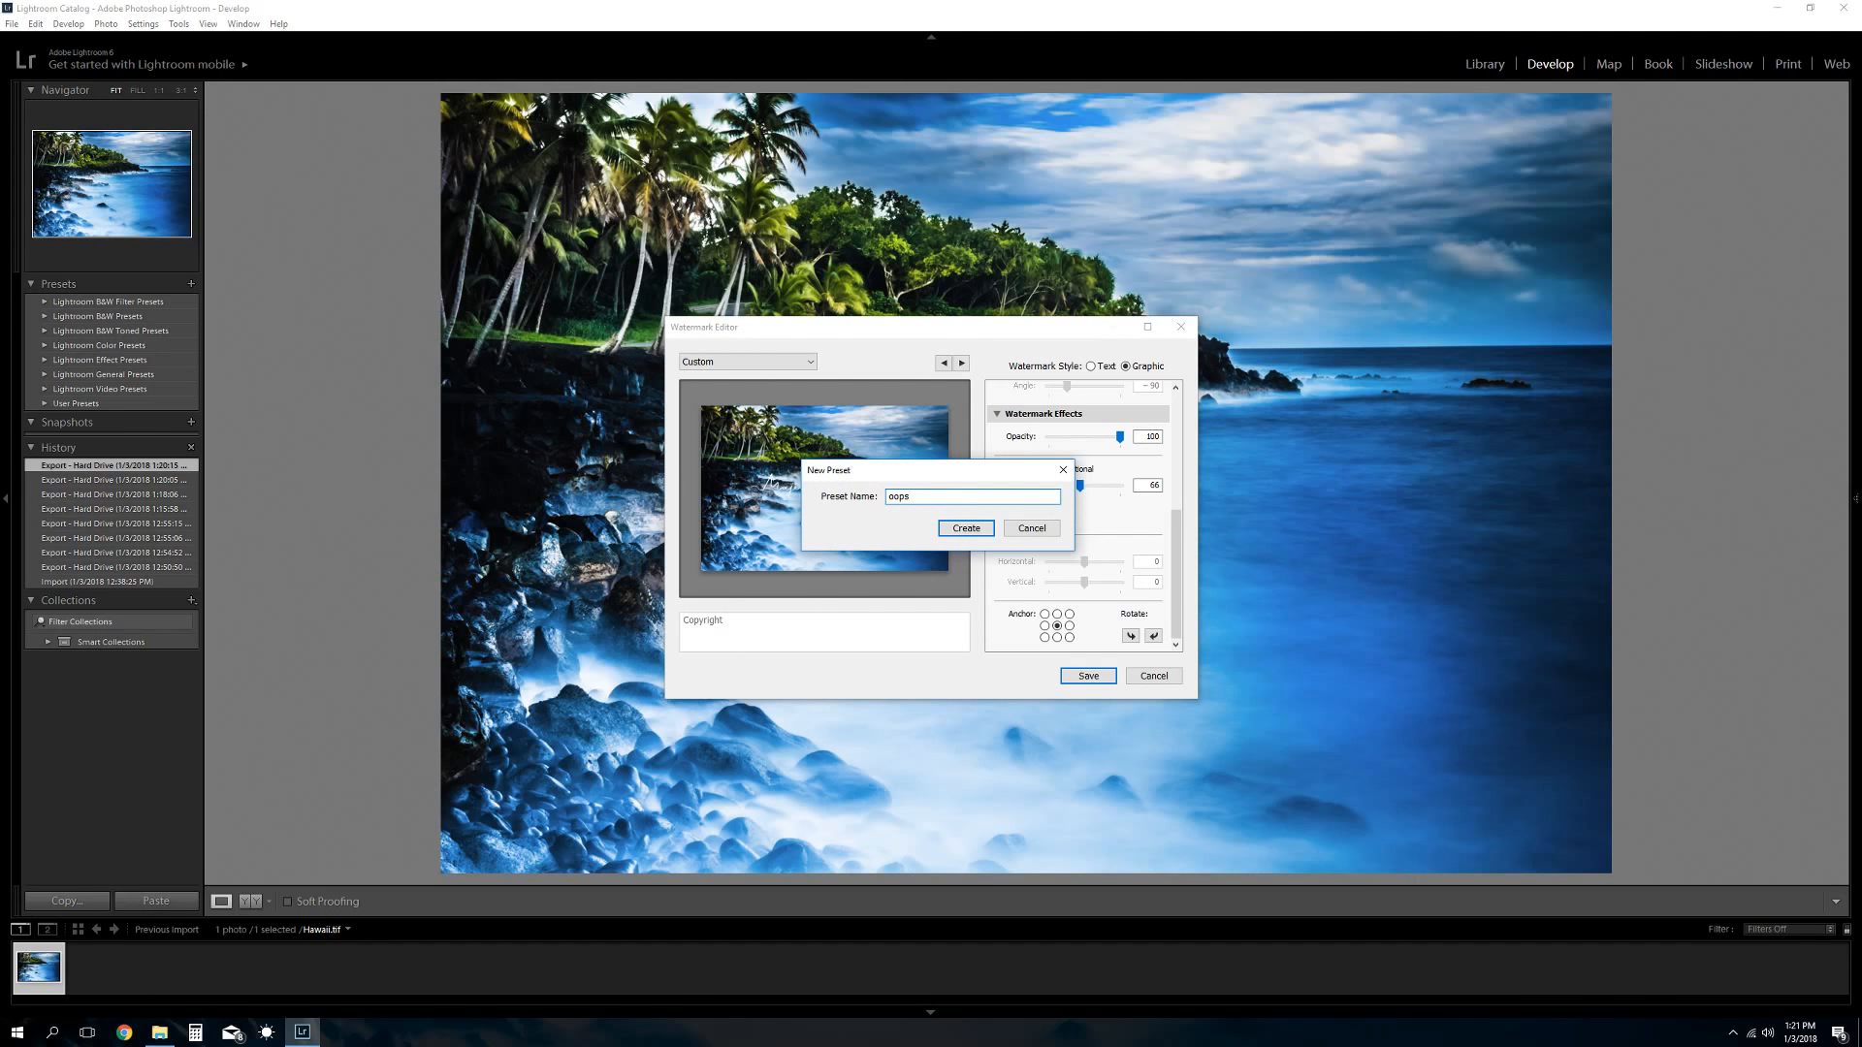
{"action": "left_click", "coordinate": [965, 529]}
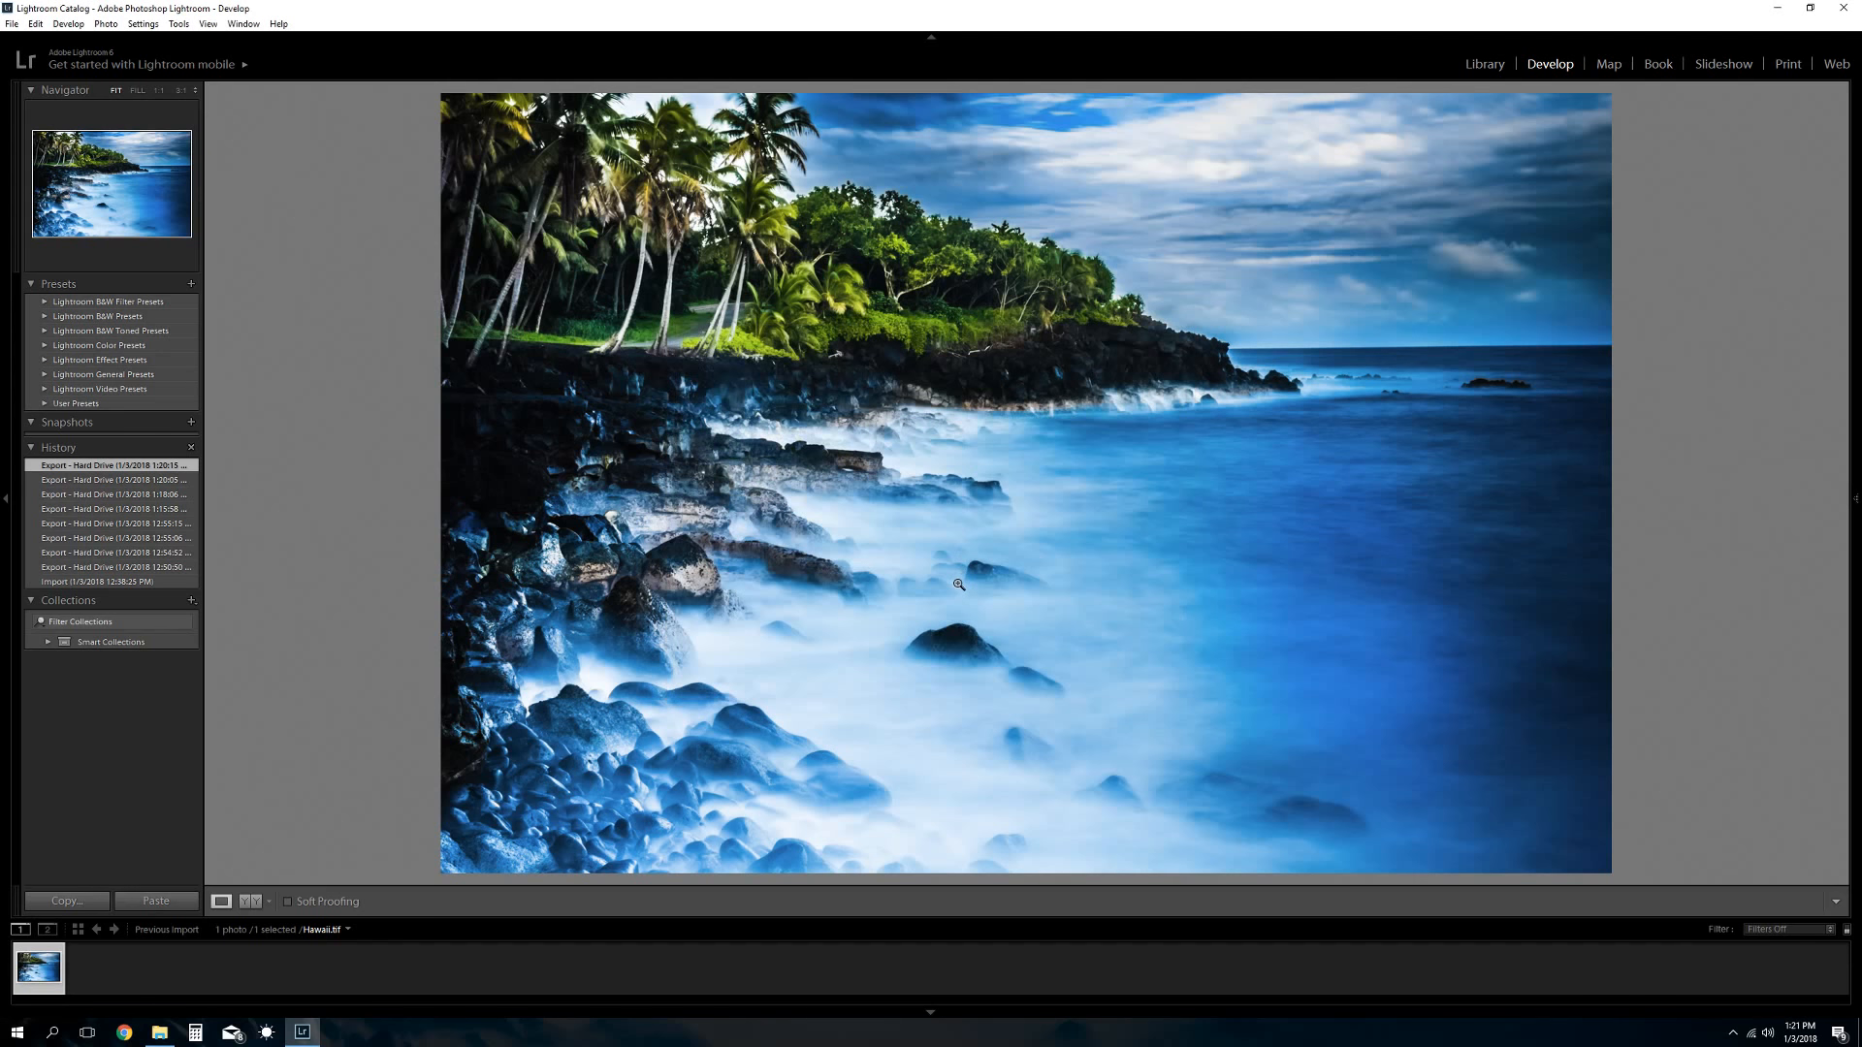
Export the Hawaii photo to the desktop with the oops watermark, keeping the earlier exported files
{"action": "right_click", "coordinate": [1101, 578]}
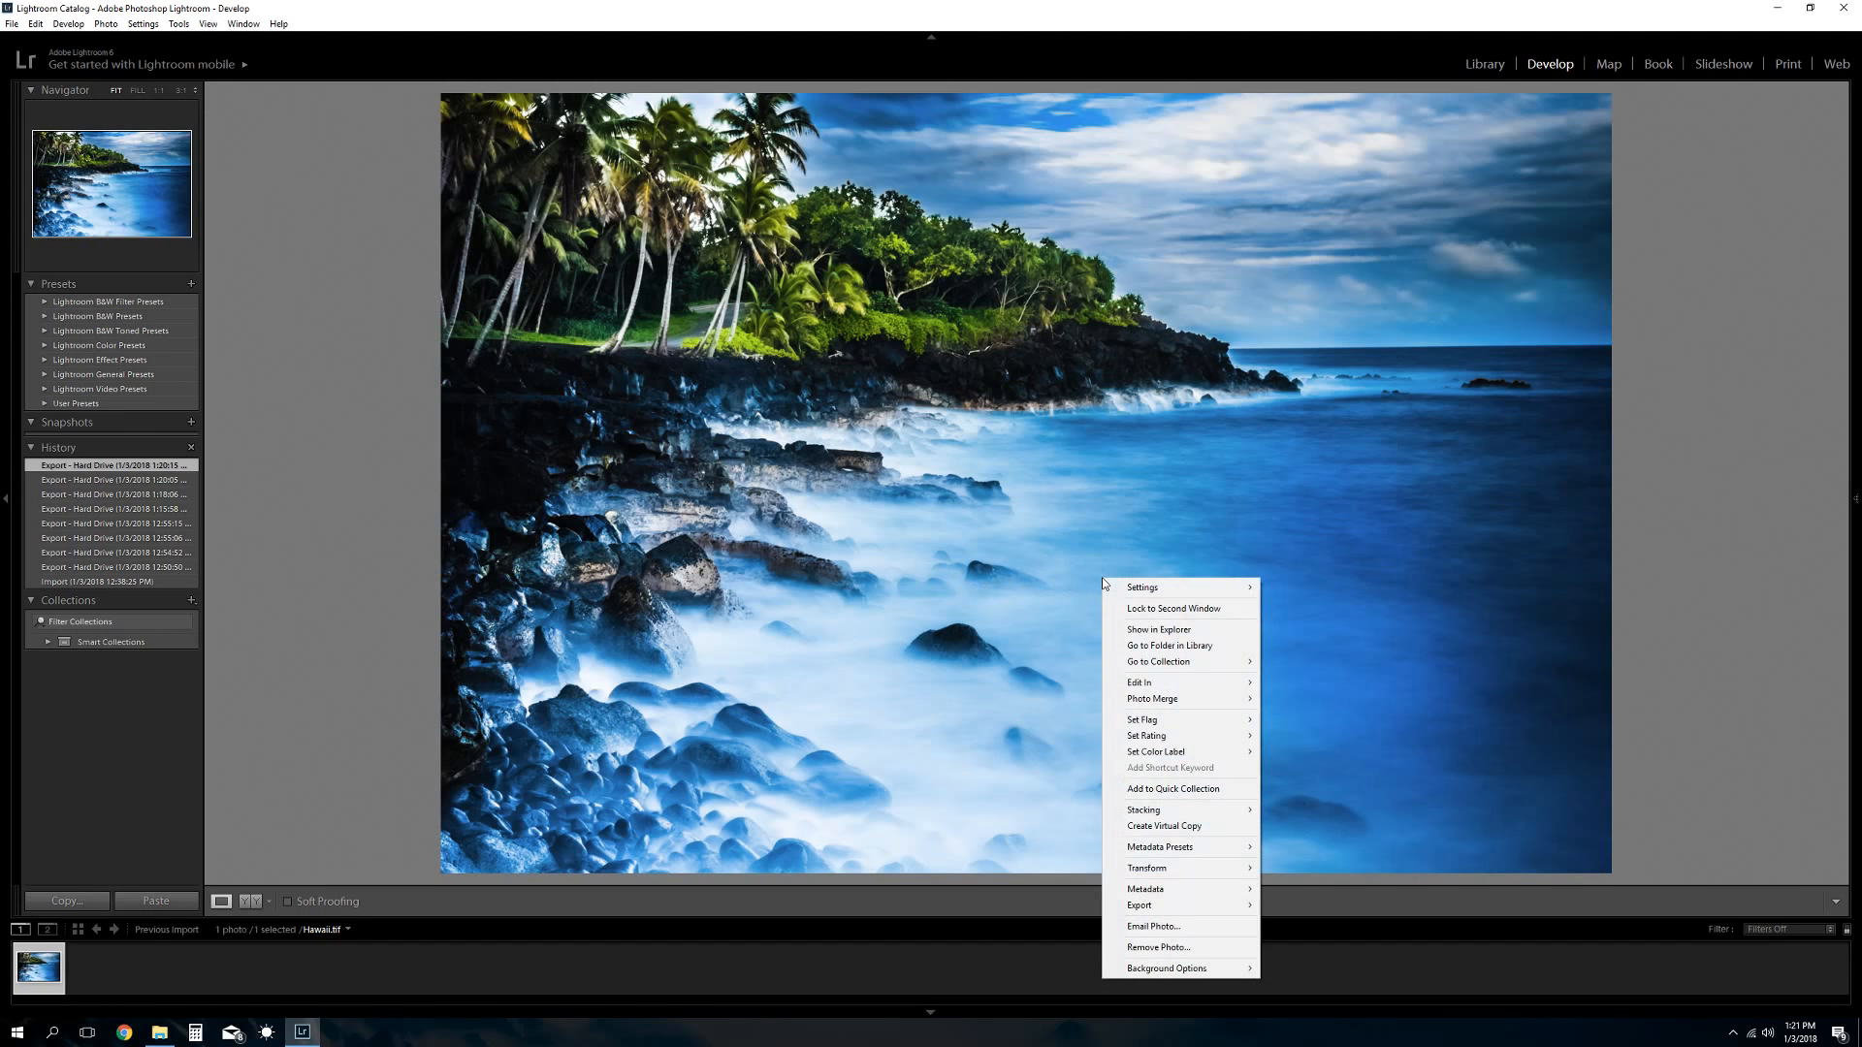
{"action": "mouse_move", "coordinate": [1164, 907]}
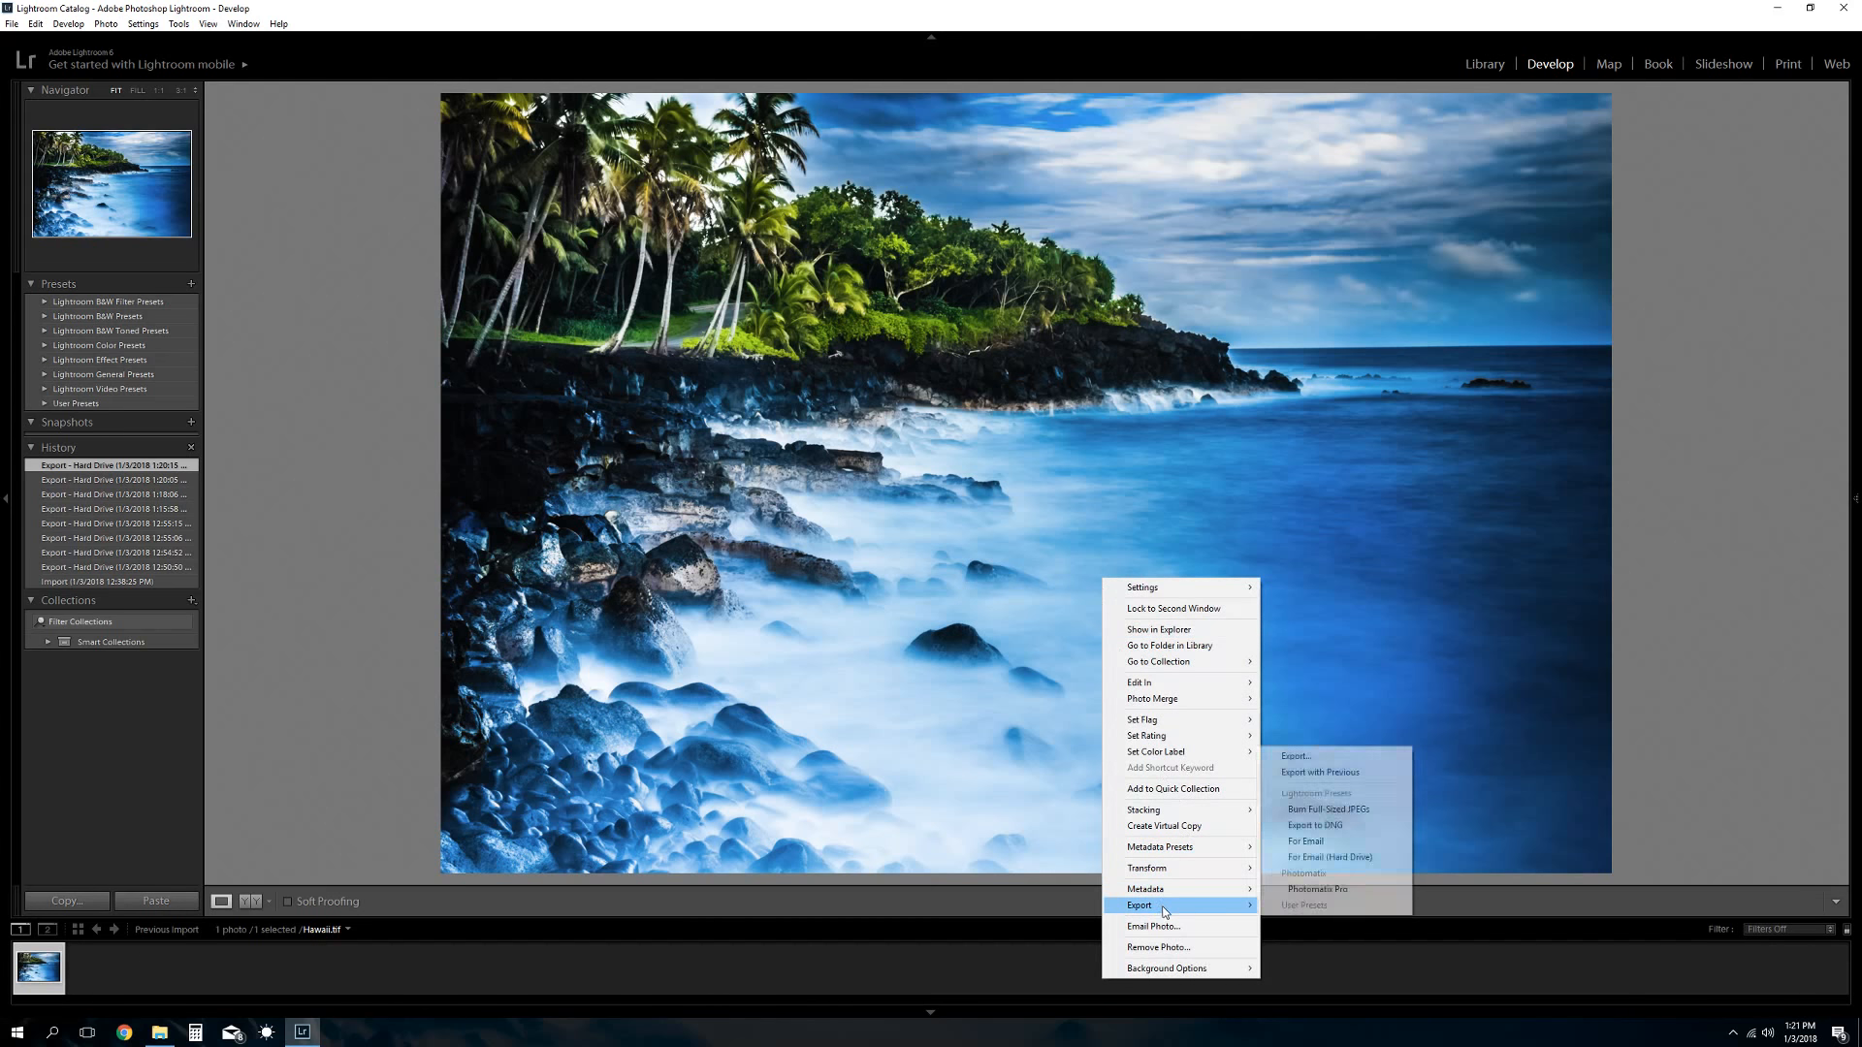
{"action": "left_click", "coordinate": [1307, 757]}
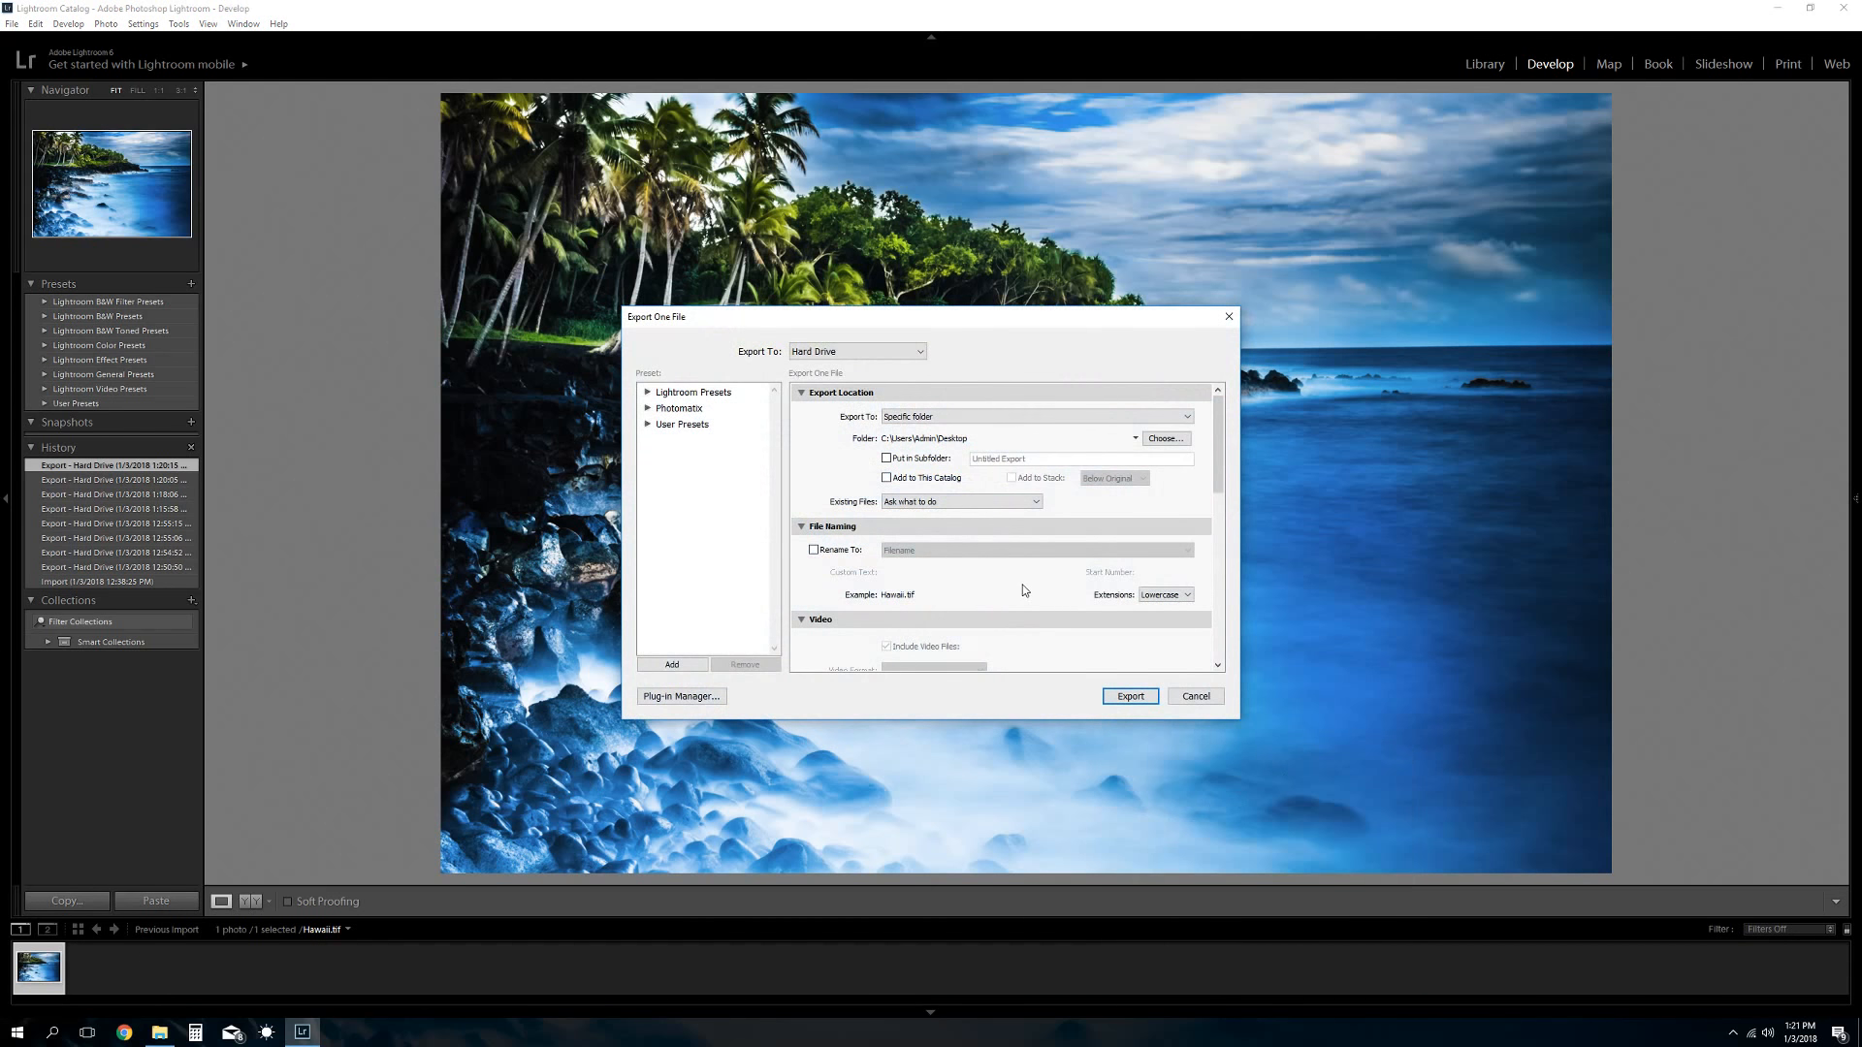
{"action": "scroll", "coordinate": [1027, 592], "scroll_direction": "down", "scroll_amount": 10}
{"action": "left_click", "coordinate": [886, 581]}
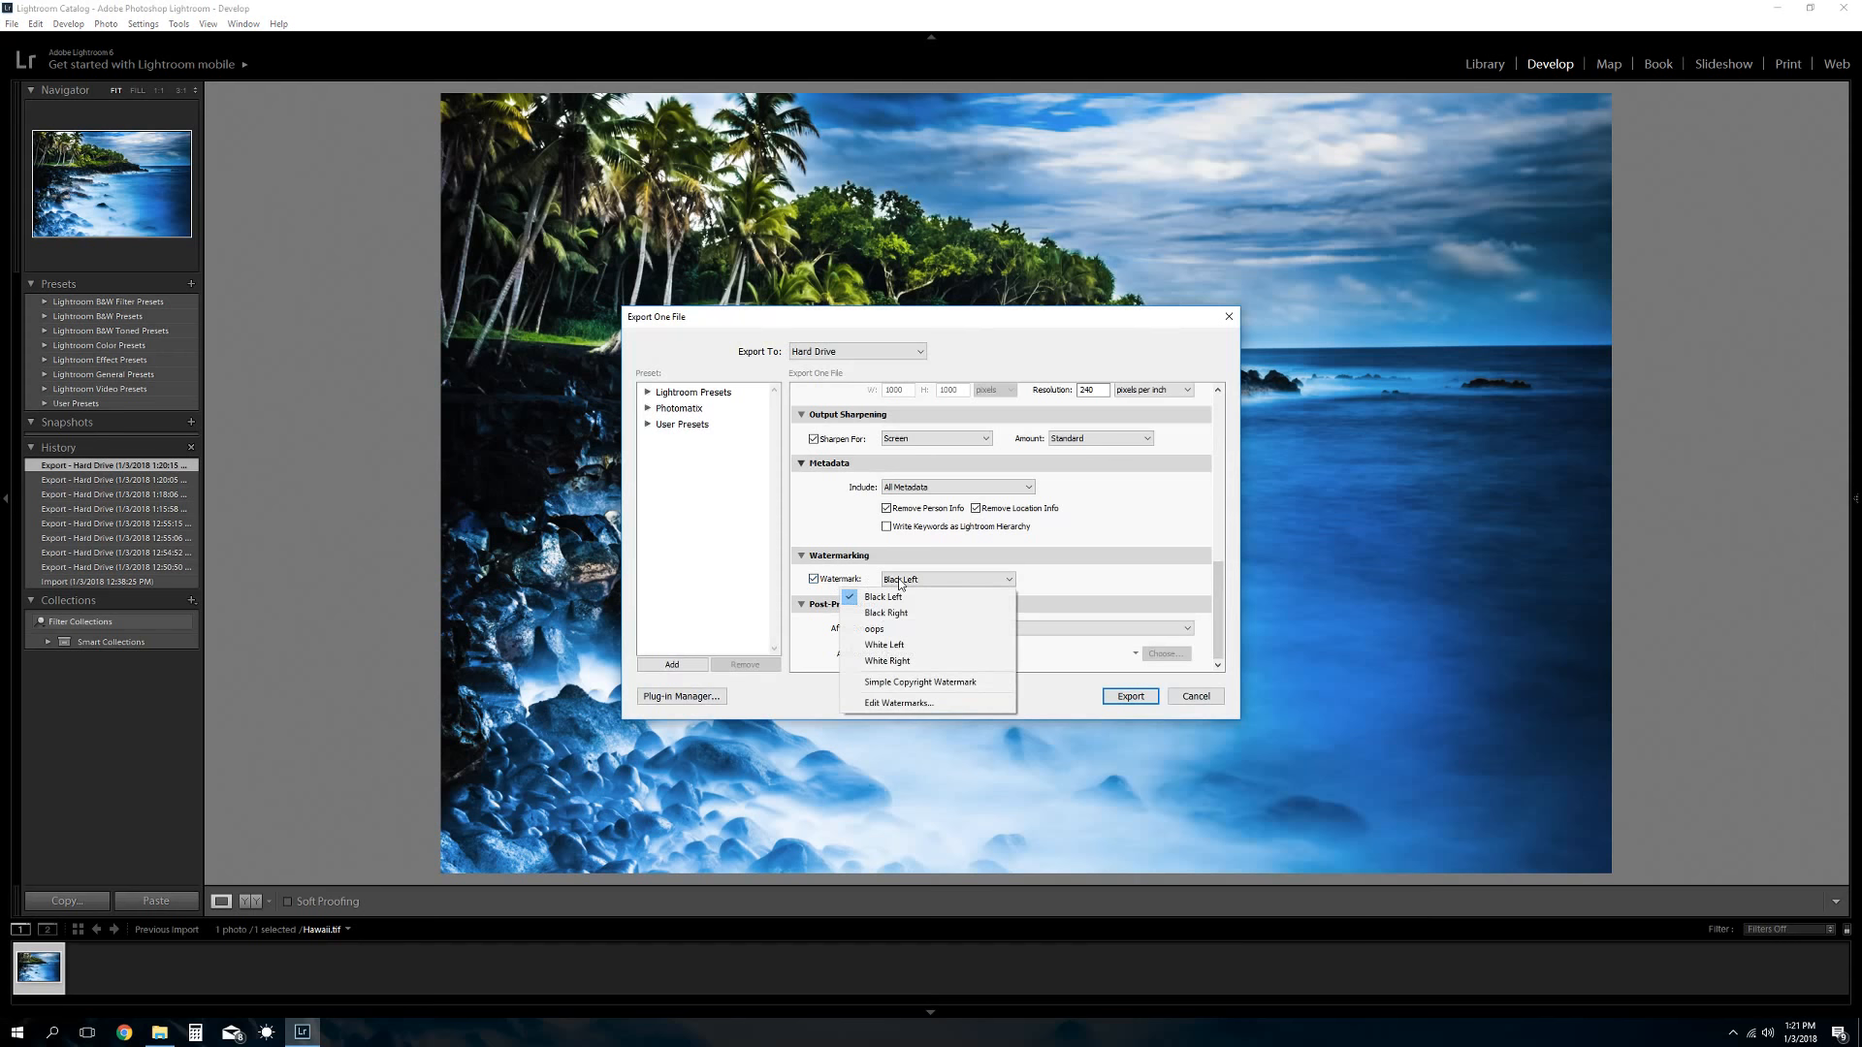
{"action": "left_click", "coordinate": [875, 630]}
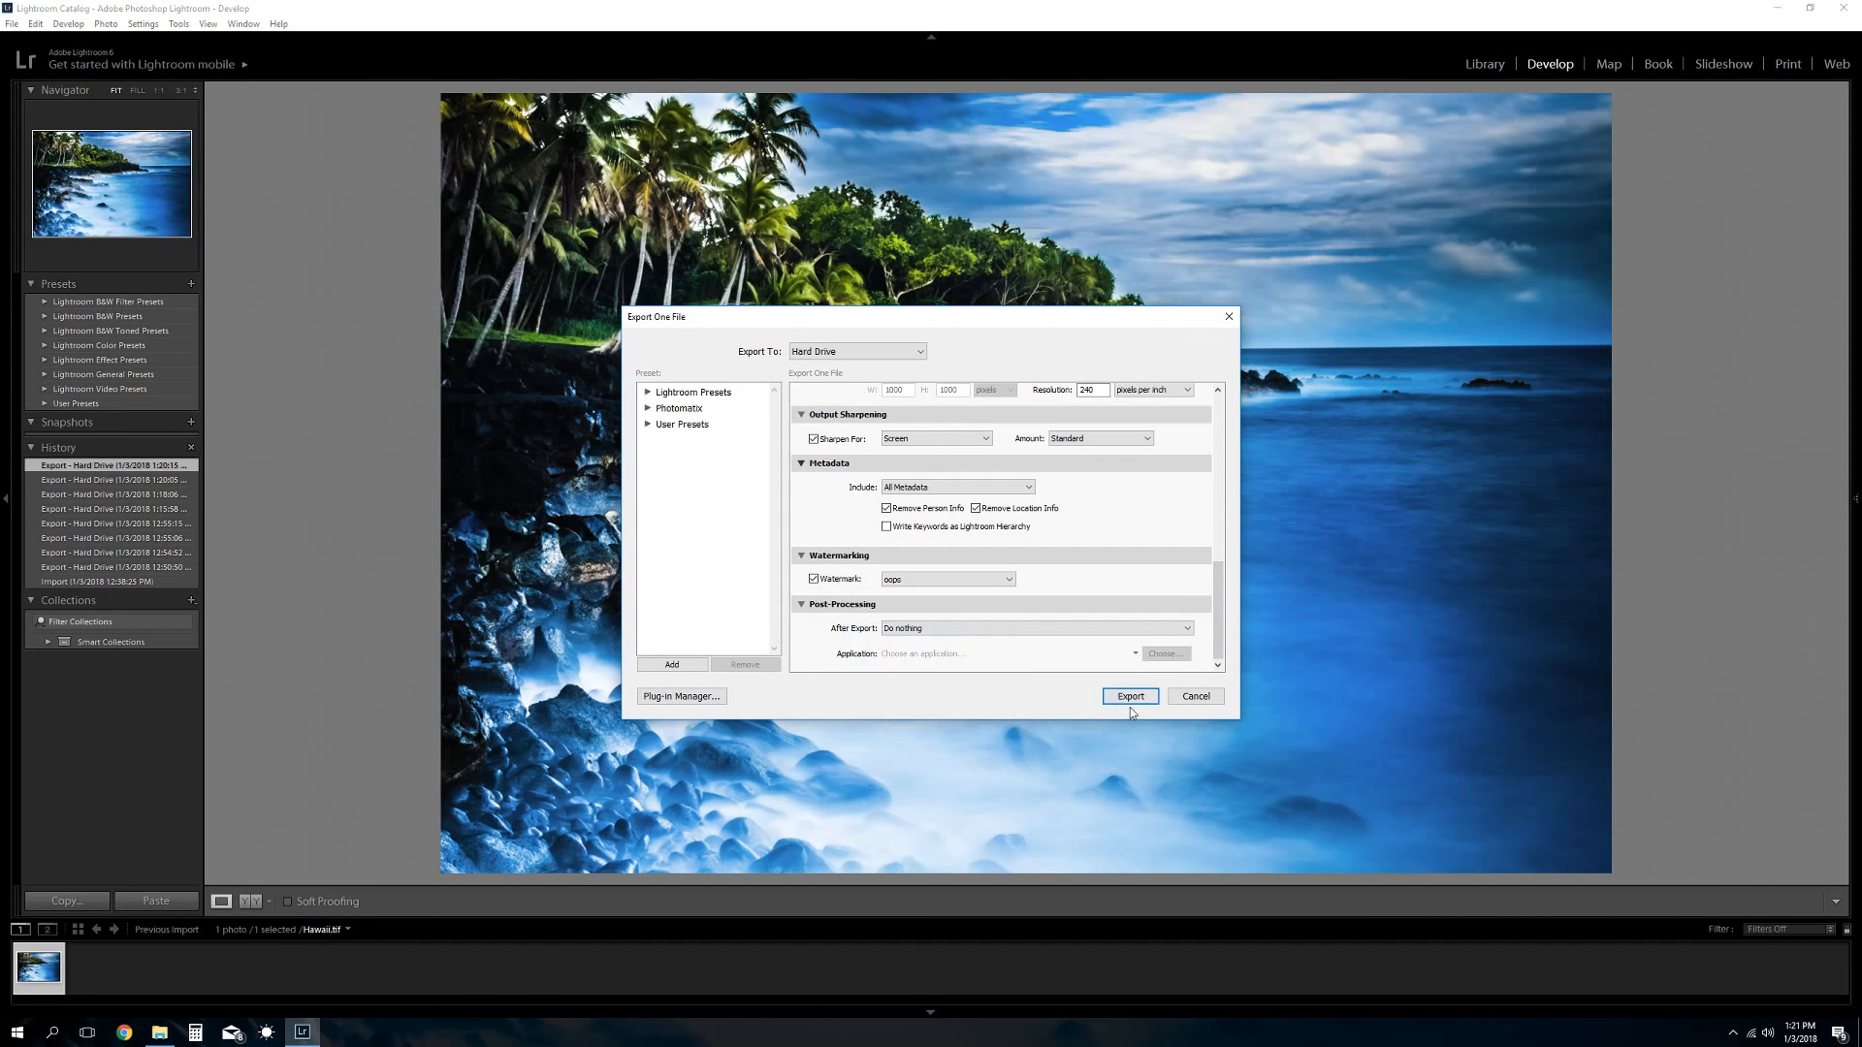
{"action": "left_click", "coordinate": [1131, 696]}
{"action": "left_click", "coordinate": [1056, 625]}
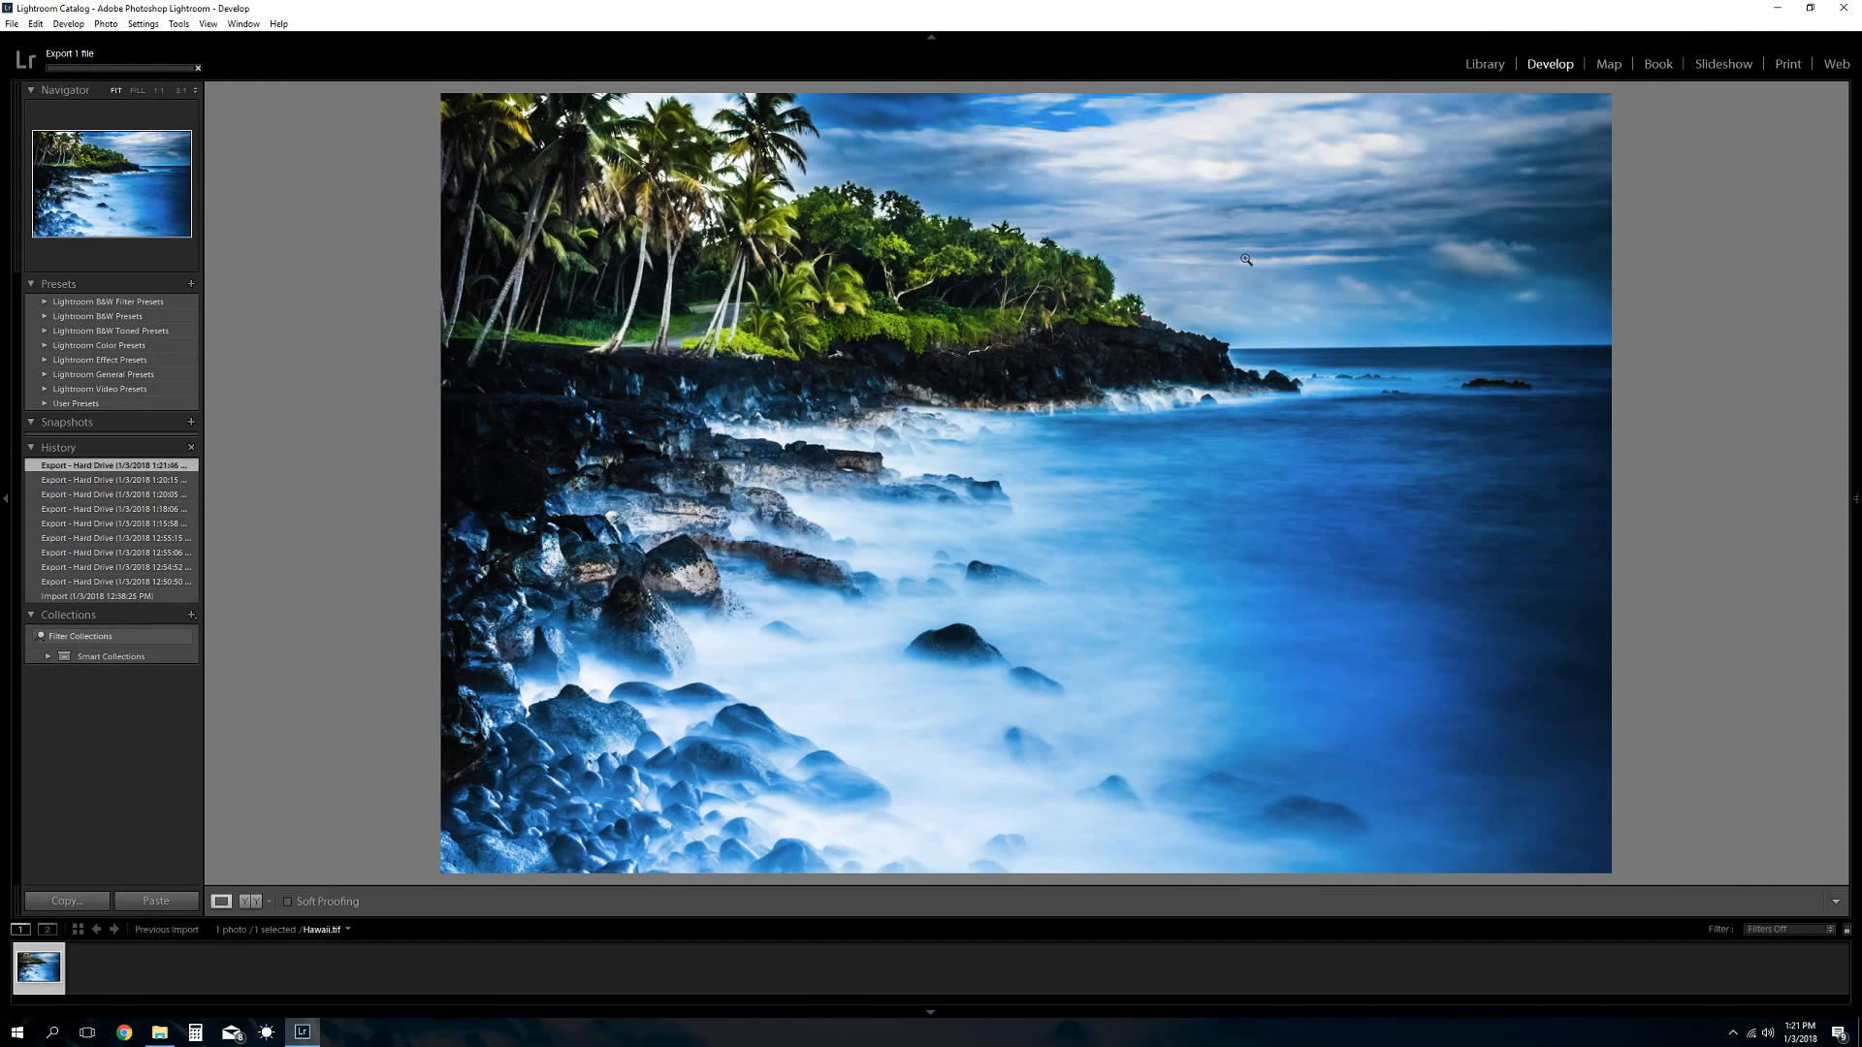
Minimise Lightroom, view the centred watermark in Hawaii-6, and delete that image from the desktop
{"action": "left_click", "coordinate": [1777, 10]}
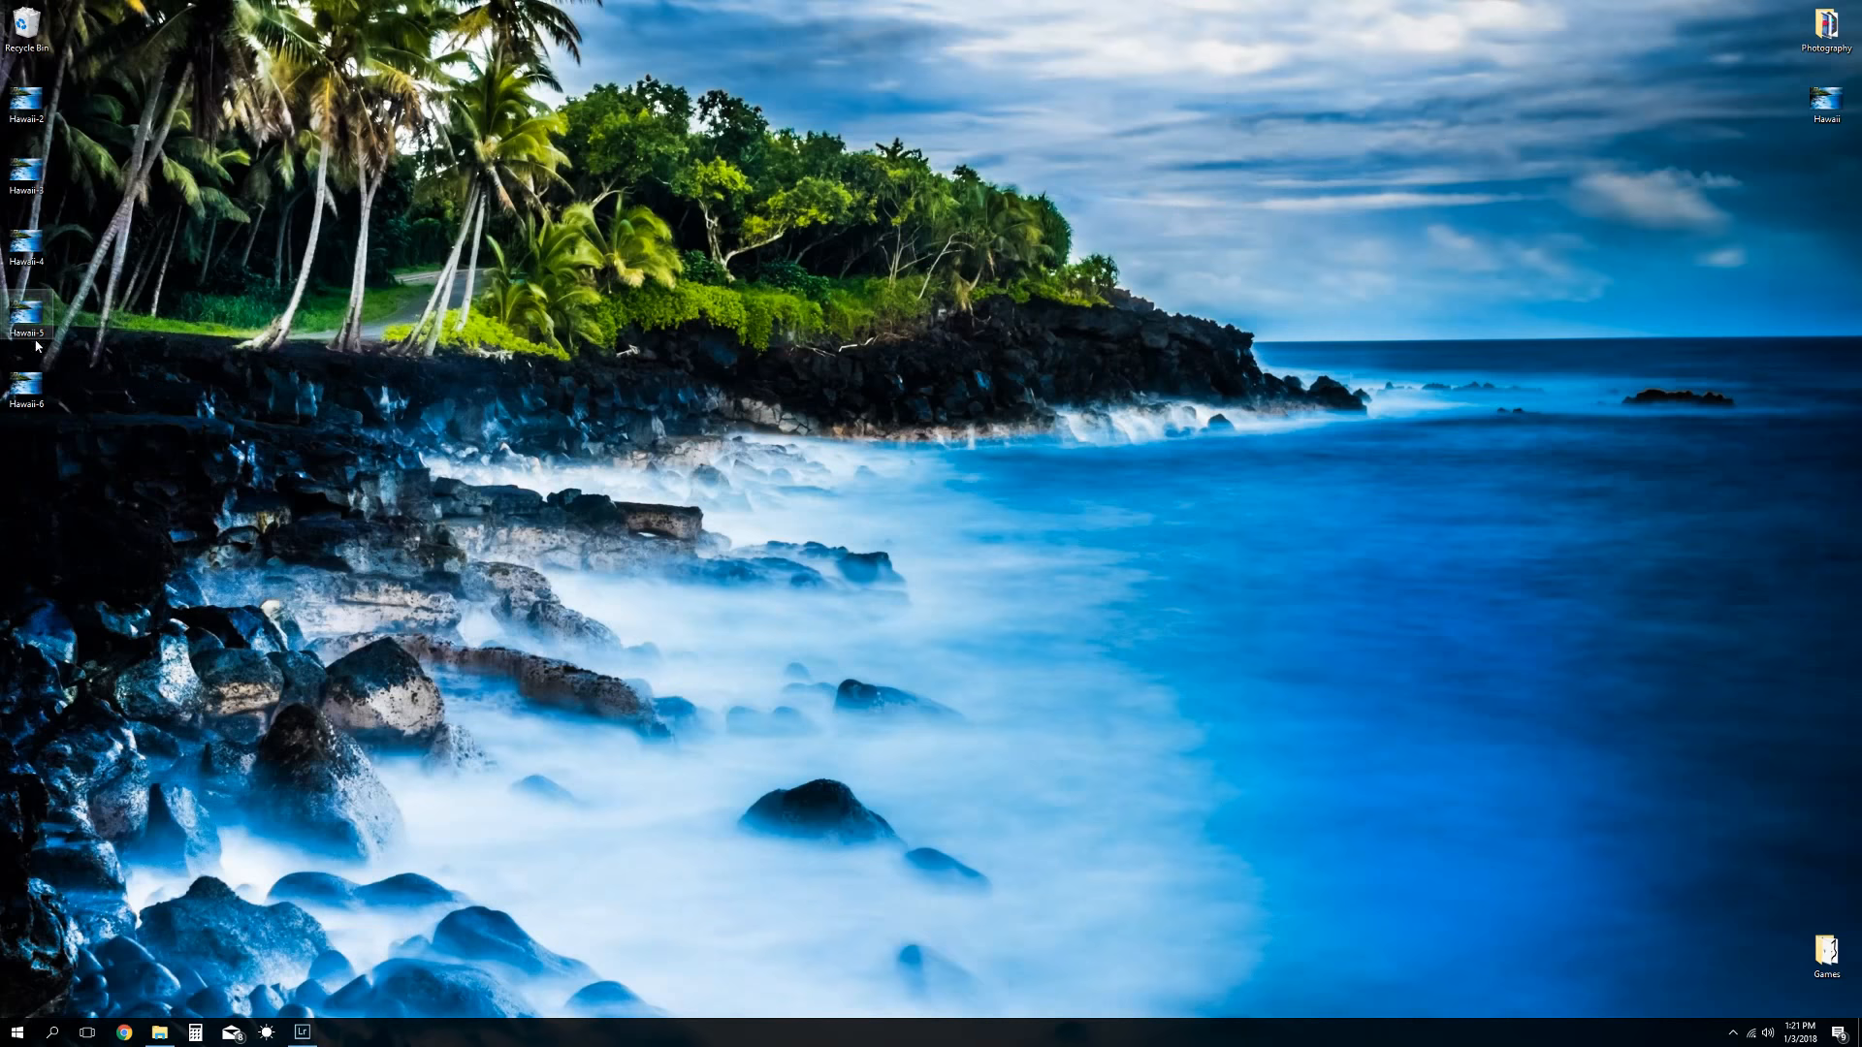
{"action": "double_click", "coordinate": [26, 388]}
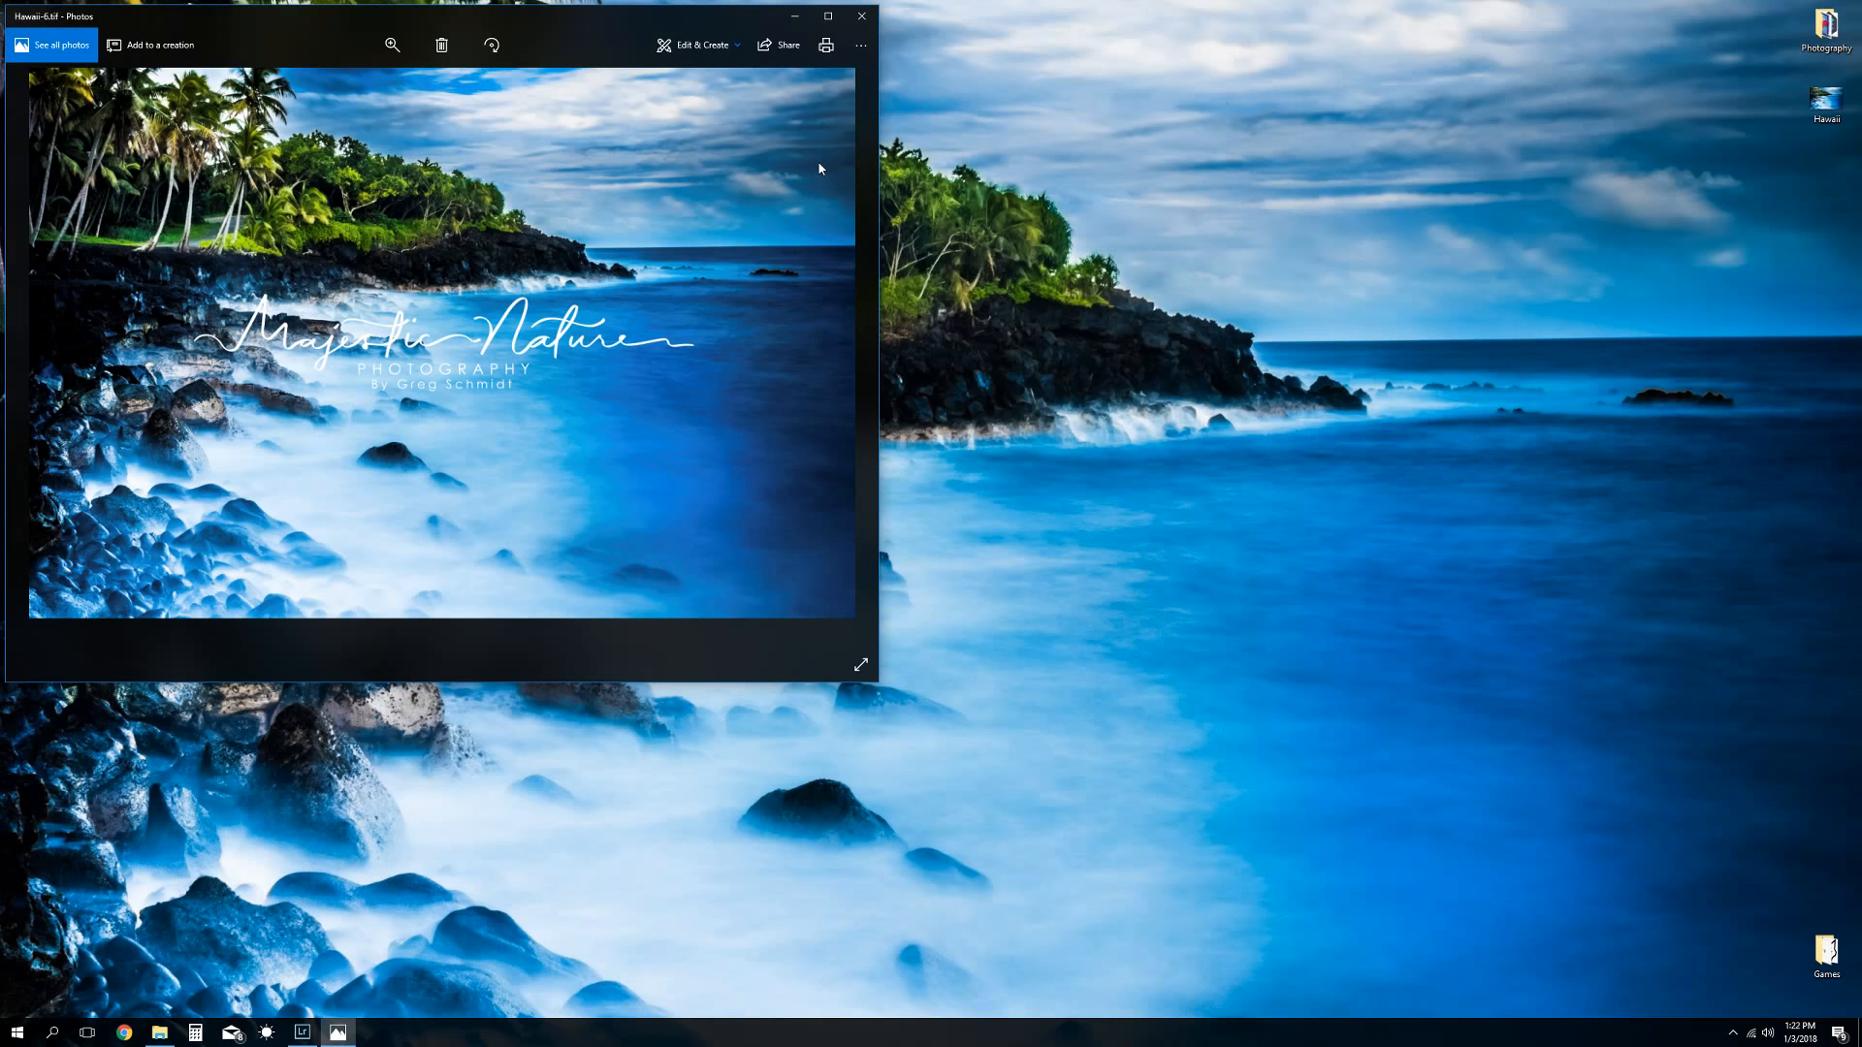
{"action": "left_click", "coordinate": [860, 16]}
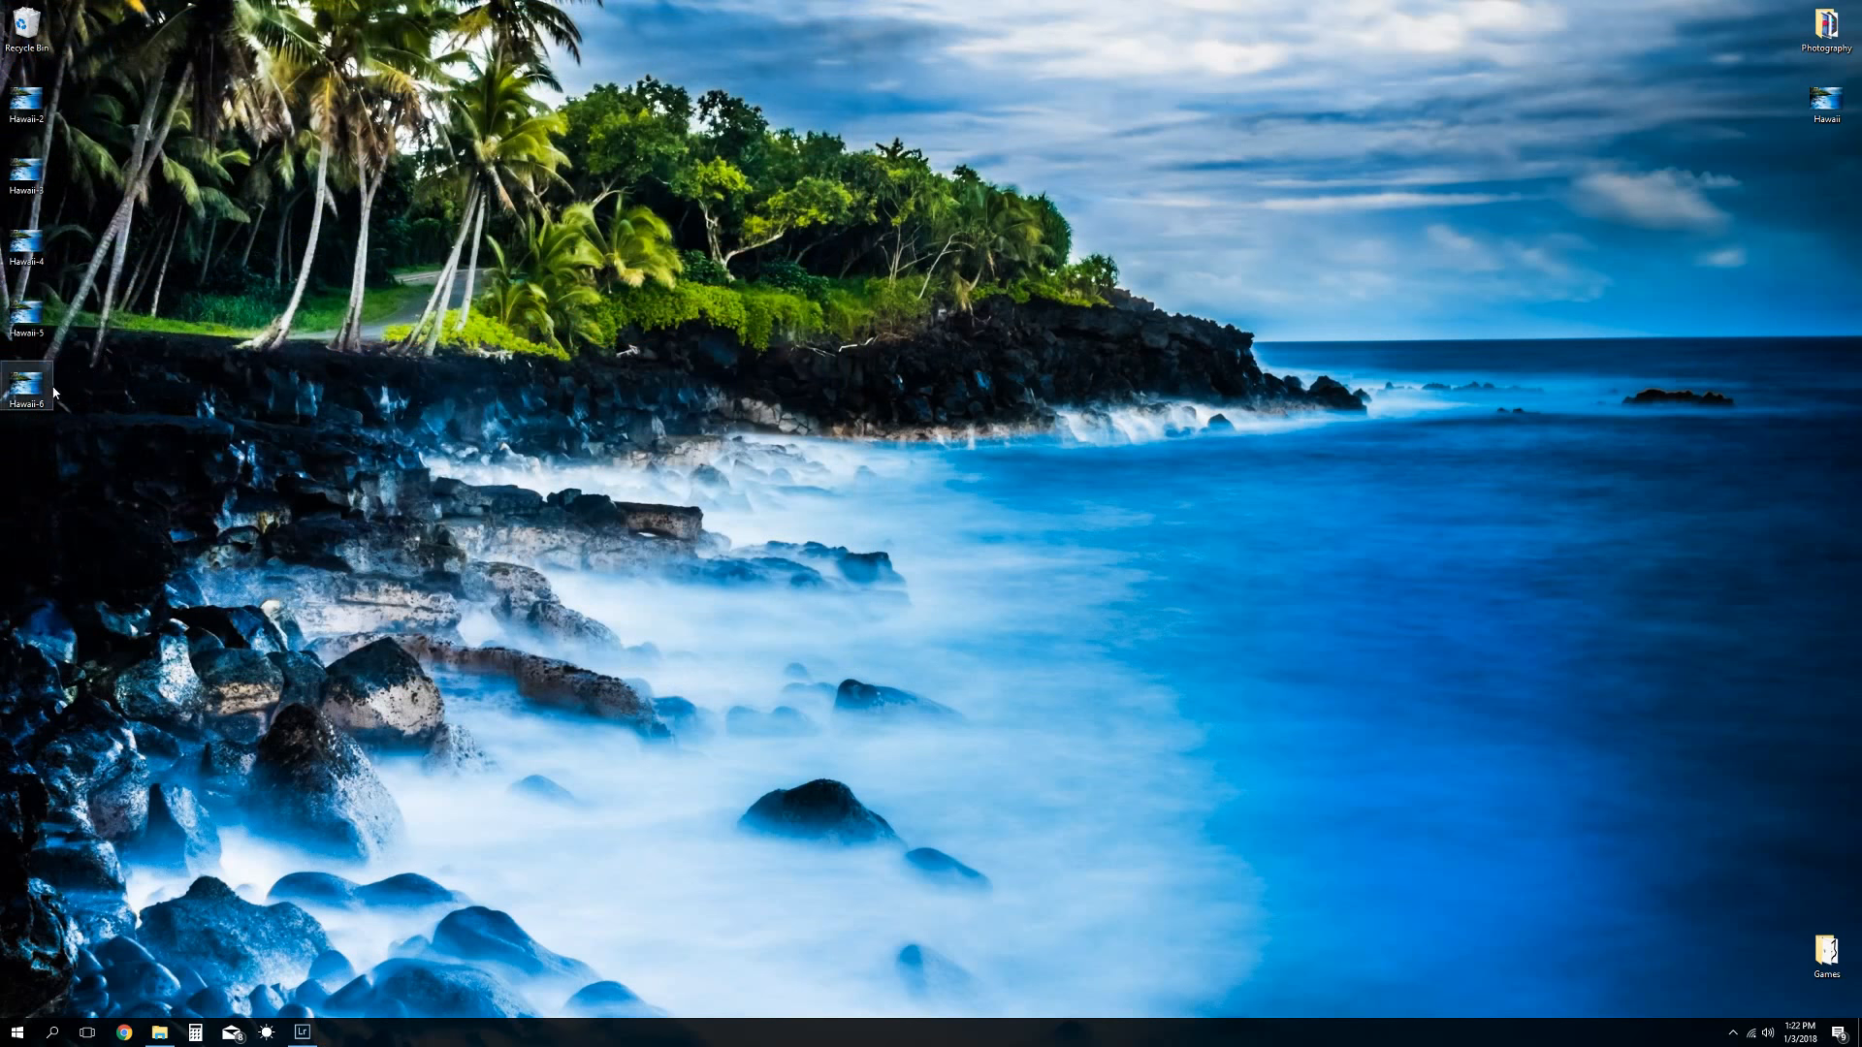
{"action": "key", "text": "Delete"}
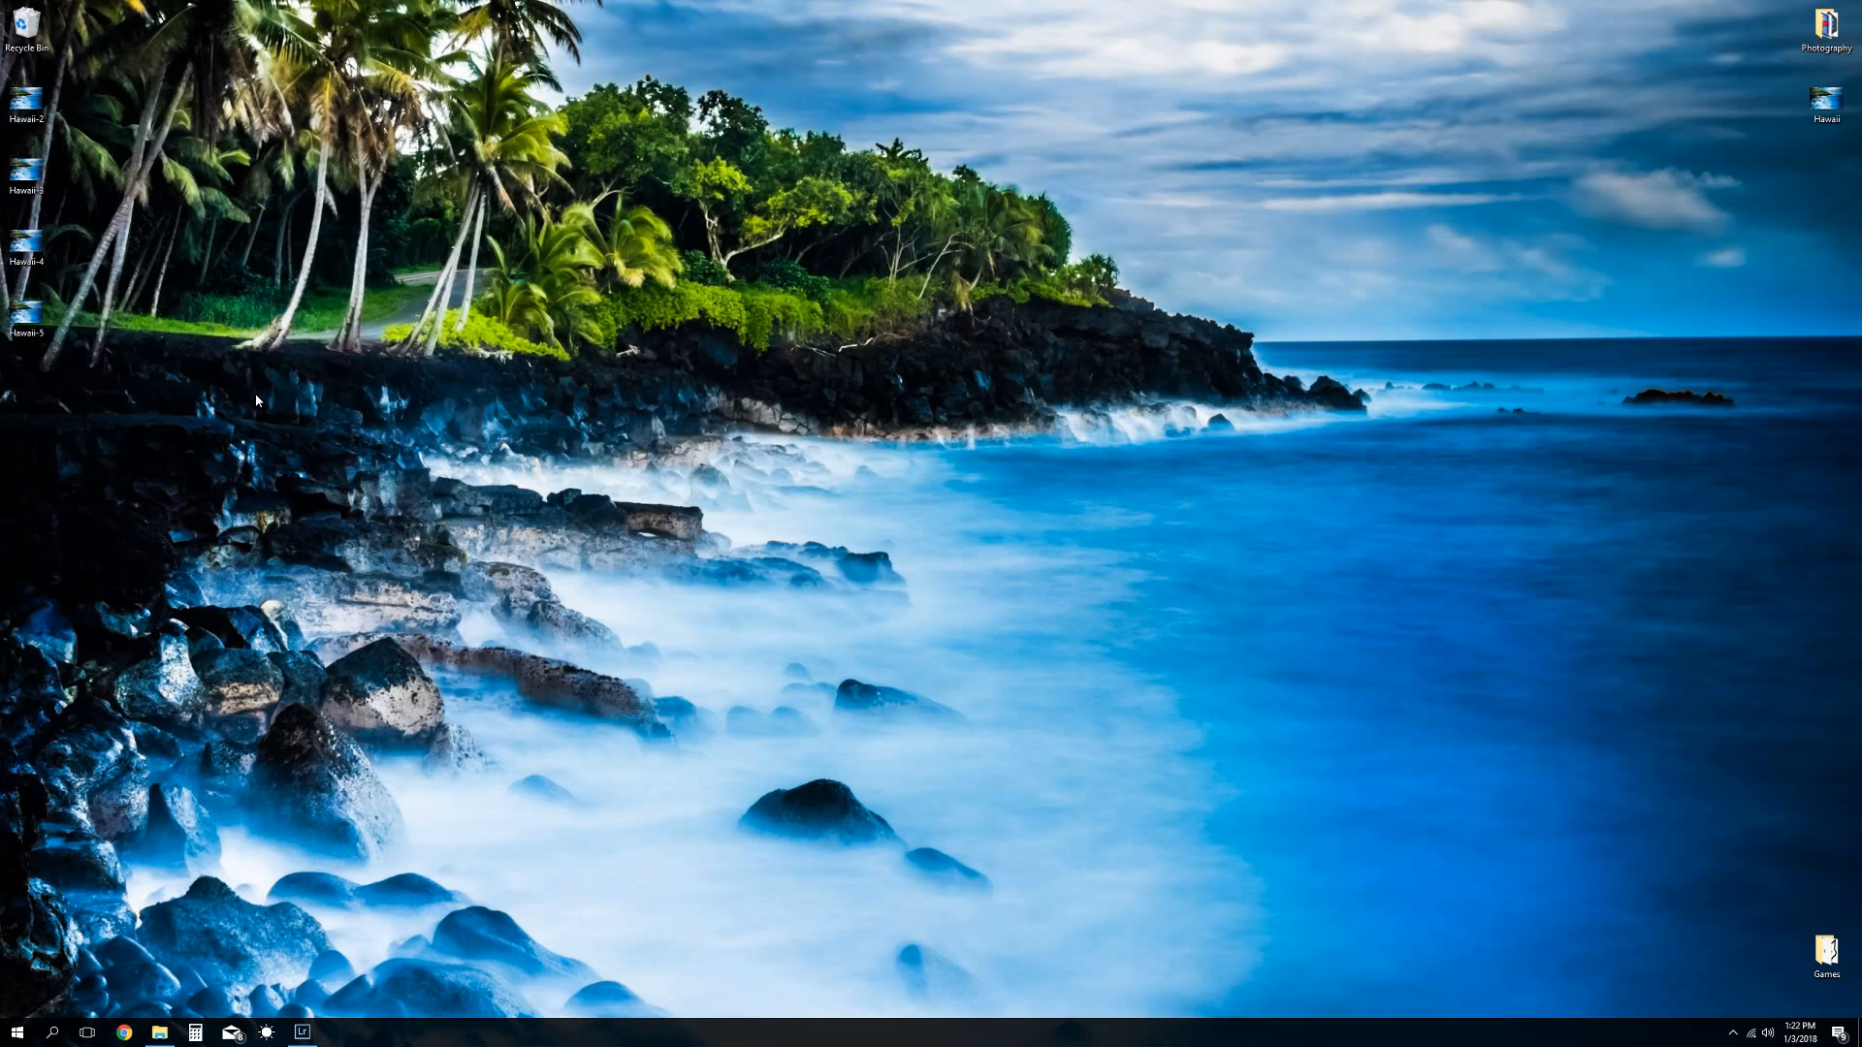
Switch back to Lightroom, delete the oops watermark preset, and leave the Watermark Editor without saving a new one
{"action": "left_click", "coordinate": [301, 1034]}
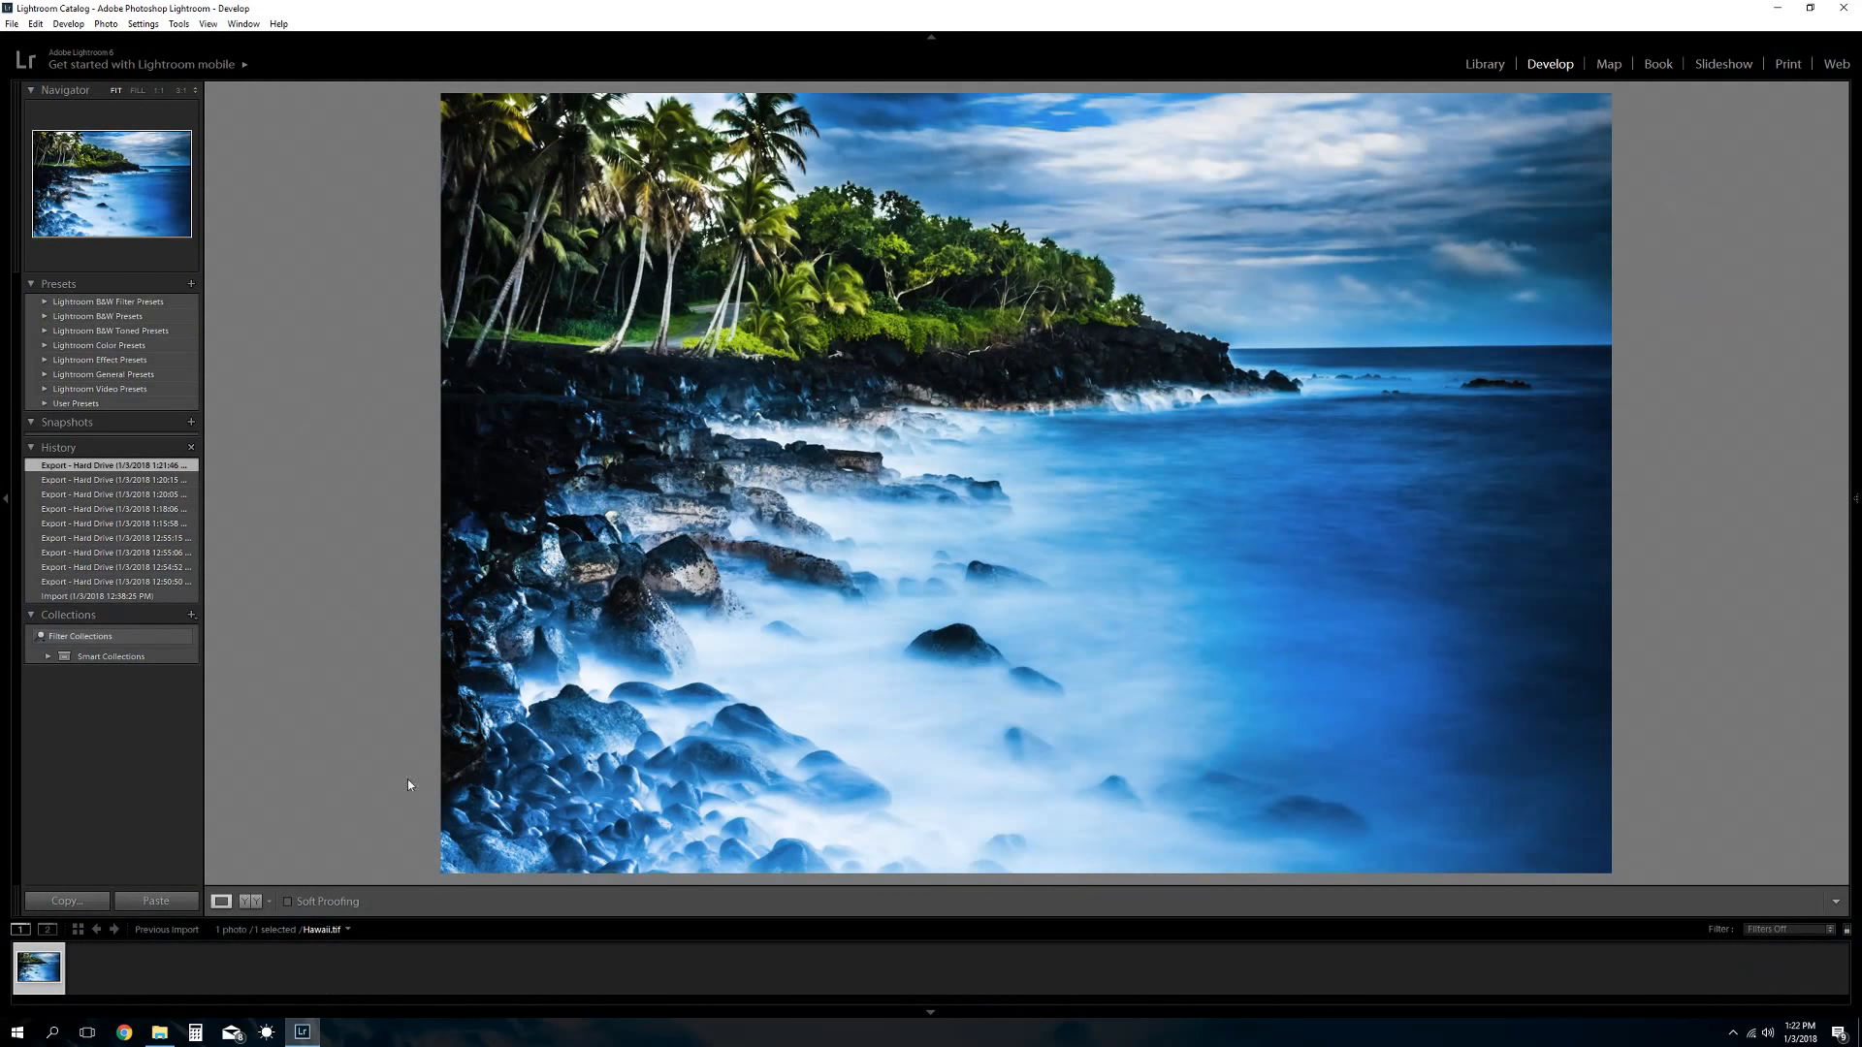
{"action": "left_click", "coordinate": [35, 24]}
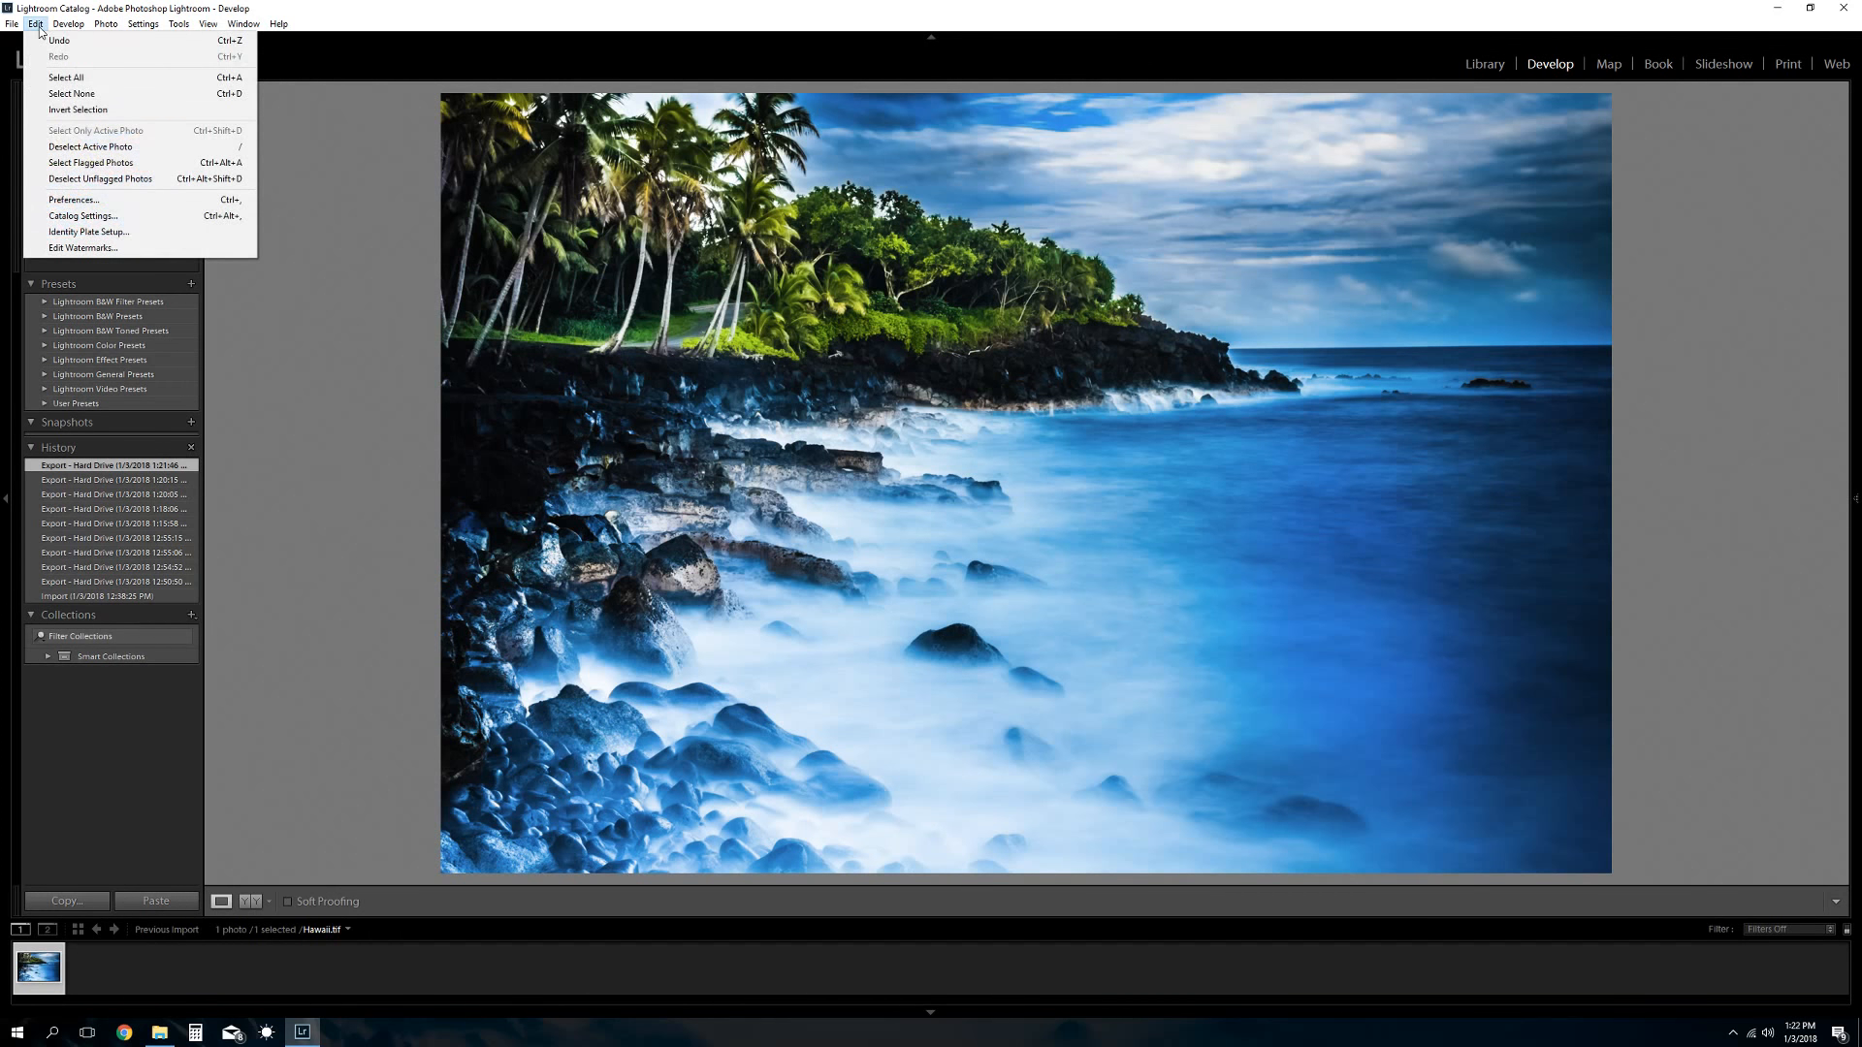
{"action": "left_click", "coordinate": [80, 248]}
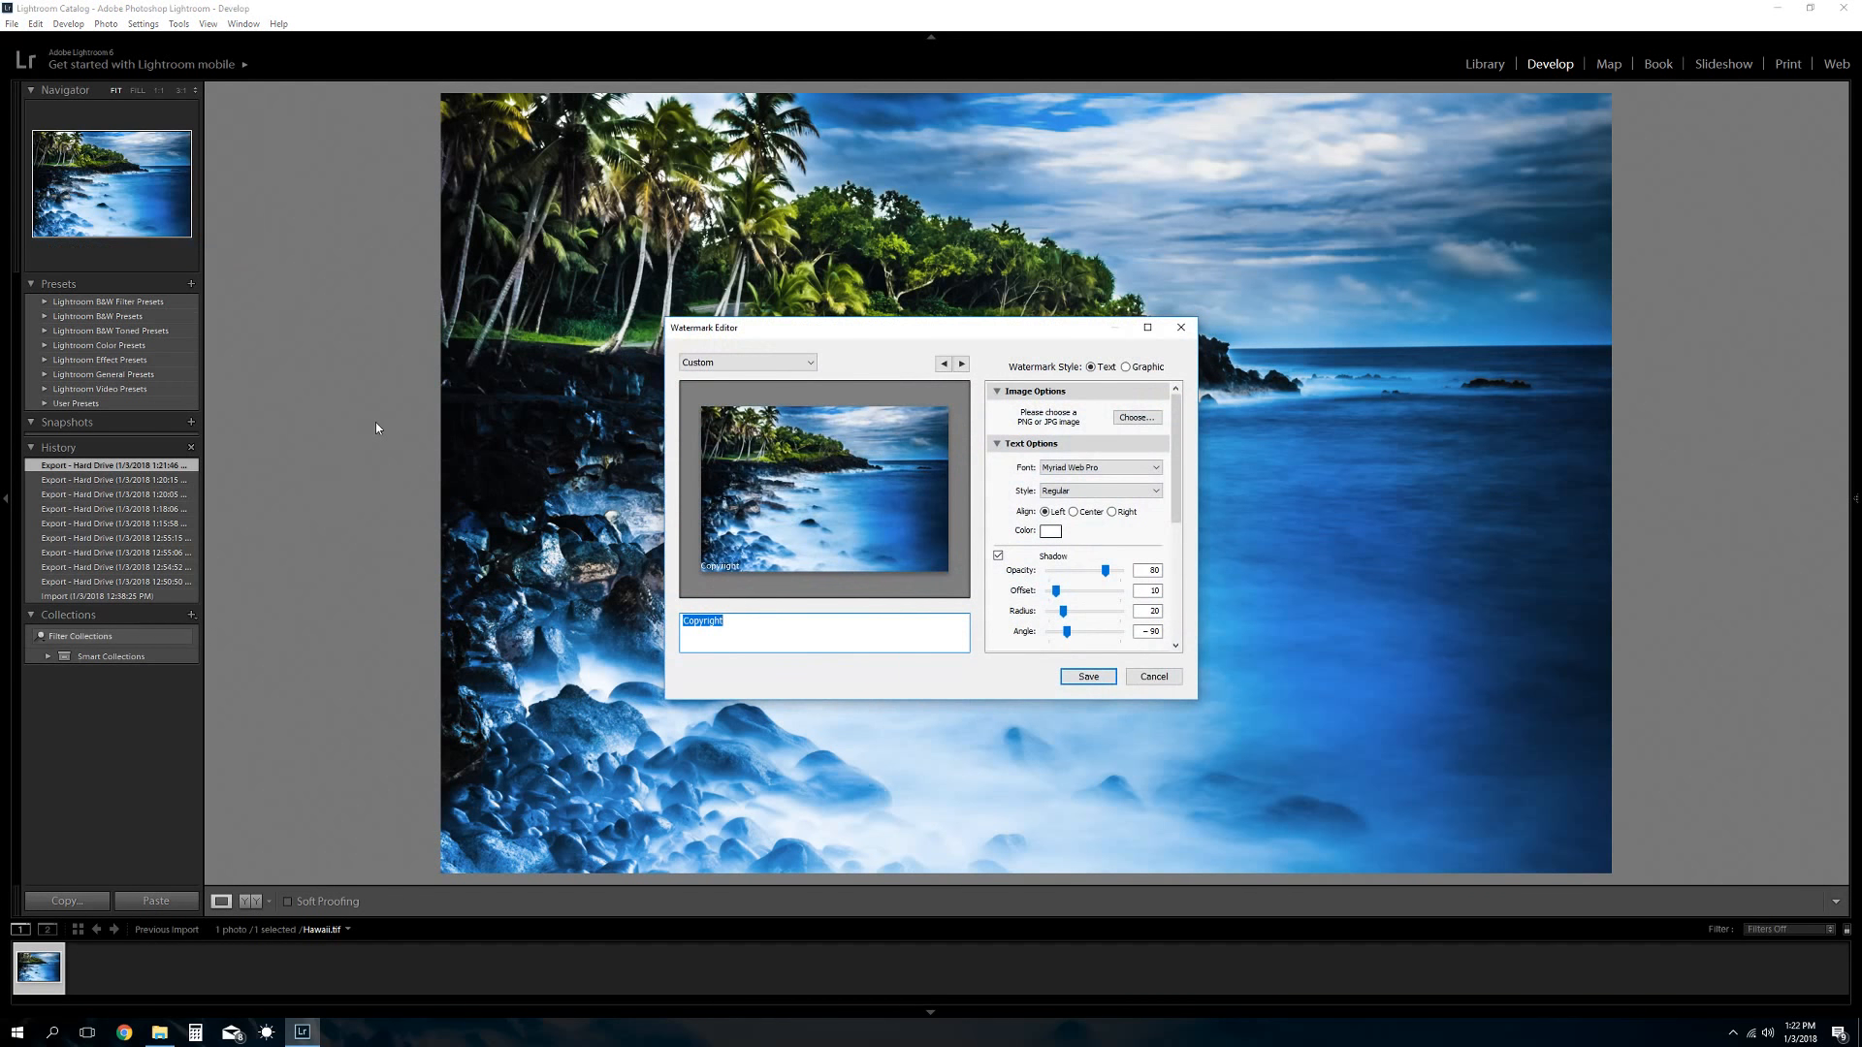
{"action": "left_click", "coordinate": [810, 362]}
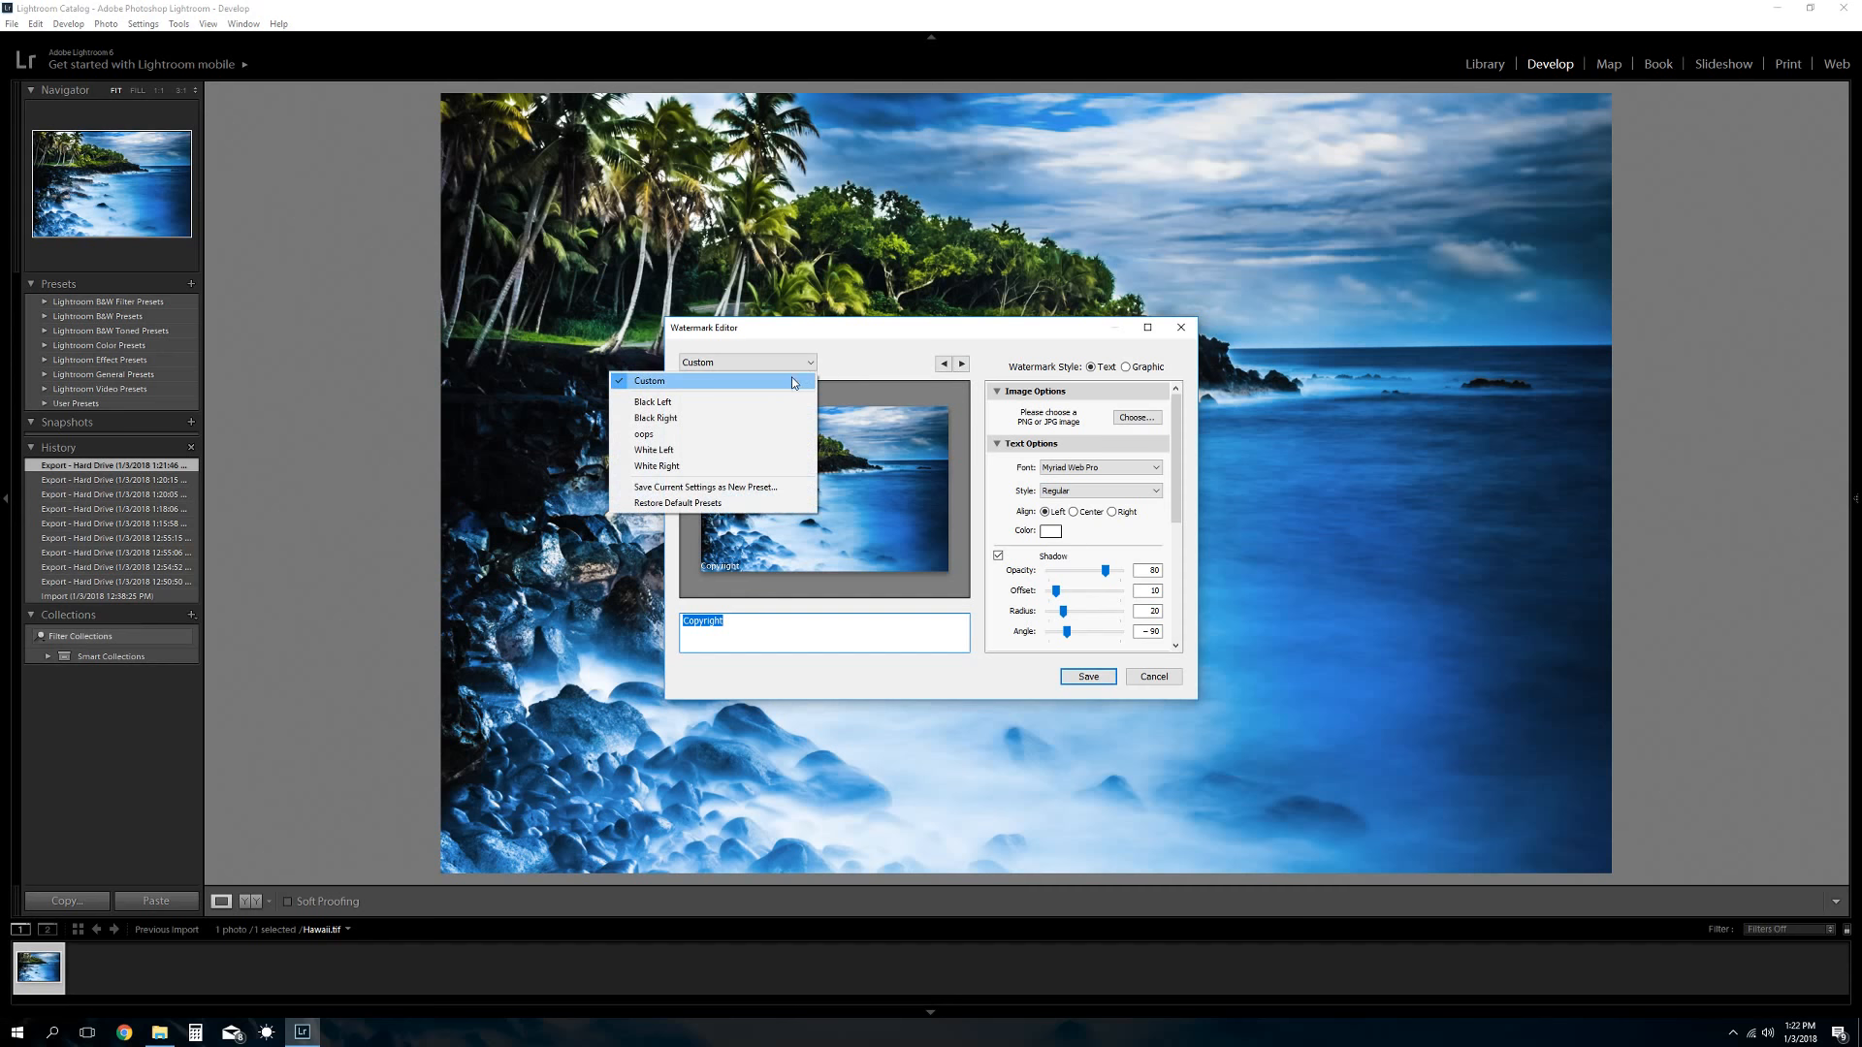
{"action": "left_click", "coordinate": [654, 435]}
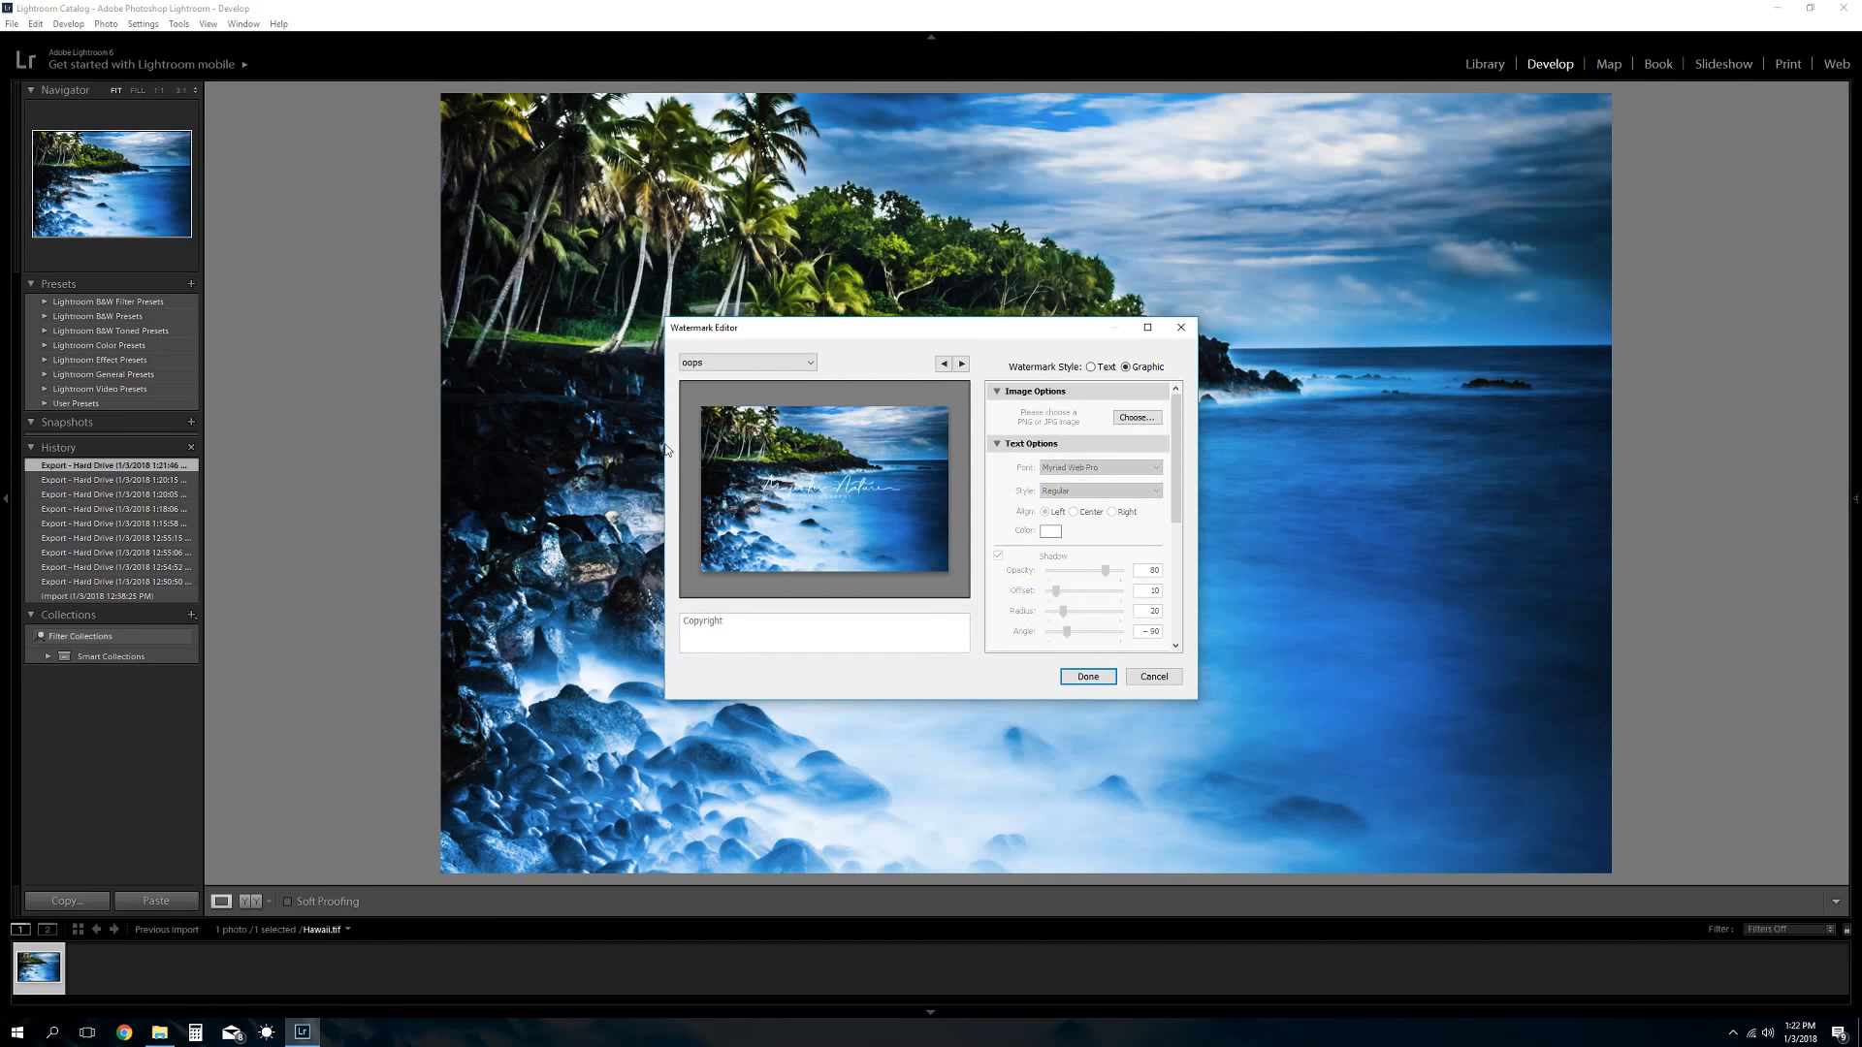
{"action": "left_click", "coordinate": [811, 367]}
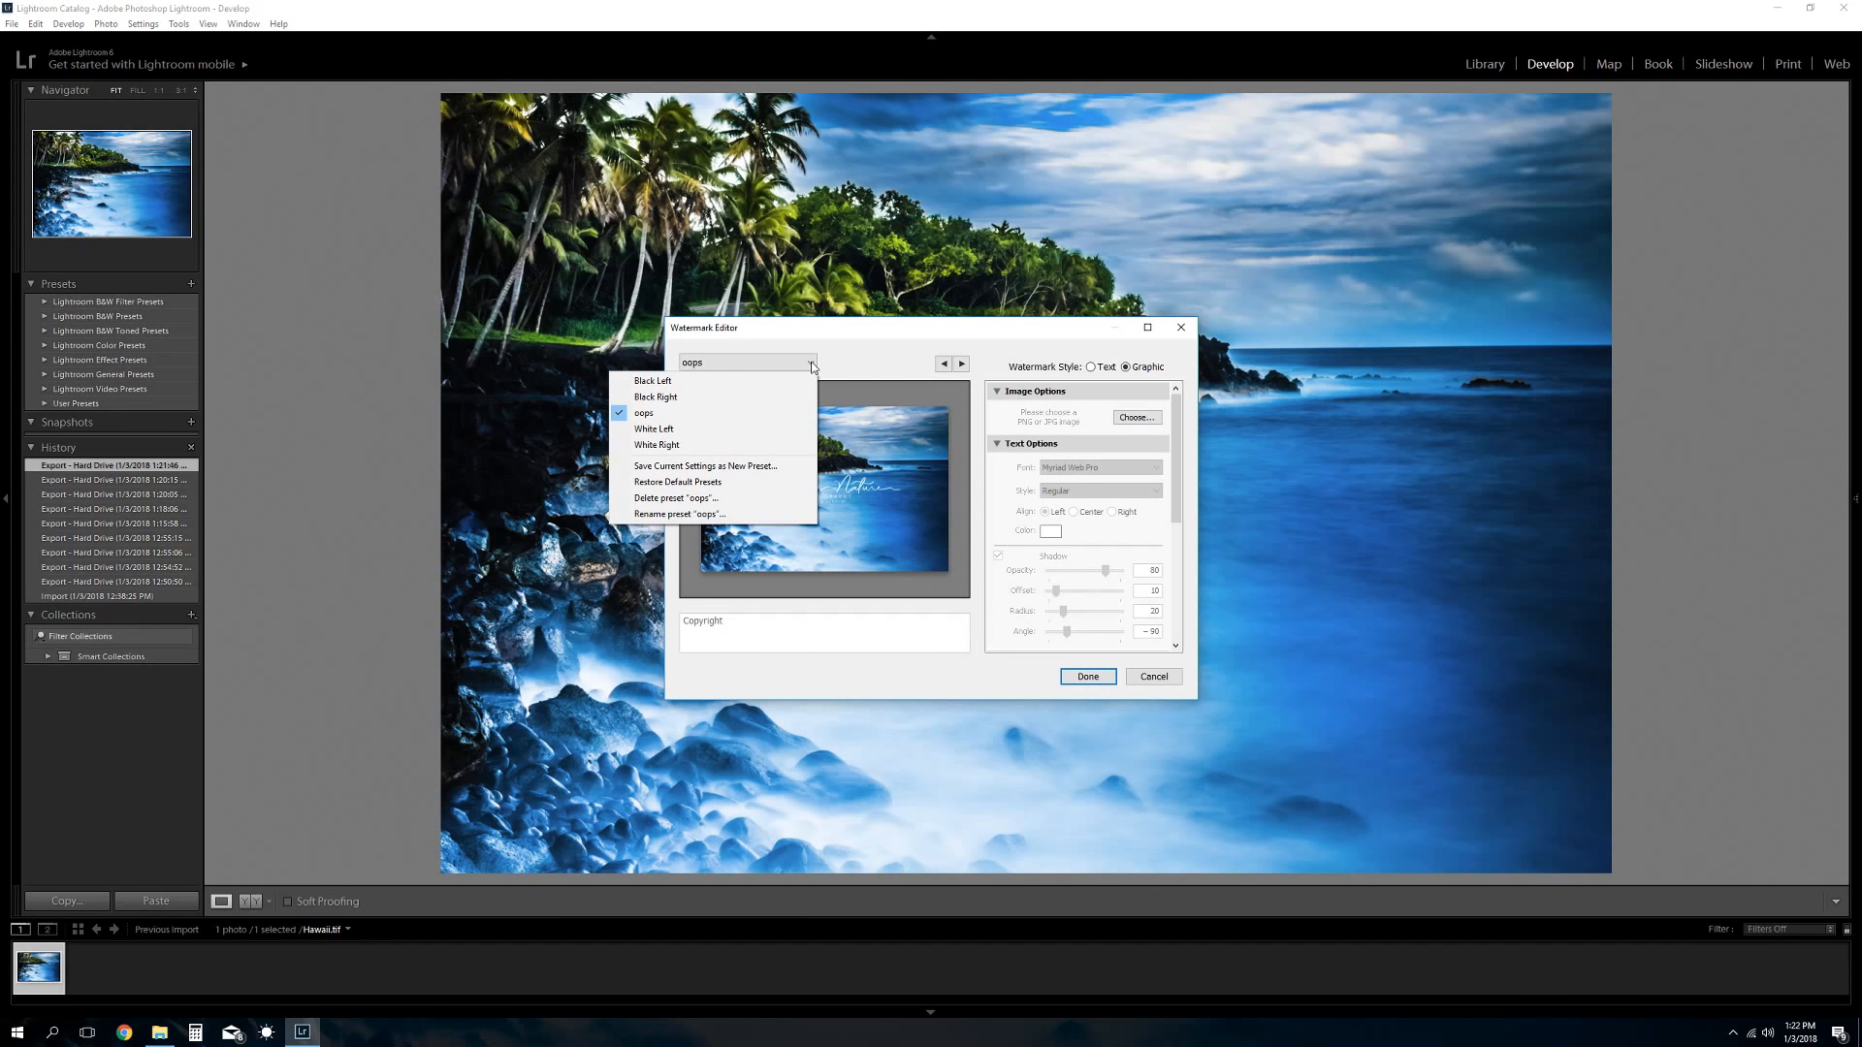
{"action": "left_click", "coordinate": [726, 502]}
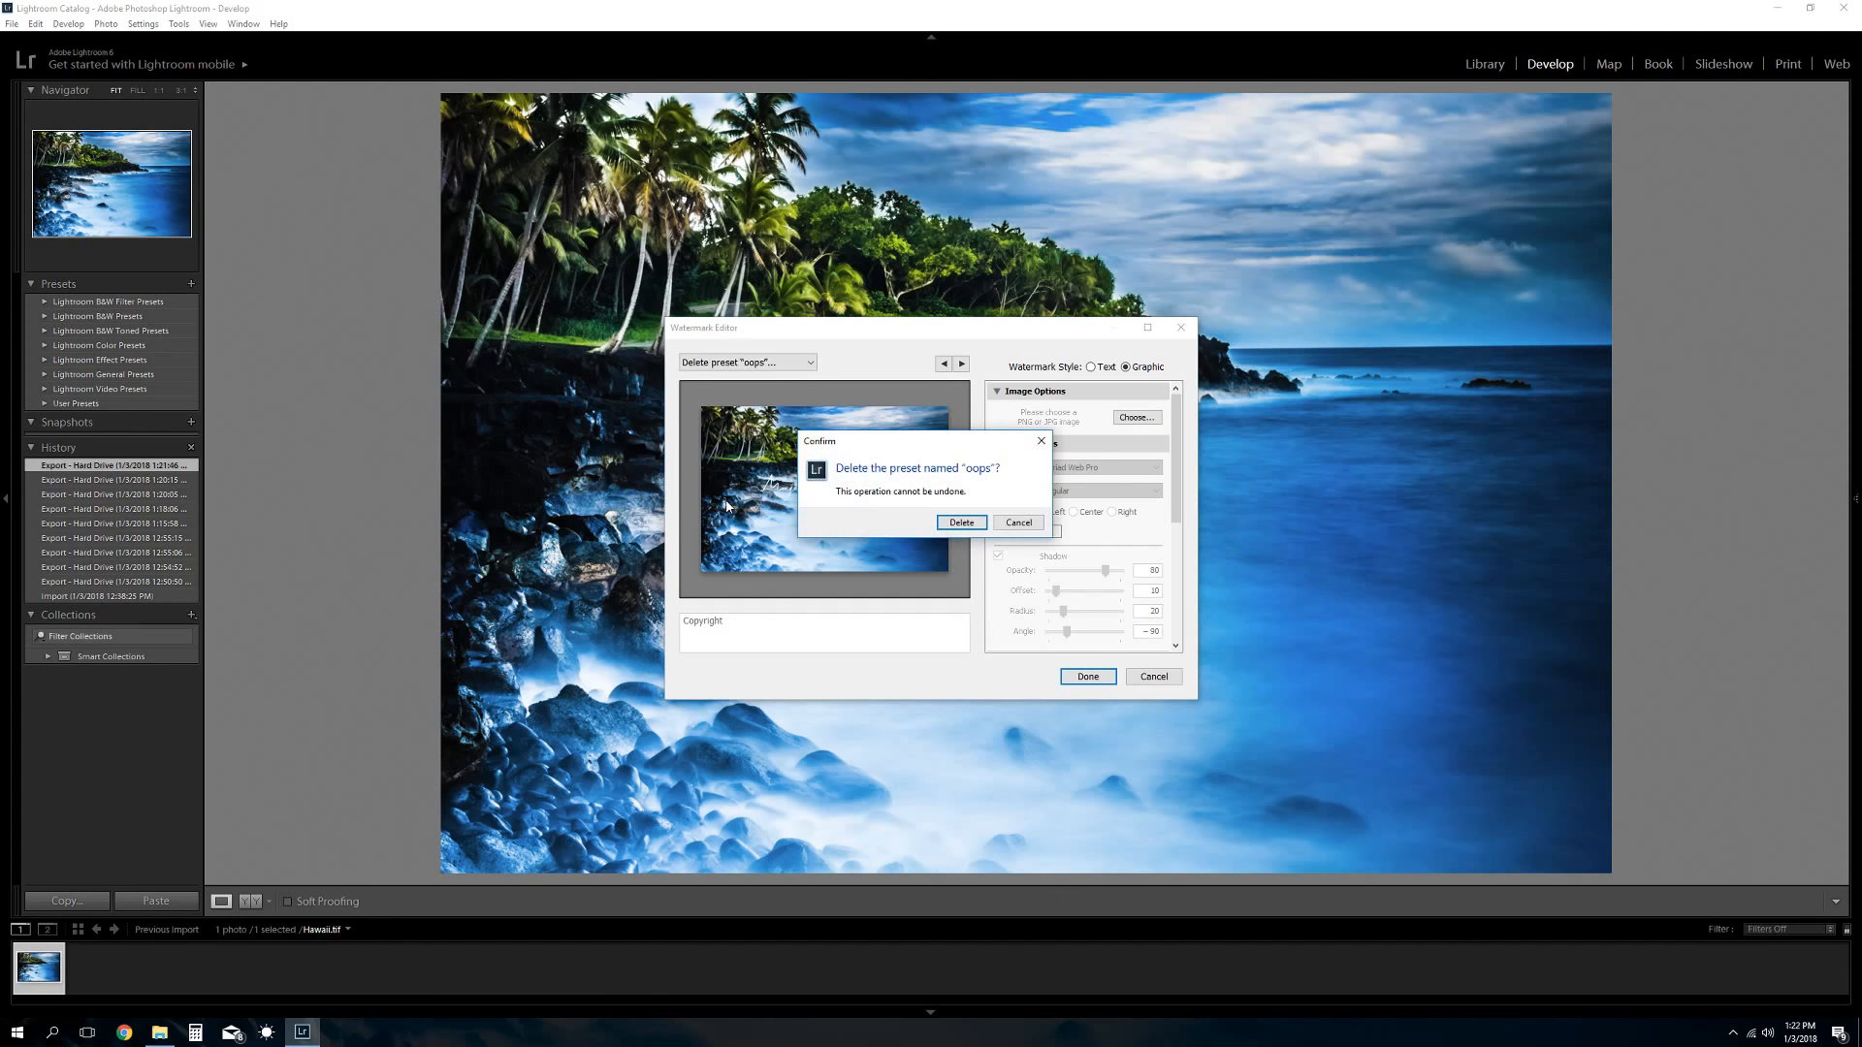
{"action": "left_click", "coordinate": [966, 528]}
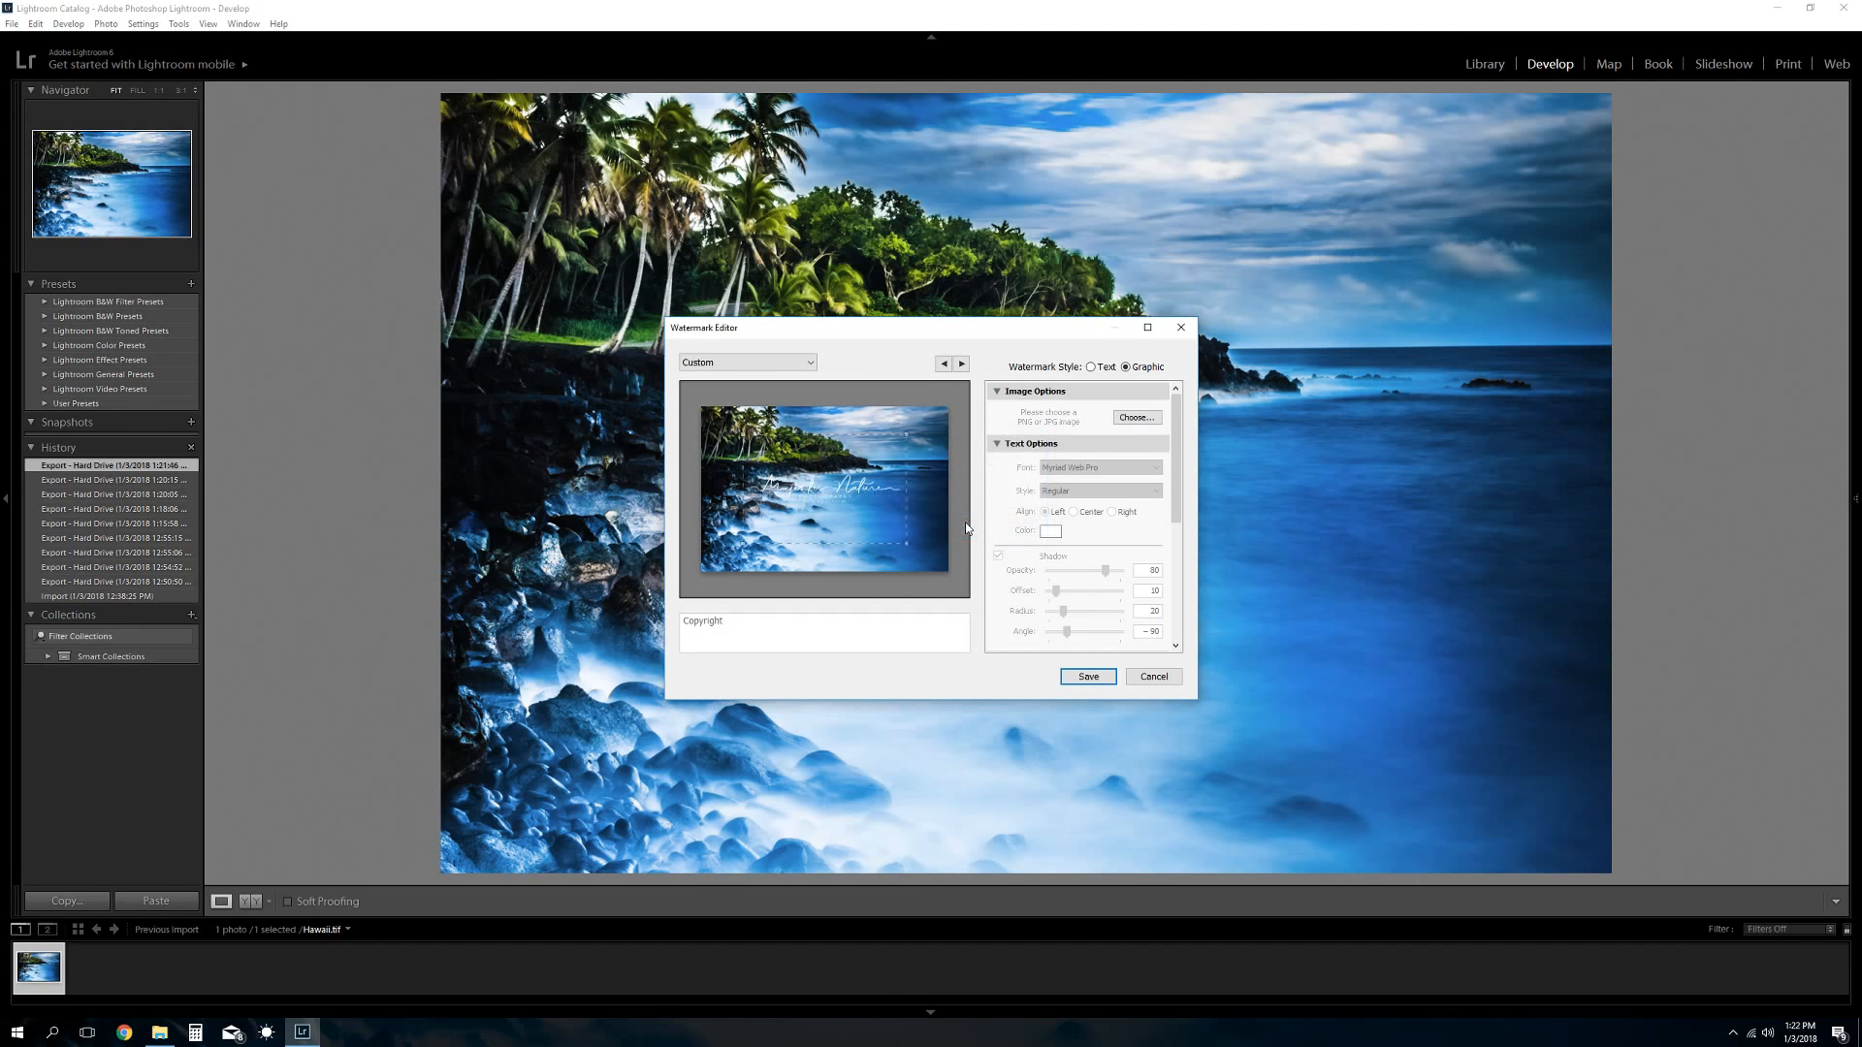
{"action": "left_click", "coordinate": [1167, 682]}
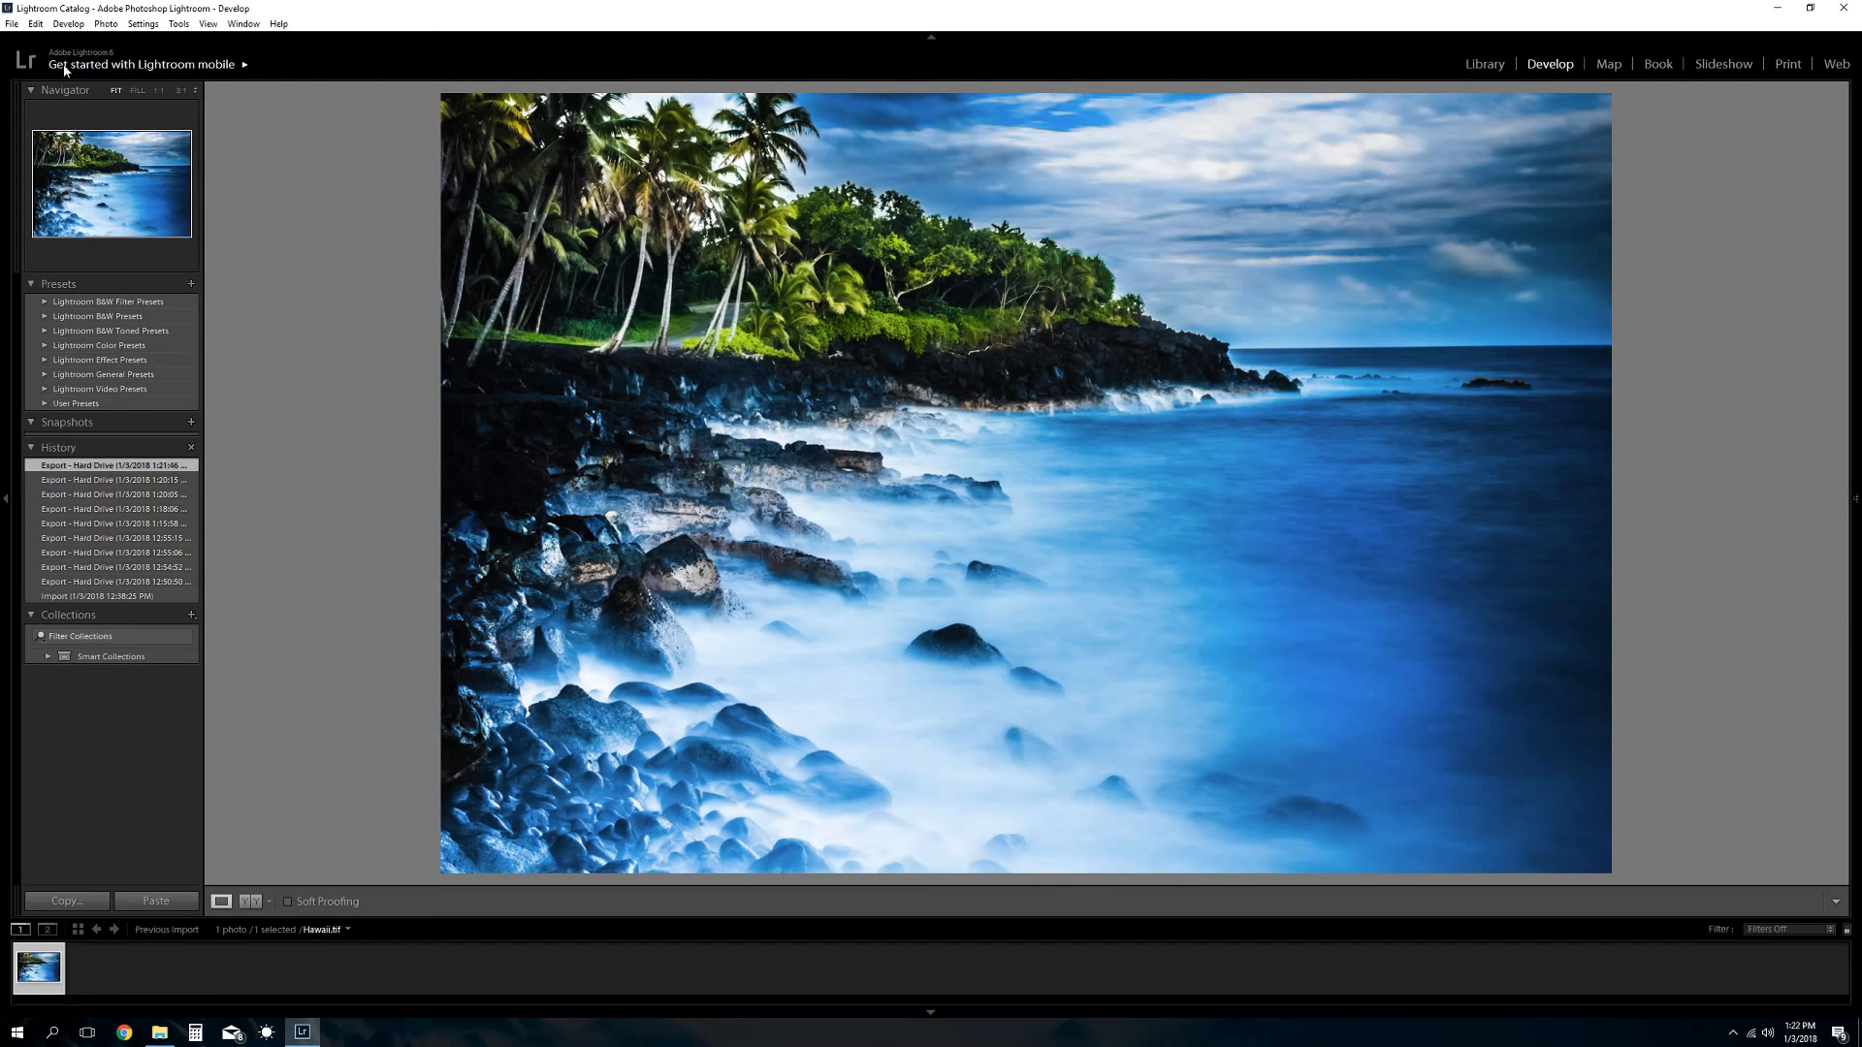
Review the size, inset and anchor options in the Watermark Editor's effects and exit without saving
{"action": "left_click", "coordinate": [35, 24]}
{"action": "left_click", "coordinate": [81, 249]}
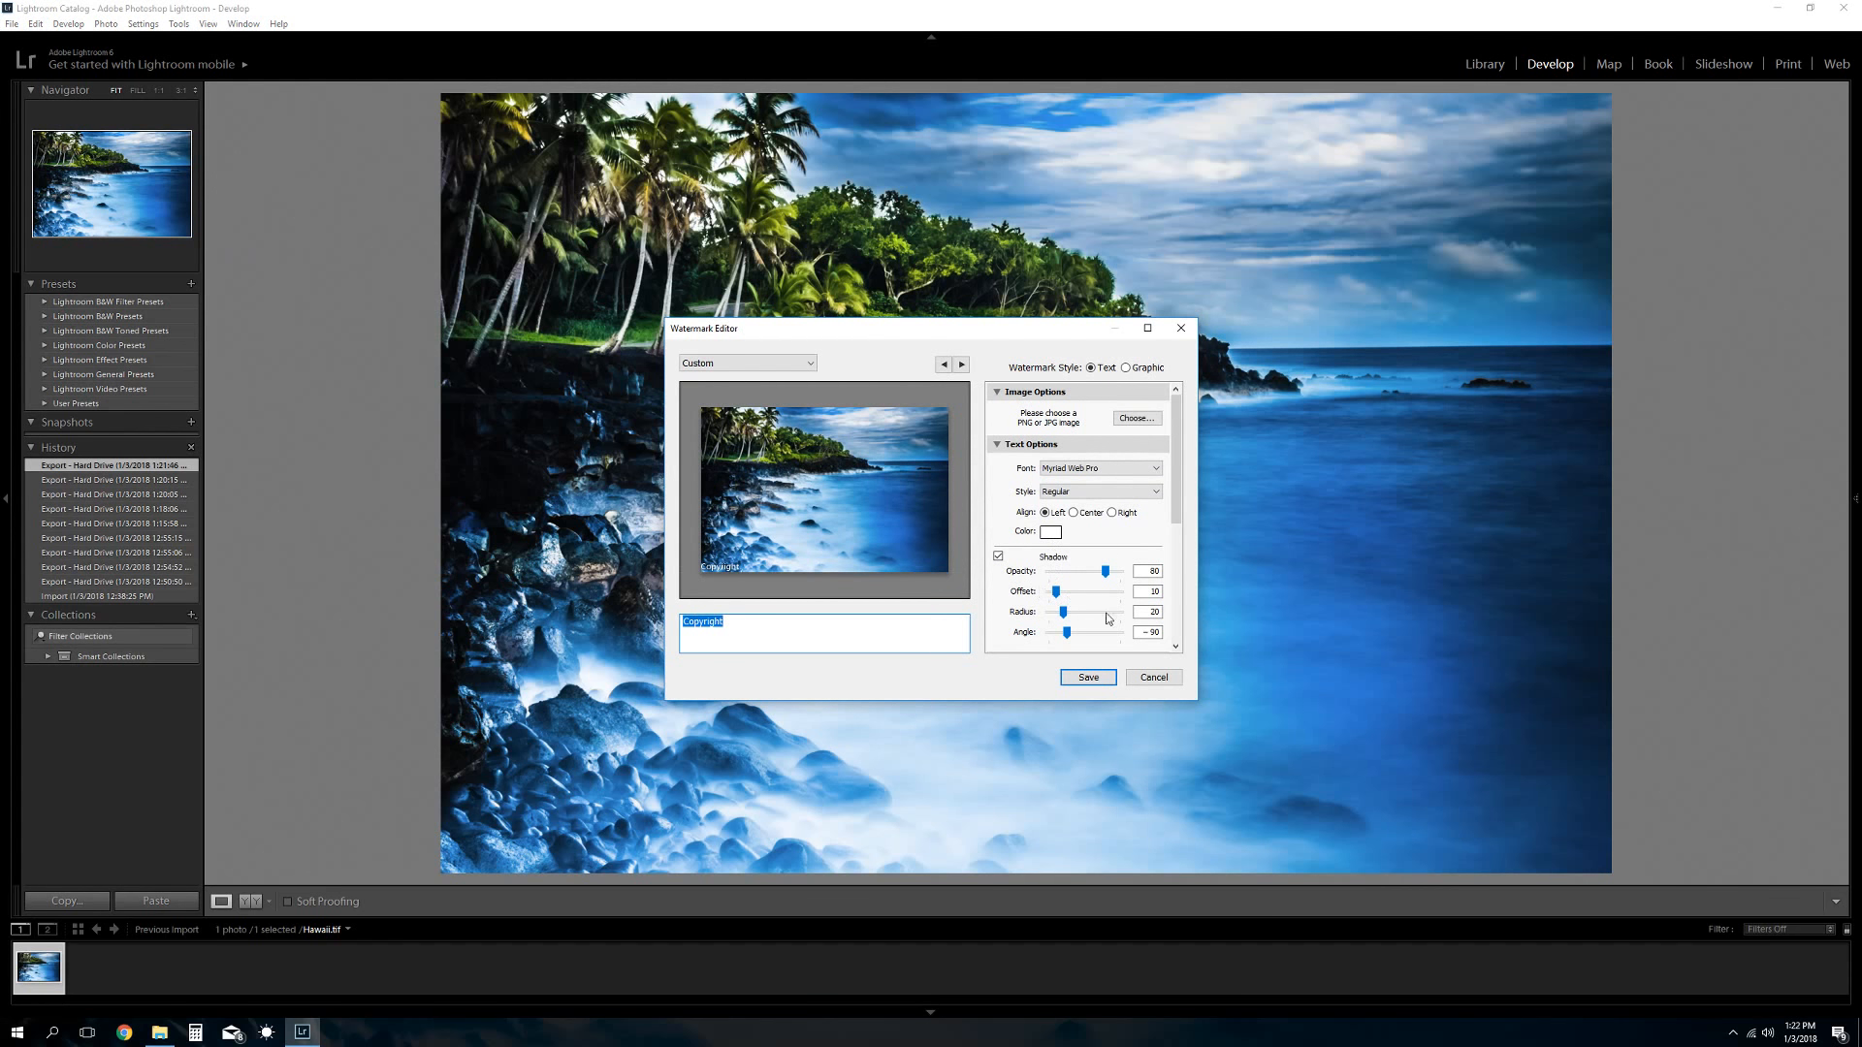
{"action": "scroll", "coordinate": [1139, 616], "scroll_direction": "down", "scroll_amount": 5}
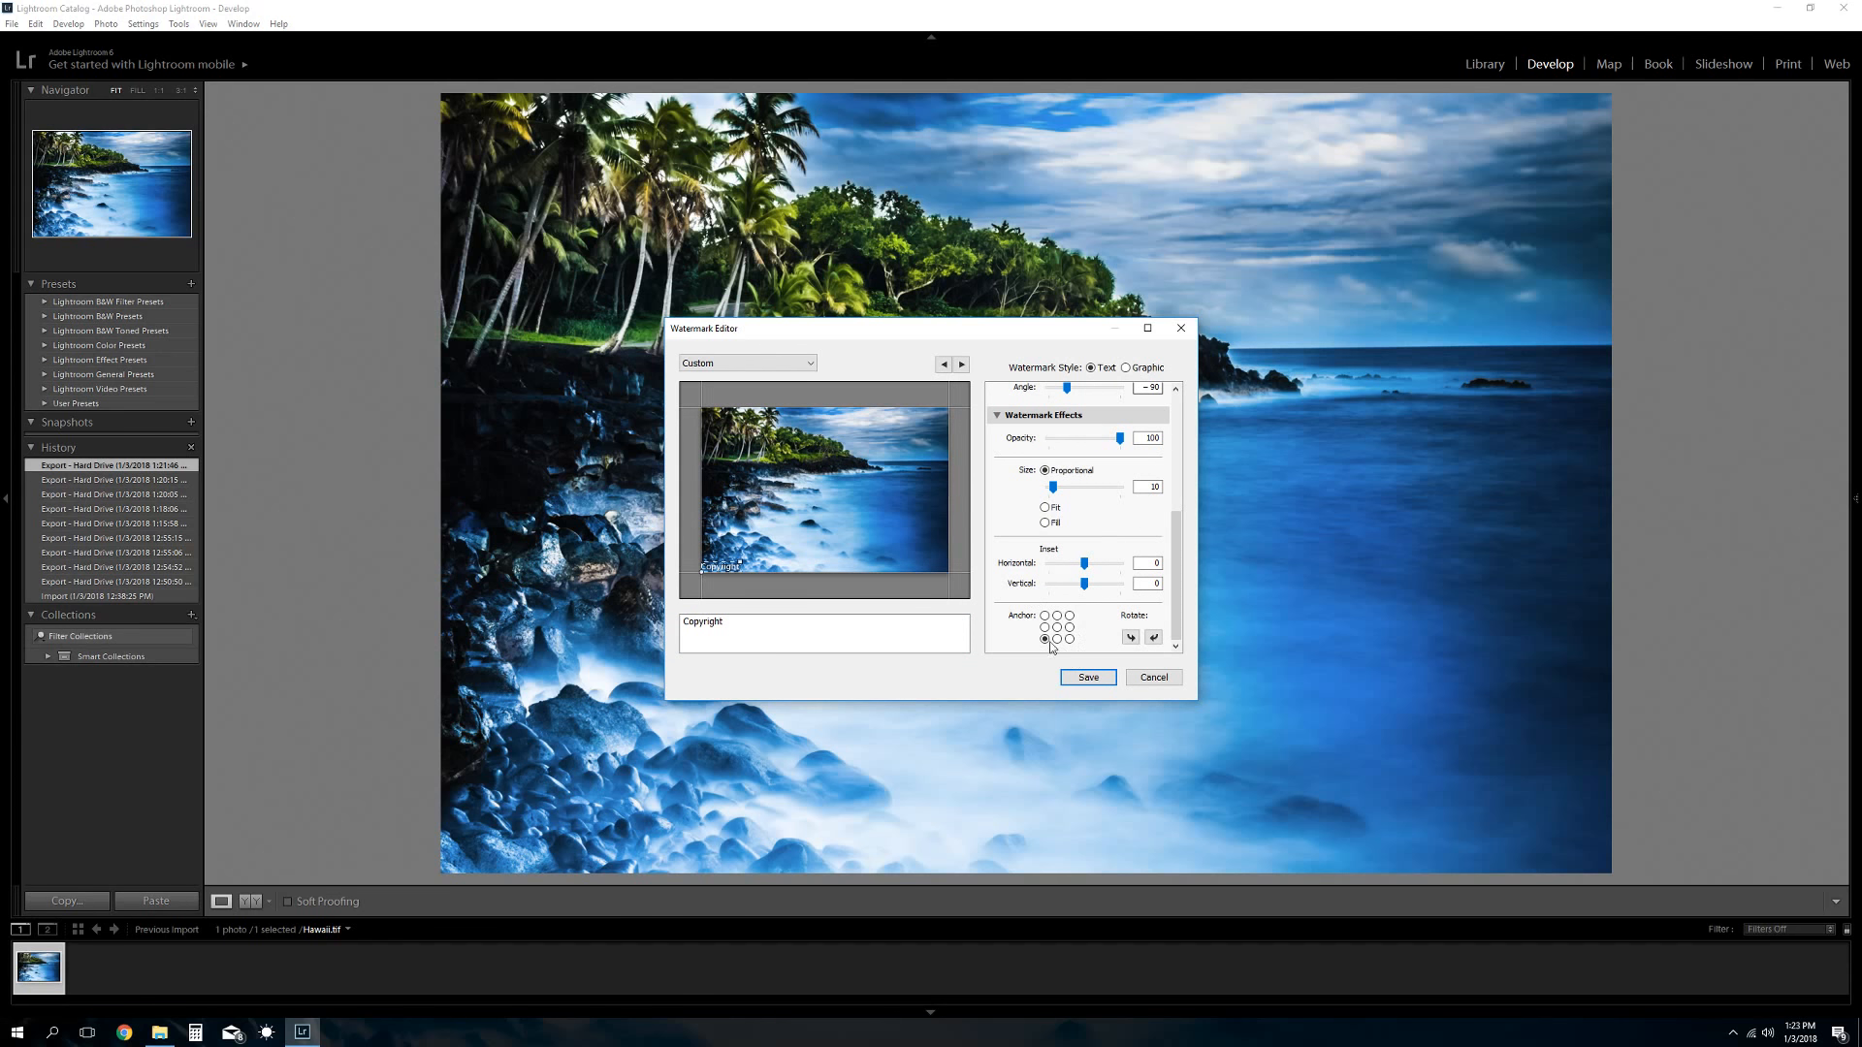
{"action": "left_click", "coordinate": [1152, 678]}
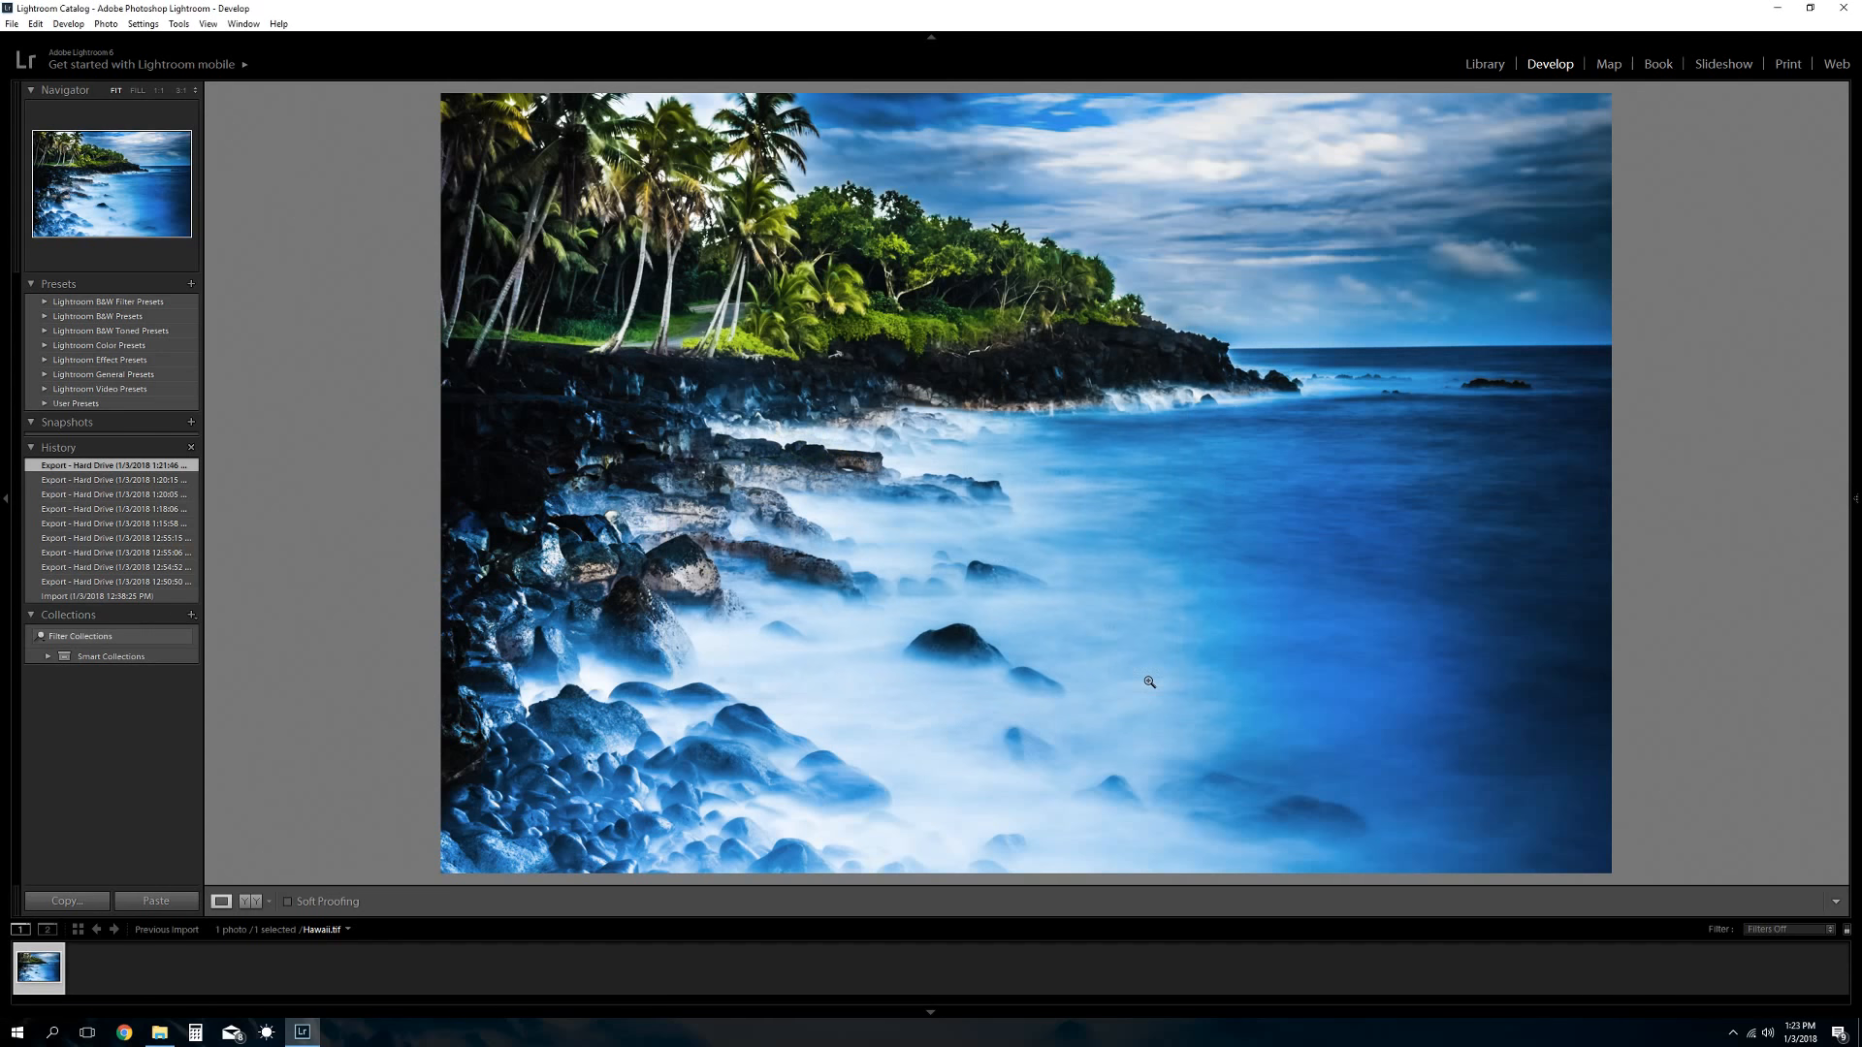
Review the watermark presets offered in the photo's export settings, cancel the export and close Lightroom
{"action": "right_click", "coordinate": [1095, 636]}
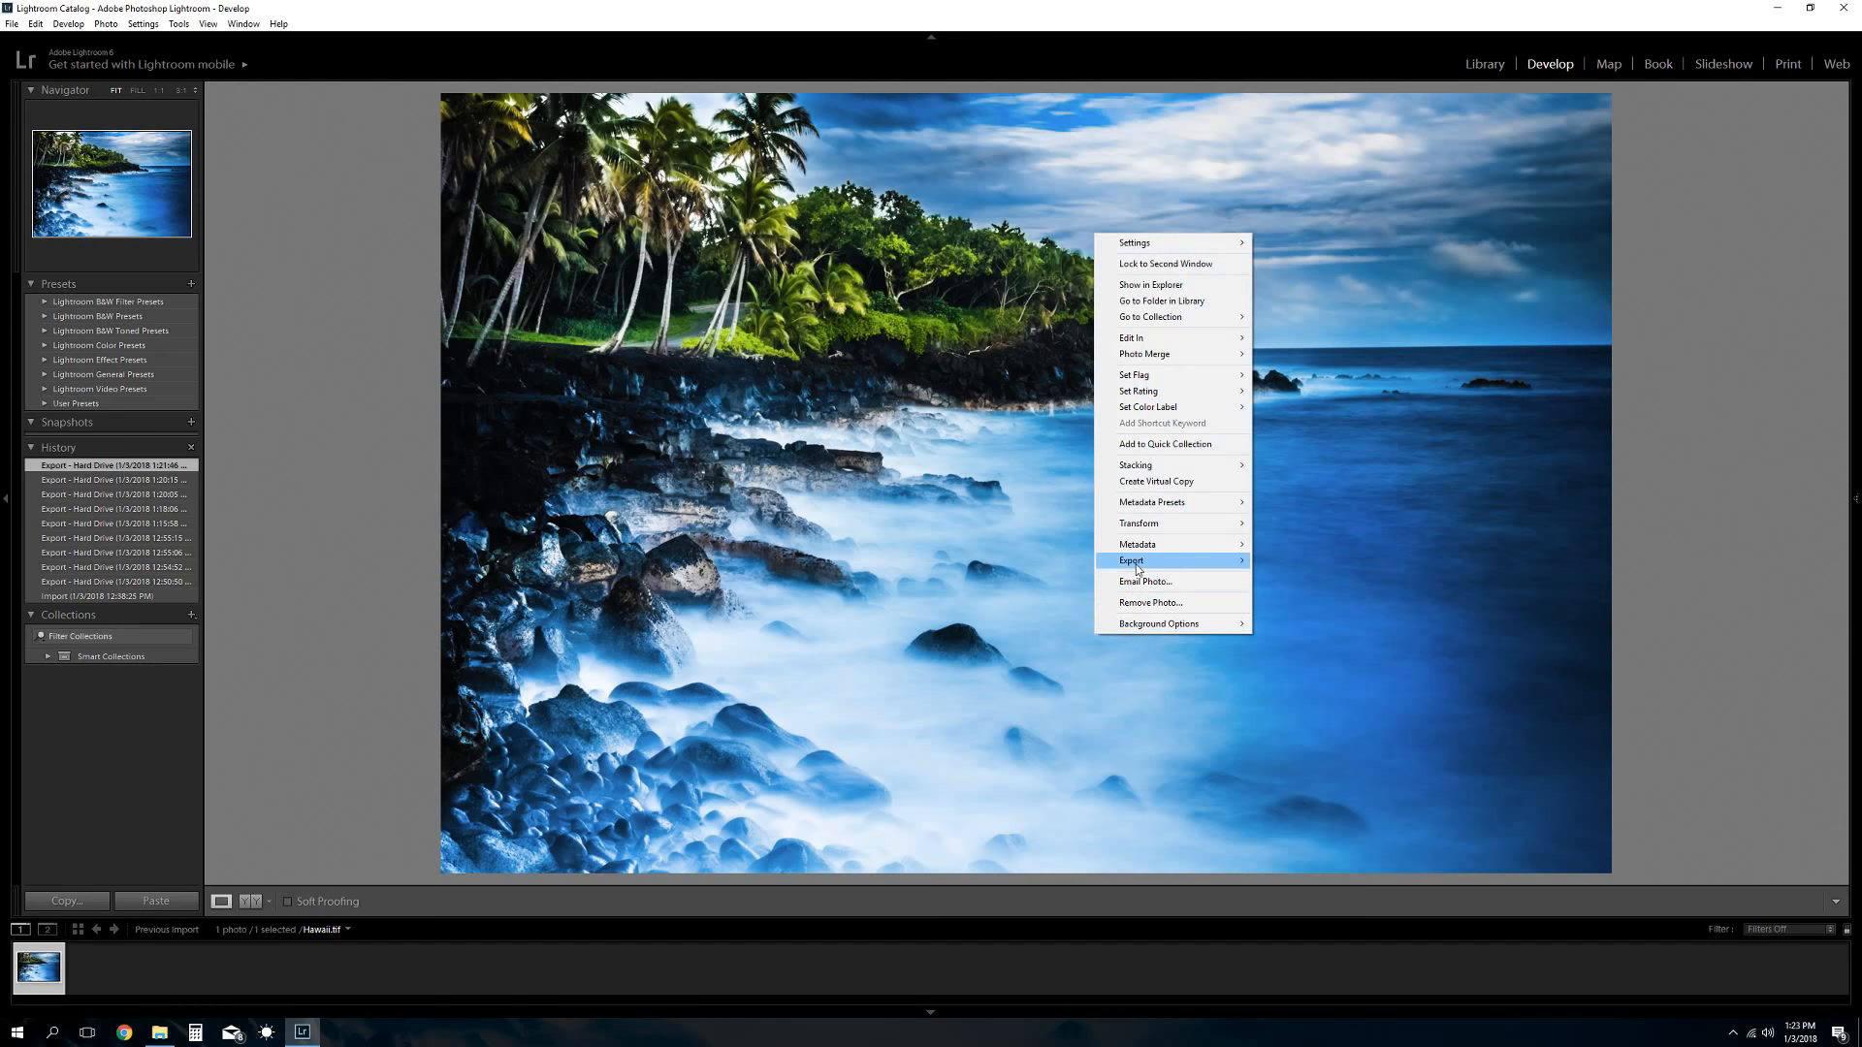
{"action": "mouse_move", "coordinate": [1171, 567]}
{"action": "left_click", "coordinate": [1288, 562]}
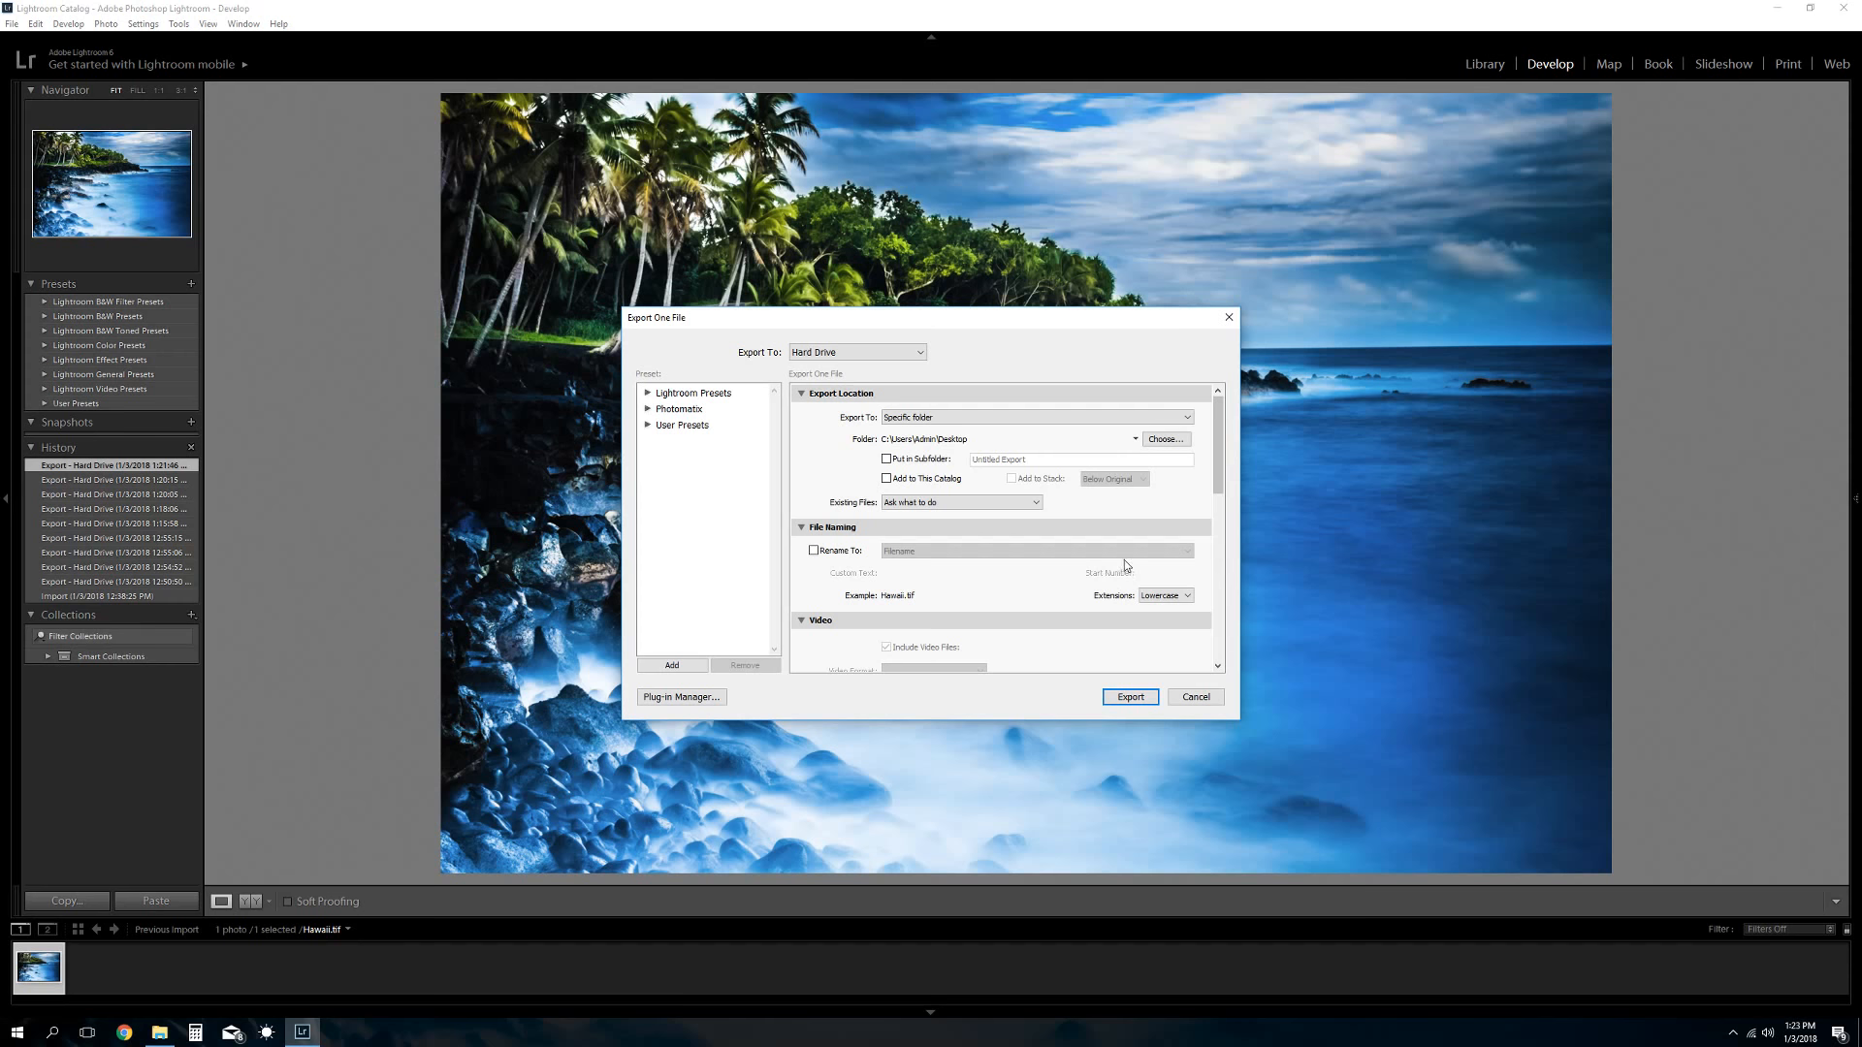
{"action": "scroll", "coordinate": [1125, 560], "scroll_direction": "down", "scroll_amount": 10}
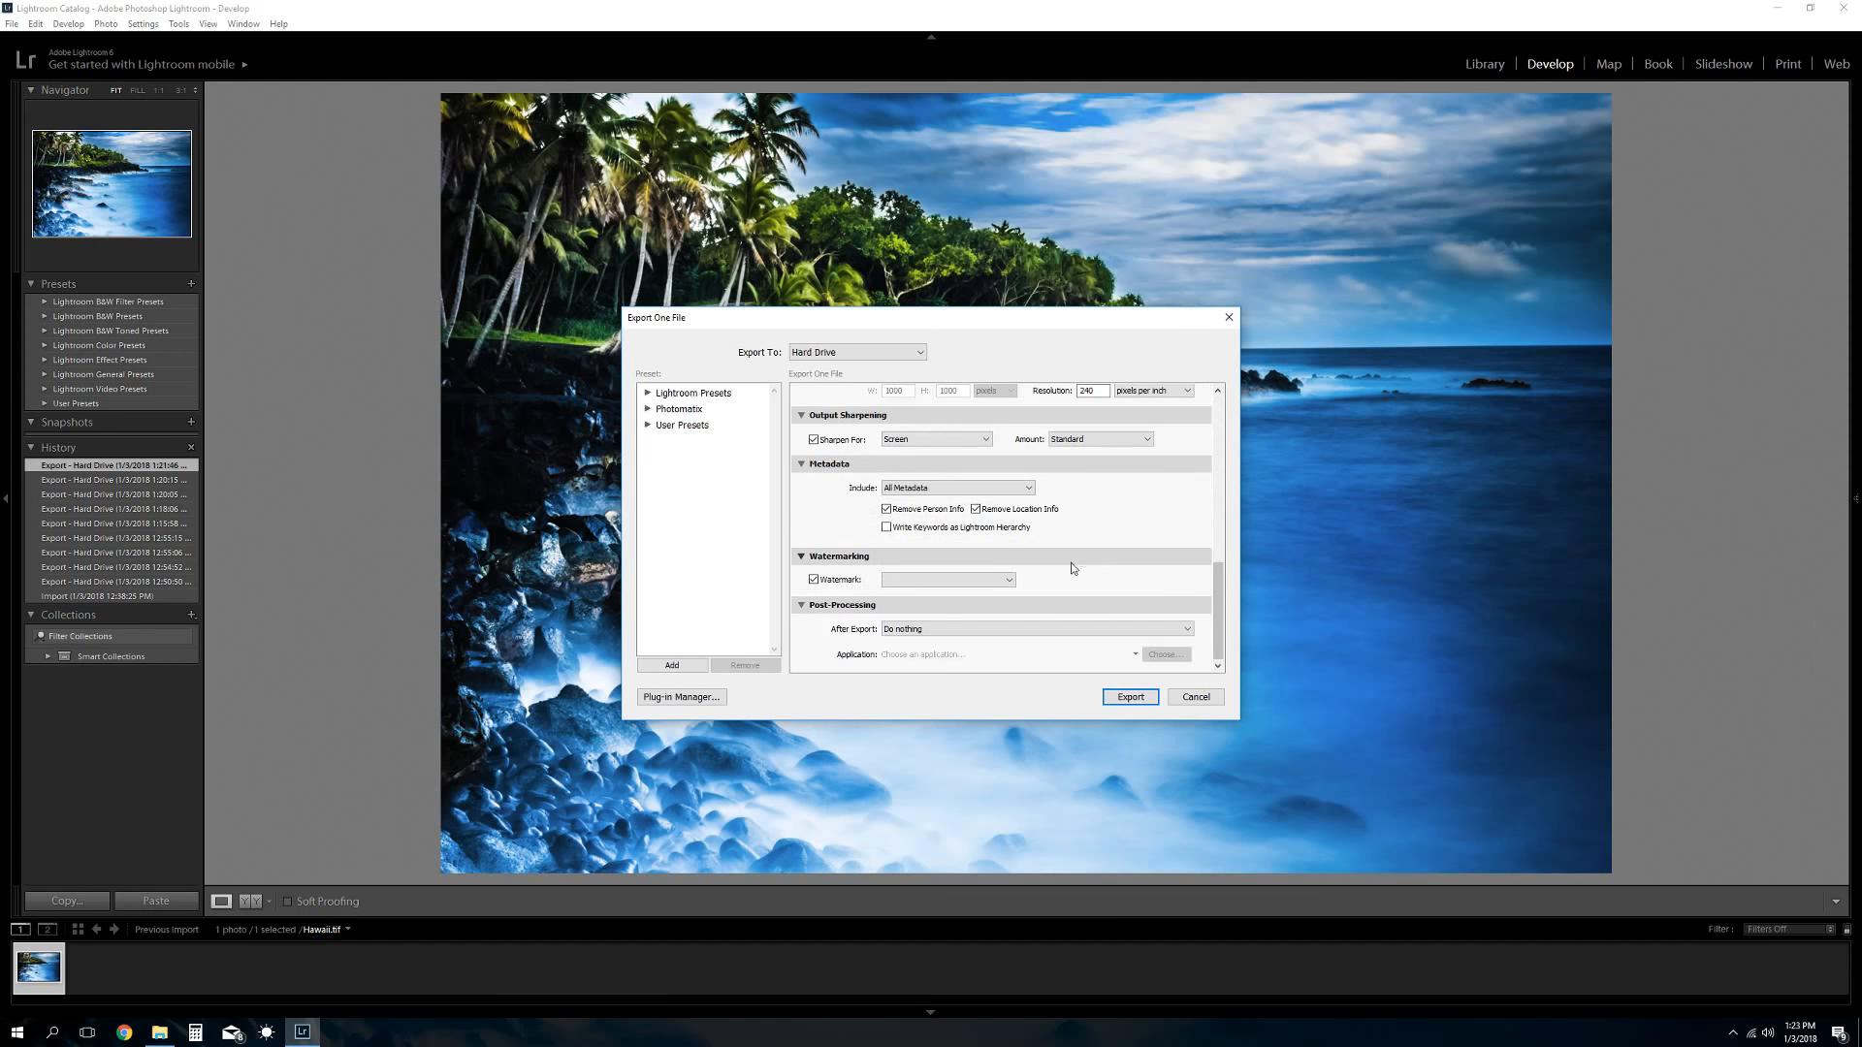
{"action": "left_click", "coordinate": [905, 580]}
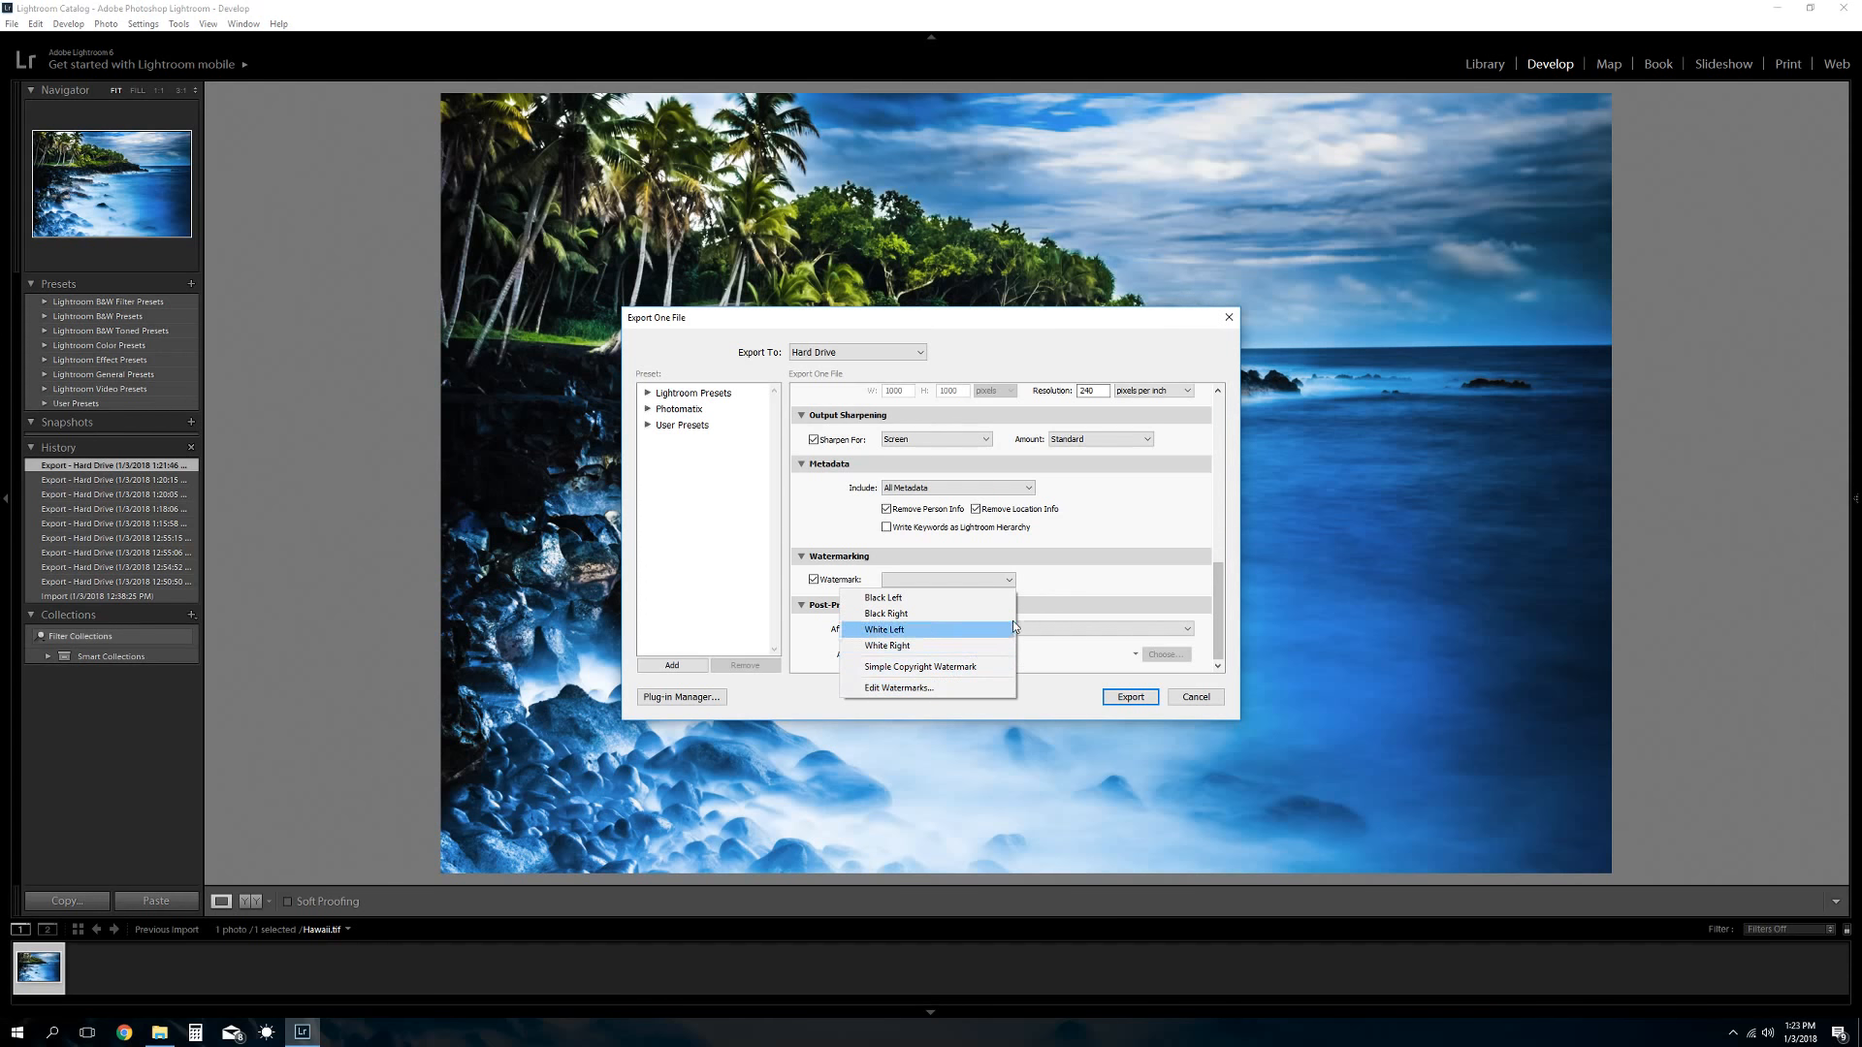
{"action": "left_click", "coordinate": [1063, 587]}
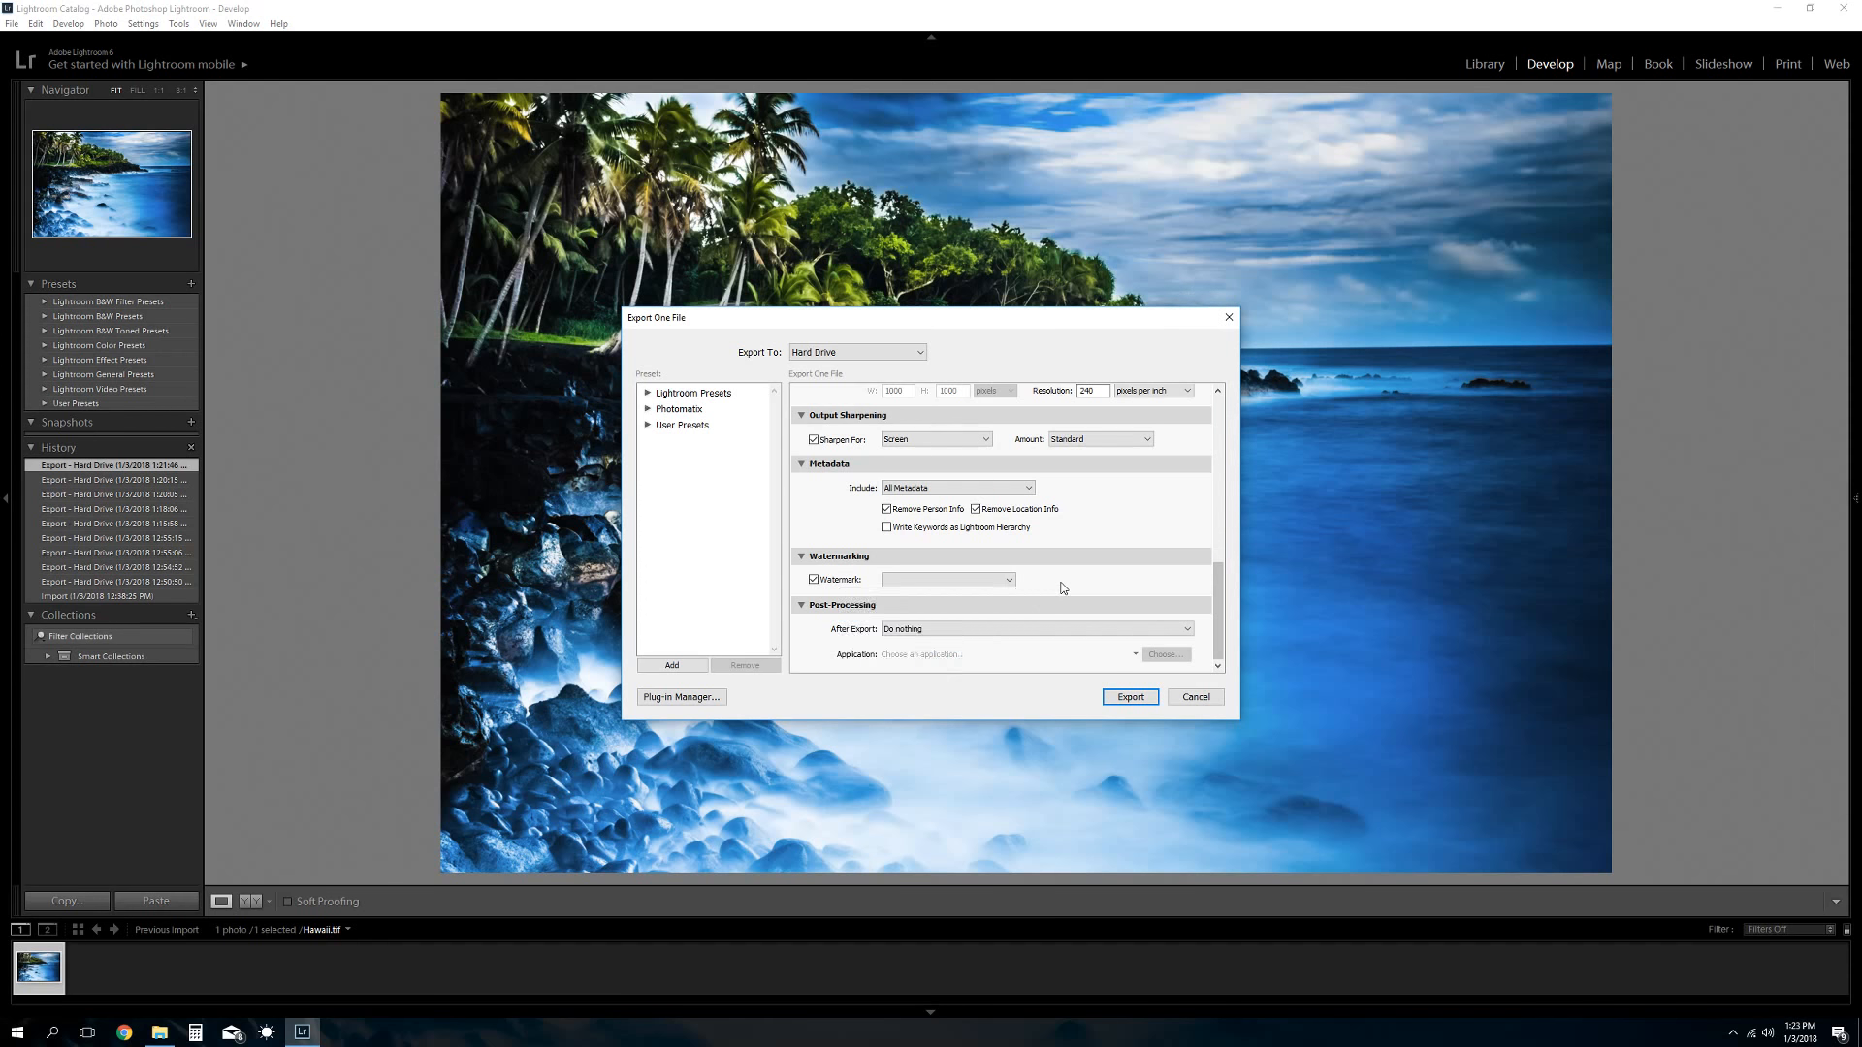
{"action": "left_click", "coordinate": [1183, 704]}
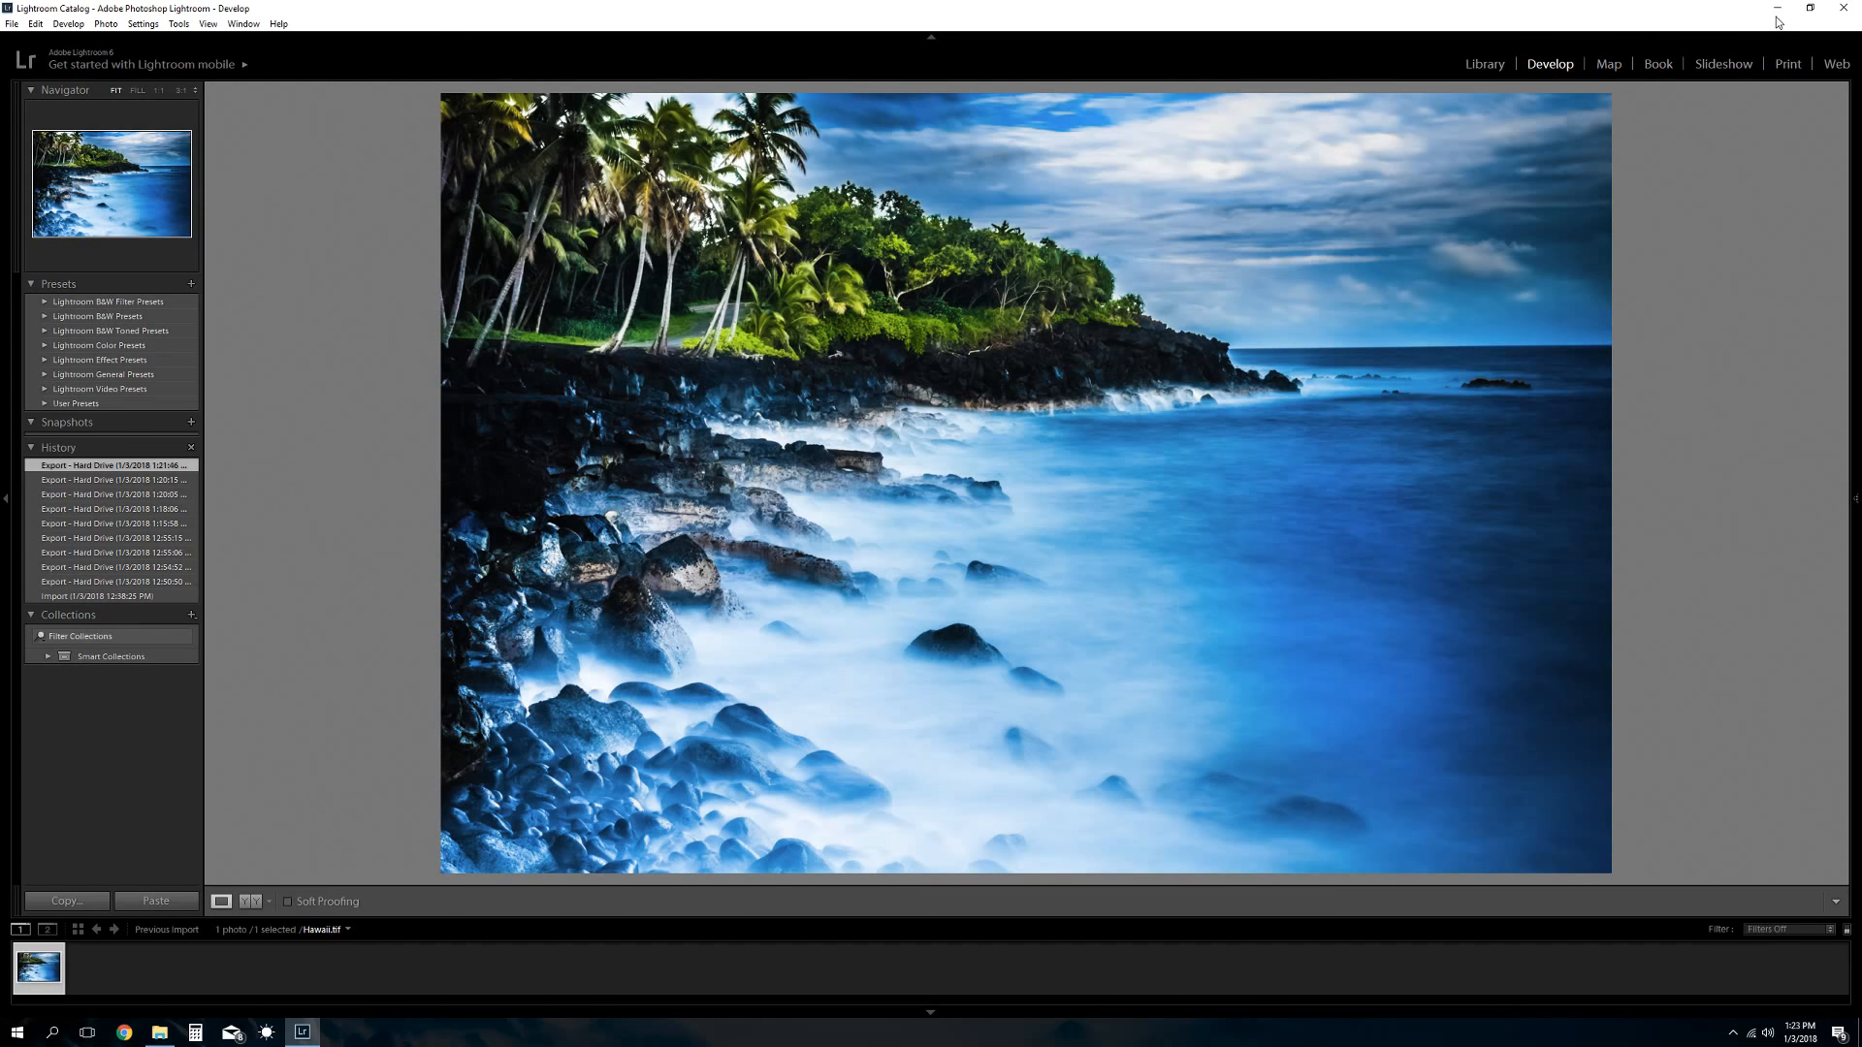
{"action": "left_click", "coordinate": [1843, 13]}
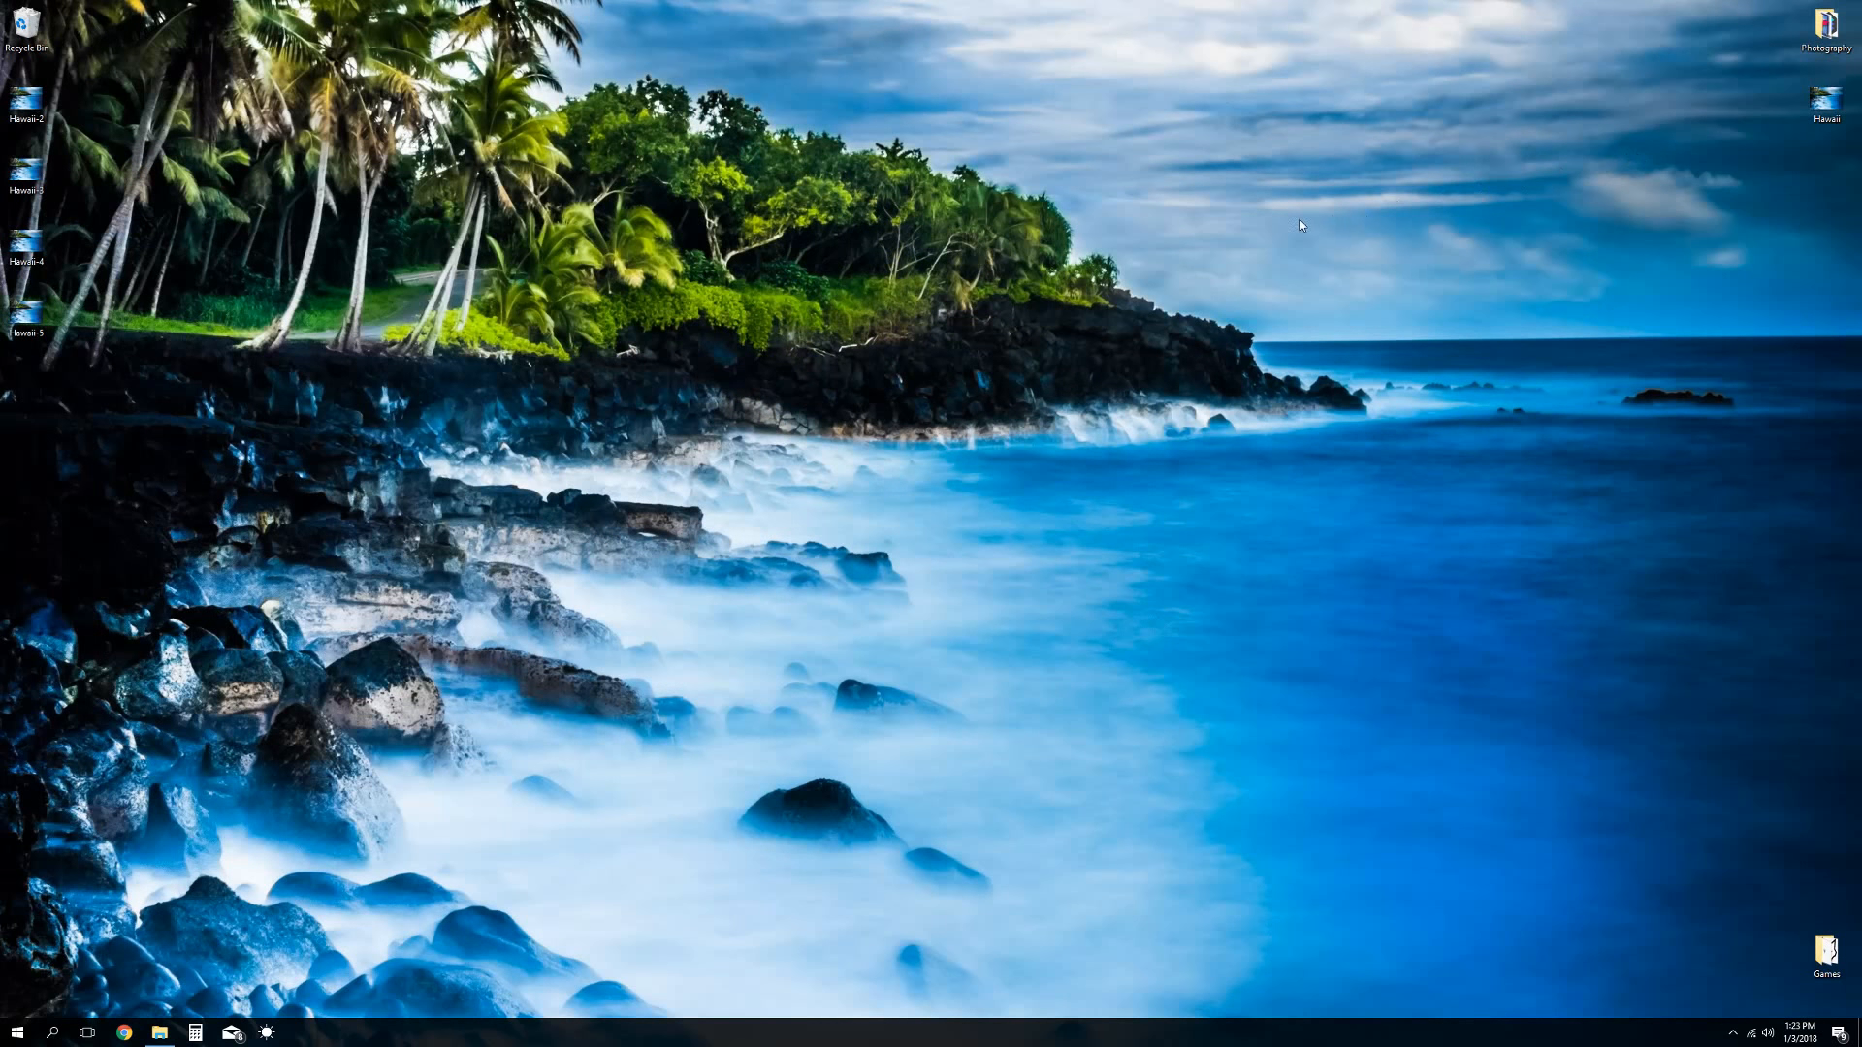